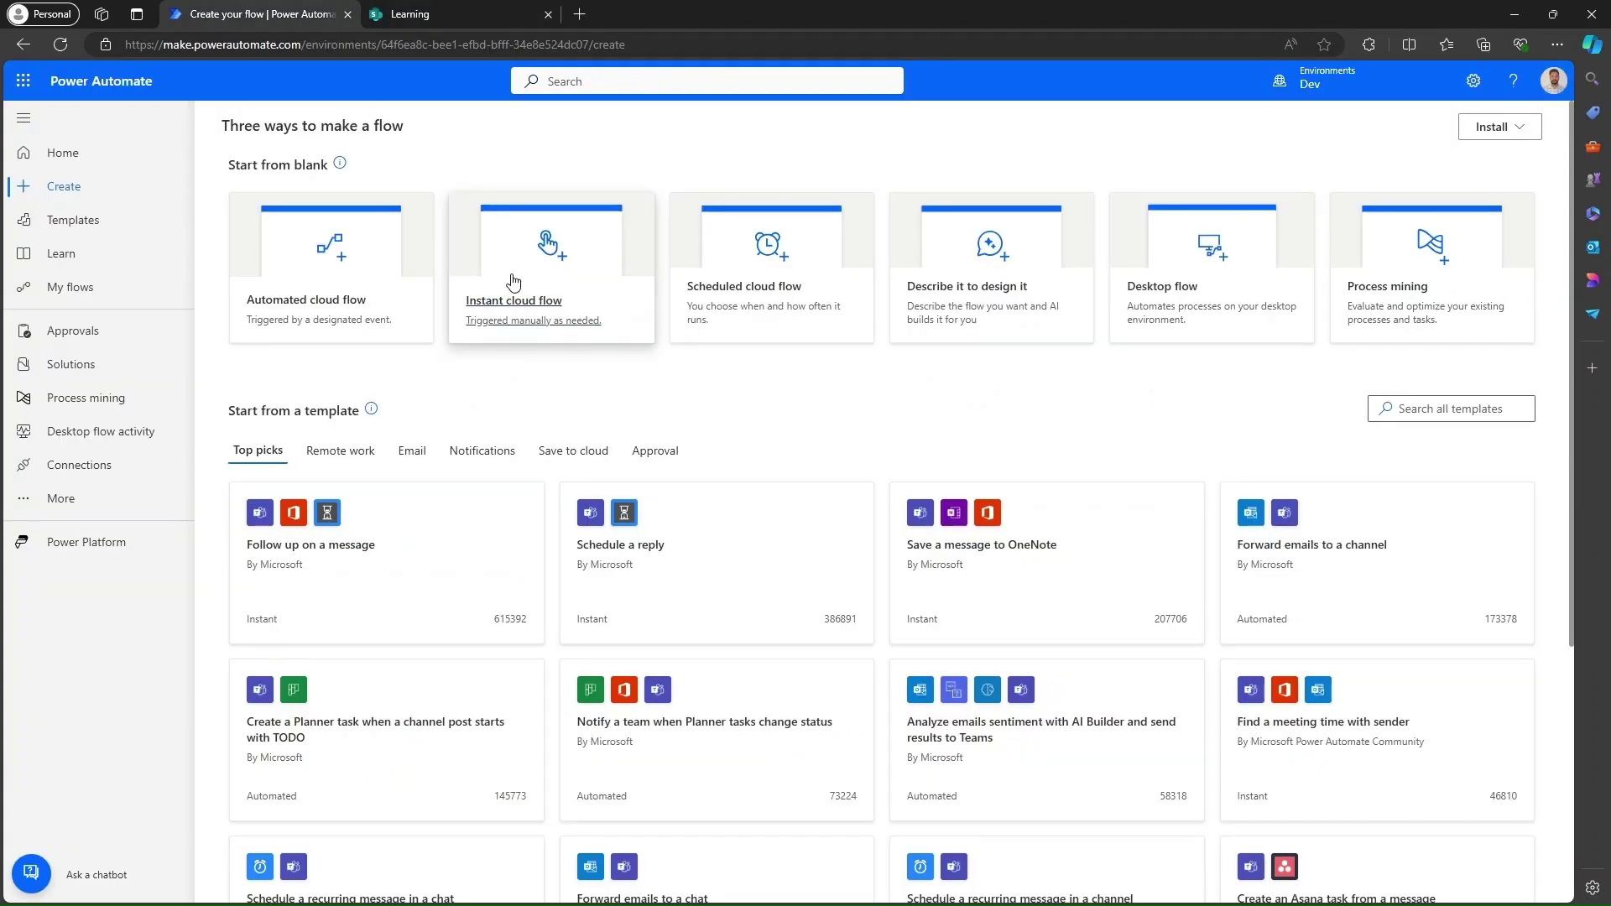
# Step: Create an instant cloud flow named ReteriveDataFromSP with the "Manually trigger a flow" trigger
pyautogui.click(524, 311)
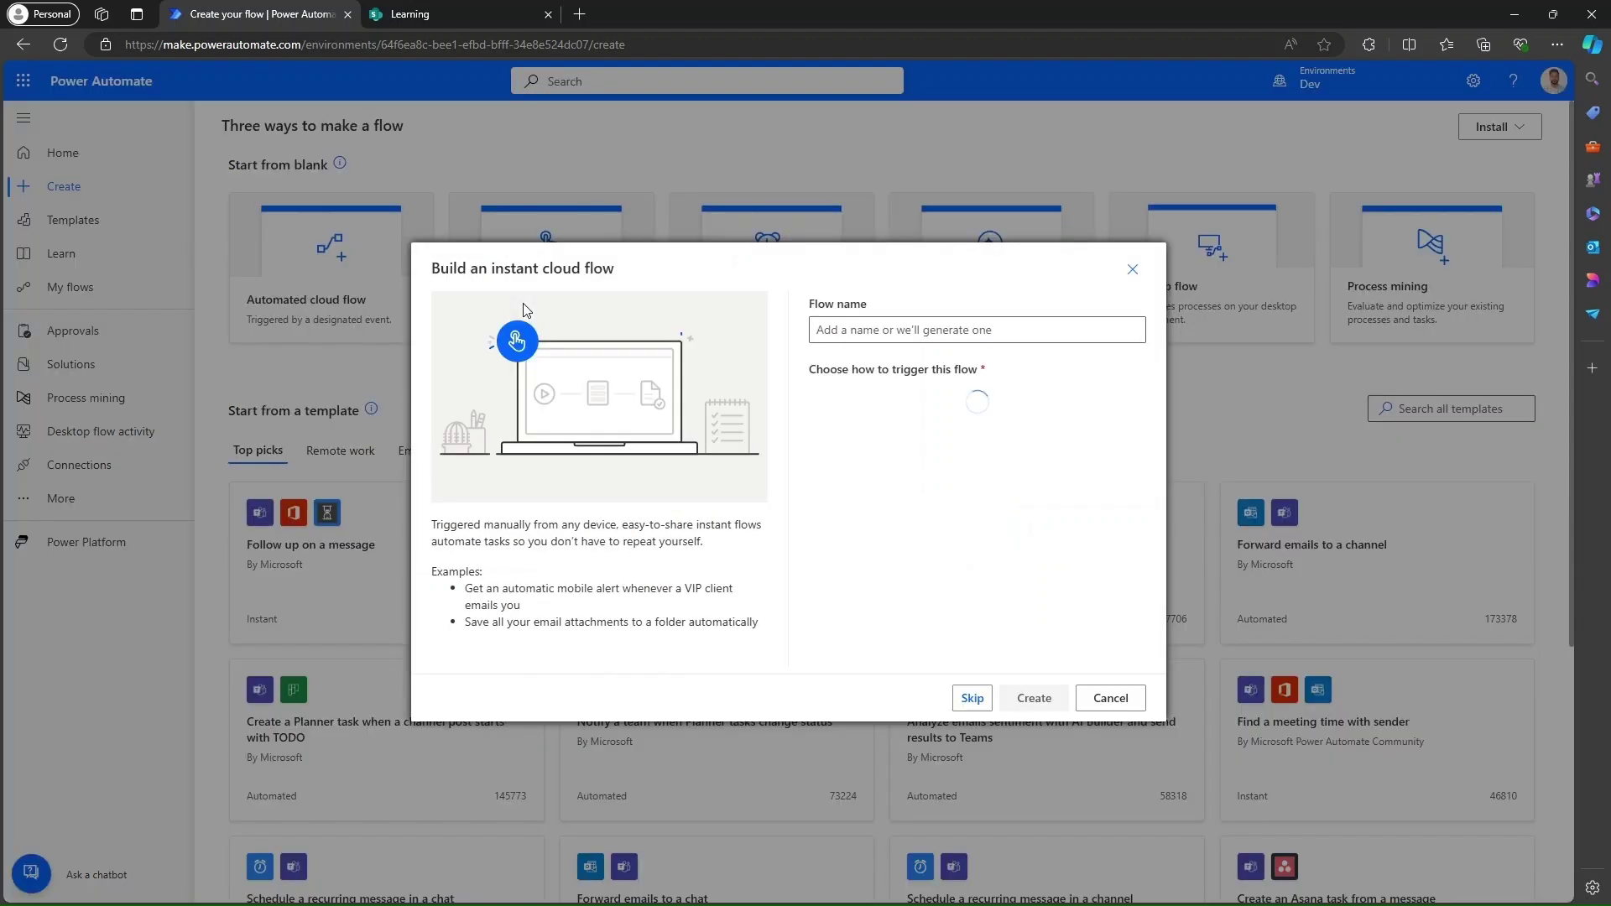
pyautogui.click(878, 329)
pyautogui.write('Reterive')
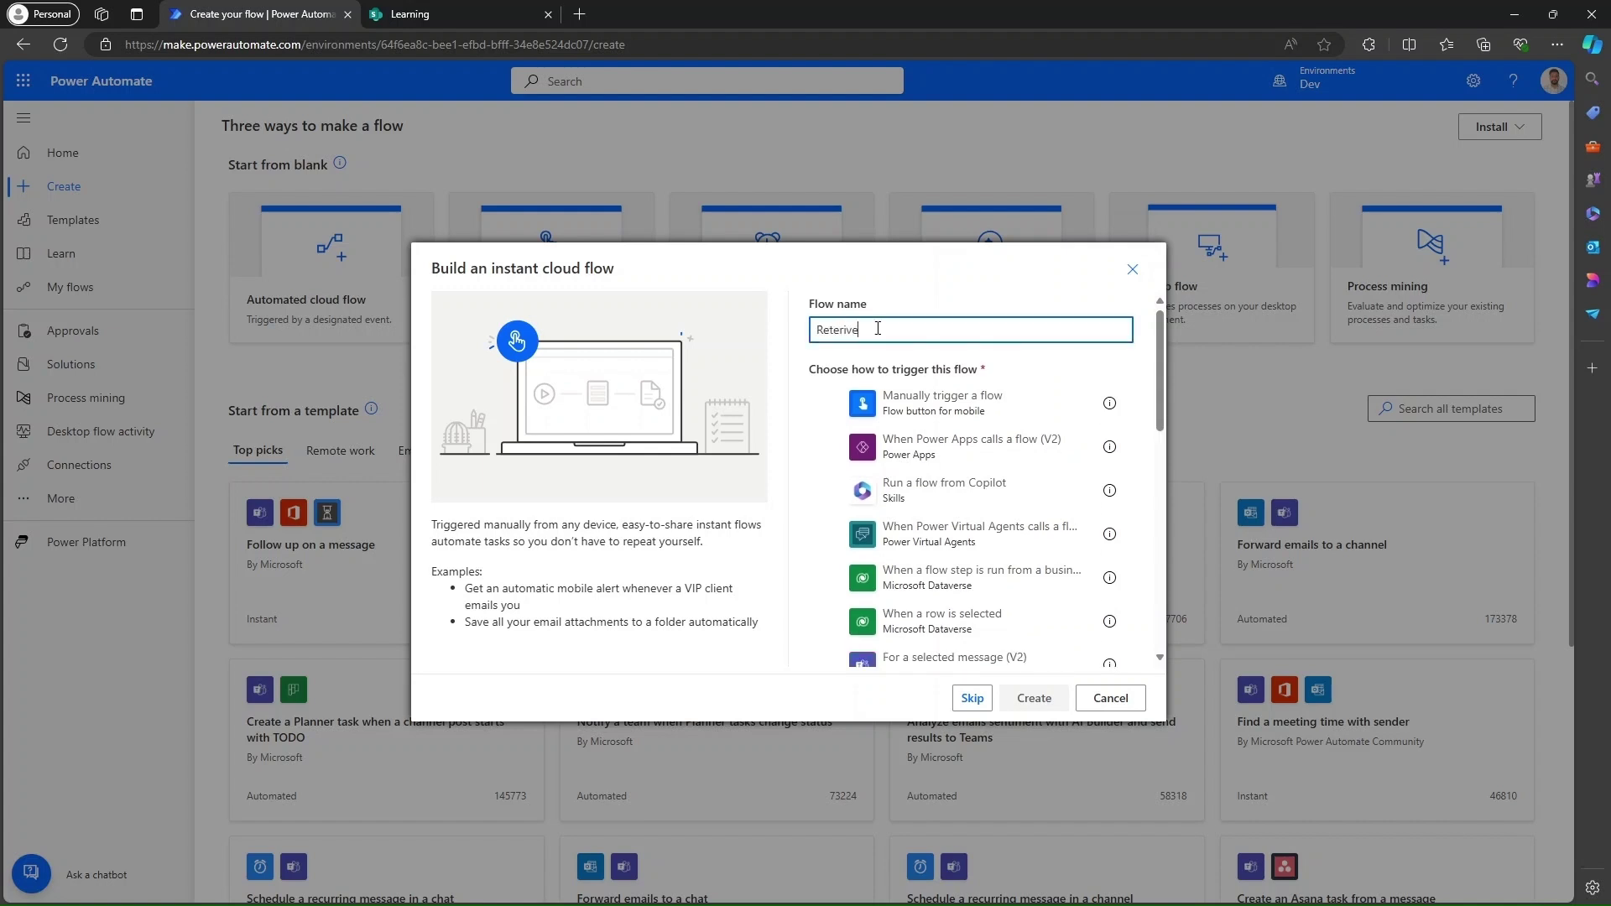
pyautogui.write('DataFromSP')
pyautogui.click(923, 403)
pyautogui.click(1037, 699)
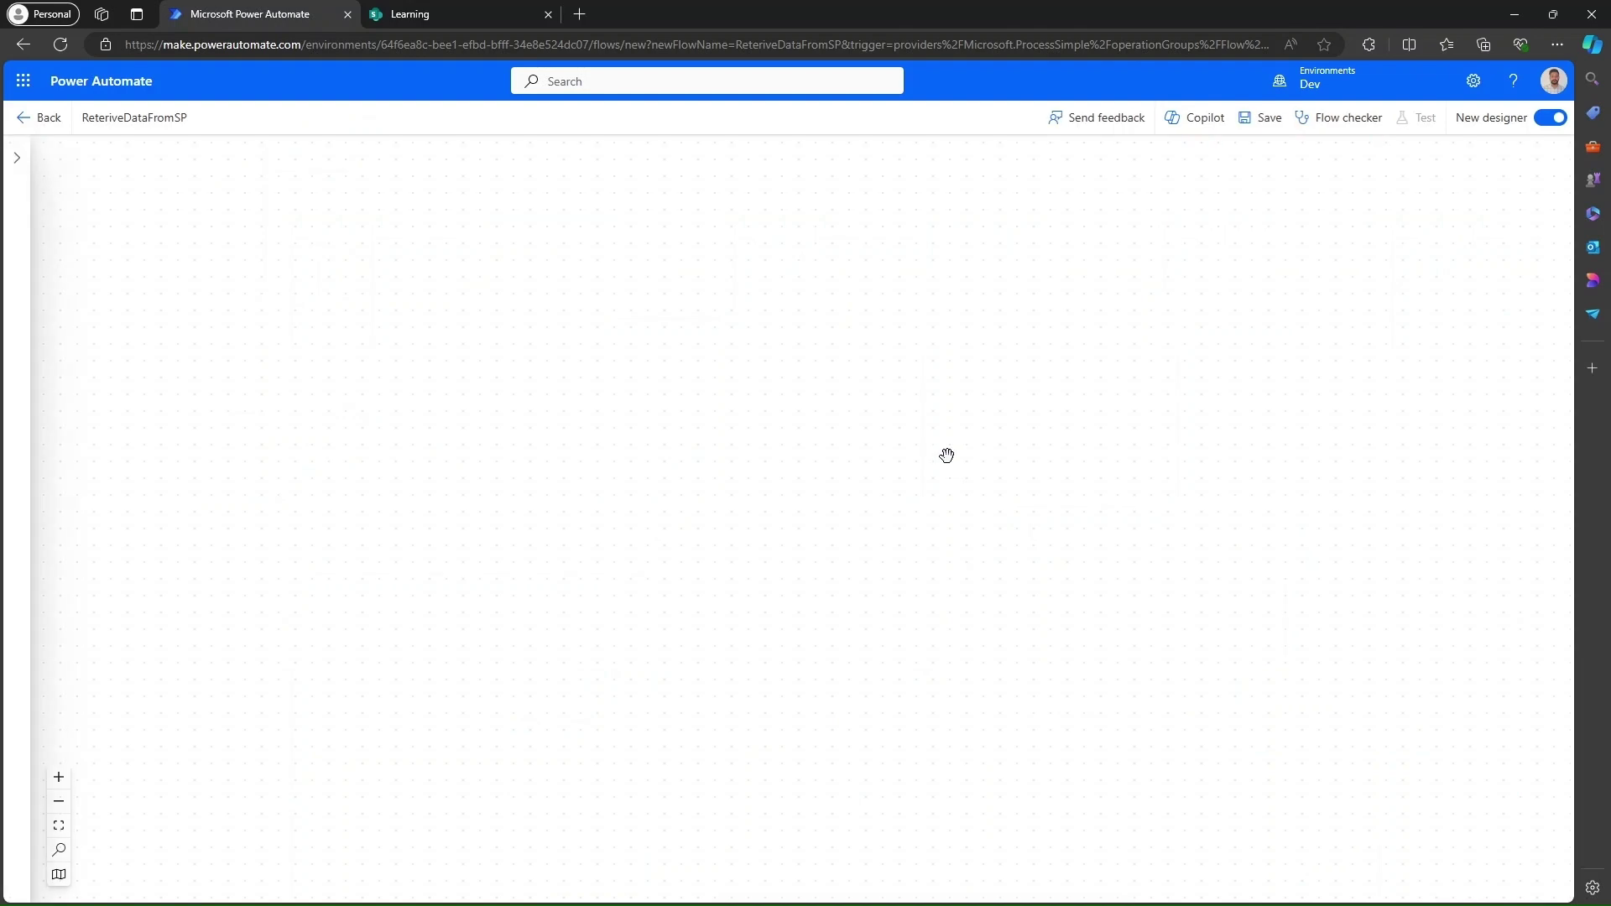
# Step: Turn off the new designer and add the SharePoint "Get item" action after the trigger
pyautogui.click(1552, 119)
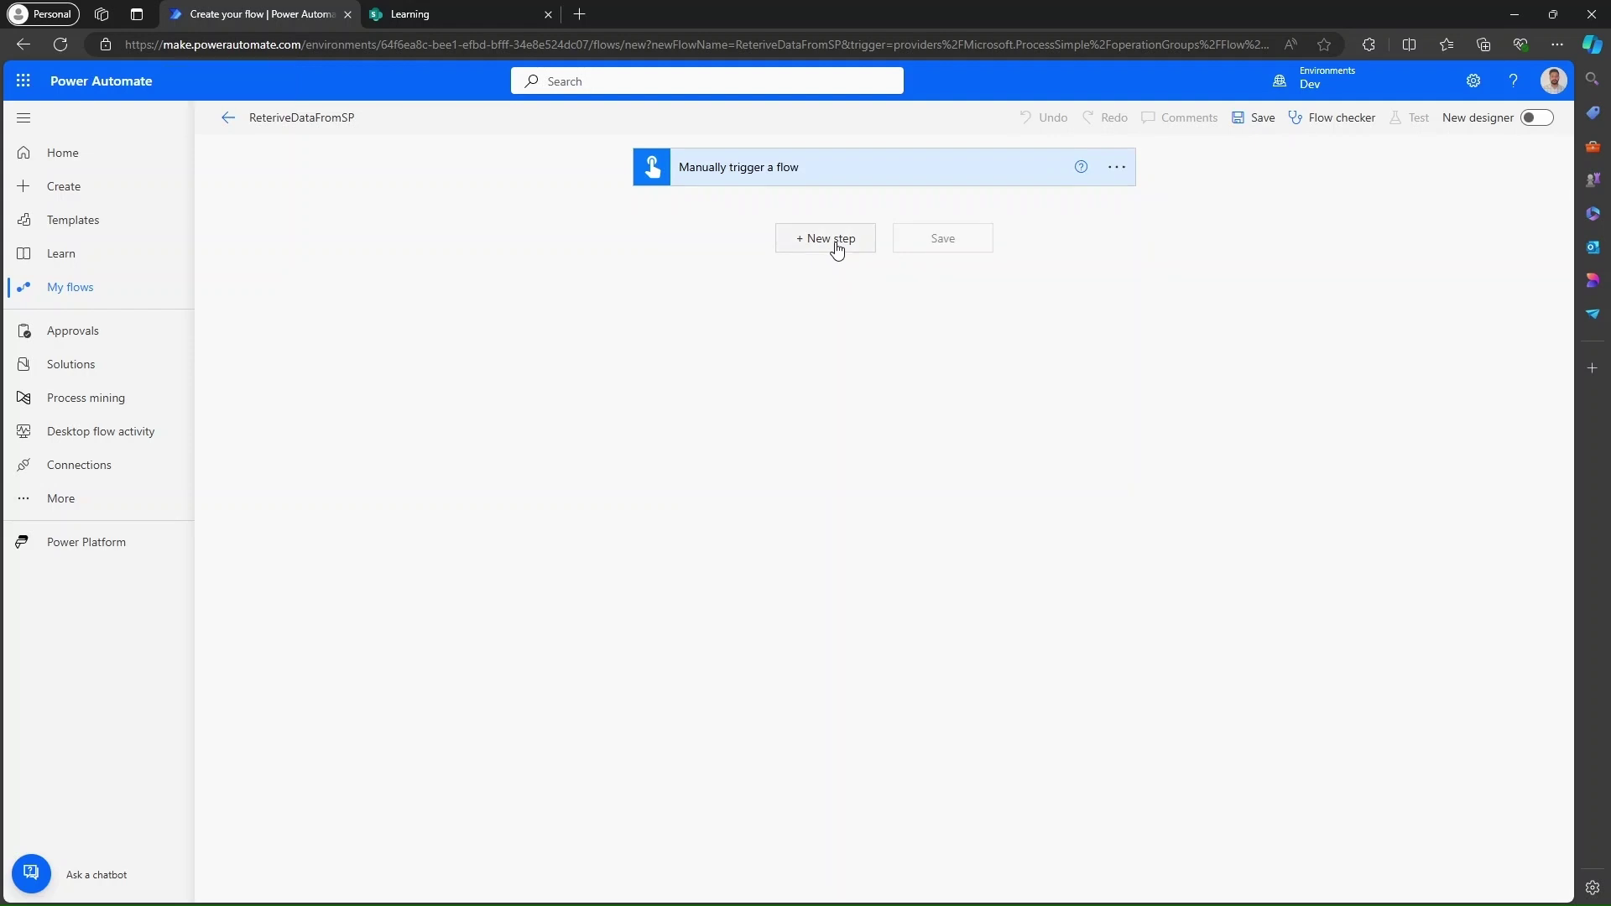
pyautogui.click(836, 241)
pyautogui.click(703, 283)
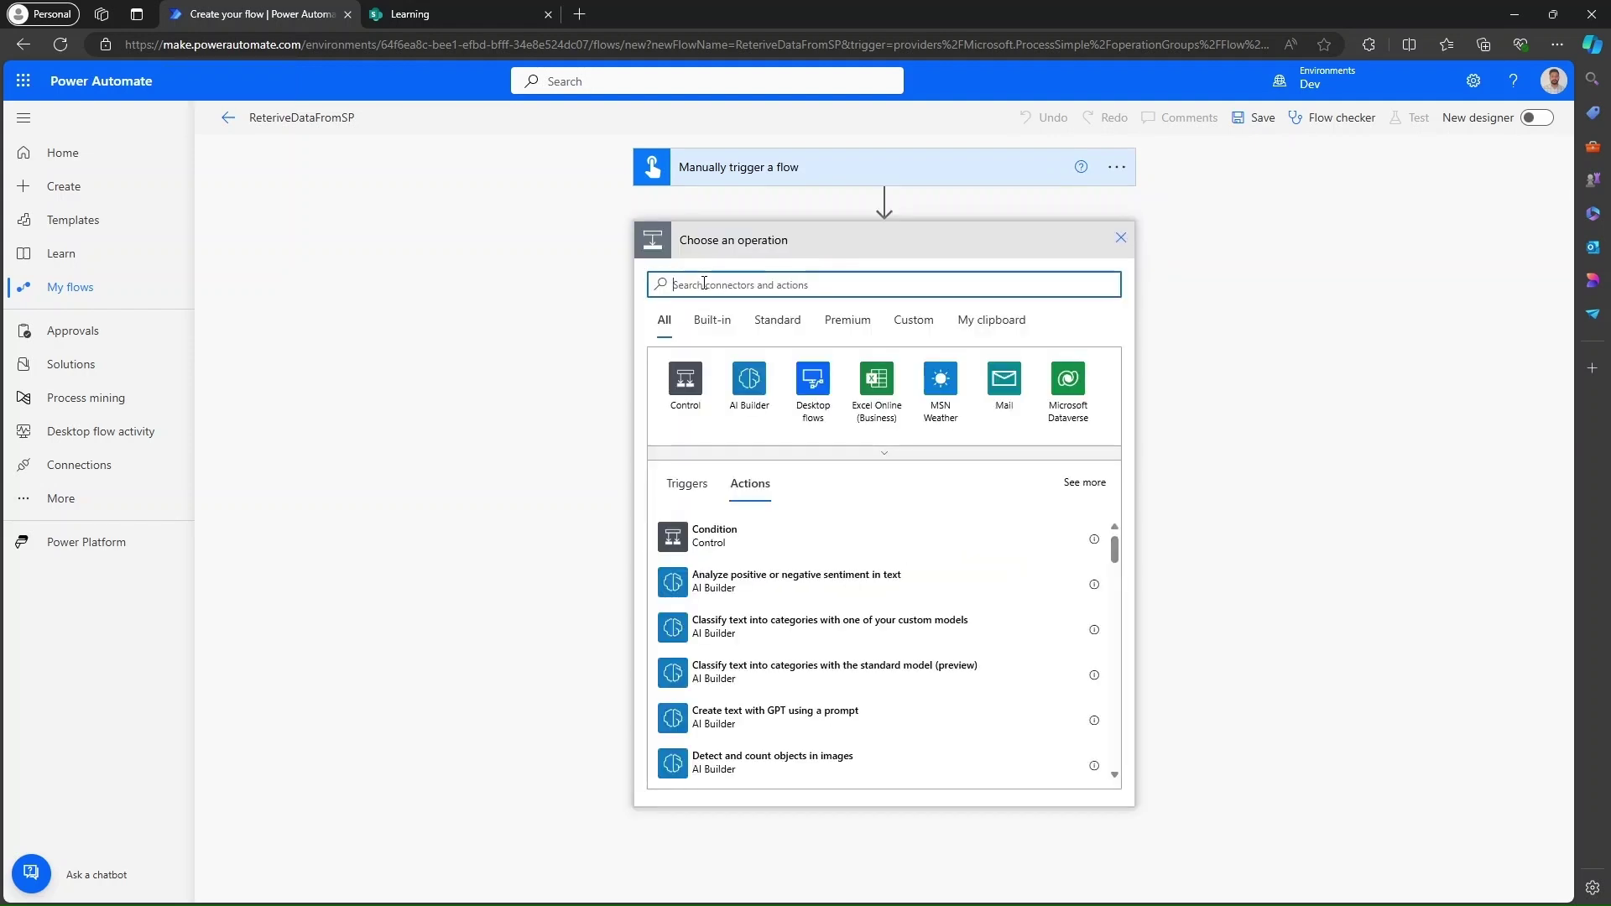
pyautogui.write('ge')
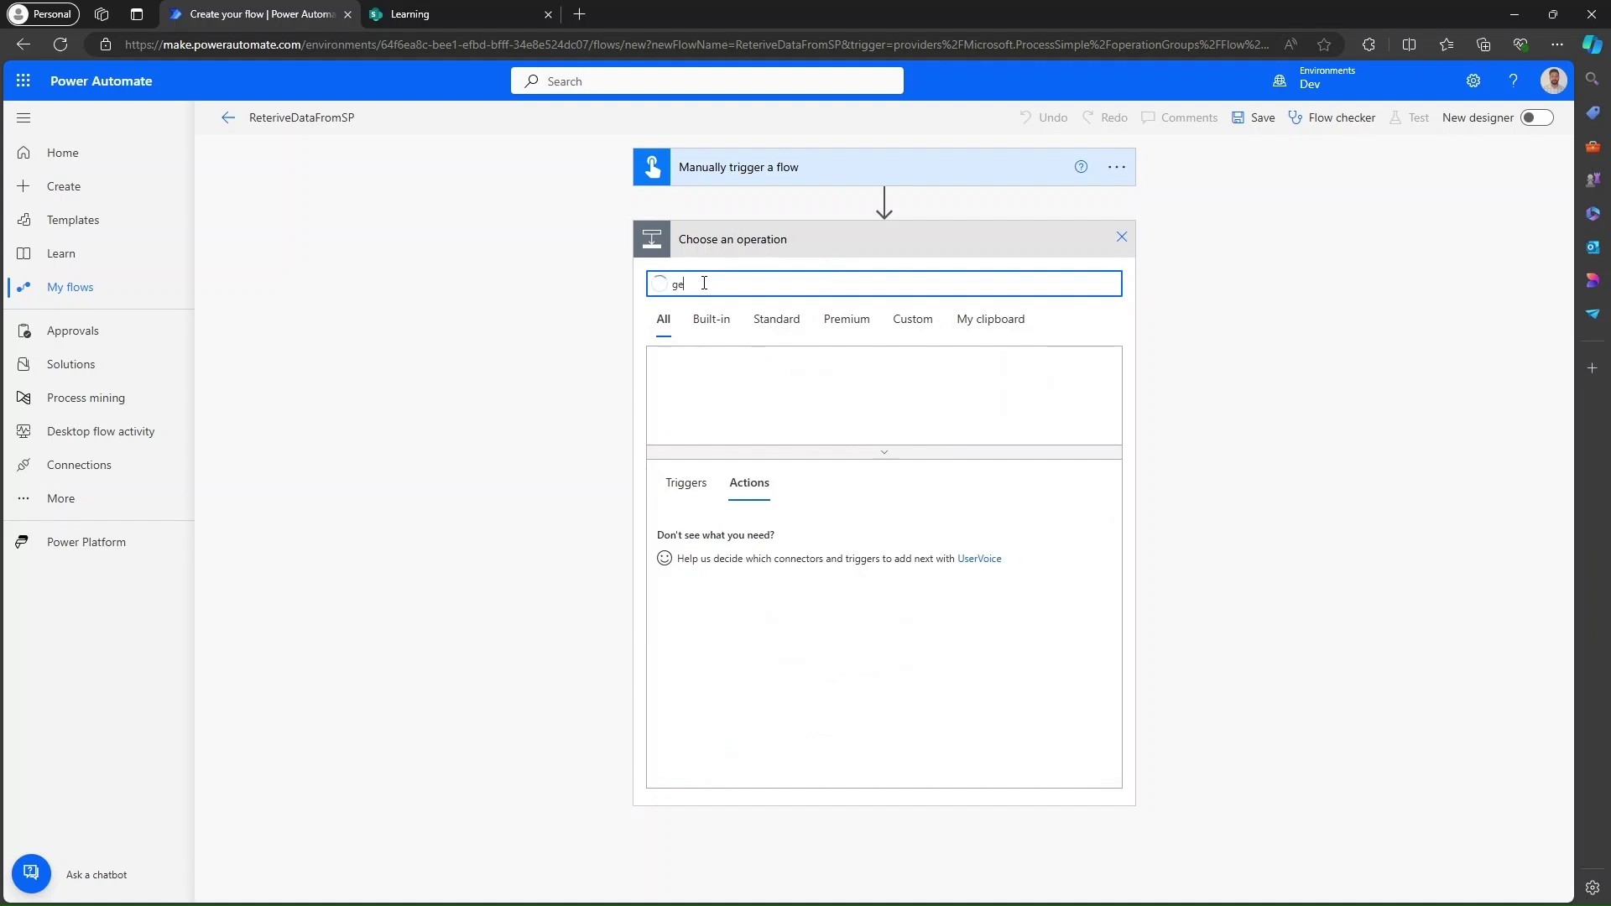
pyautogui.write('t item')
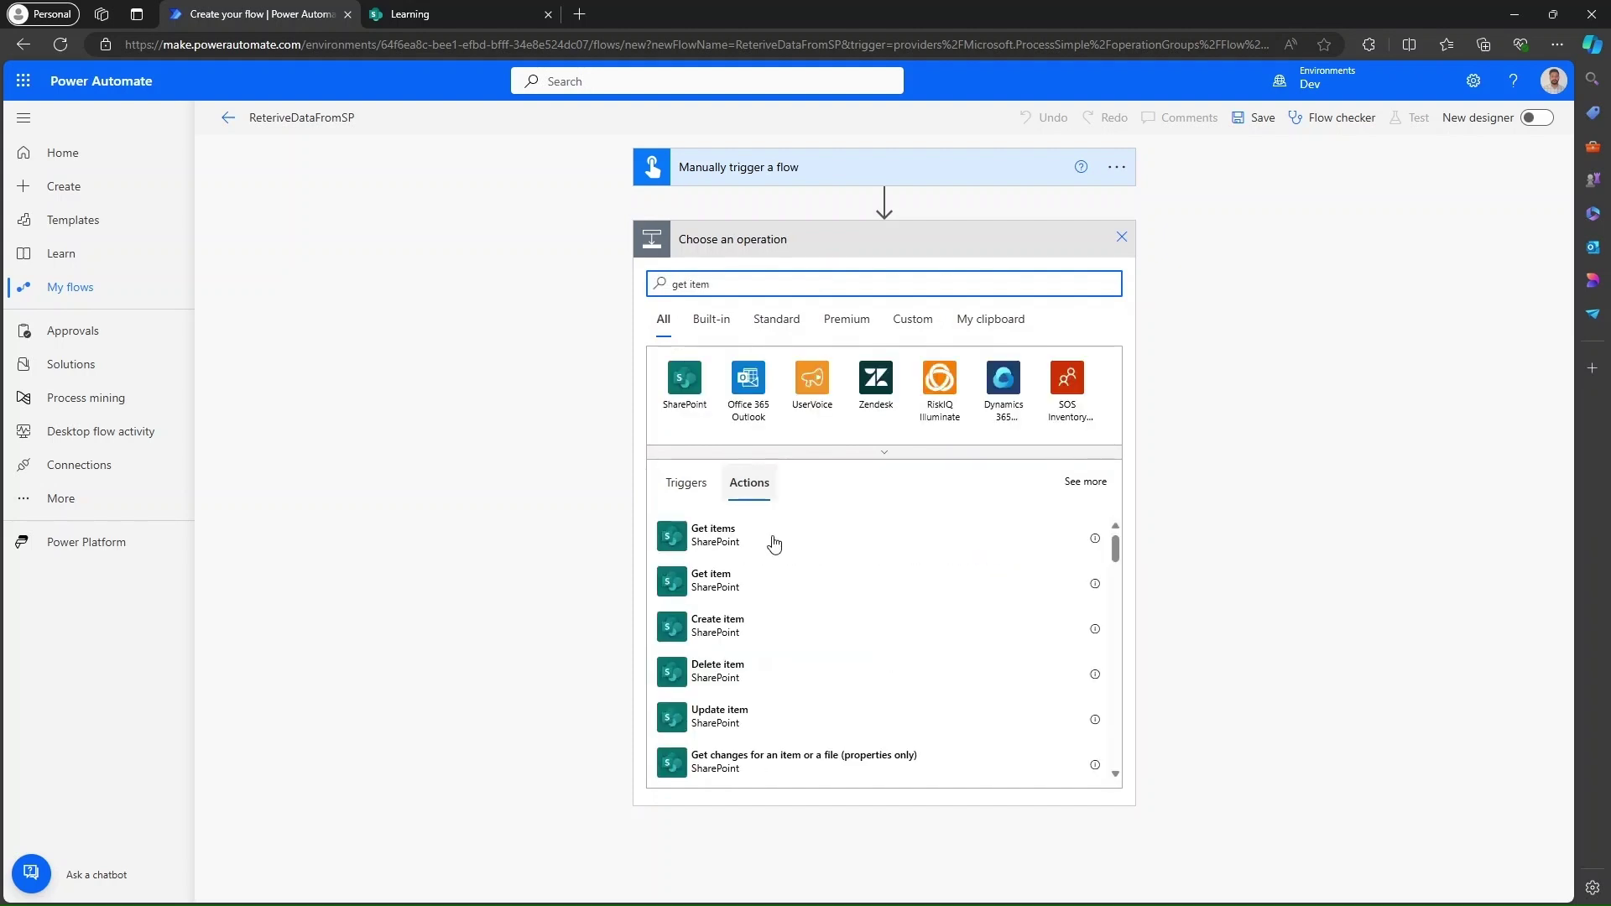
pyautogui.click(726, 594)
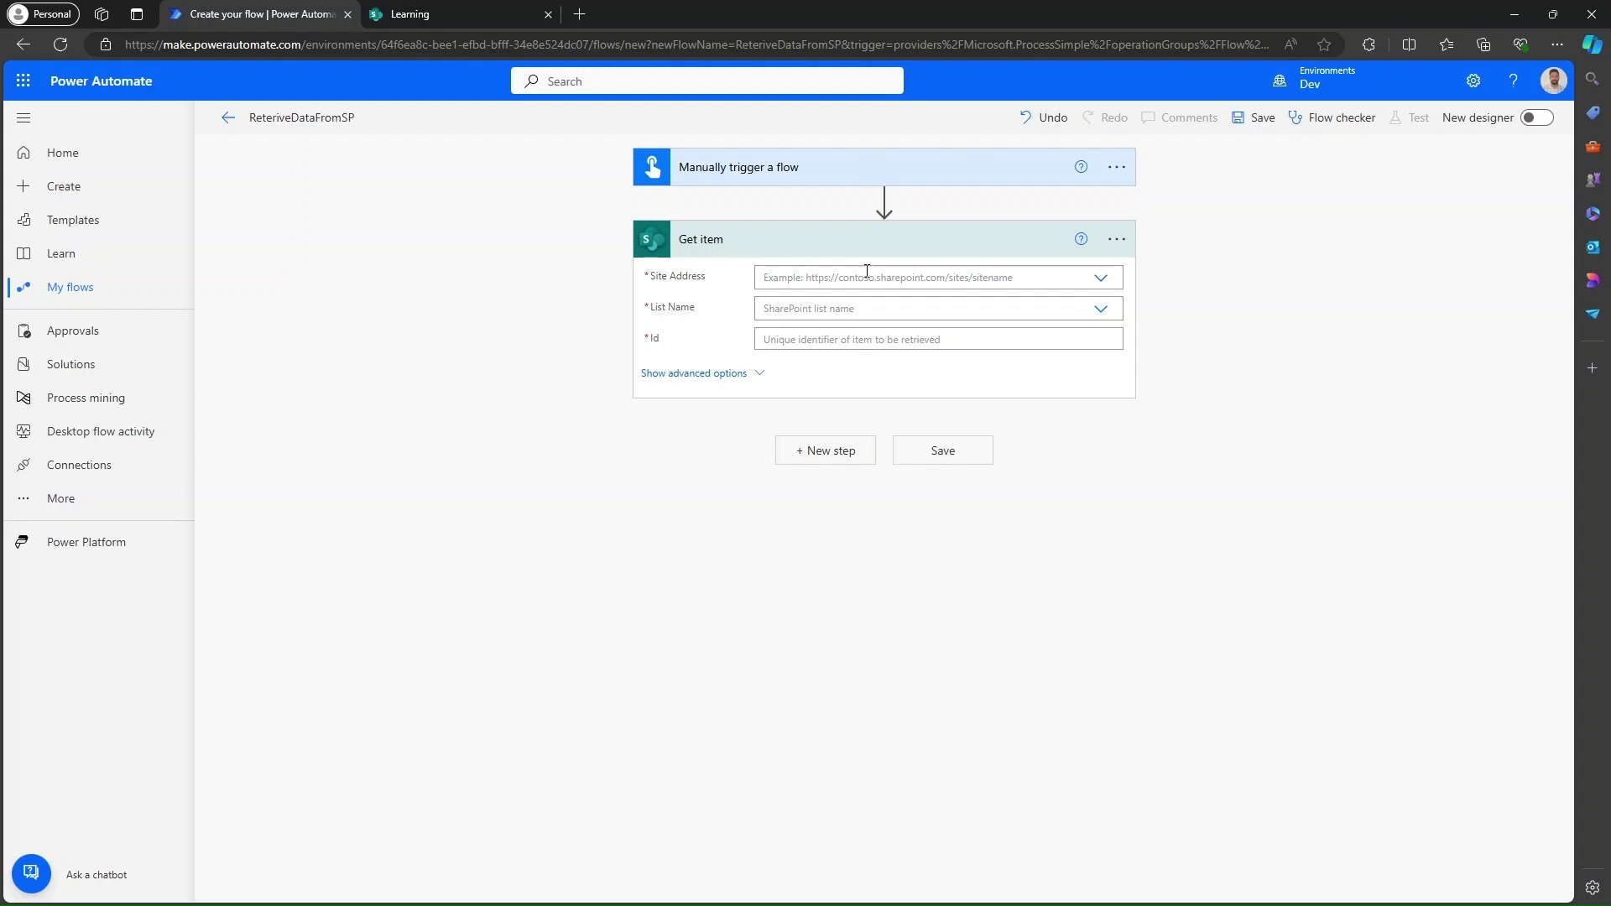
# Step: Set the Get item action's site address to the Learning site and its list name to Issue tracker
pyautogui.click(1101, 282)
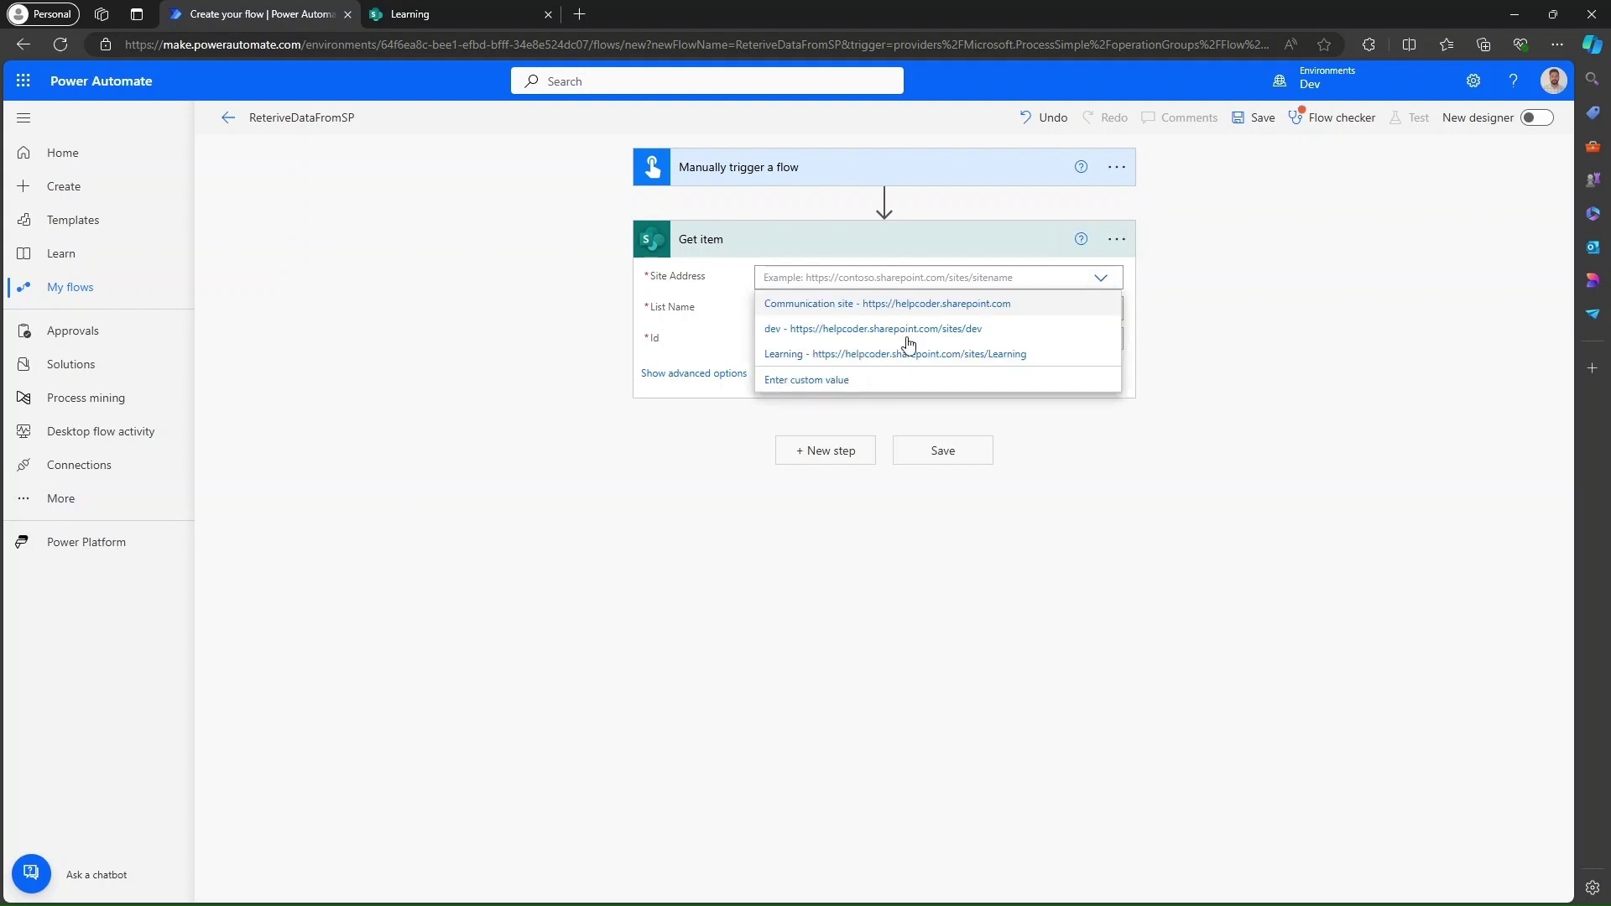
pyautogui.click(850, 356)
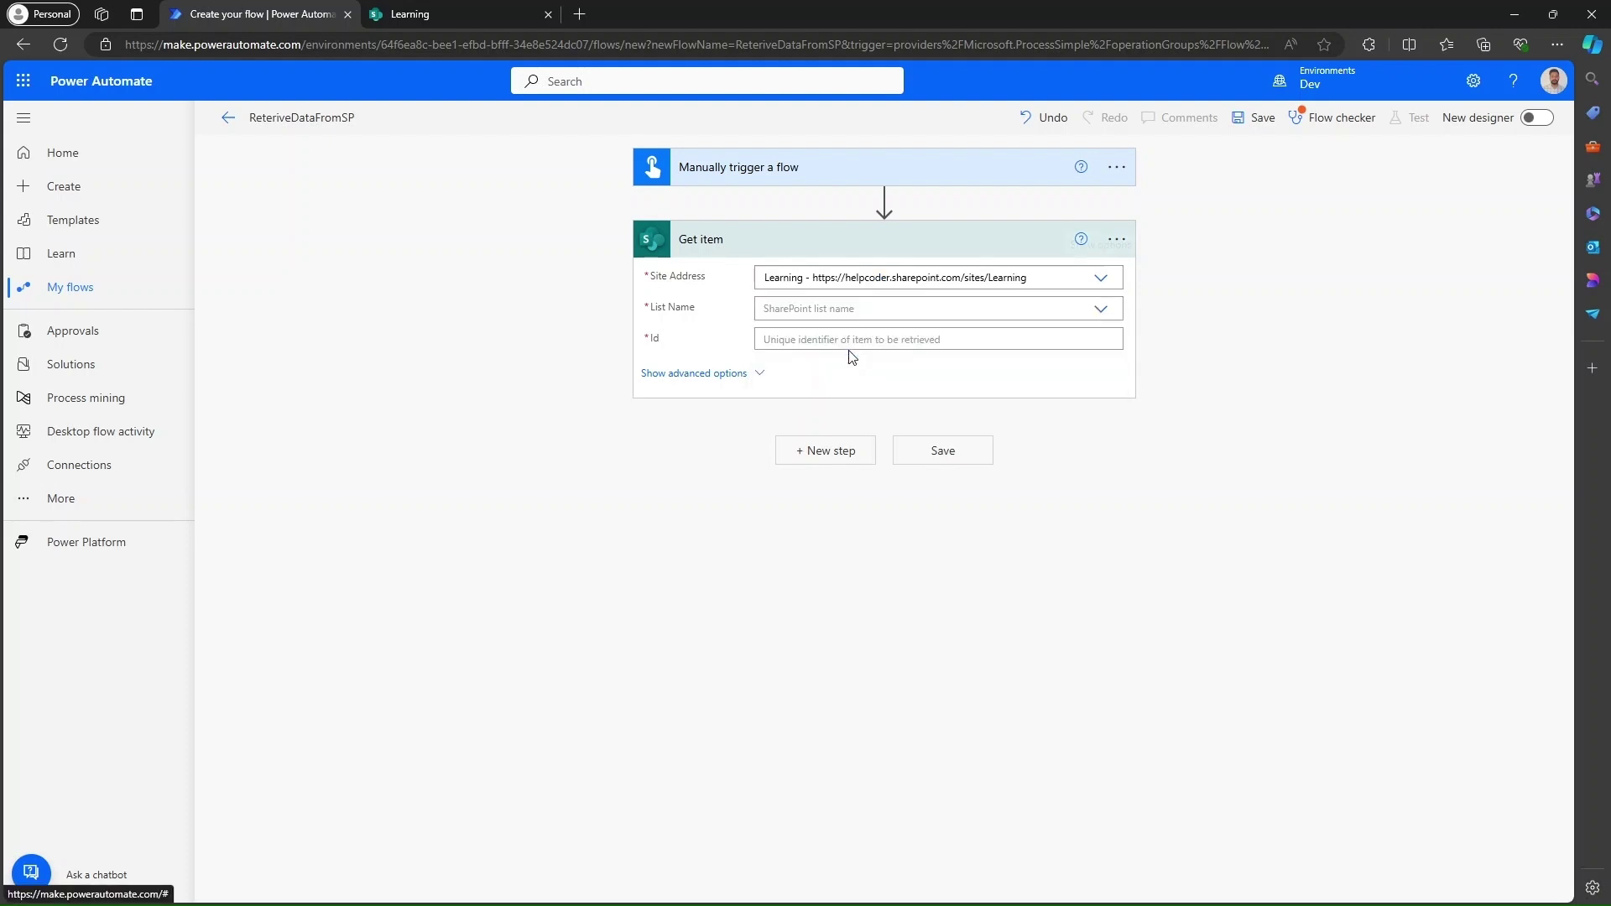
pyautogui.click(1102, 312)
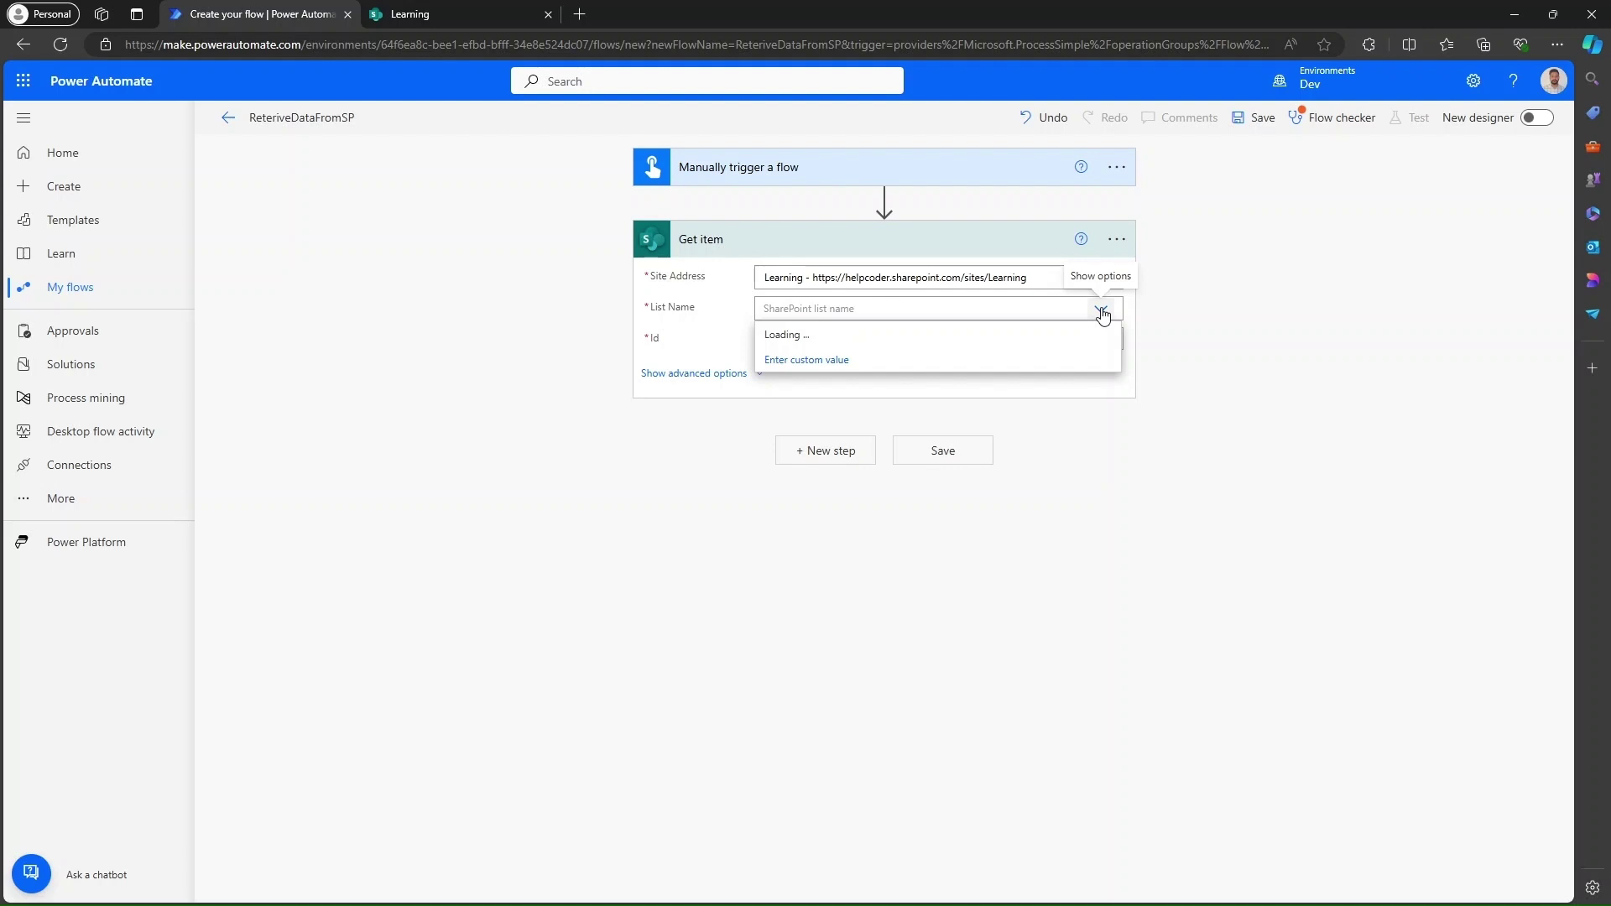
pyautogui.scroll(-1, 896, 538)
pyautogui.scroll(-1, 896, 537)
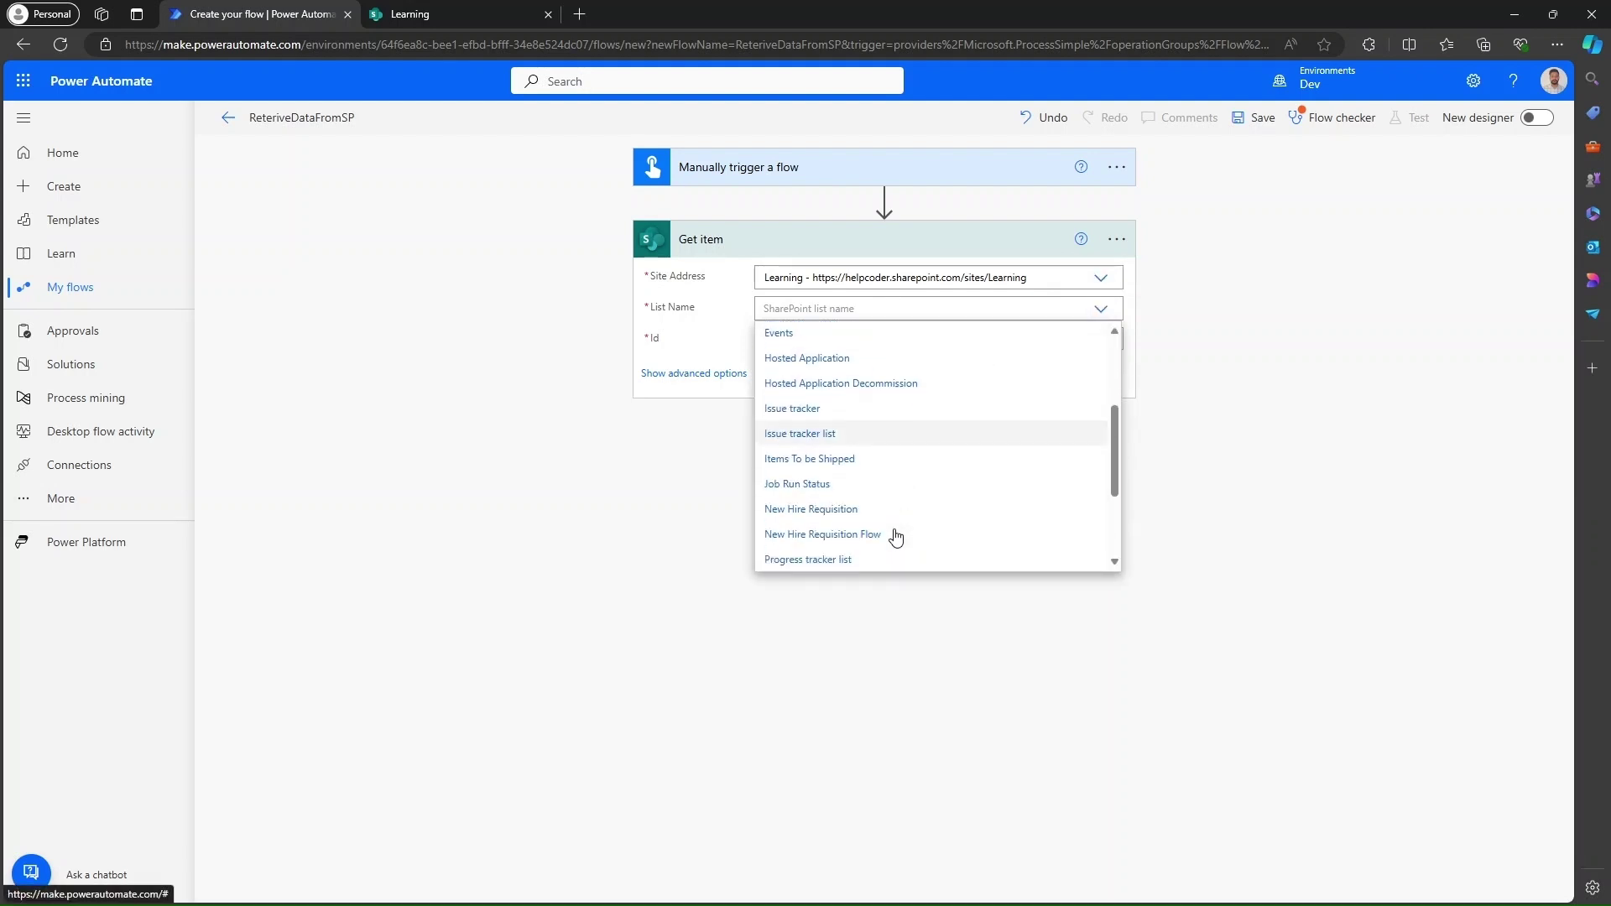
pyautogui.click(786, 409)
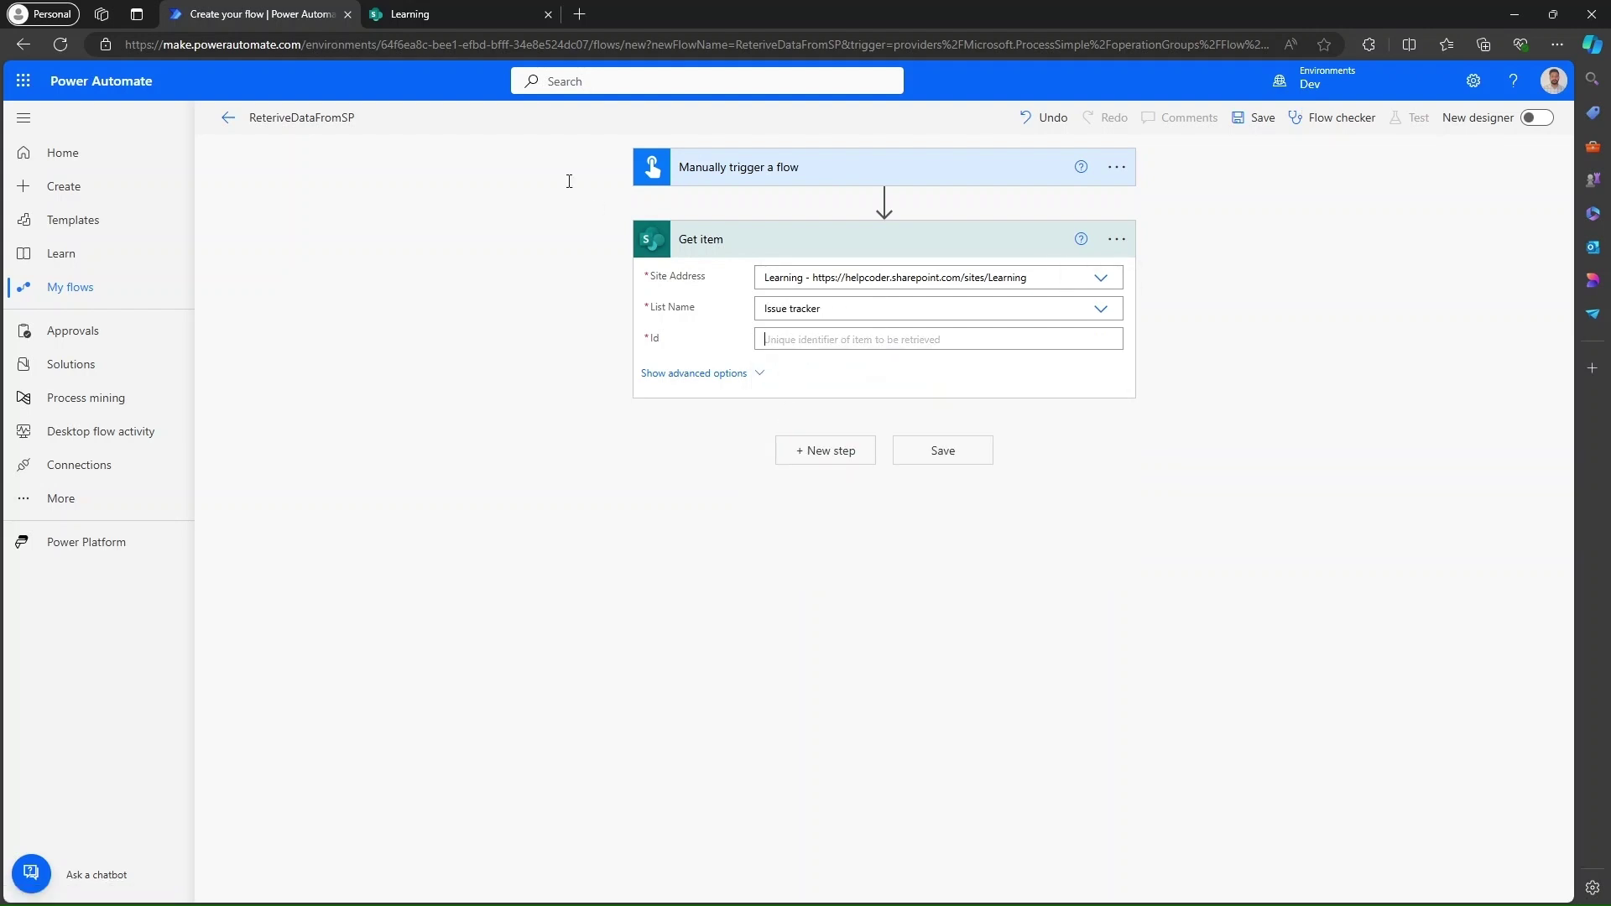
# Step: Check the item IDs in the SharePoint Issue tracker list and set the Get item Id to 16
pyautogui.click(442, 12)
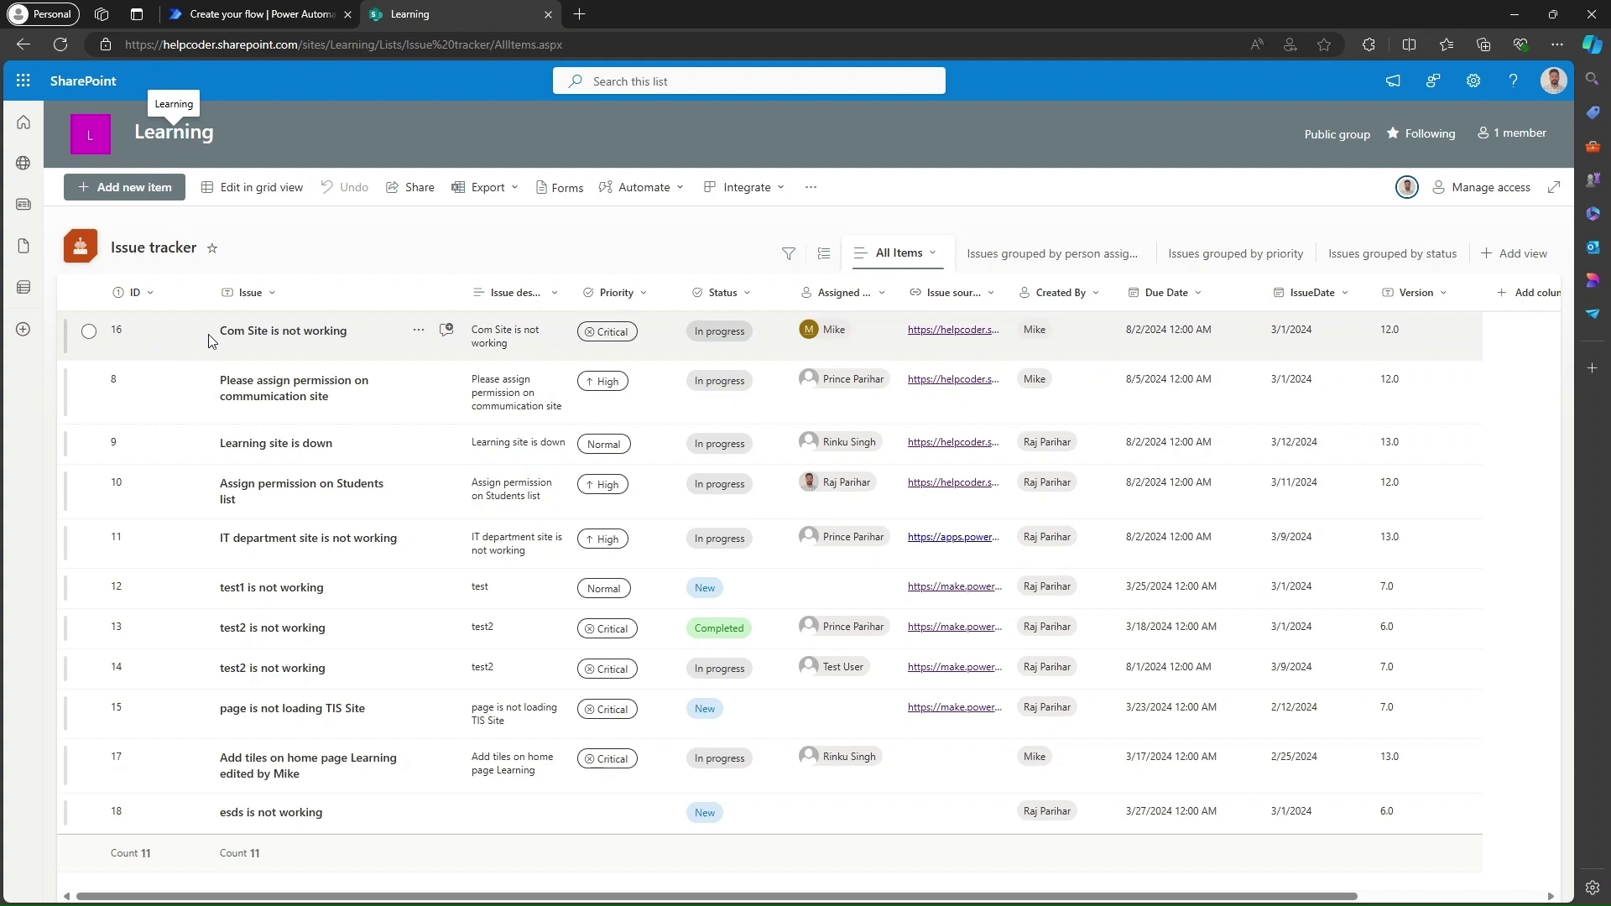
pyautogui.click(245, 13)
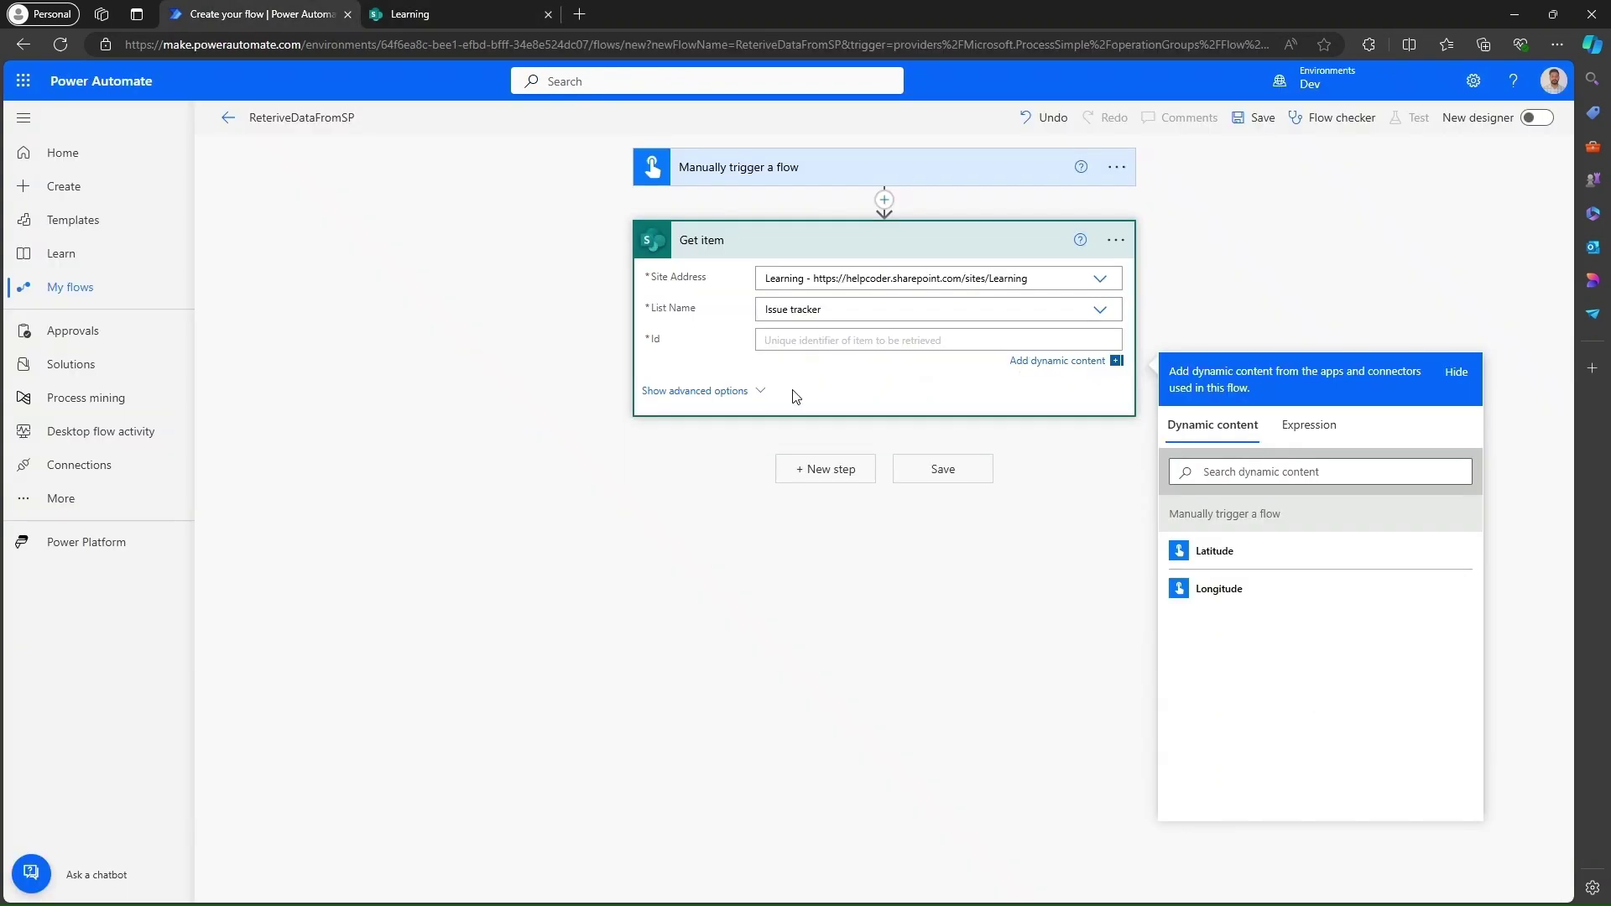
pyautogui.write('16')
# Step: Save the flow and run it as a manual test
pyautogui.click(1255, 118)
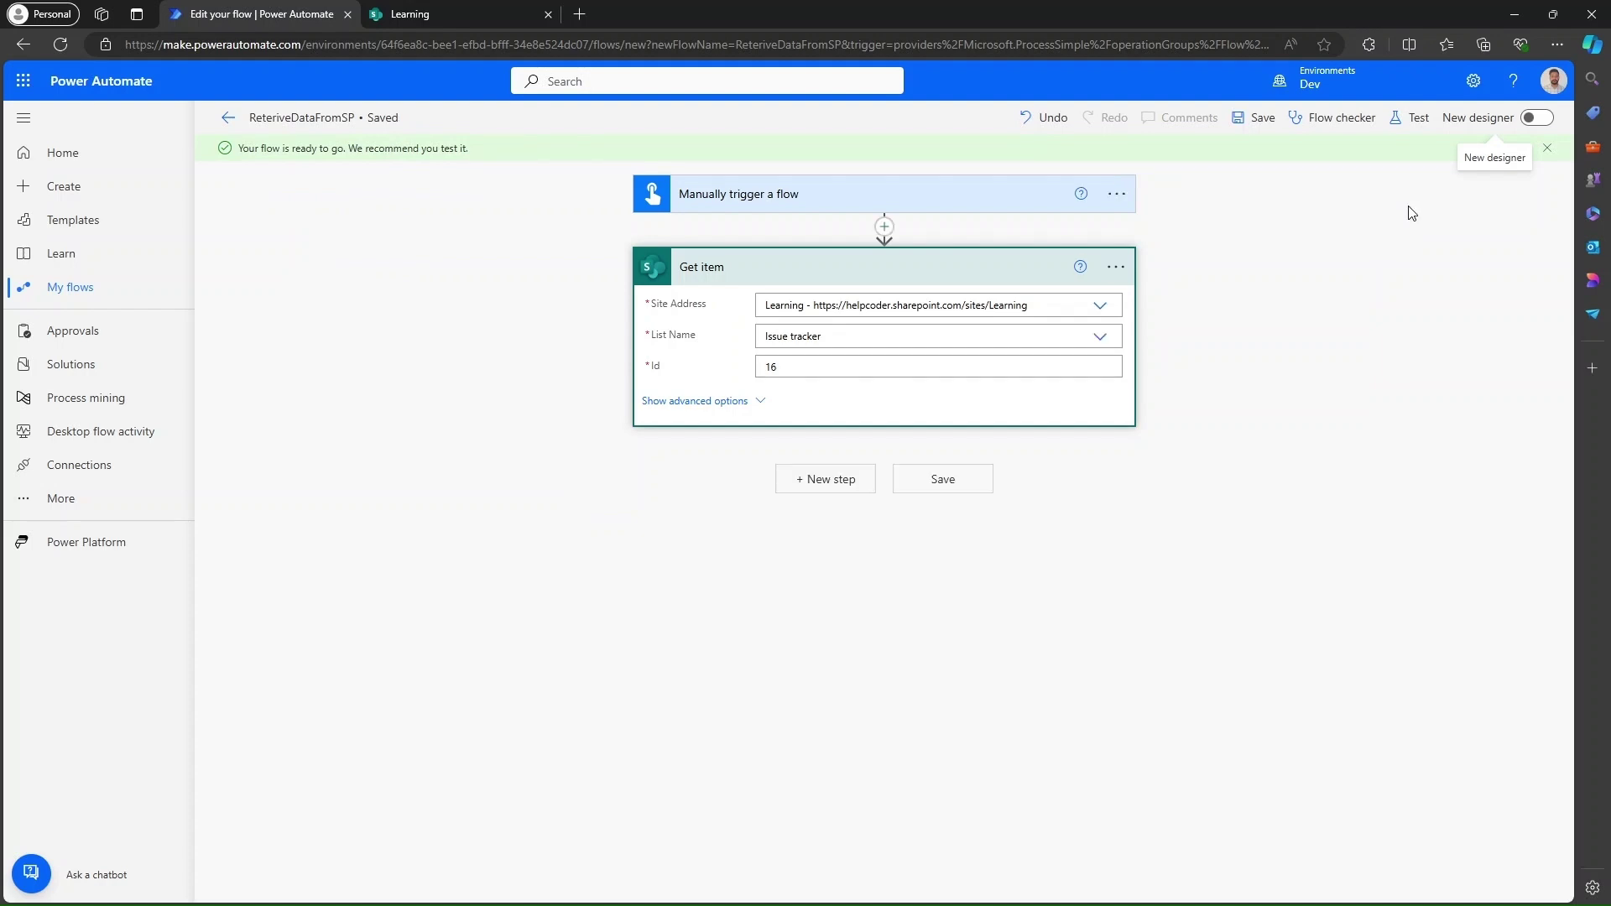
pyautogui.click(1403, 118)
pyautogui.click(1260, 159)
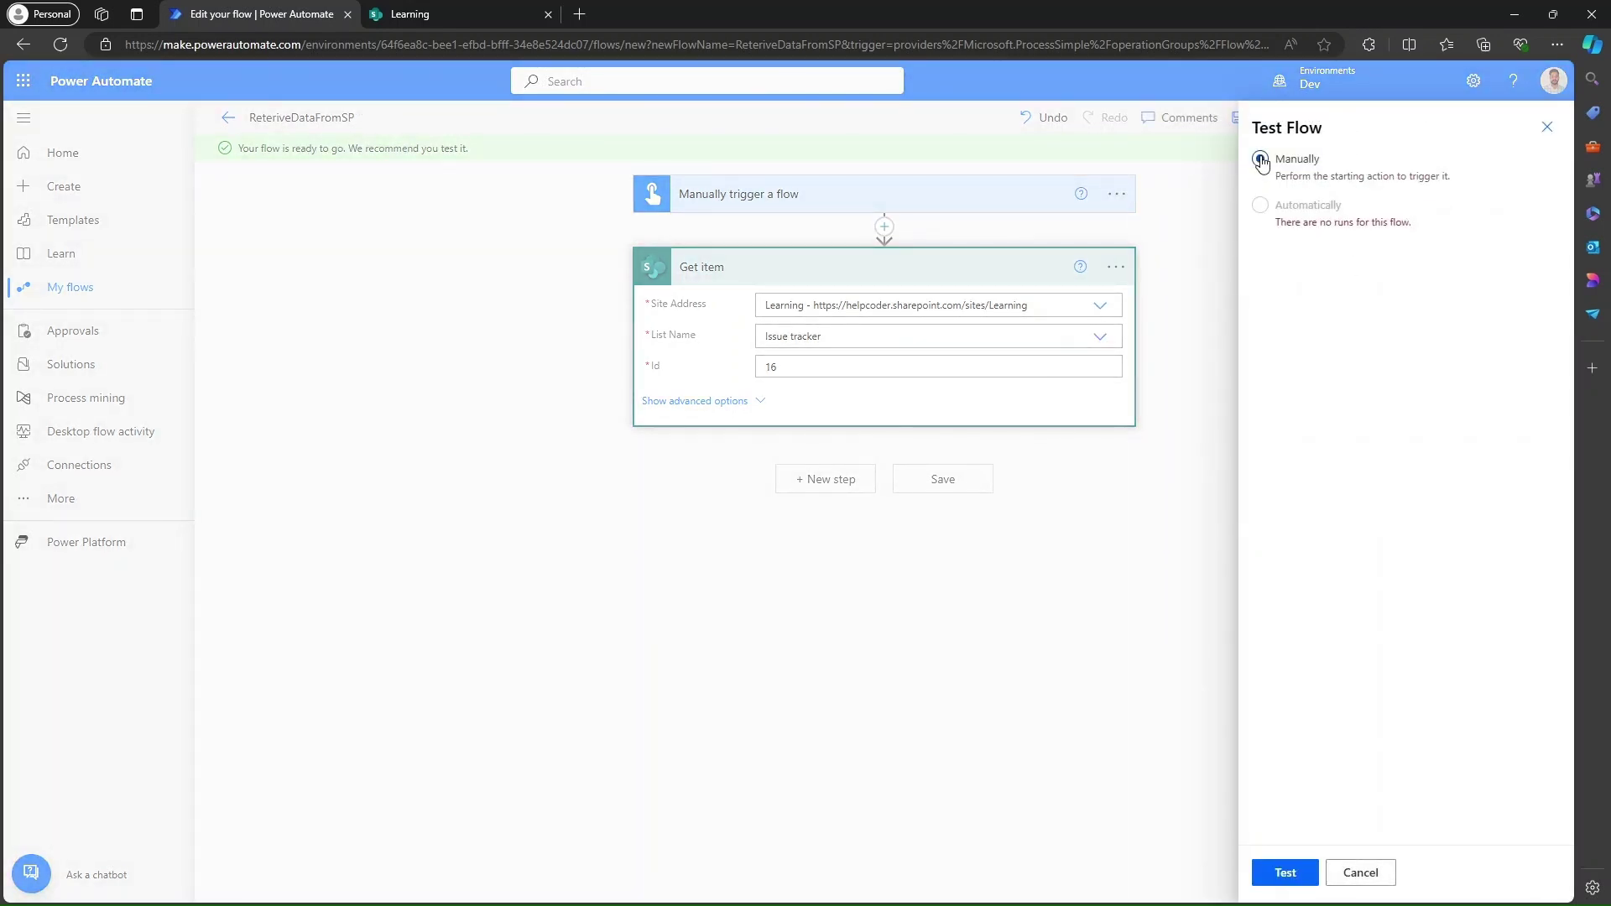
pyautogui.click(1284, 874)
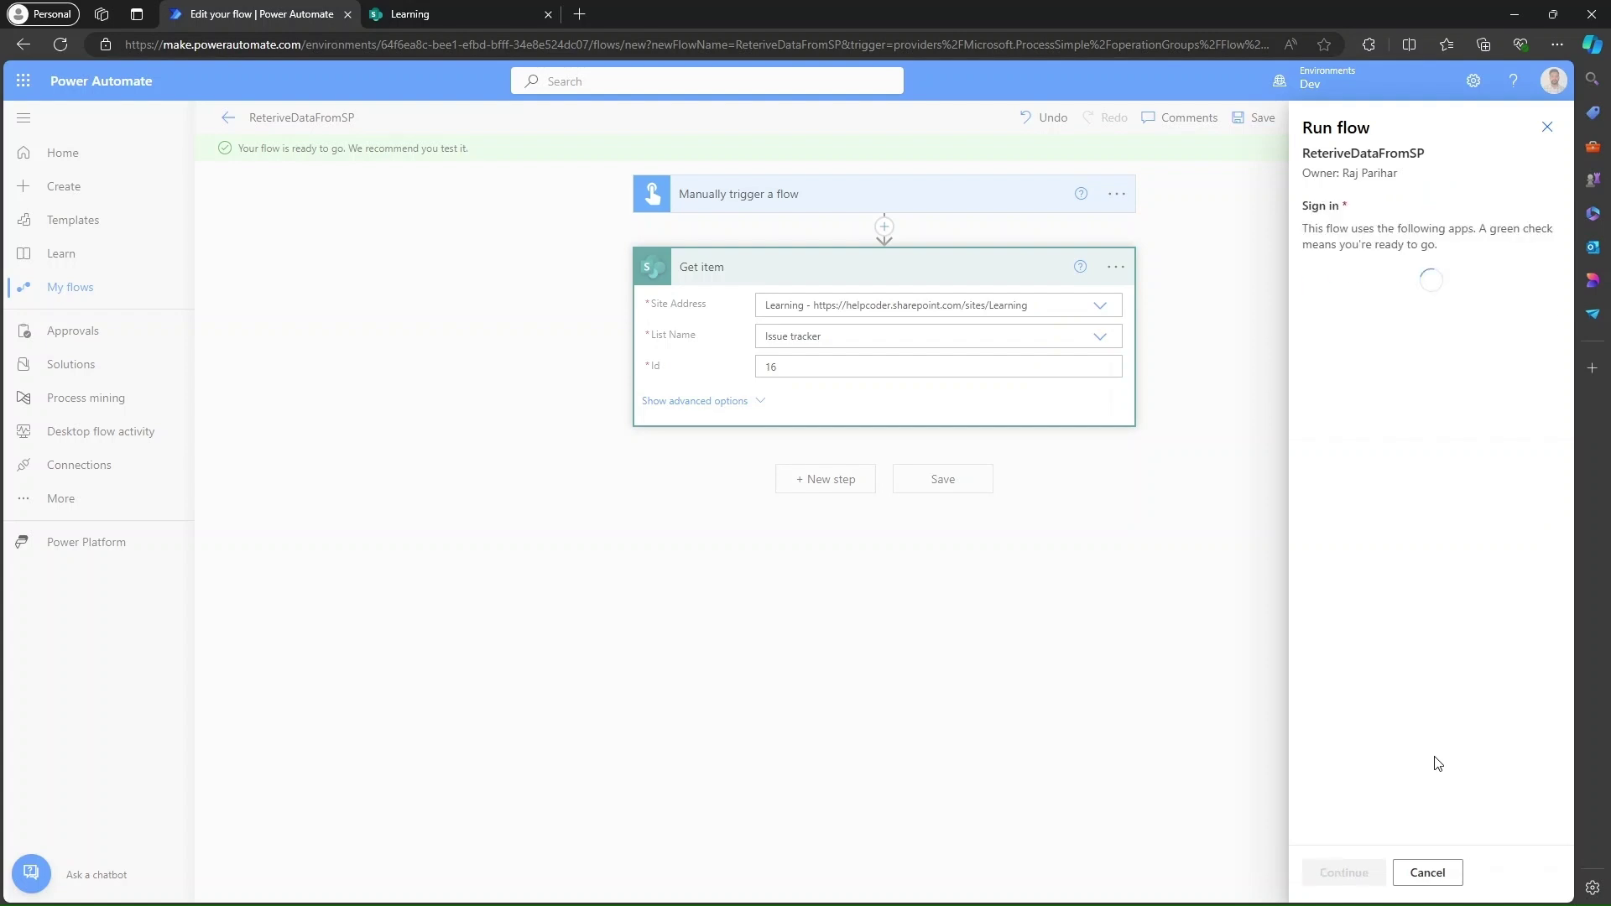
pyautogui.click(1336, 872)
pyautogui.click(1343, 871)
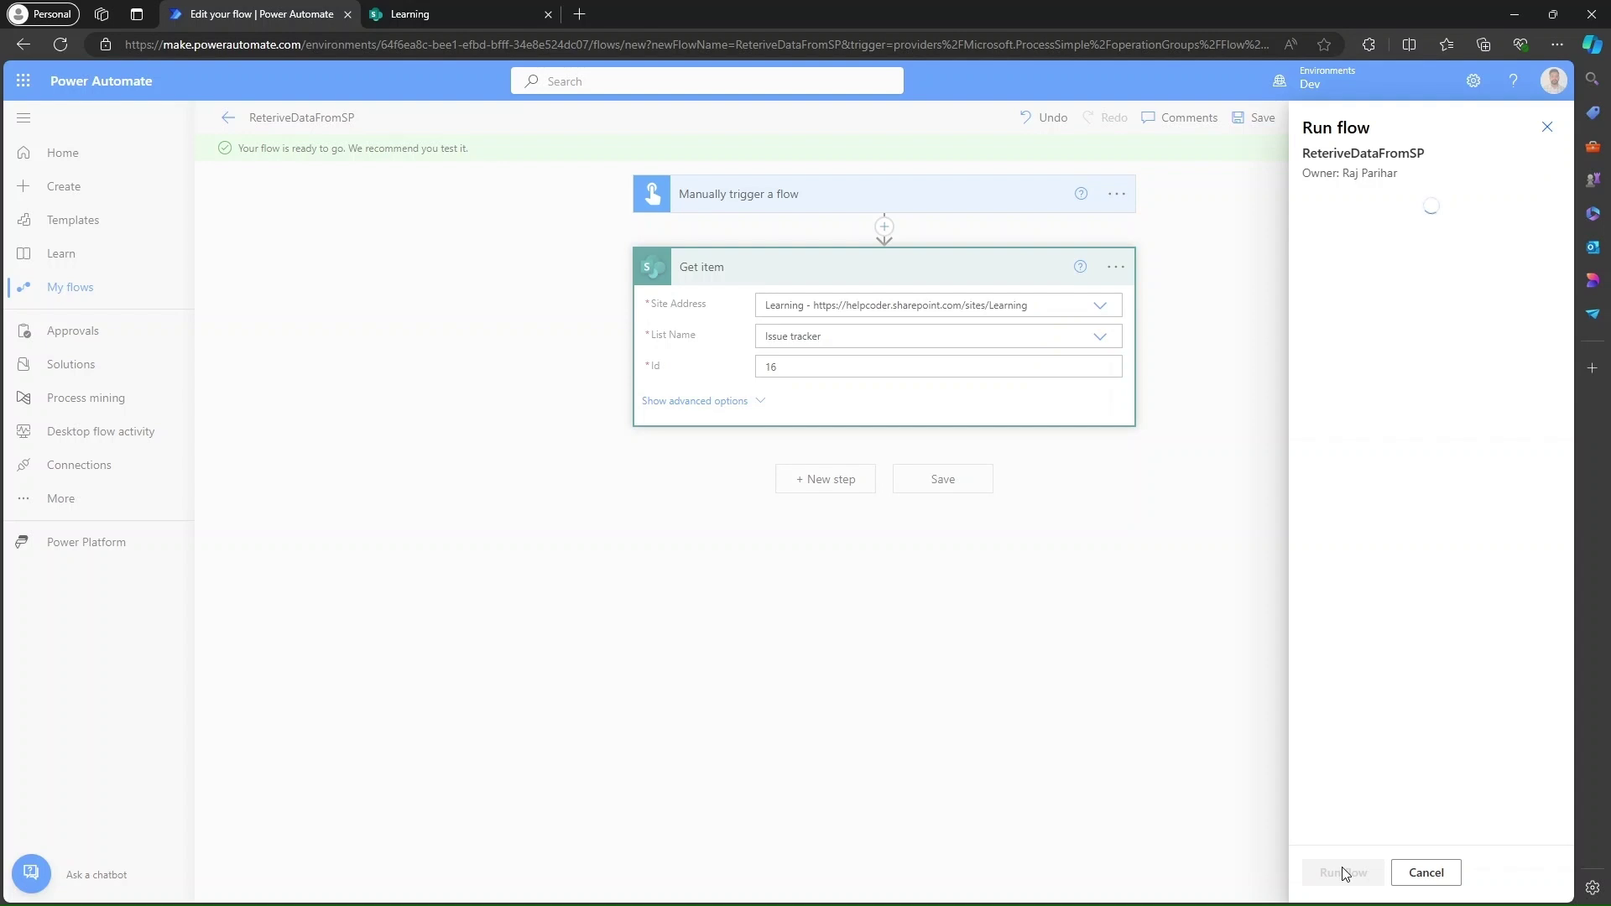
pyautogui.click(1344, 873)
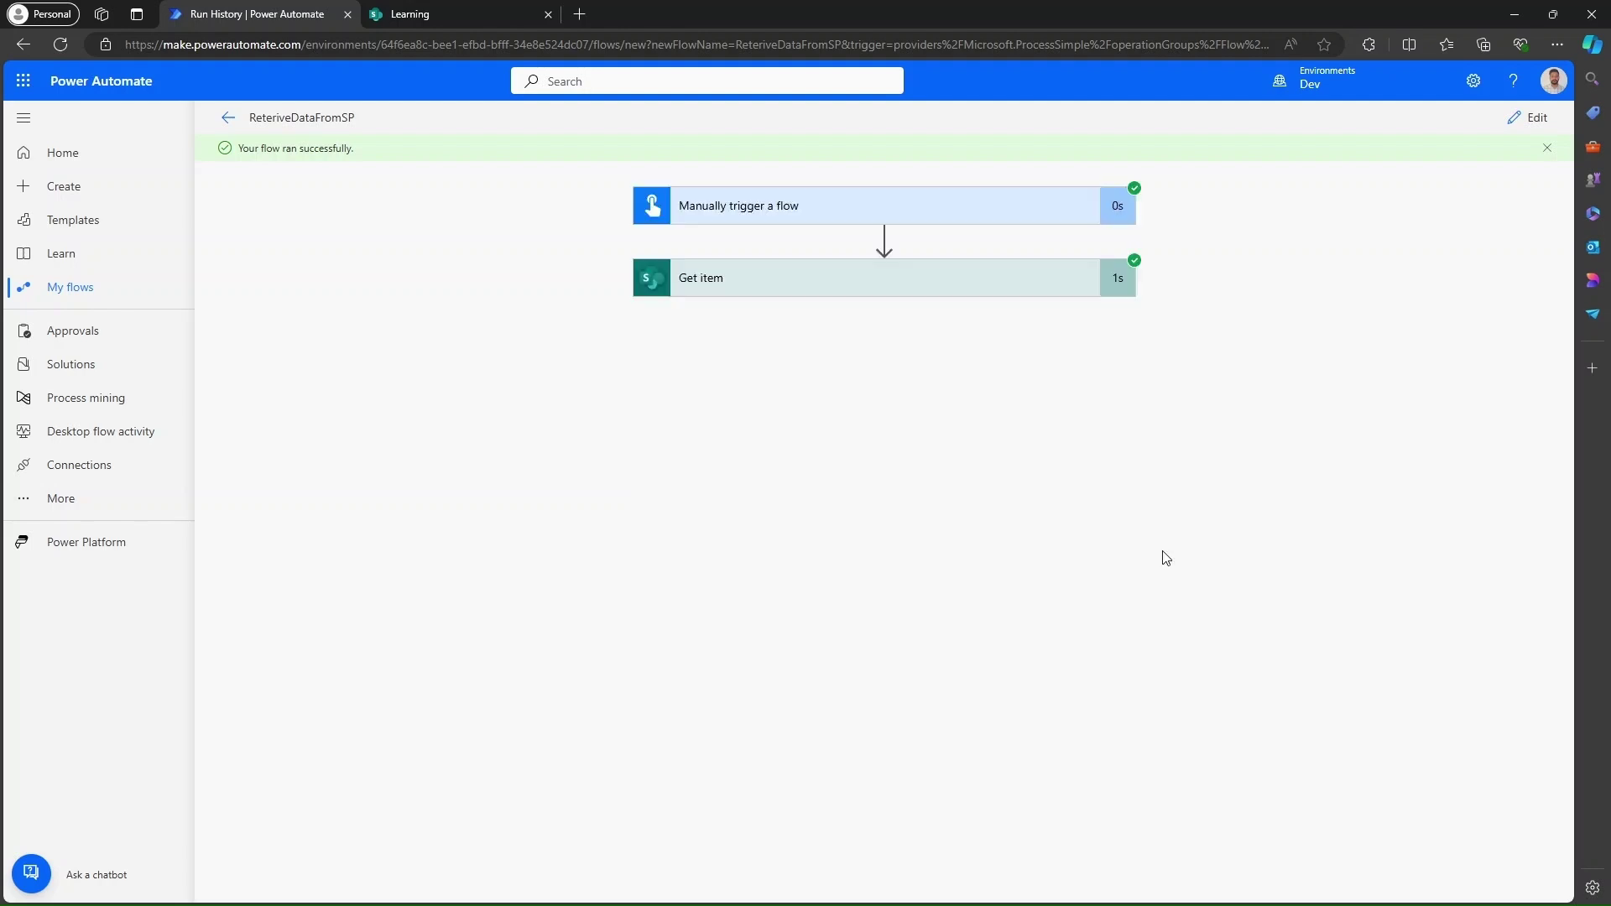
# Step: Examine the inputs and outputs of the Get item action in the run results, and return to editing the flow
pyautogui.click(752, 280)
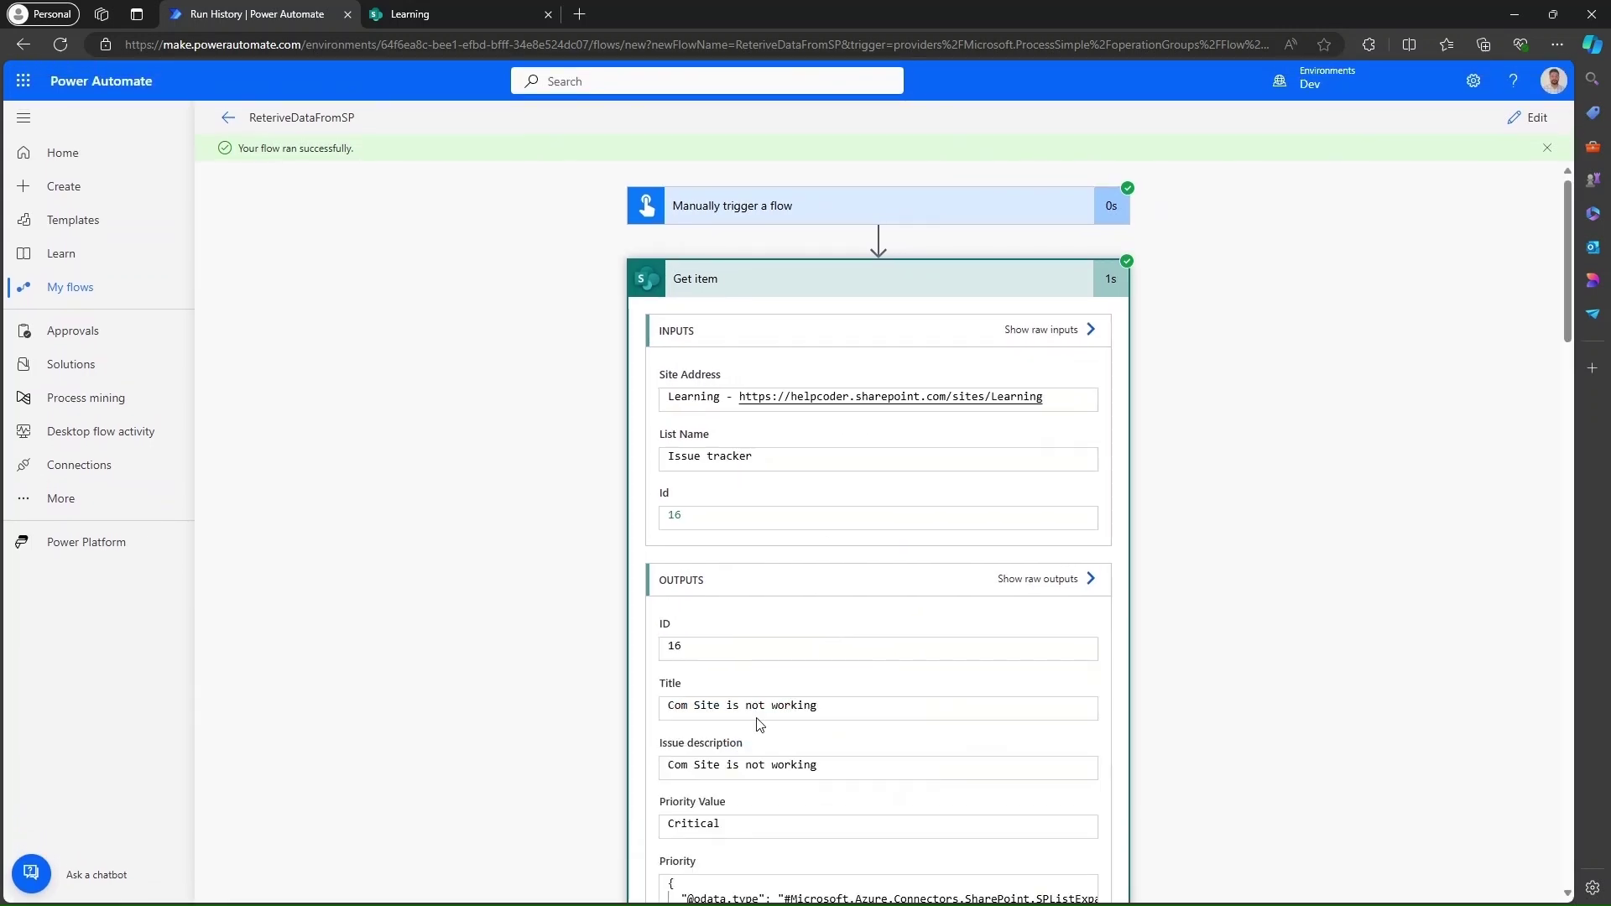
pyautogui.scroll(-2, 795, 727)
pyautogui.scroll(5, 795, 727)
pyautogui.click(893, 235)
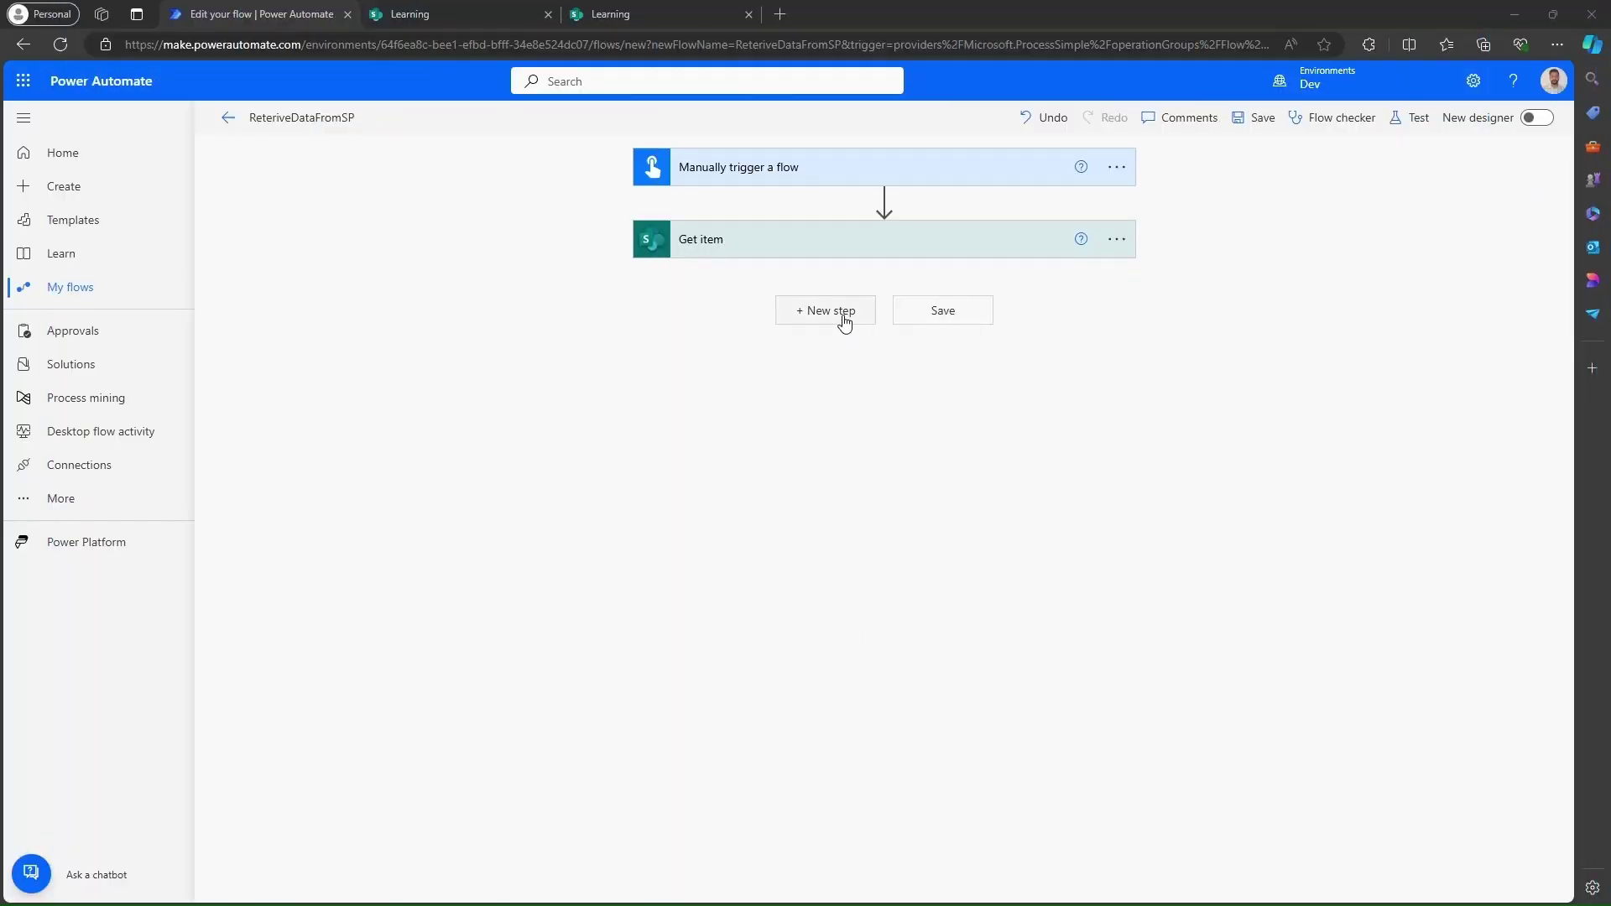
# Step: Add a SharePoint "Get items" action after Get item and set its site address to the Learning site
pyautogui.click(844, 323)
pyautogui.write('get item')
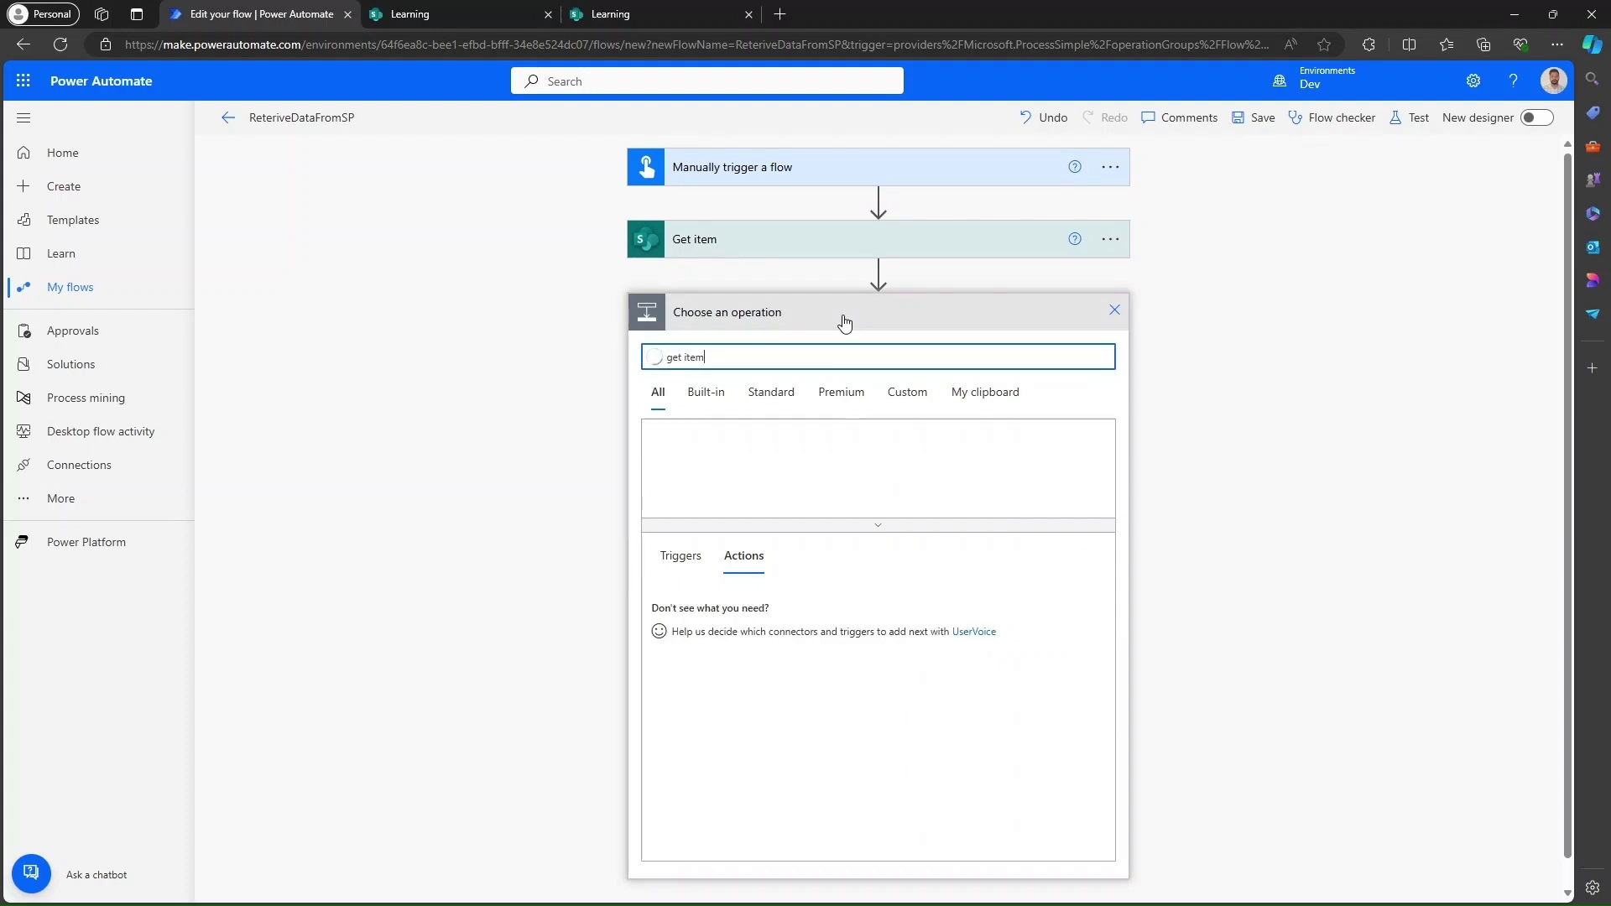
pyautogui.write('s')
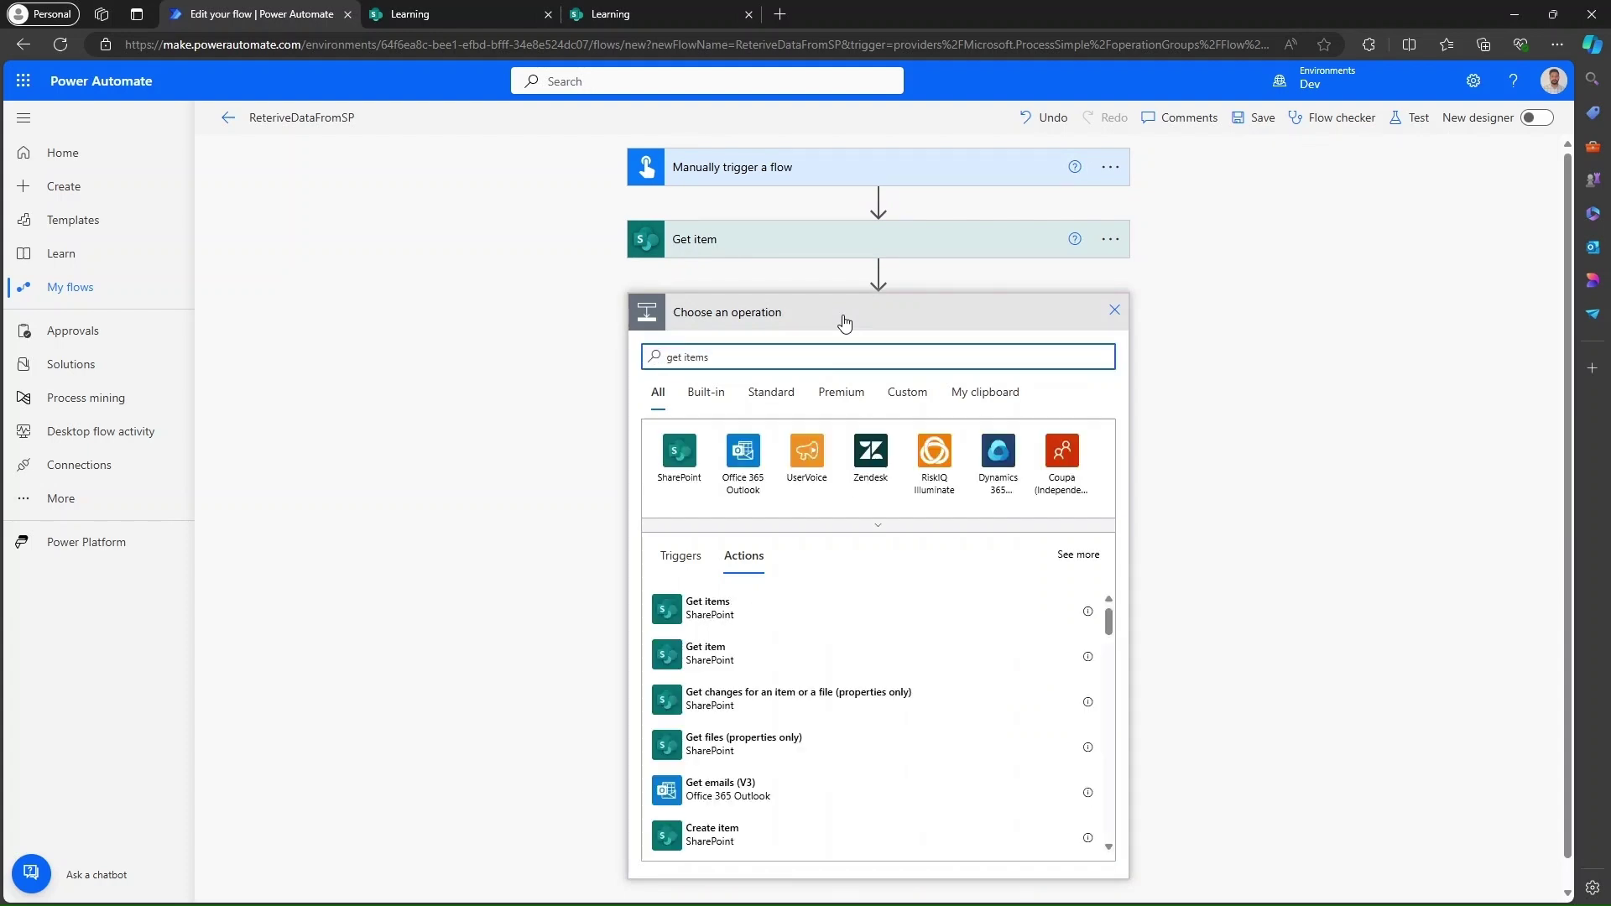
pyautogui.click(743, 611)
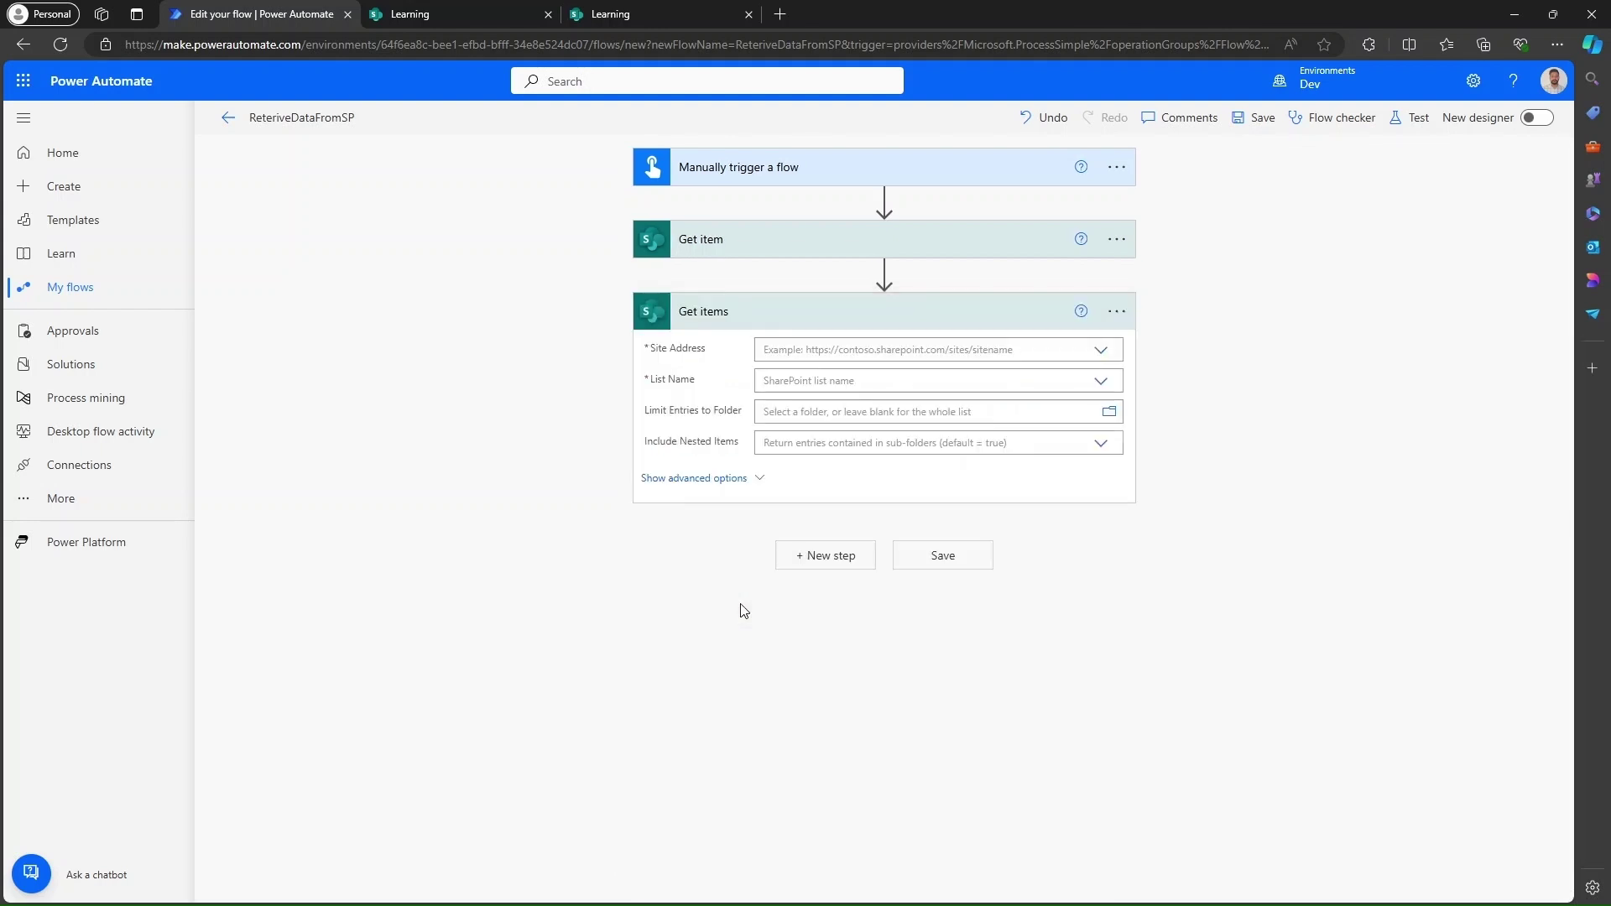
pyautogui.click(1101, 351)
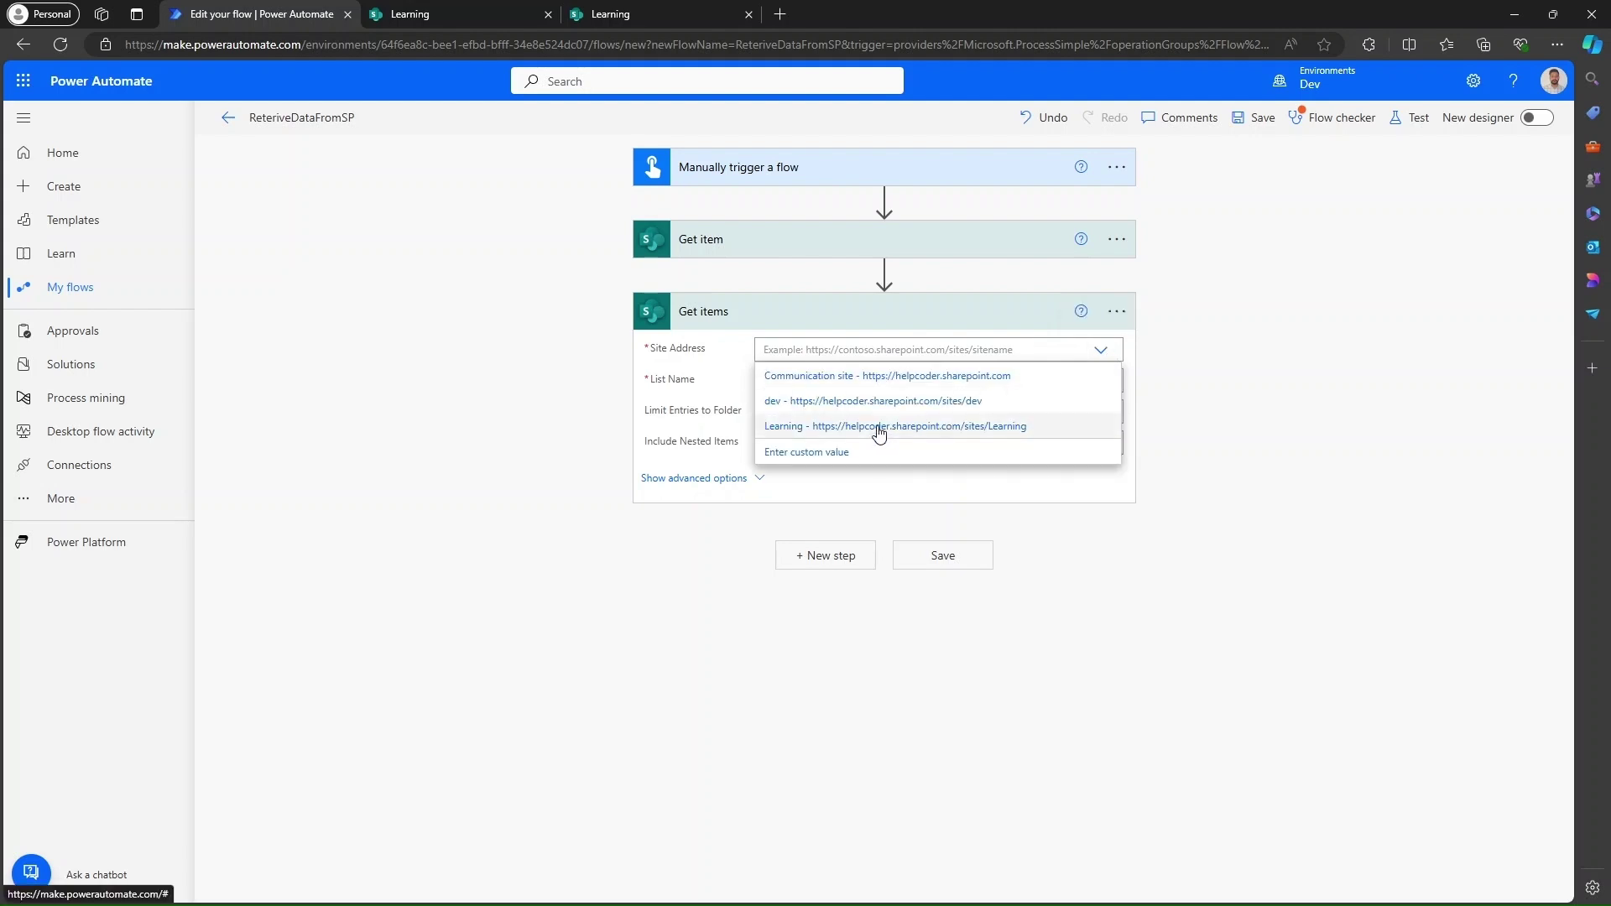
pyautogui.click(879, 433)
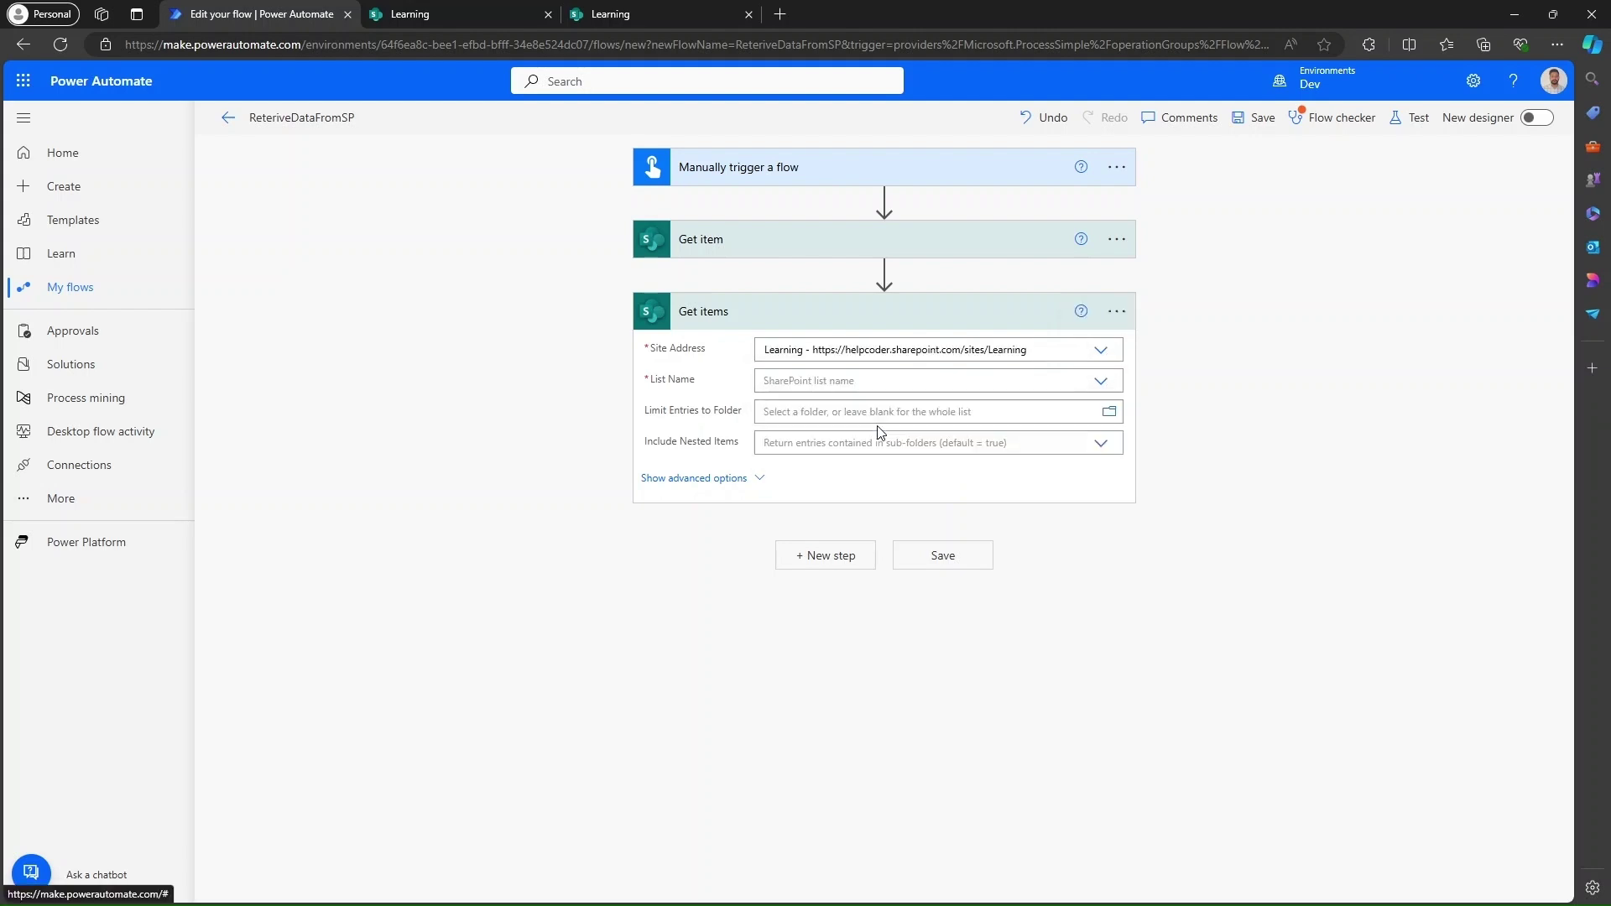
# Step: Check the Employee Details list's item count in the SharePoint site contents and select that list for the Get items action
pyautogui.click(1101, 382)
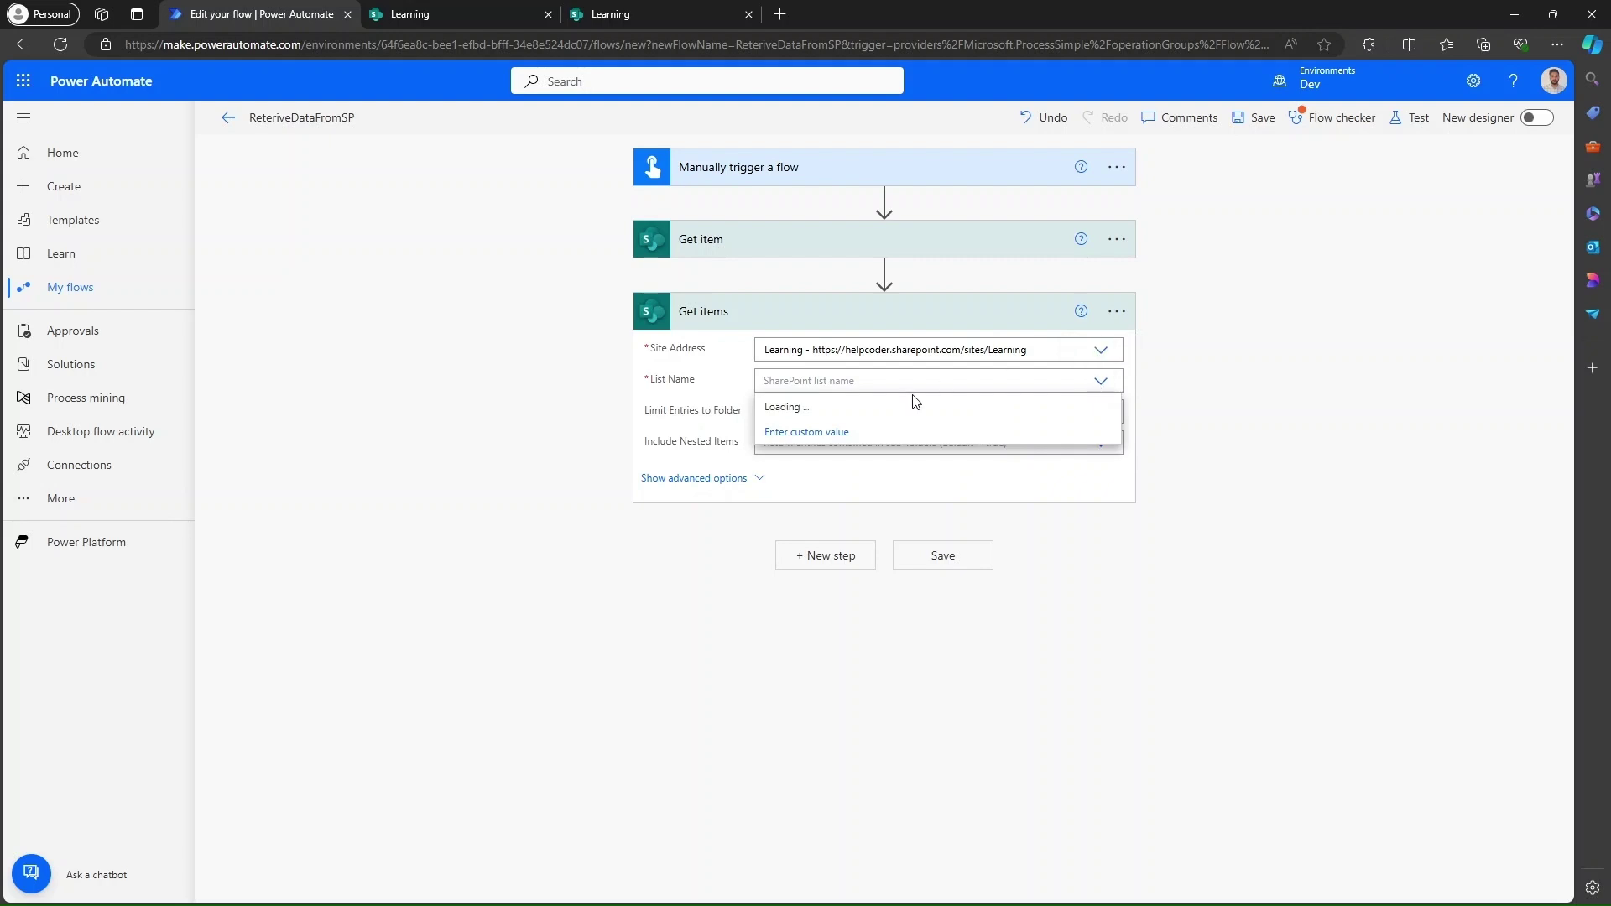
pyautogui.click(601, 10)
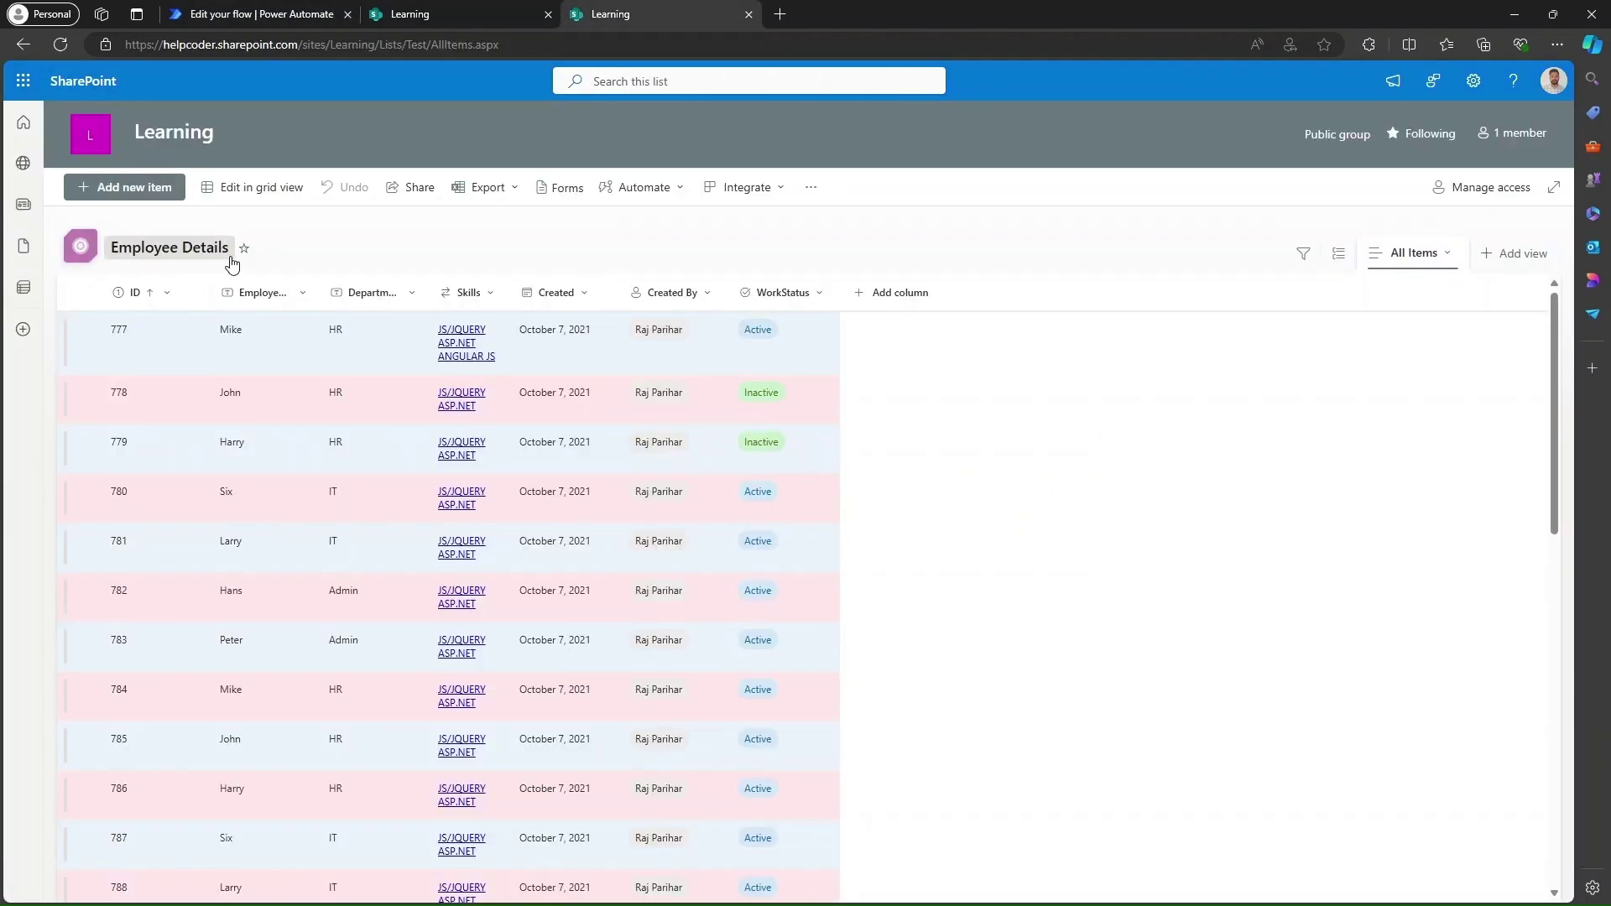
pyautogui.click(23, 47)
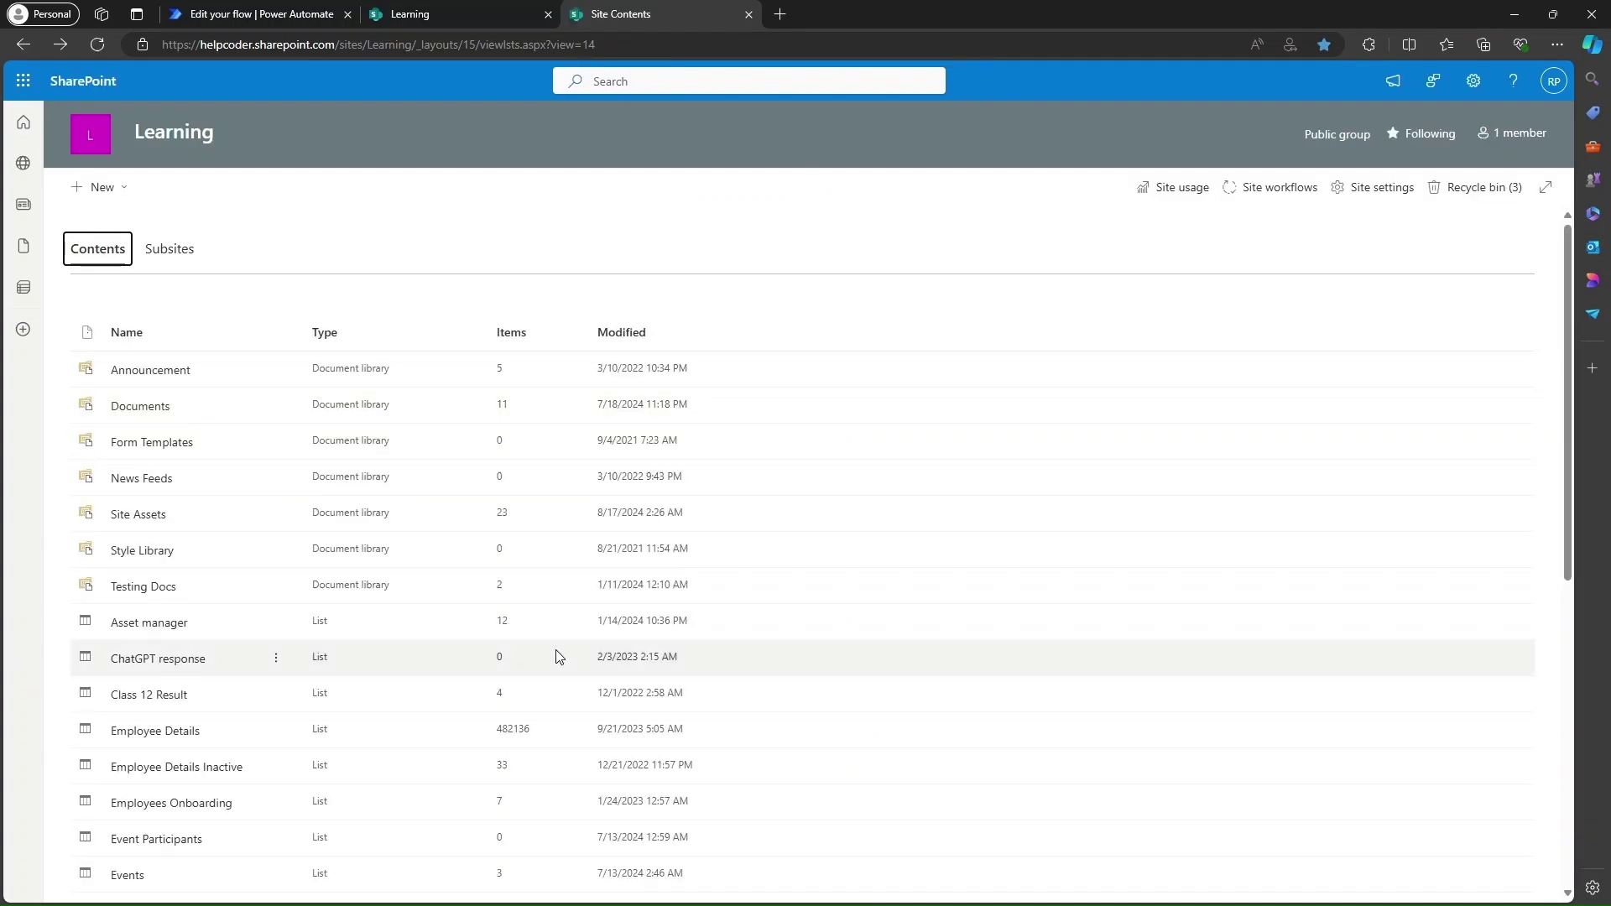
pyautogui.scroll(-1, 556, 650)
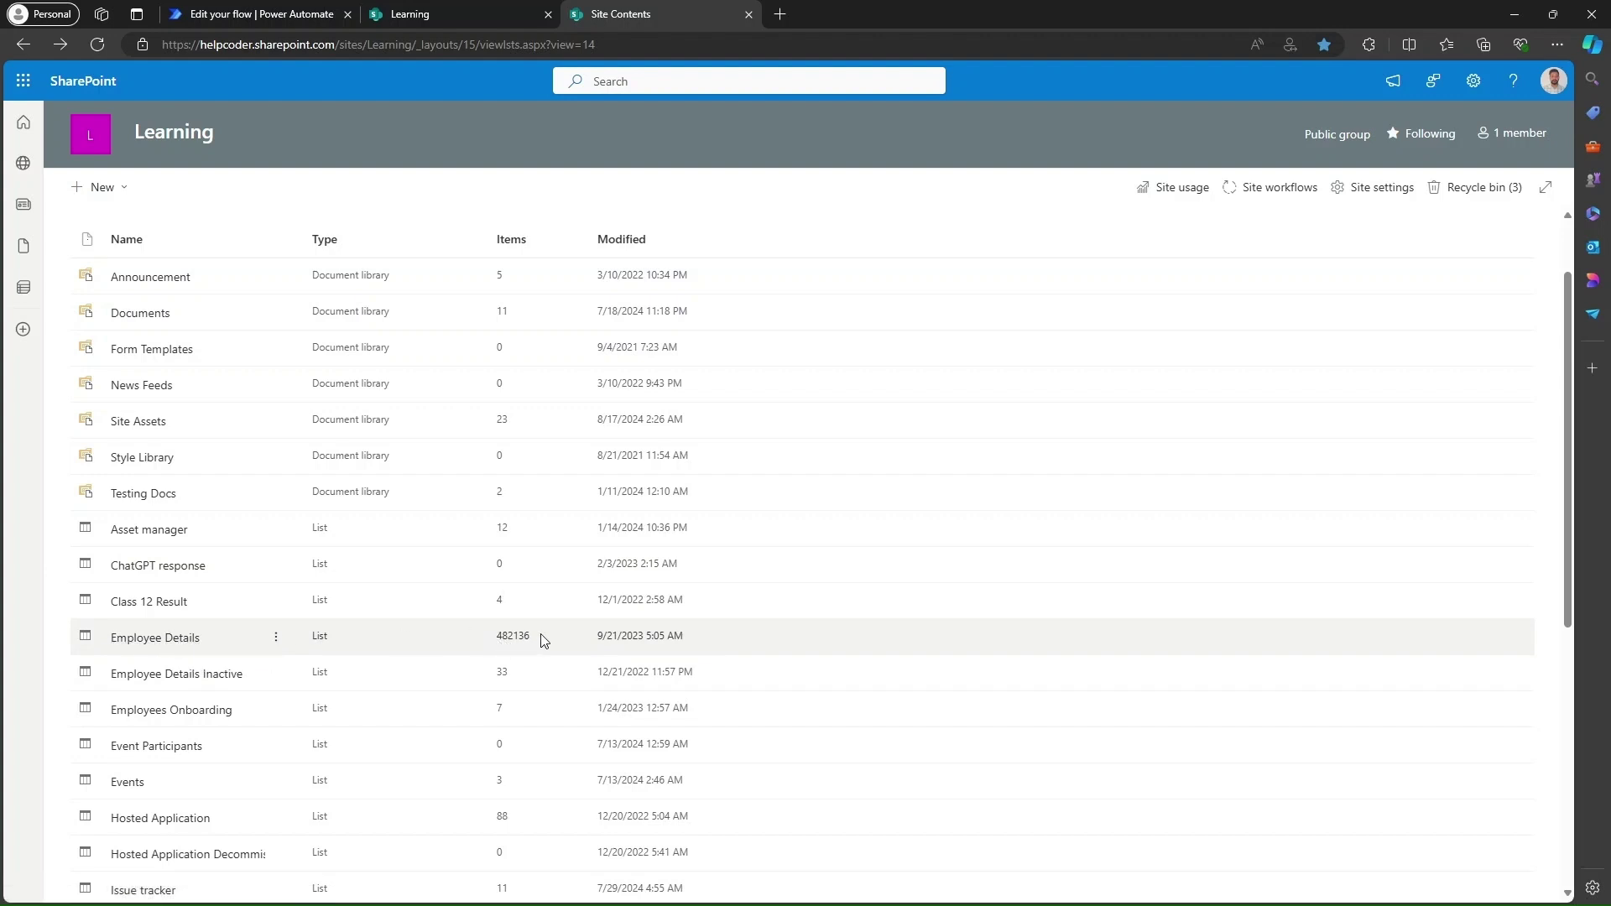
pyautogui.click(161, 642)
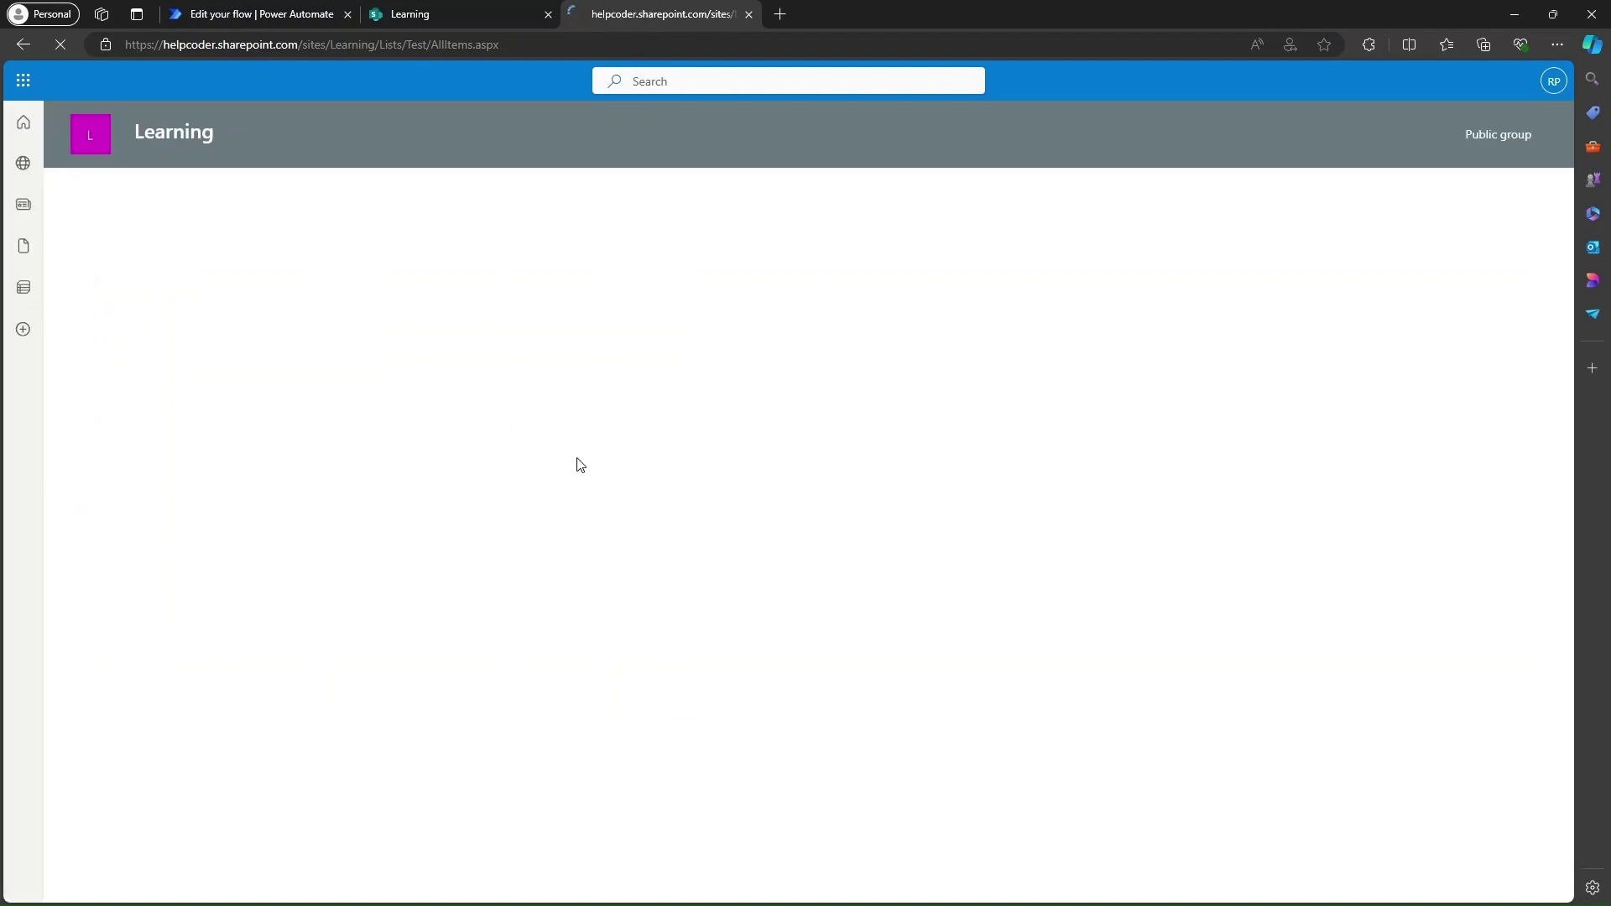
pyautogui.click(259, 10)
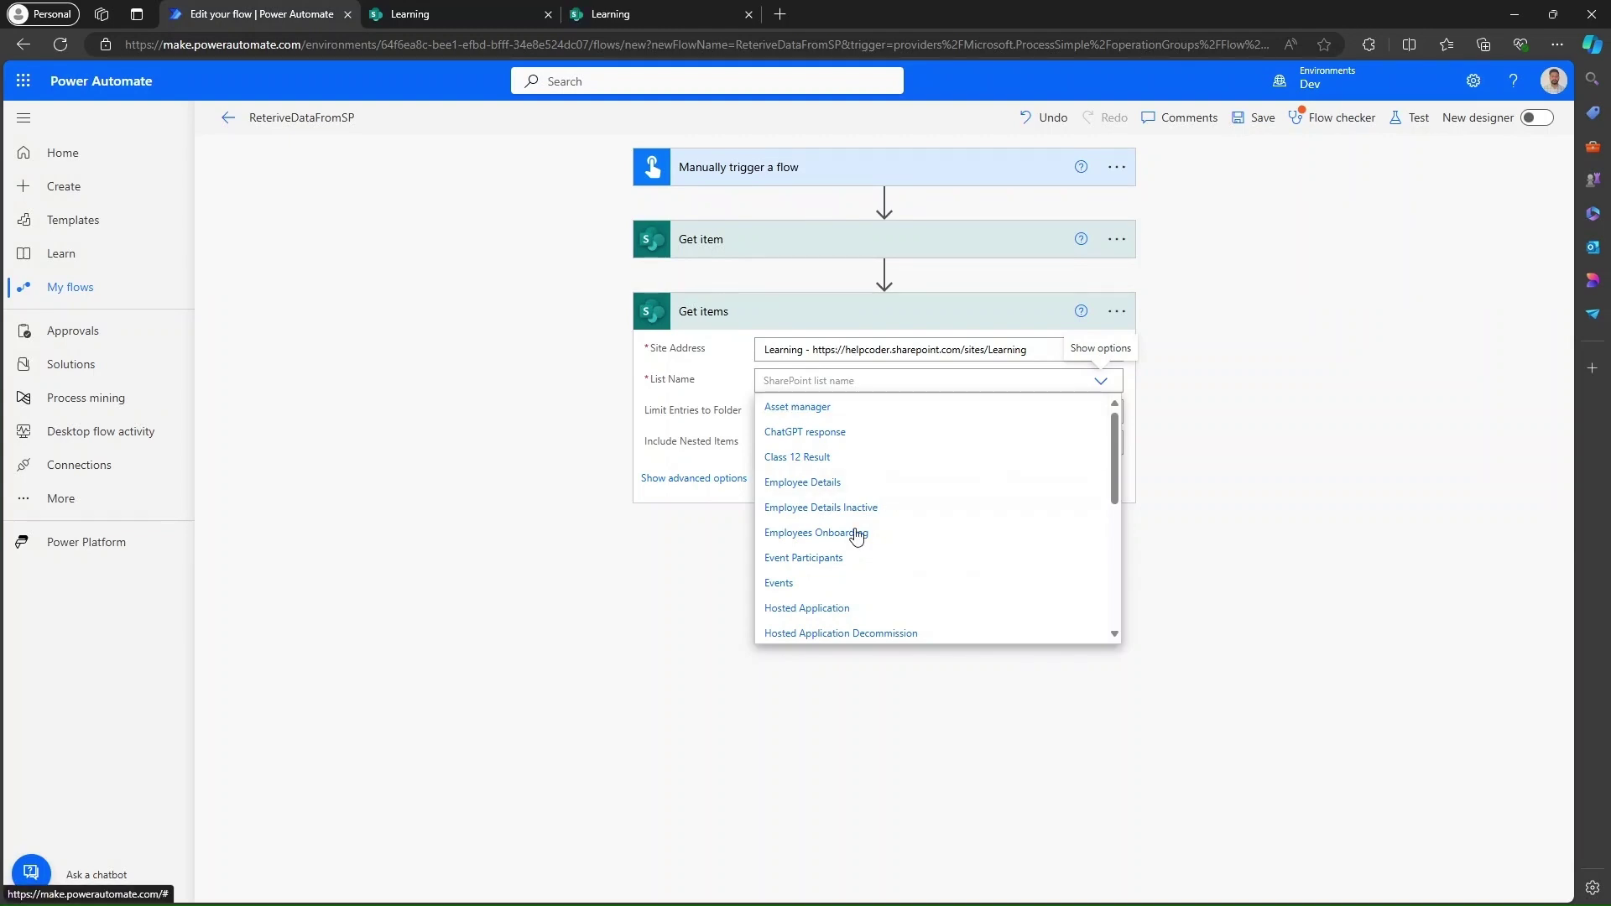
pyautogui.click(835, 485)
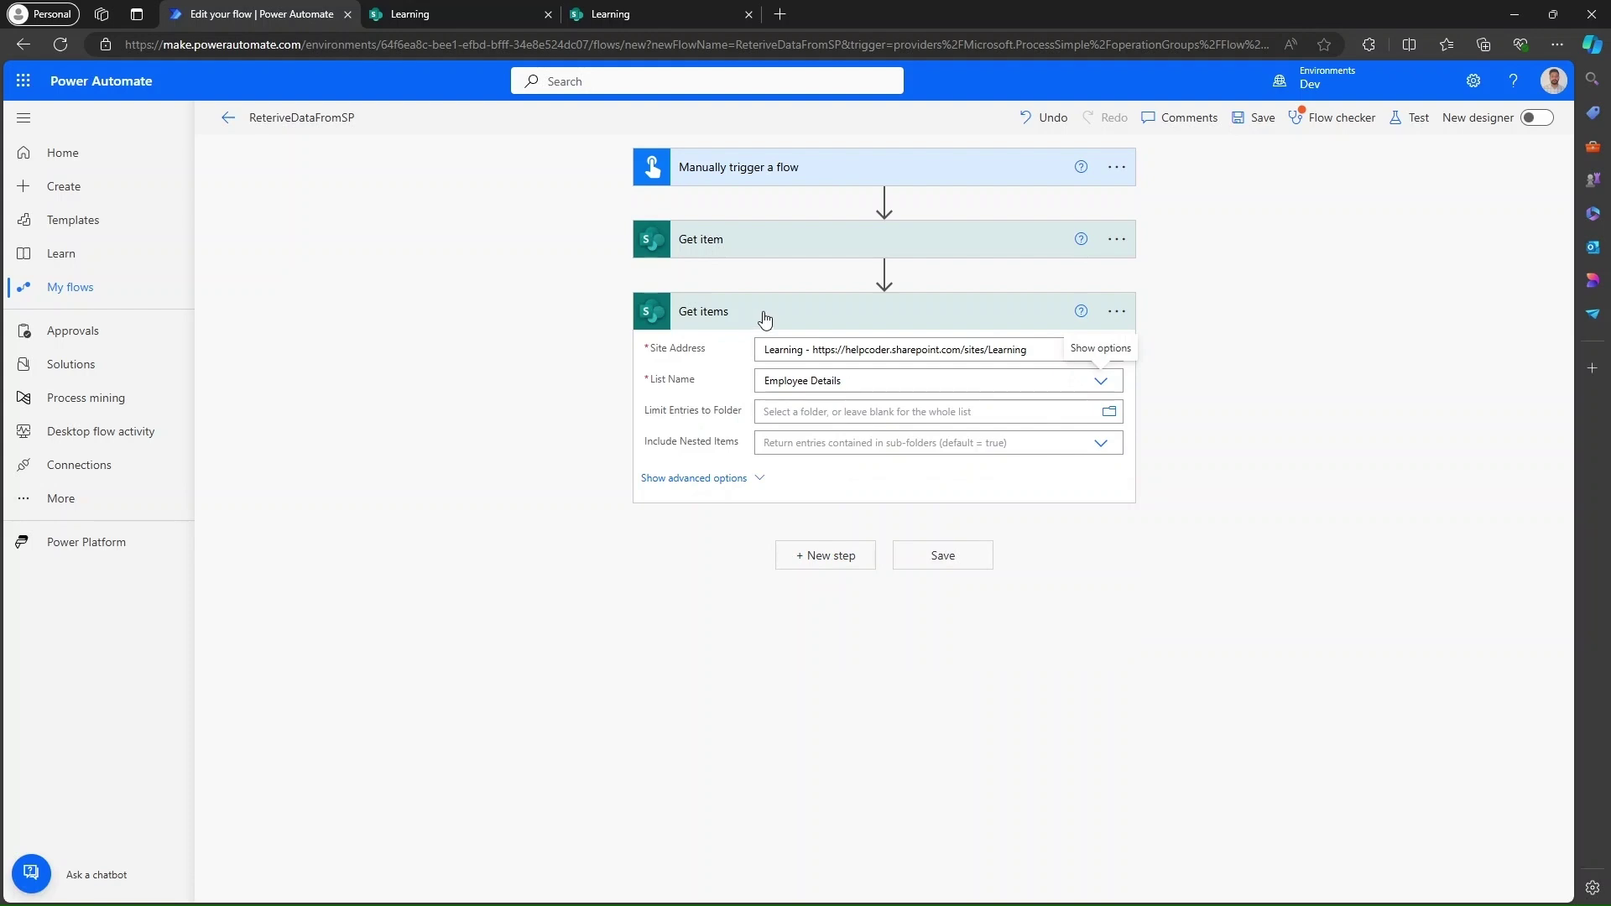
# Step: Add a Data Operation "Select" action after Get items and set its From field to the Get items value
pyautogui.click(823, 556)
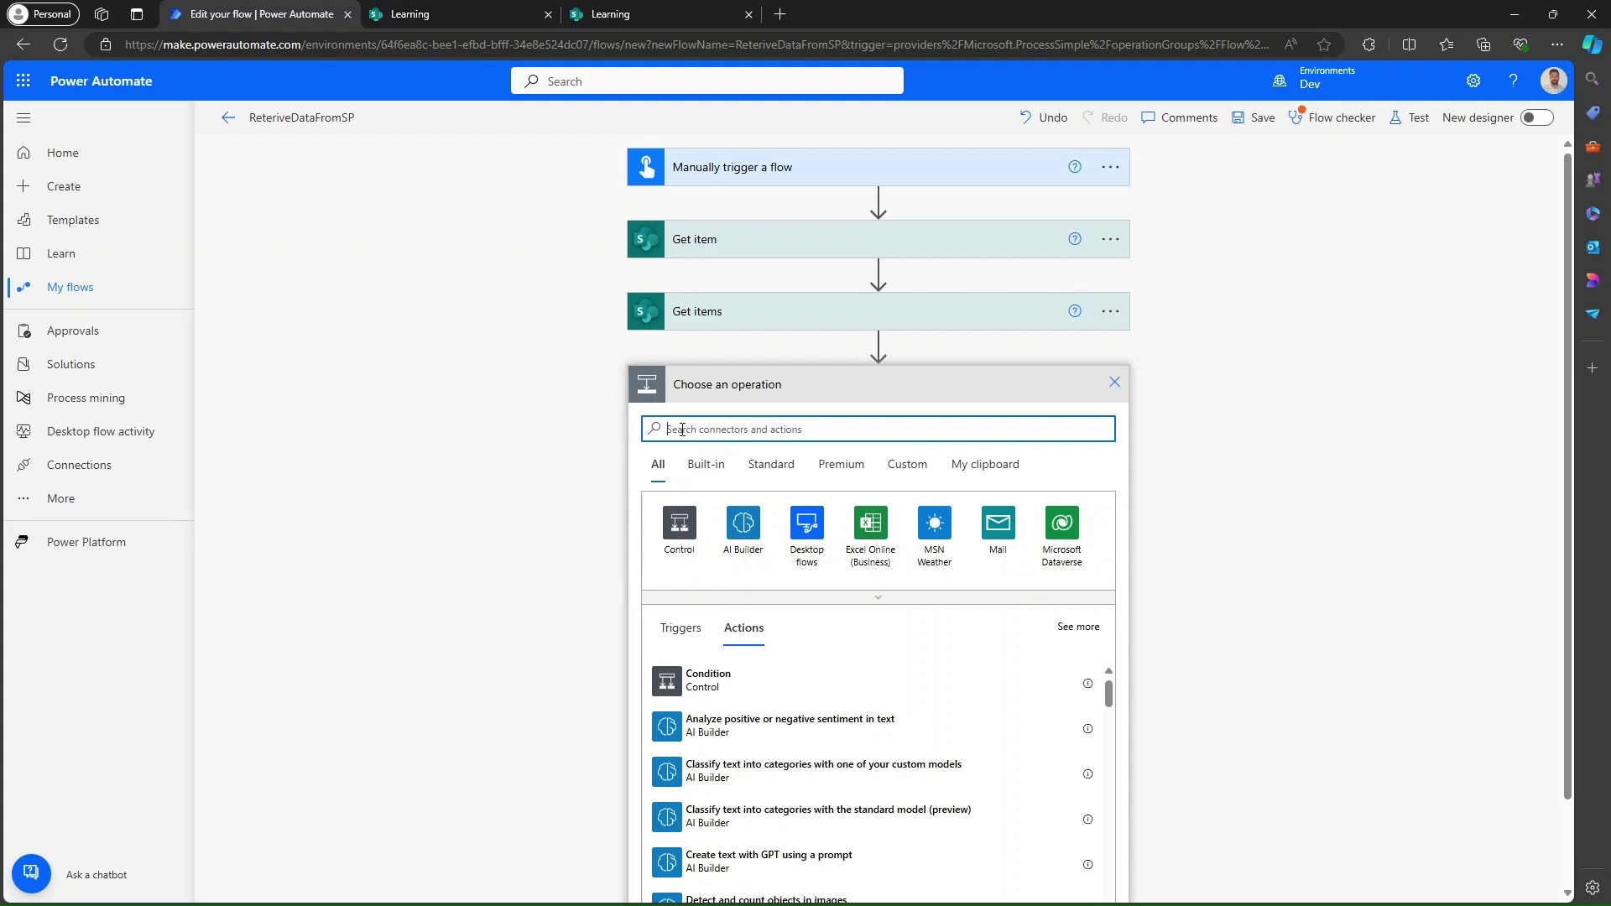
pyautogui.write('select')
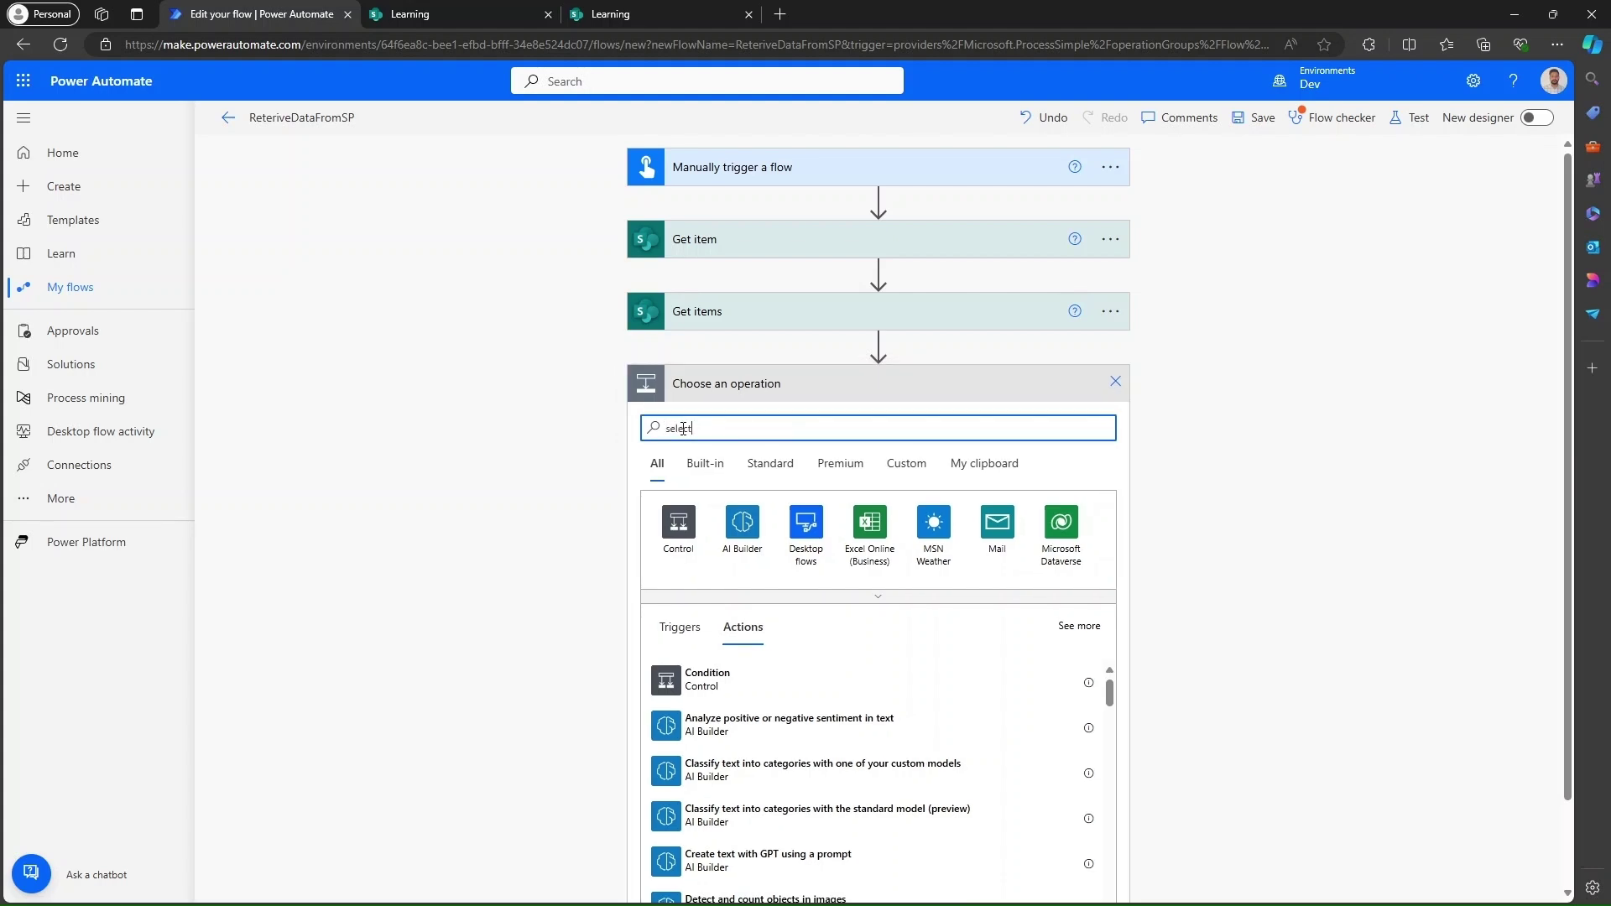
pyautogui.click(758, 524)
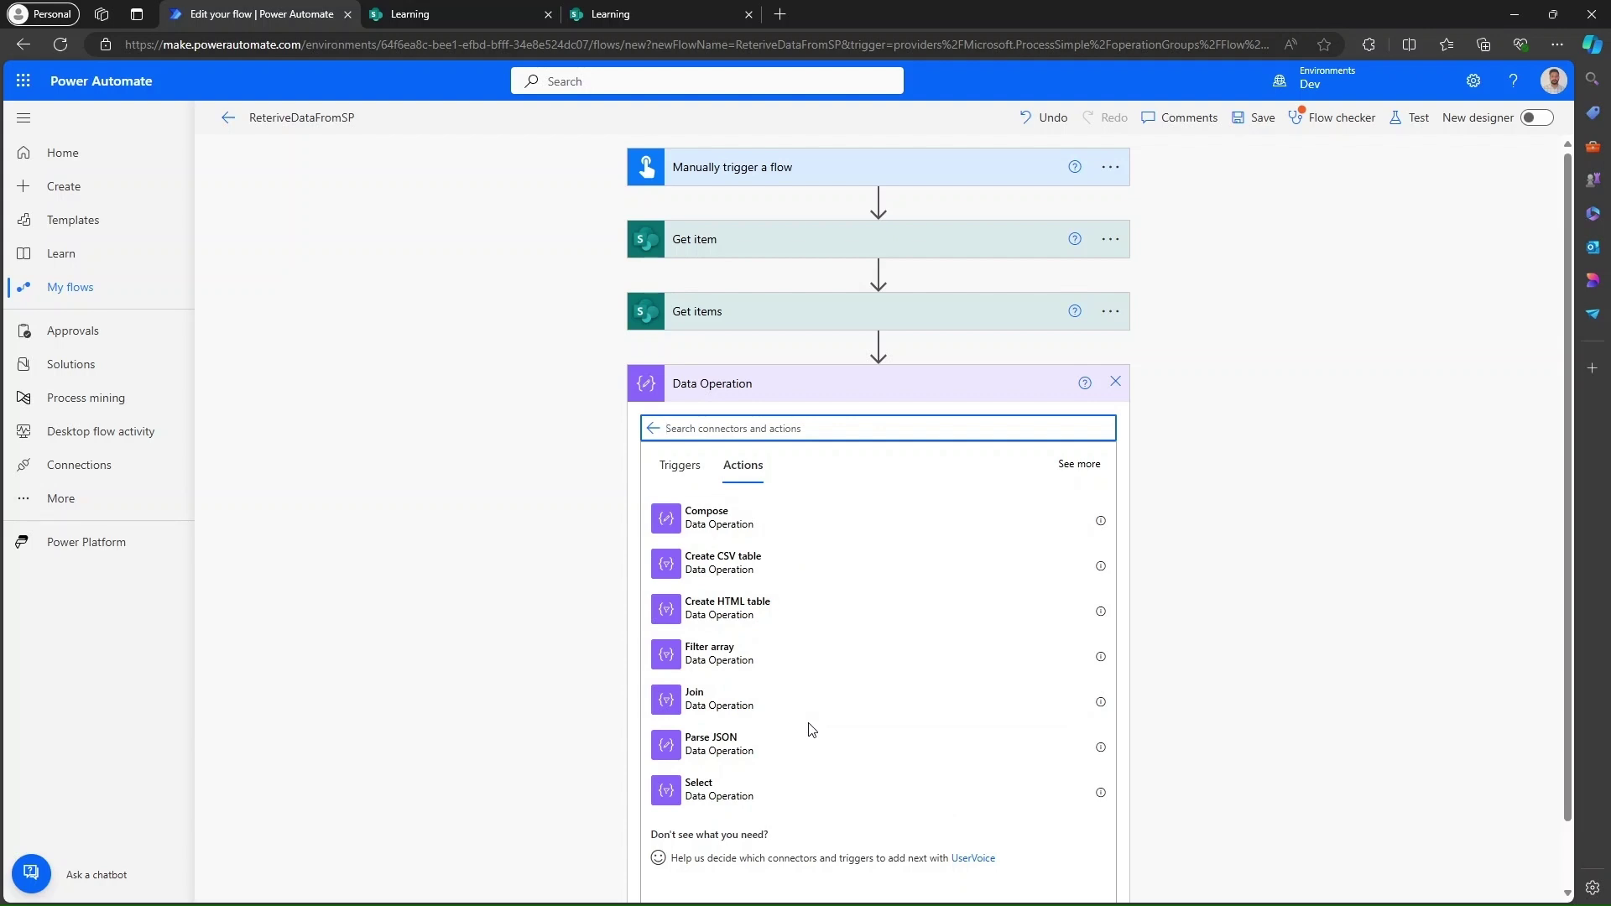
pyautogui.click(720, 786)
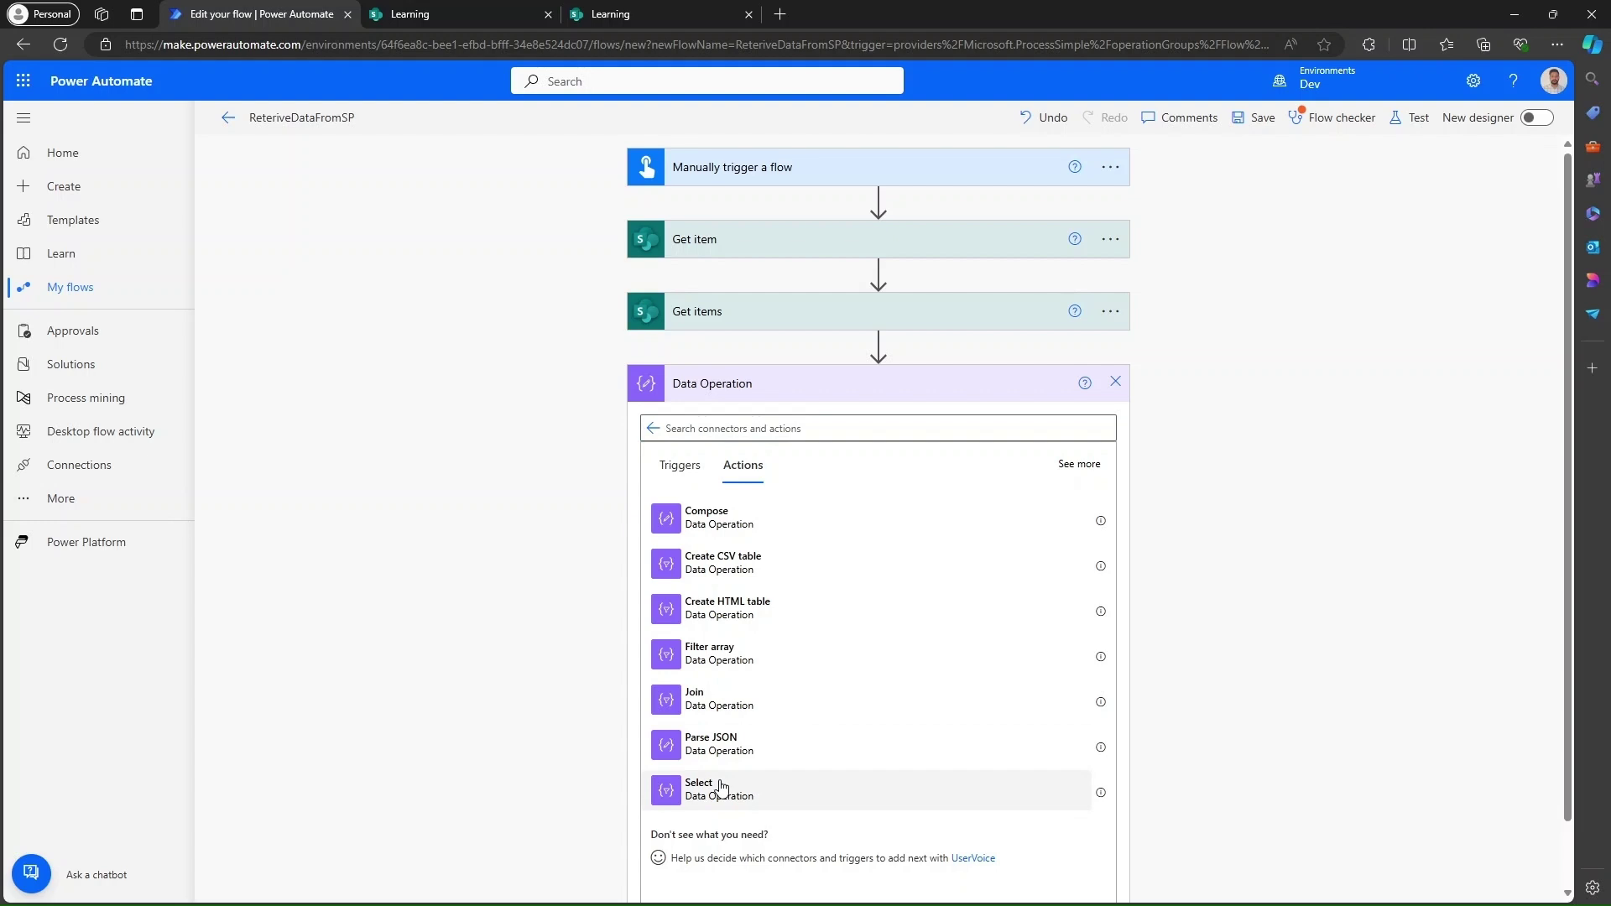
pyautogui.click(824, 418)
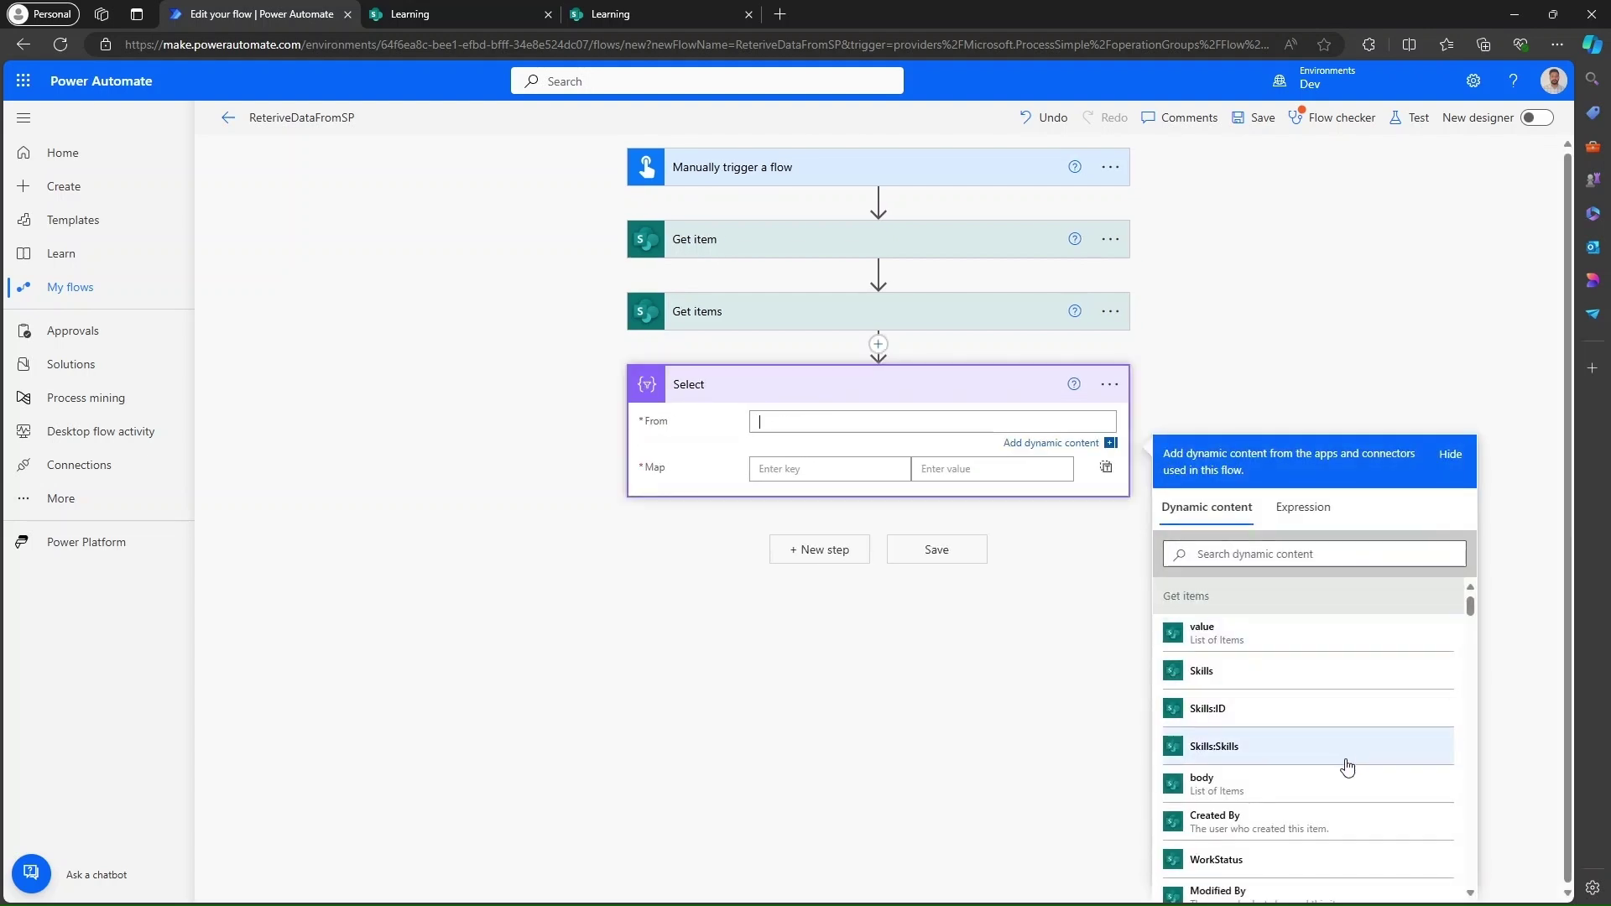
pyautogui.click(1224, 644)
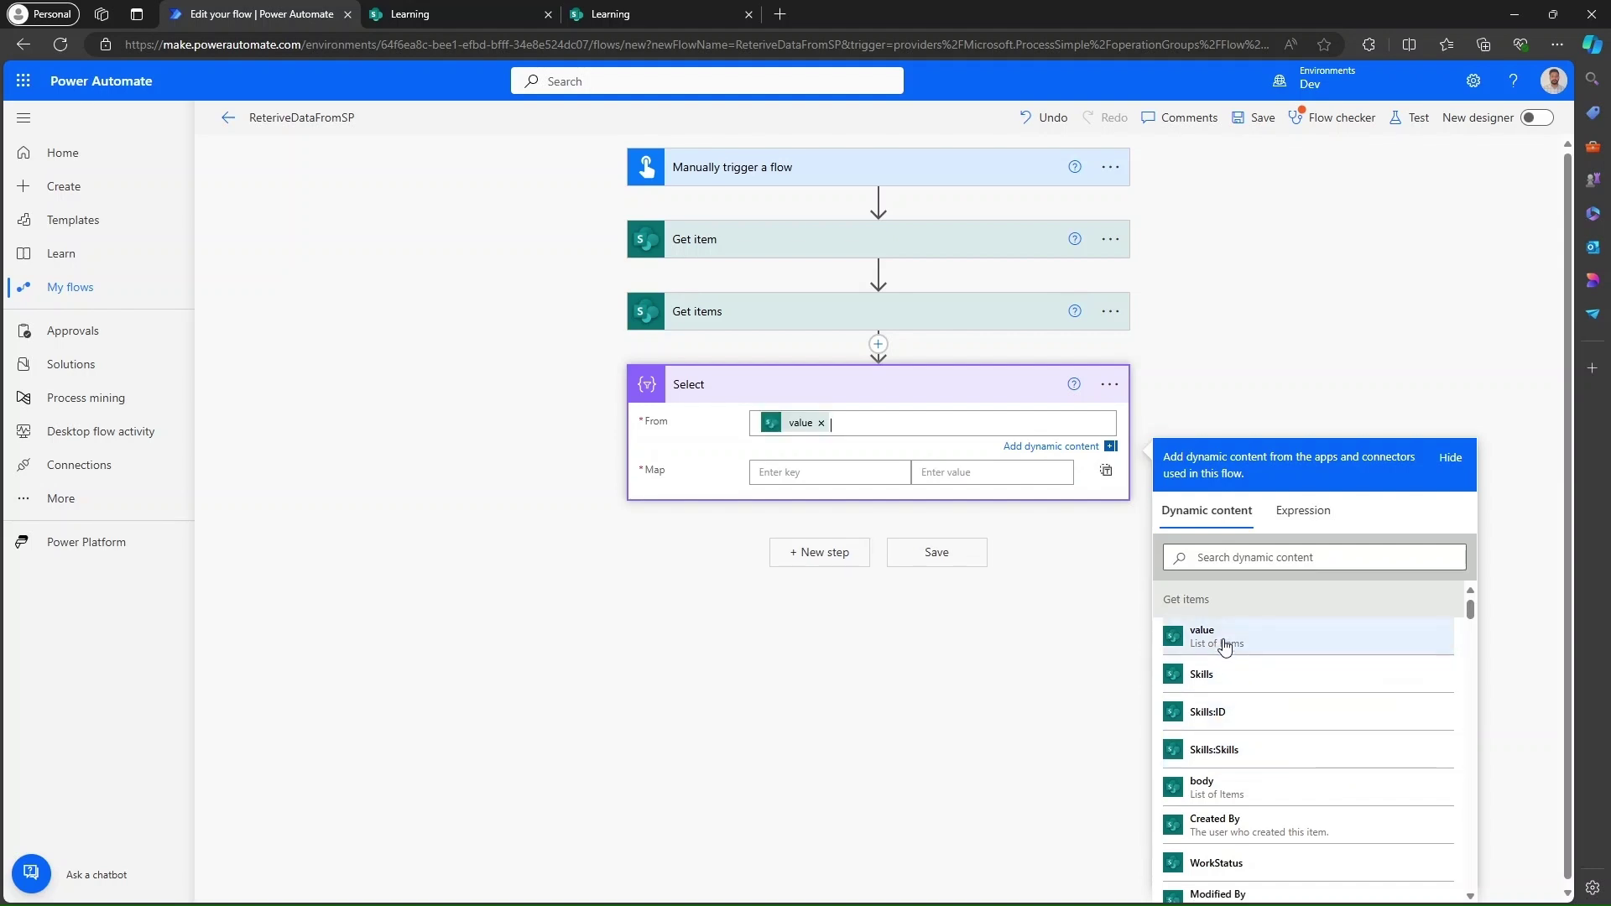
# Step: Switch the Select action's Map to text mode and map it to the ID from Get items
pyautogui.click(1108, 476)
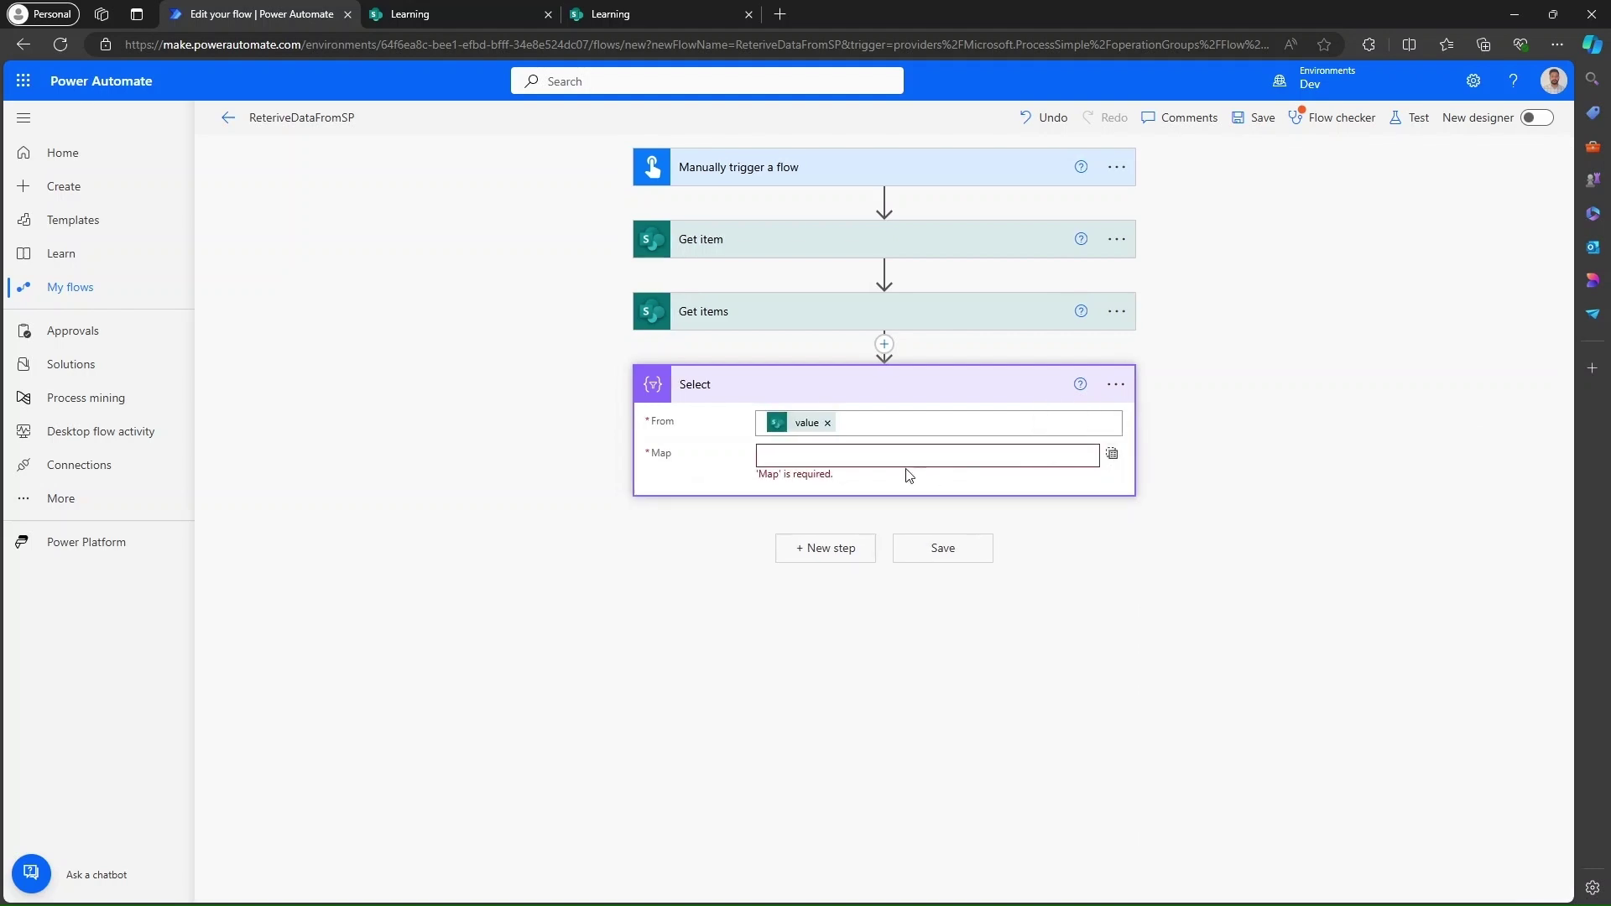
pyautogui.click(852, 455)
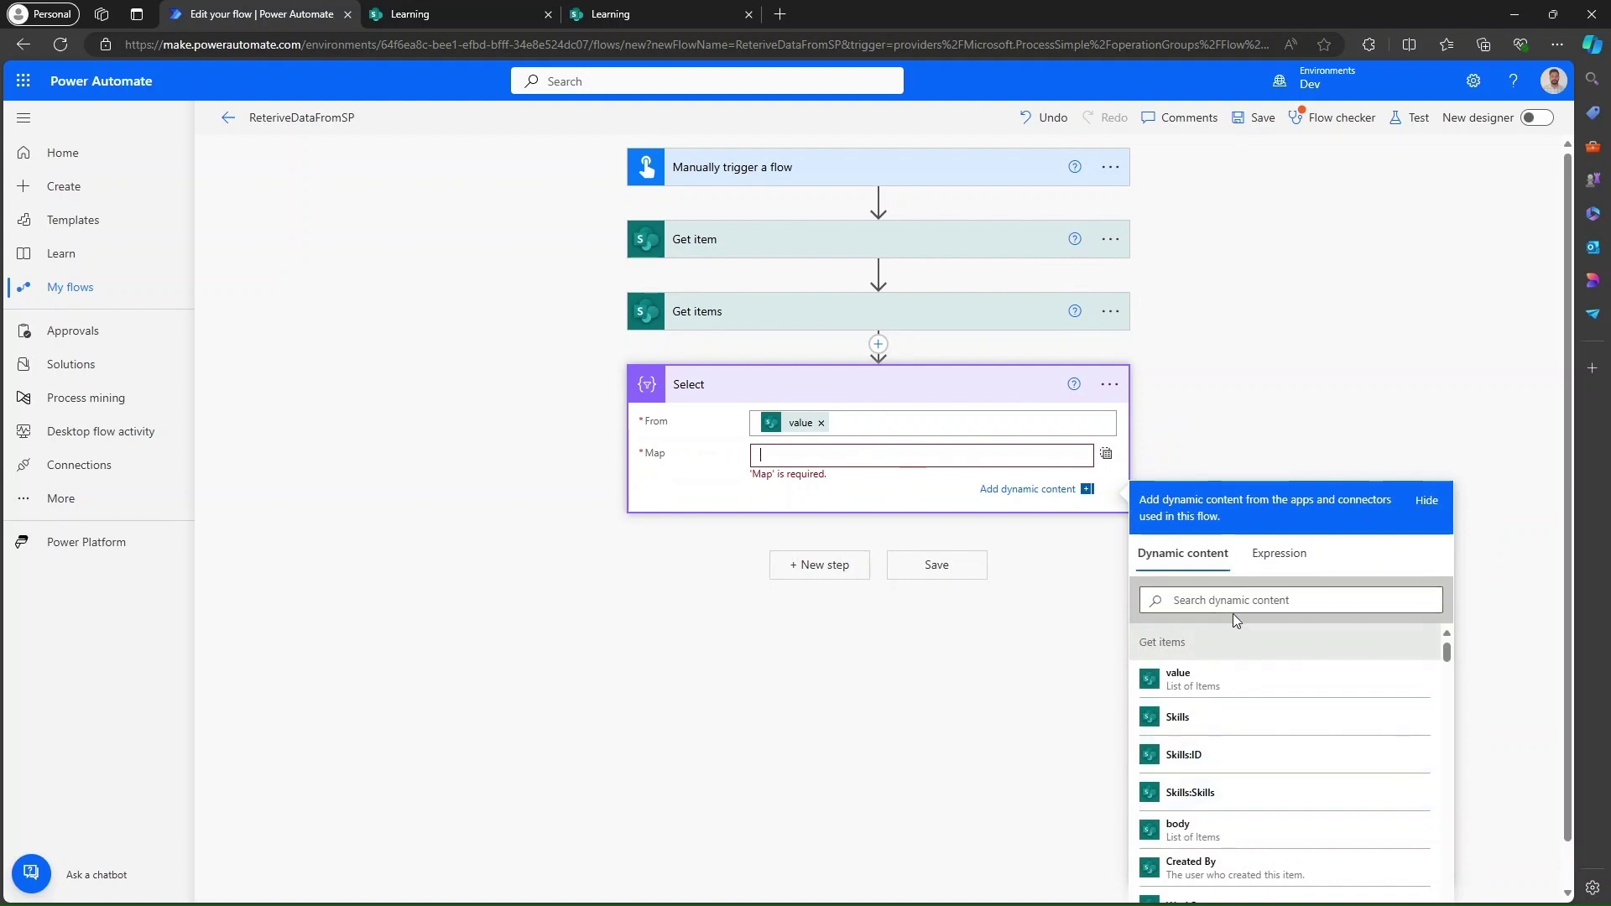
pyautogui.click(1218, 601)
pyautogui.write('ID')
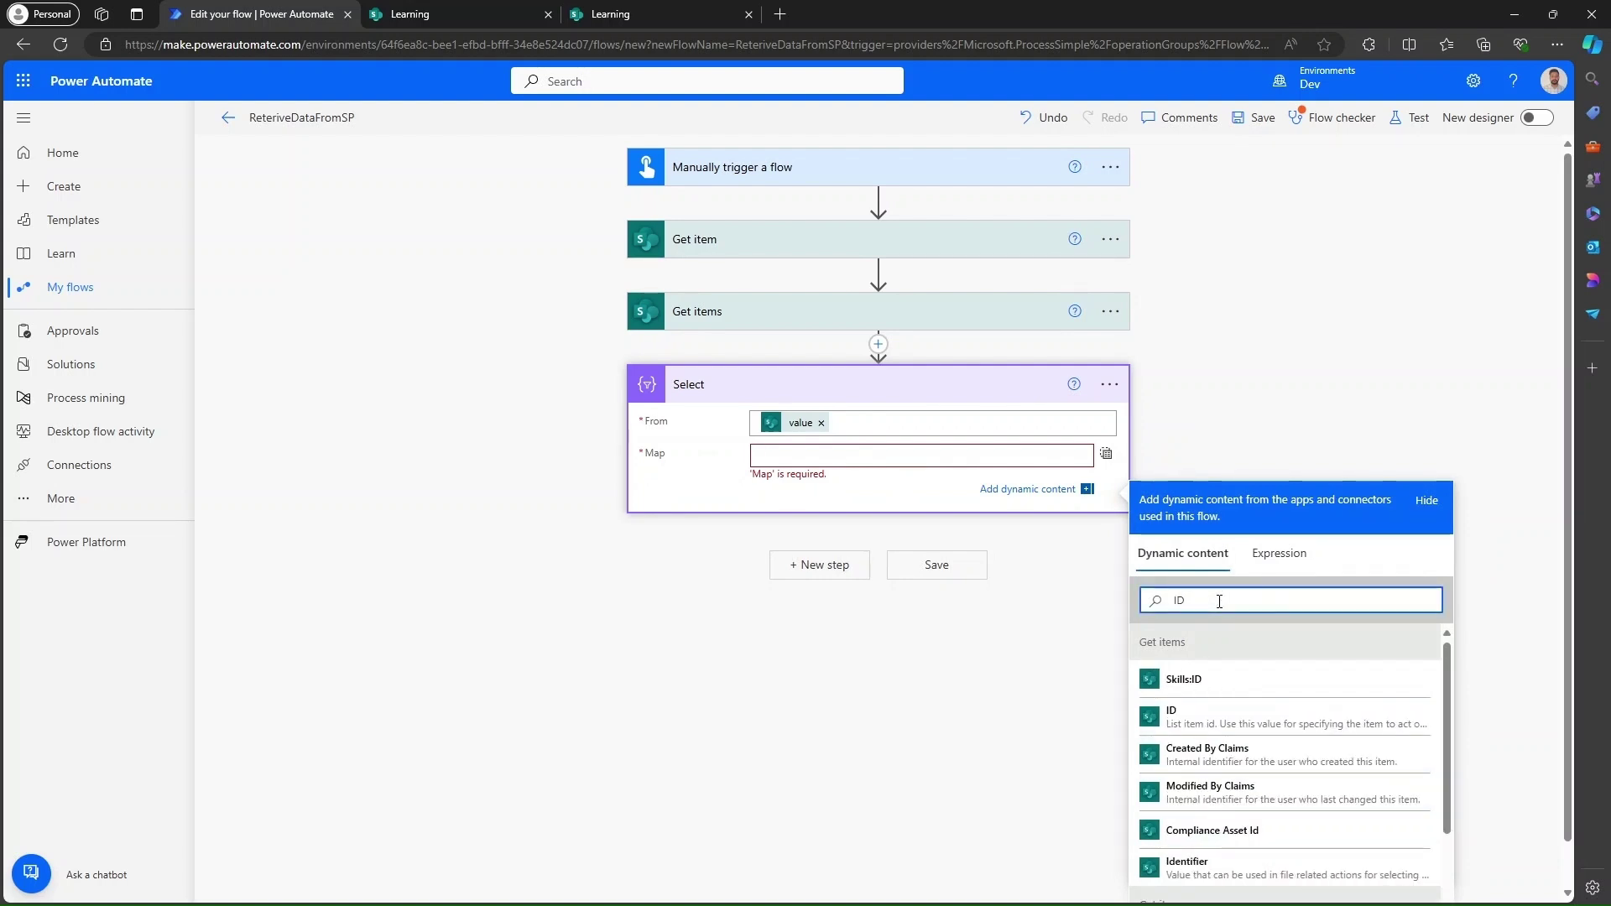
pyautogui.click(1218, 720)
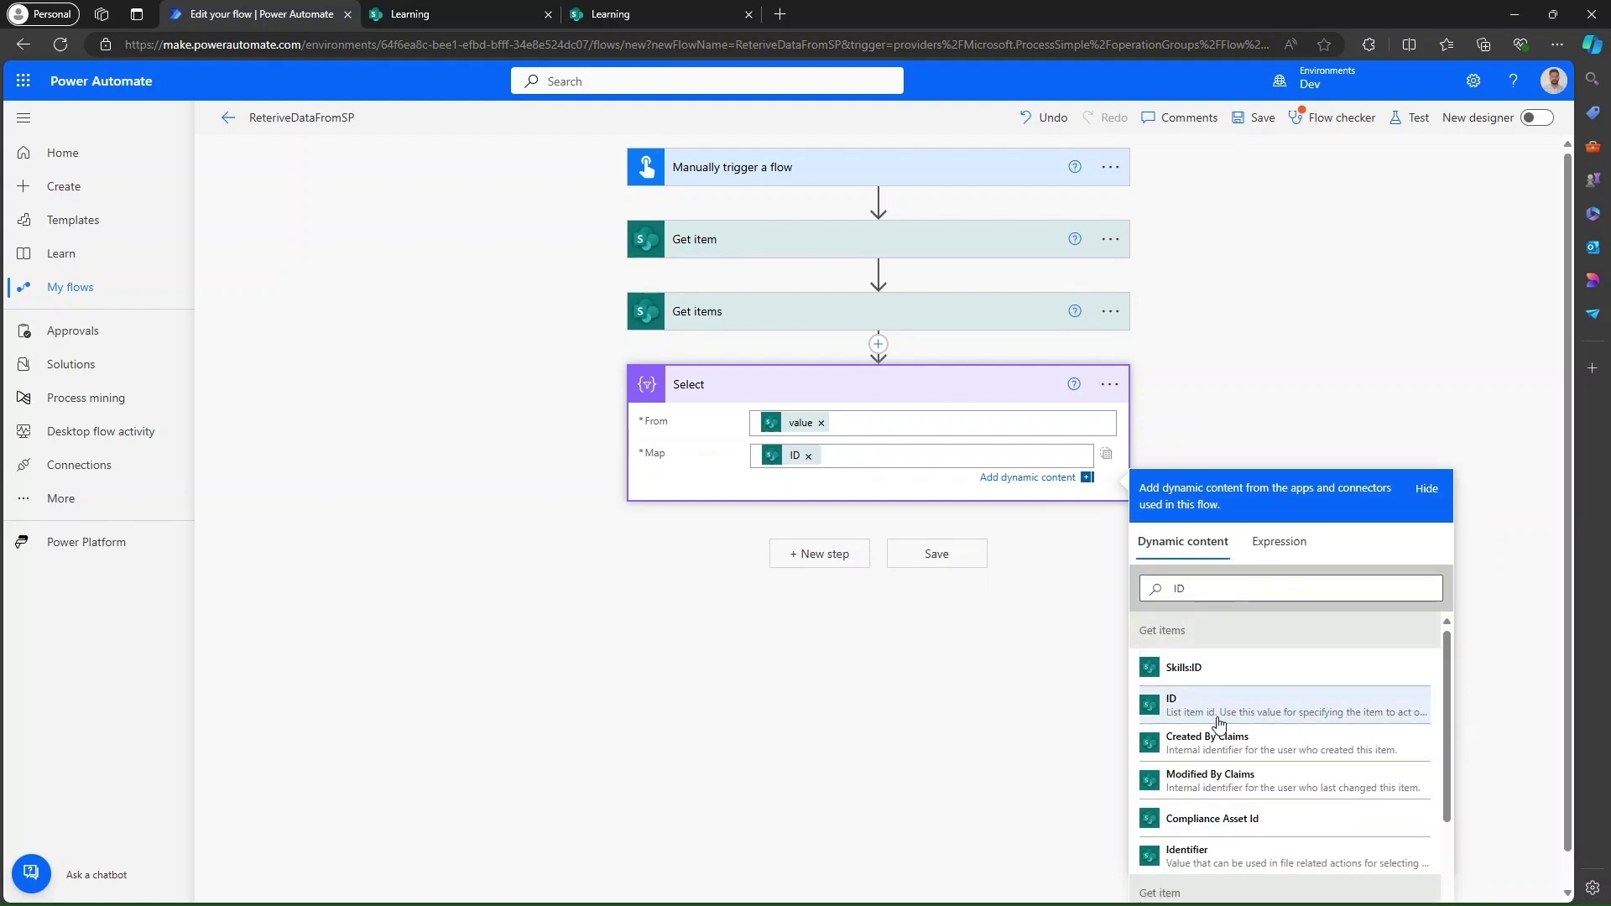
# Step: Add a Data Operation "Compose" action after the Select action
pyautogui.click(825, 552)
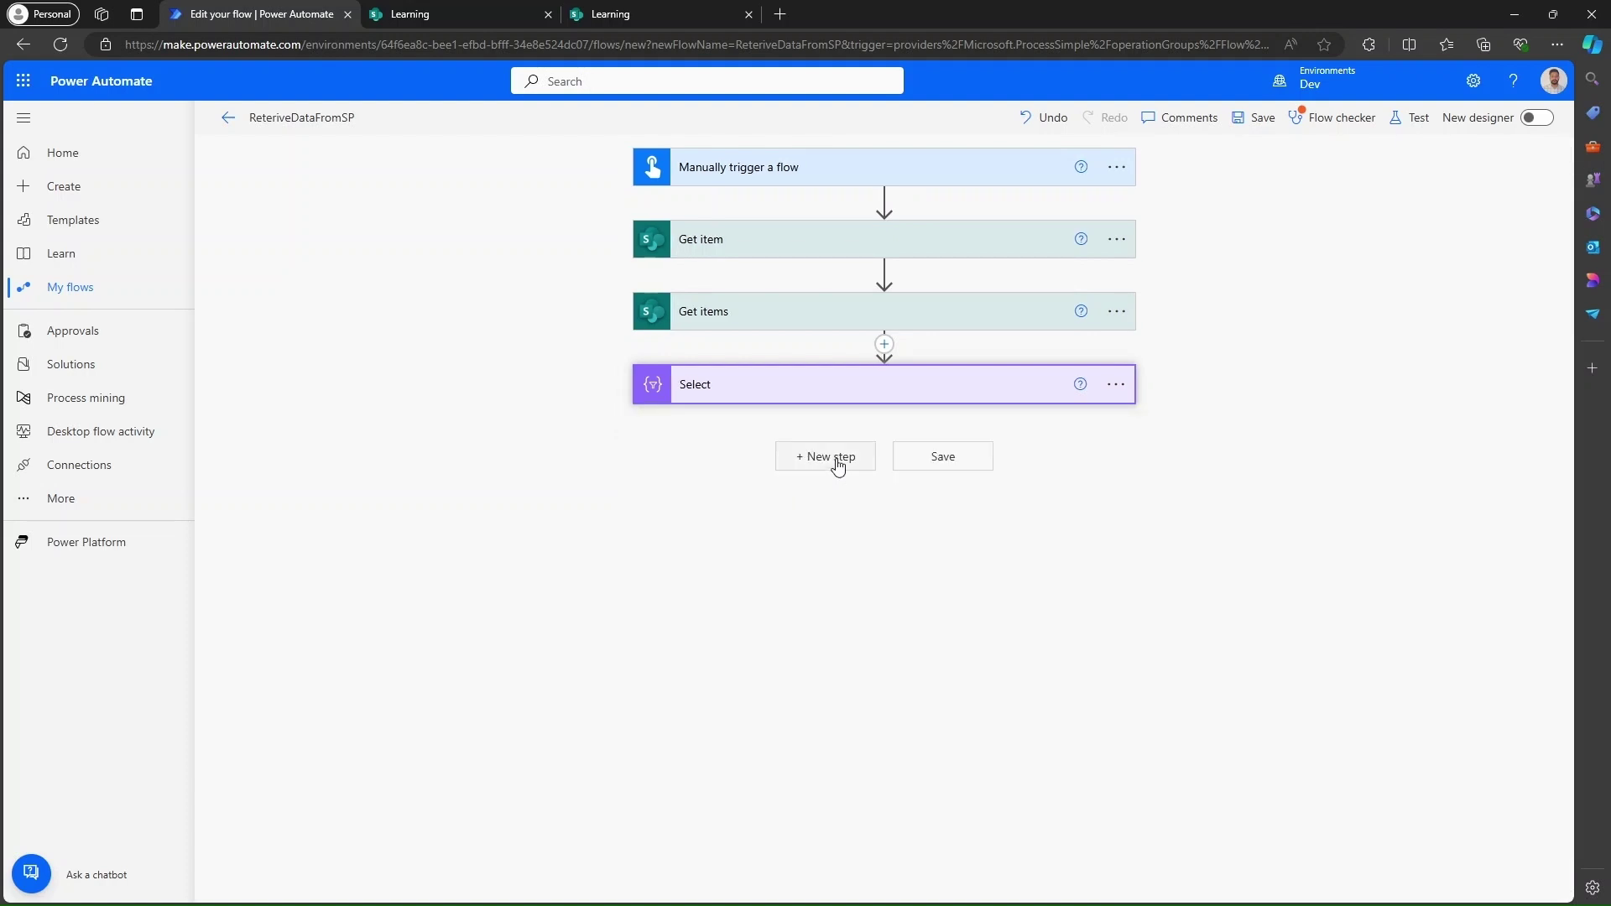
pyautogui.click(838, 464)
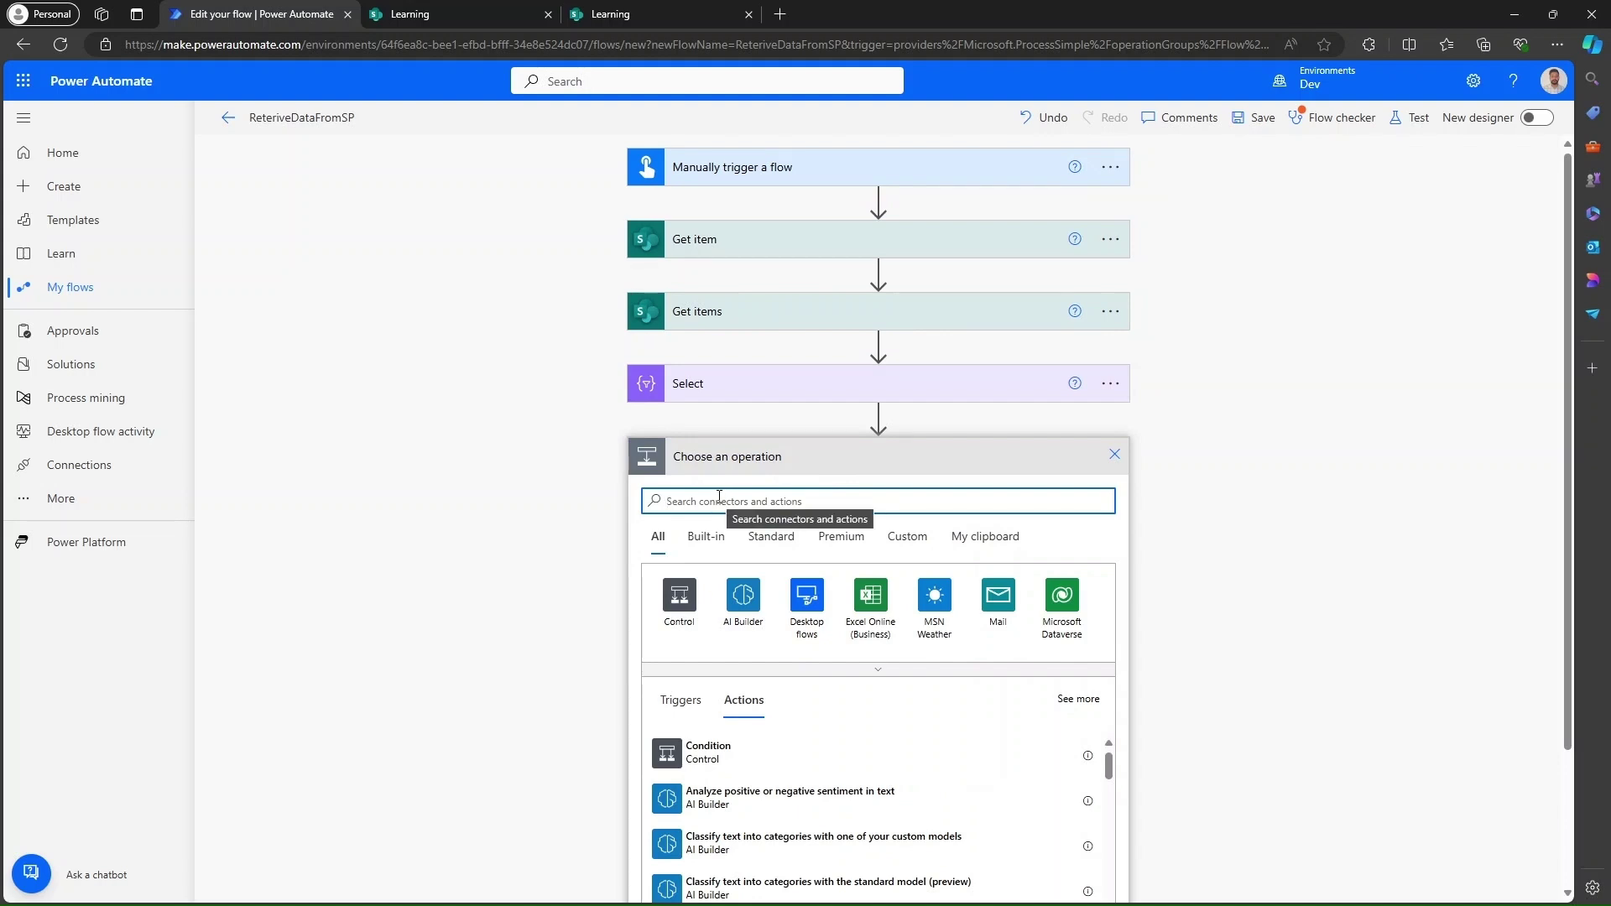
pyautogui.write('compose')
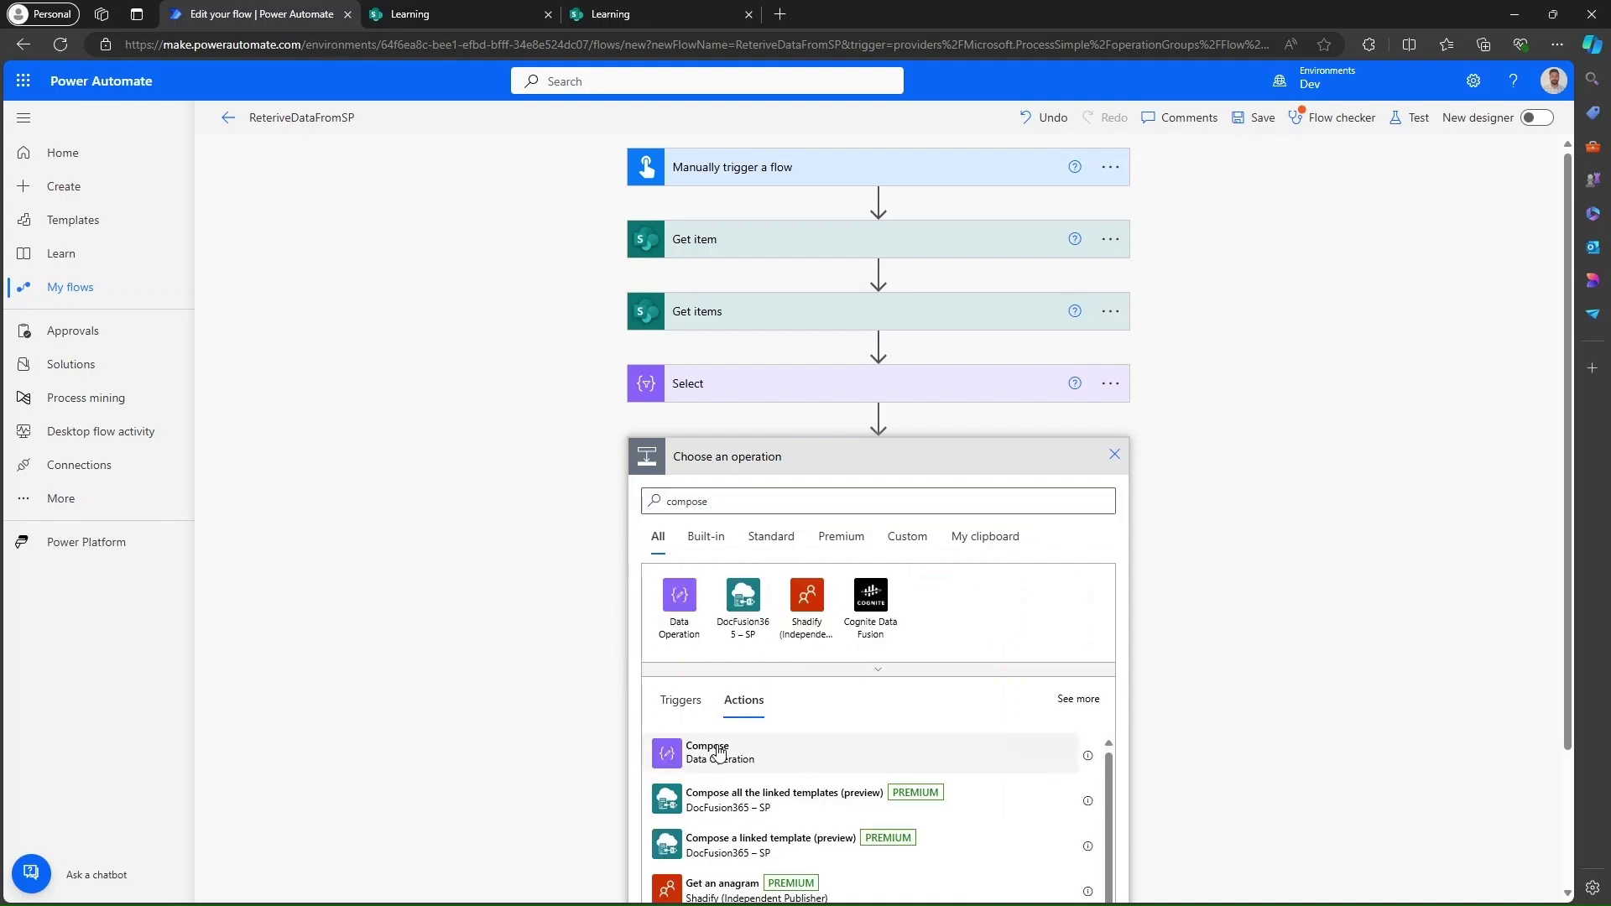
pyautogui.click(720, 751)
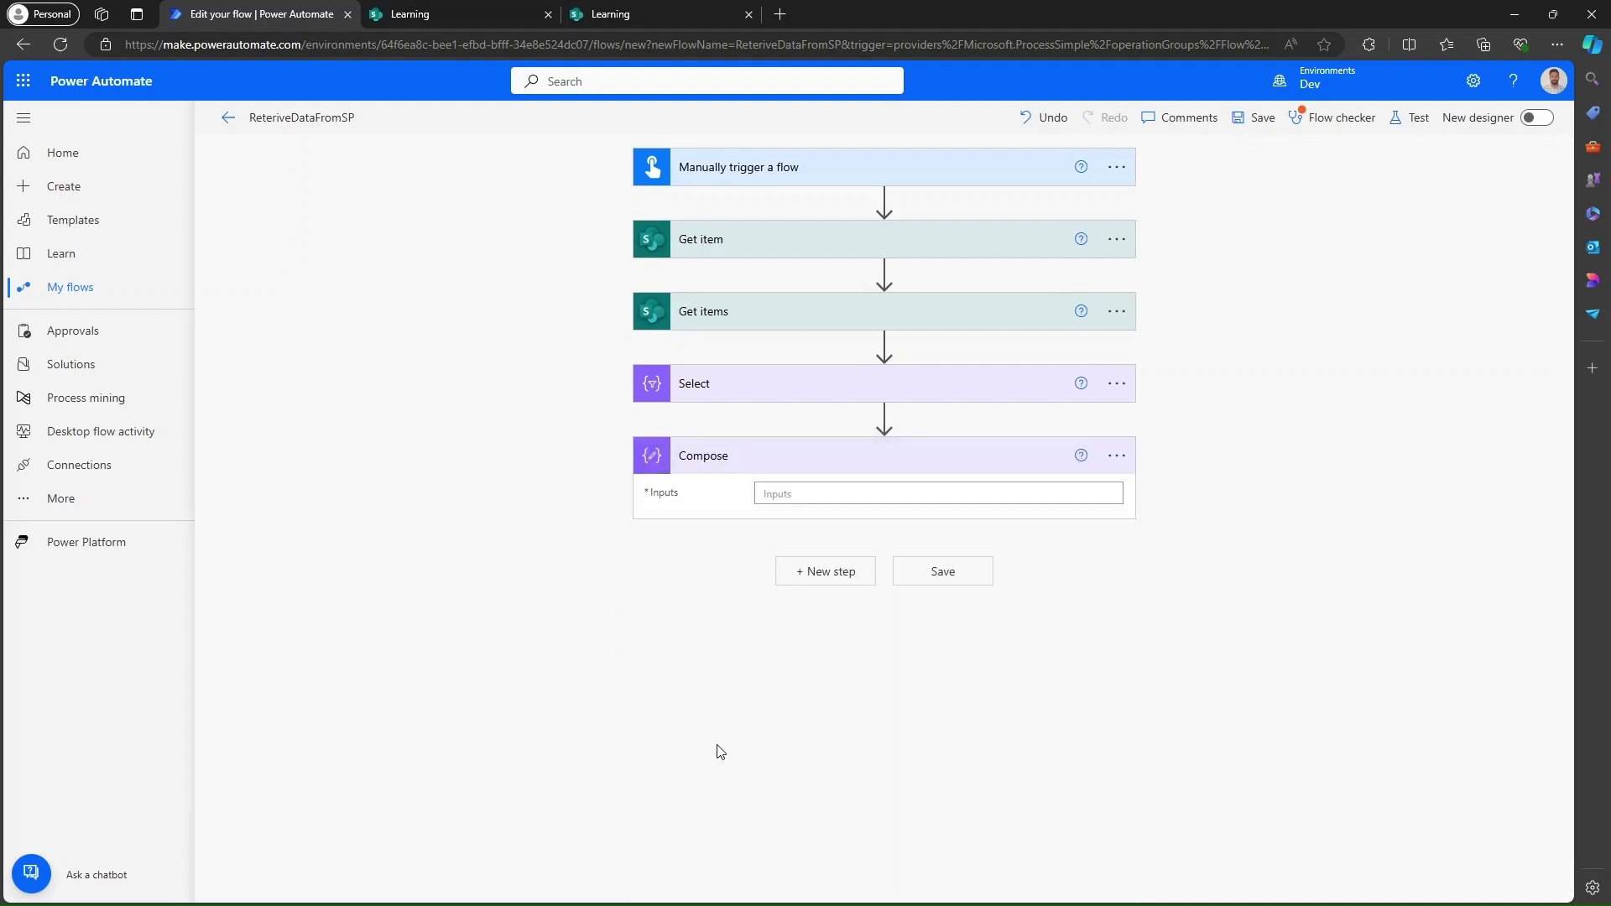
# Step: Set the Compose inputs to a length() expression on the Output of the Select action
pyautogui.click(803, 494)
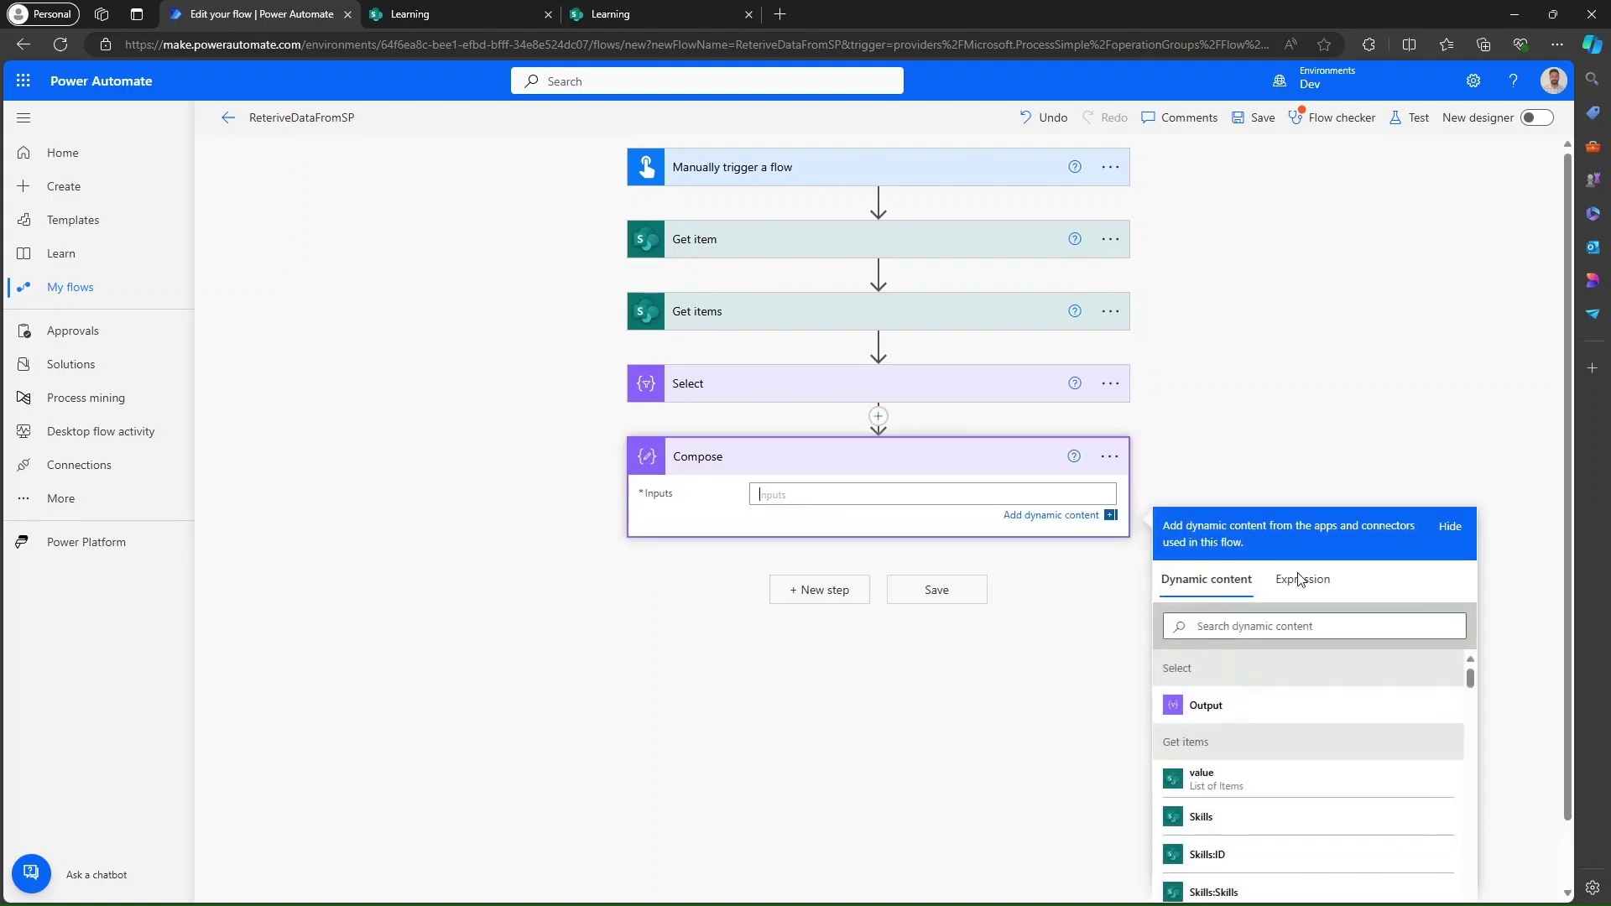
pyautogui.click(1299, 581)
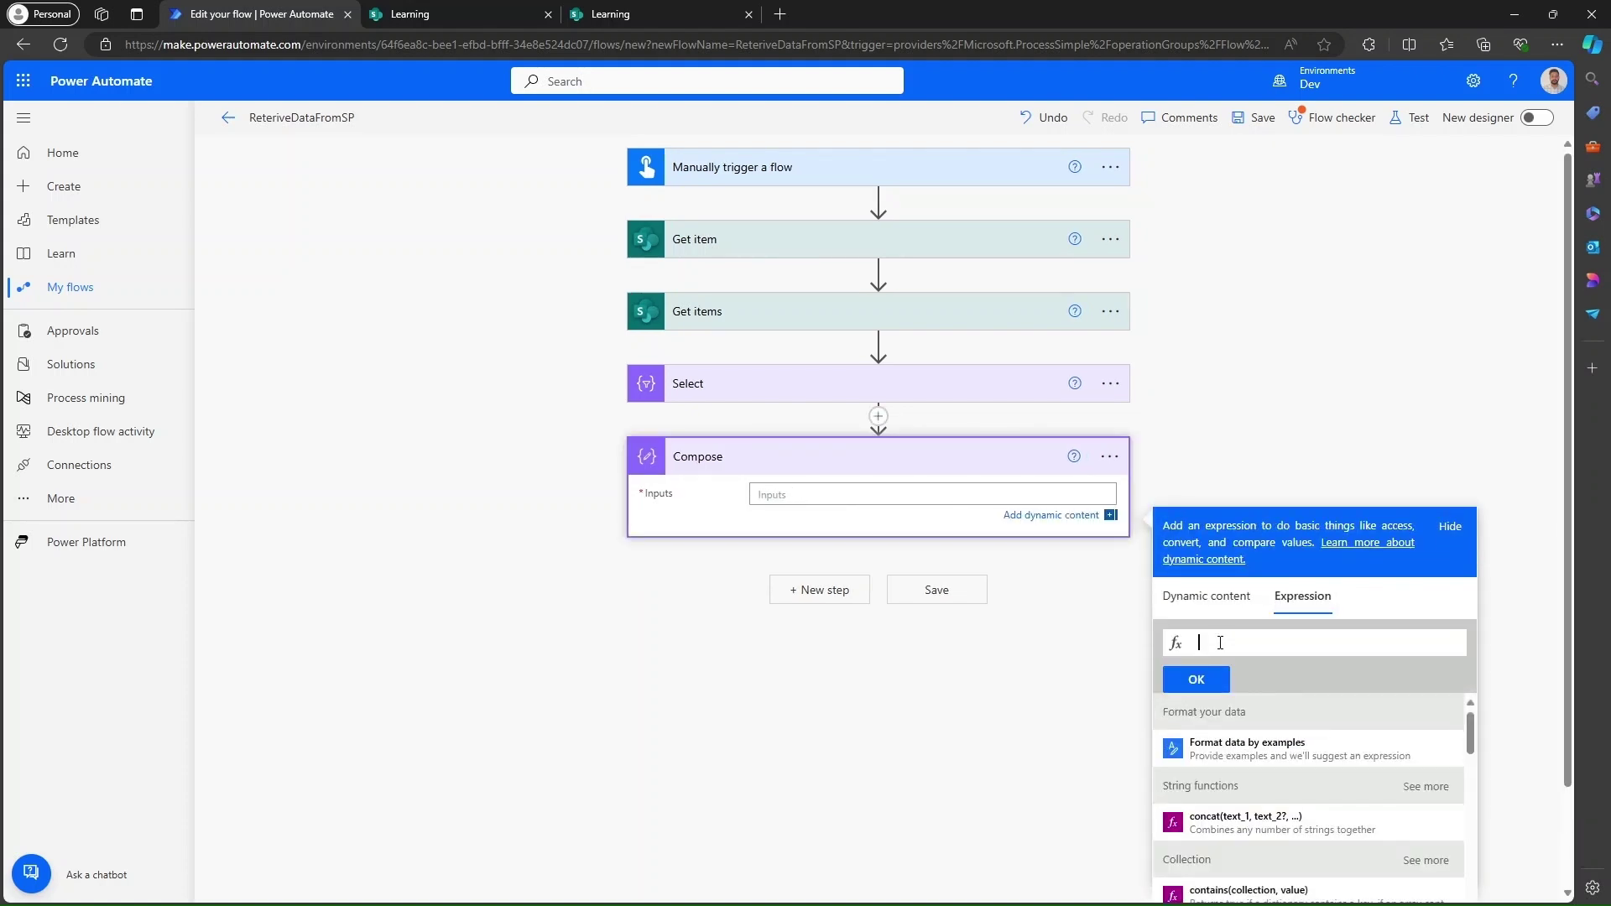
pyautogui.write('length')
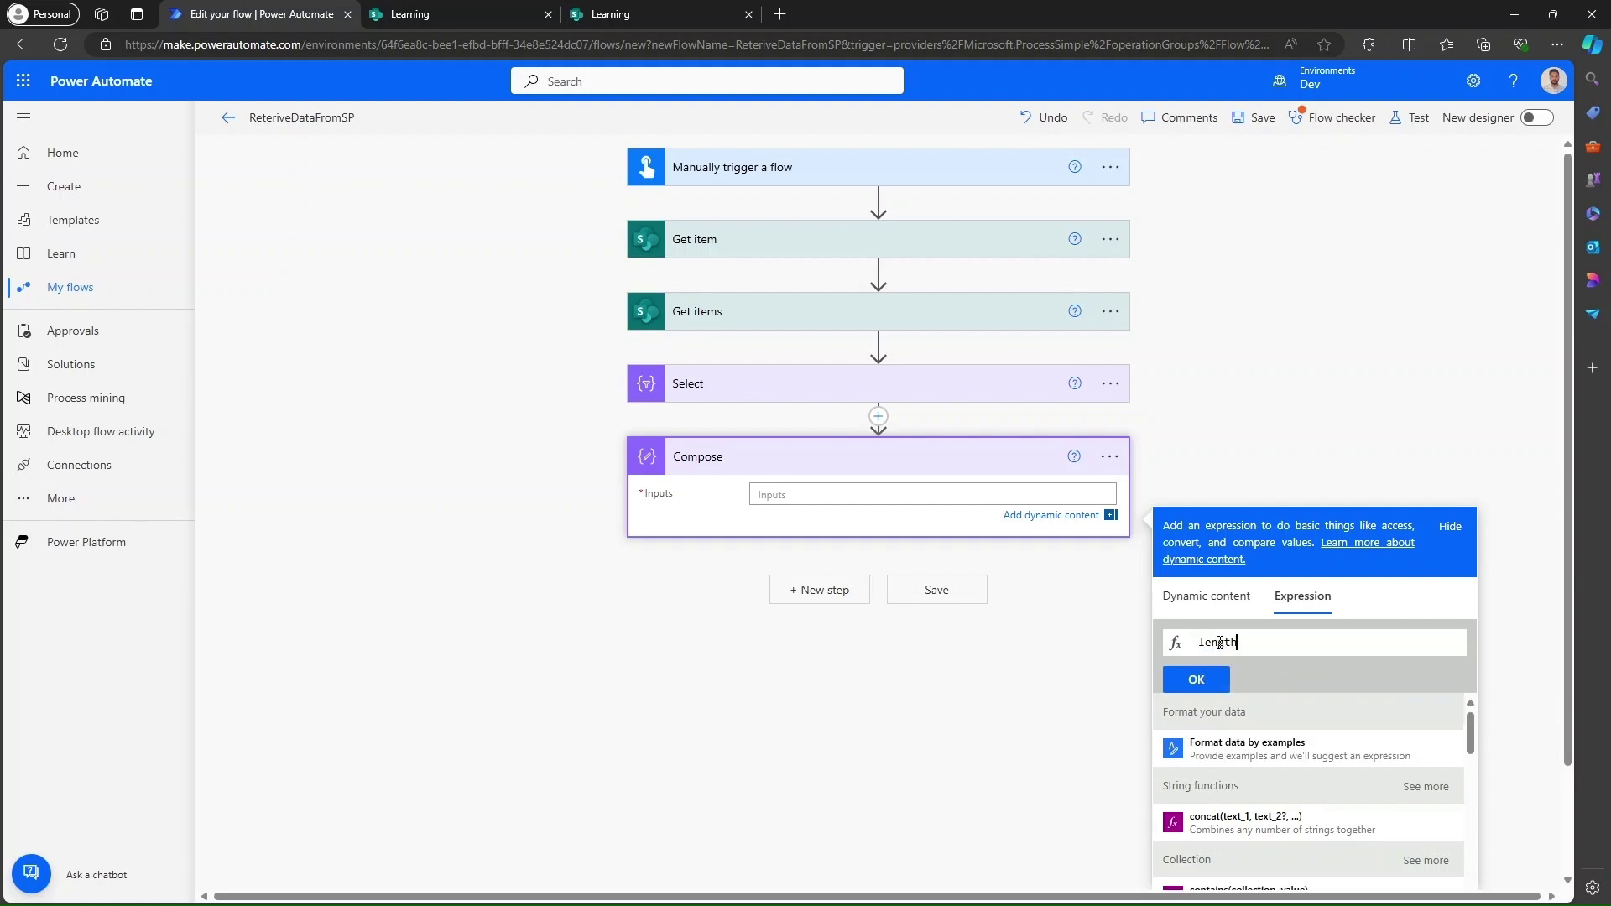
pyautogui.write('(')
pyautogui.click(1206, 596)
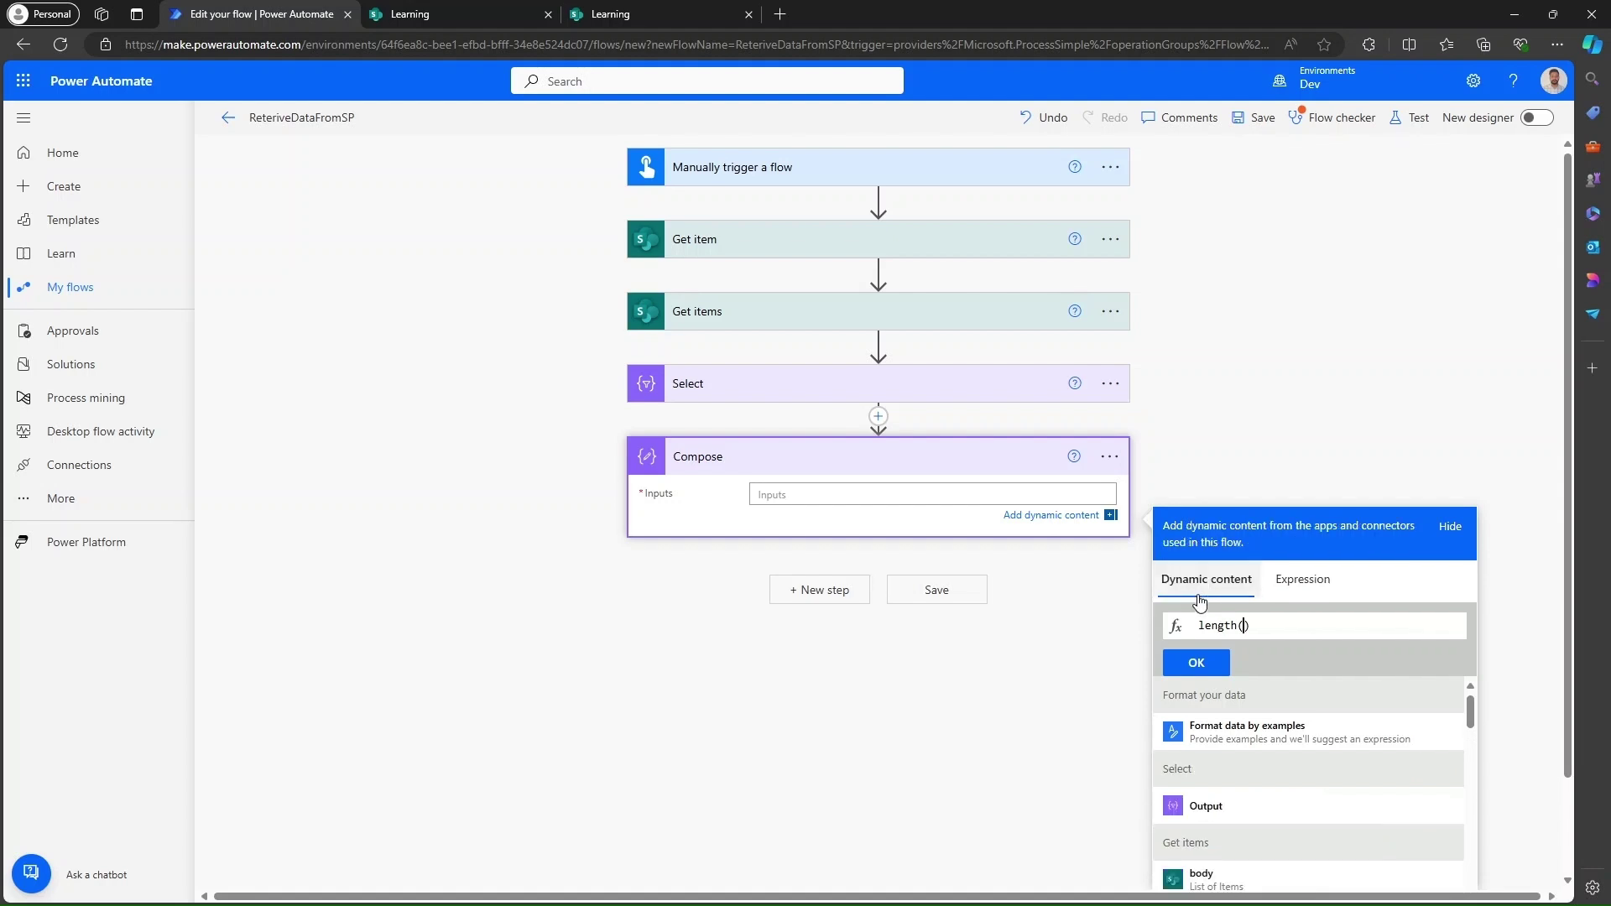
pyautogui.click(1221, 808)
pyautogui.click(1196, 663)
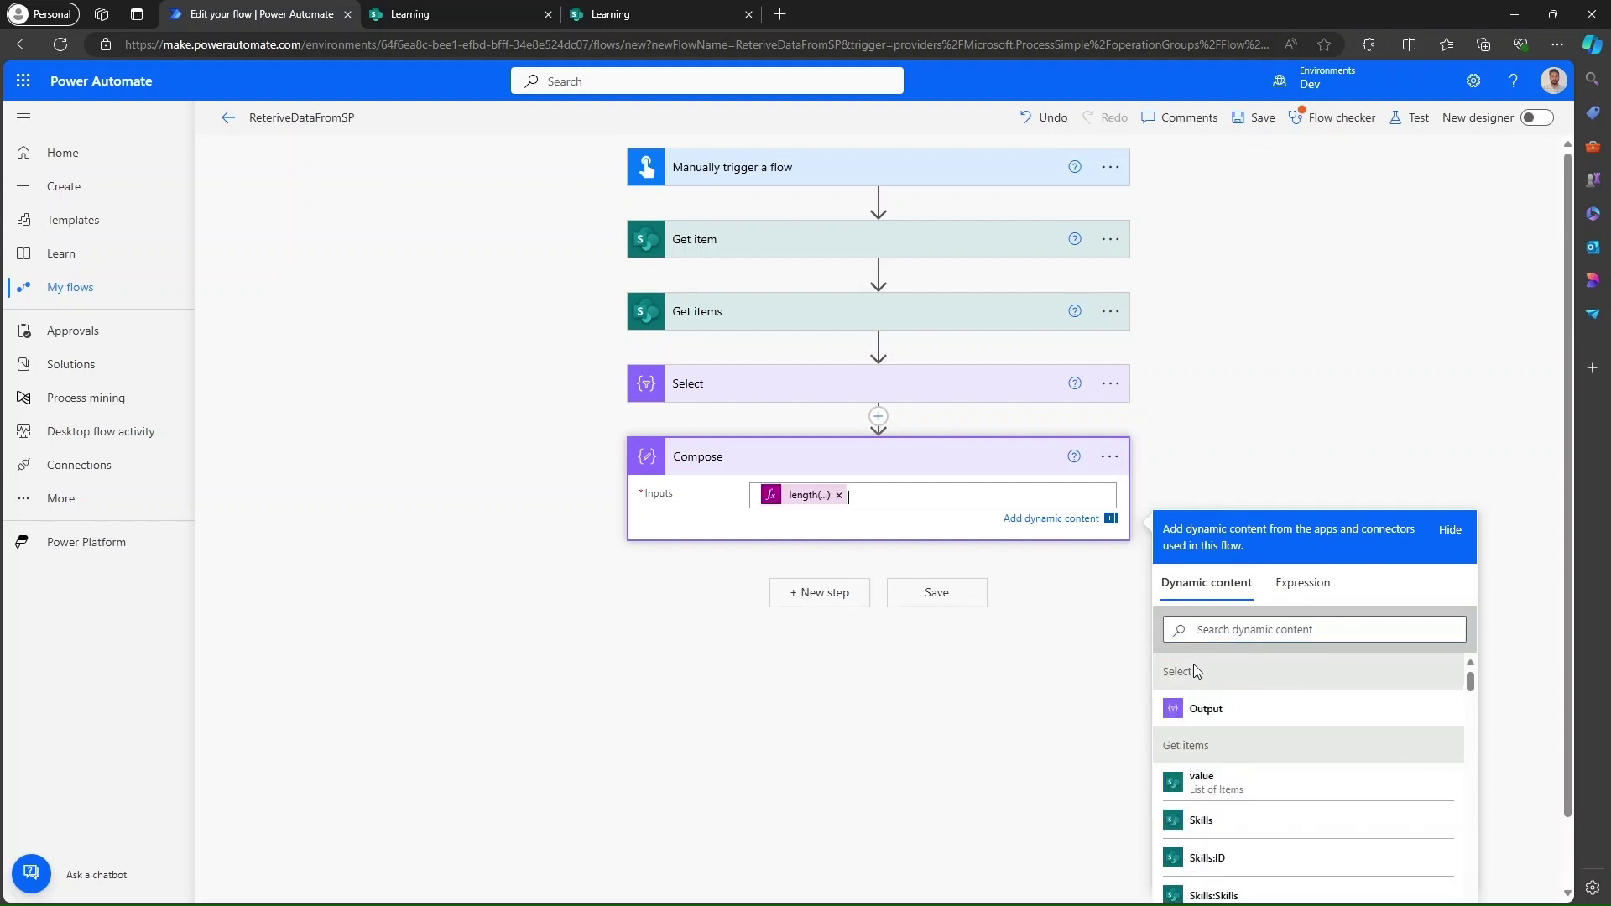
pyautogui.click(866, 465)
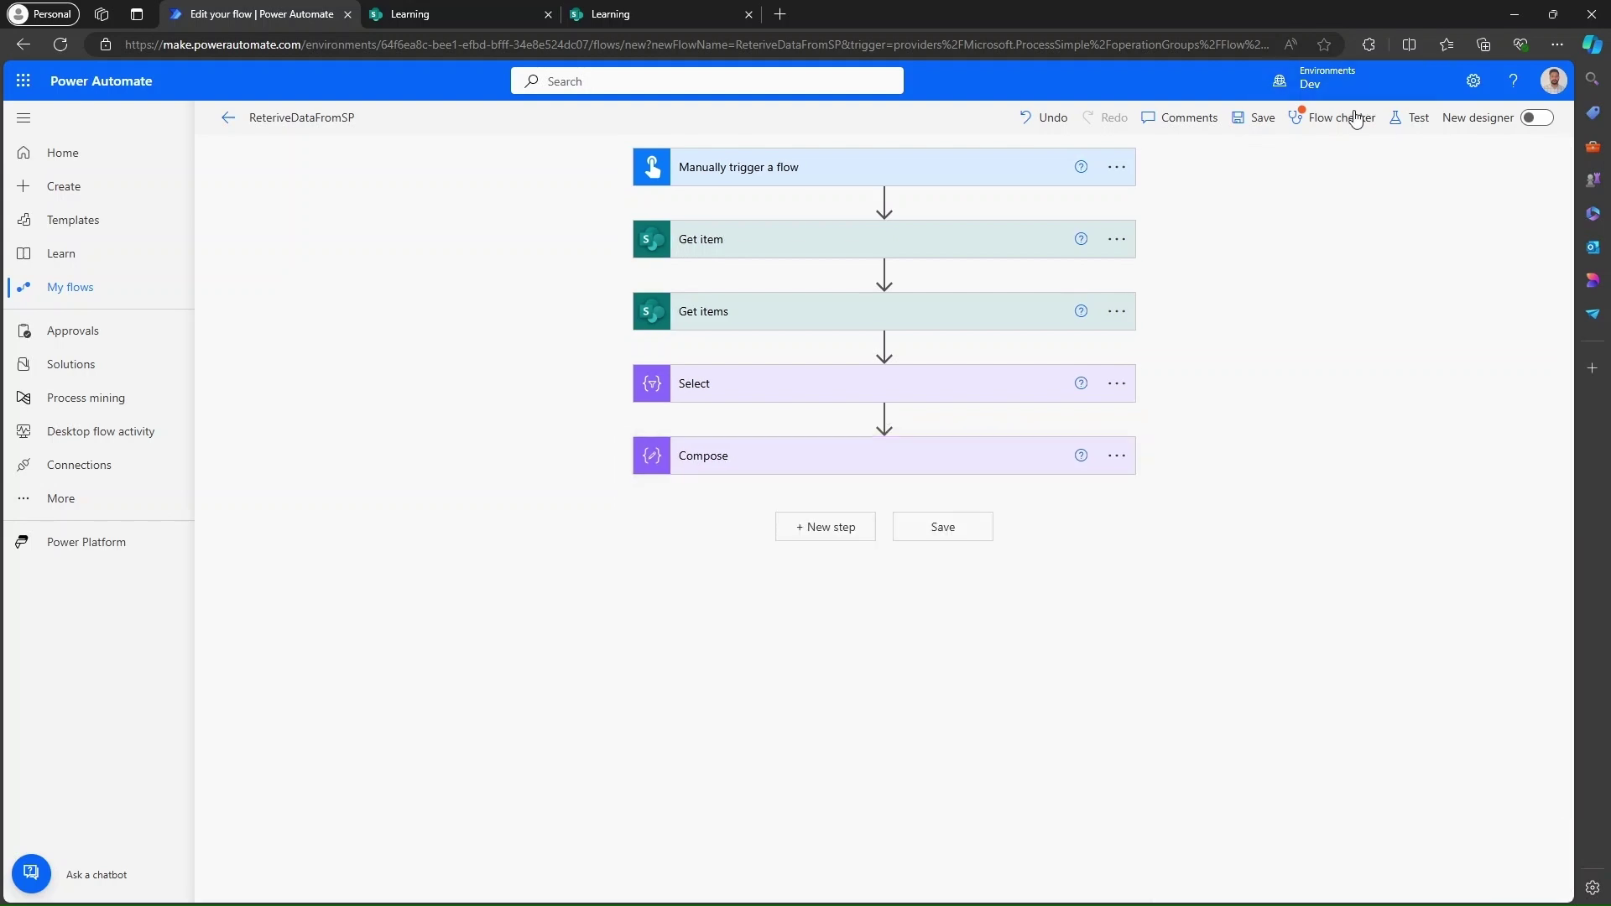
# Step: Save the flow with the Select and Compose actions and run it as a manual test
pyautogui.click(1418, 119)
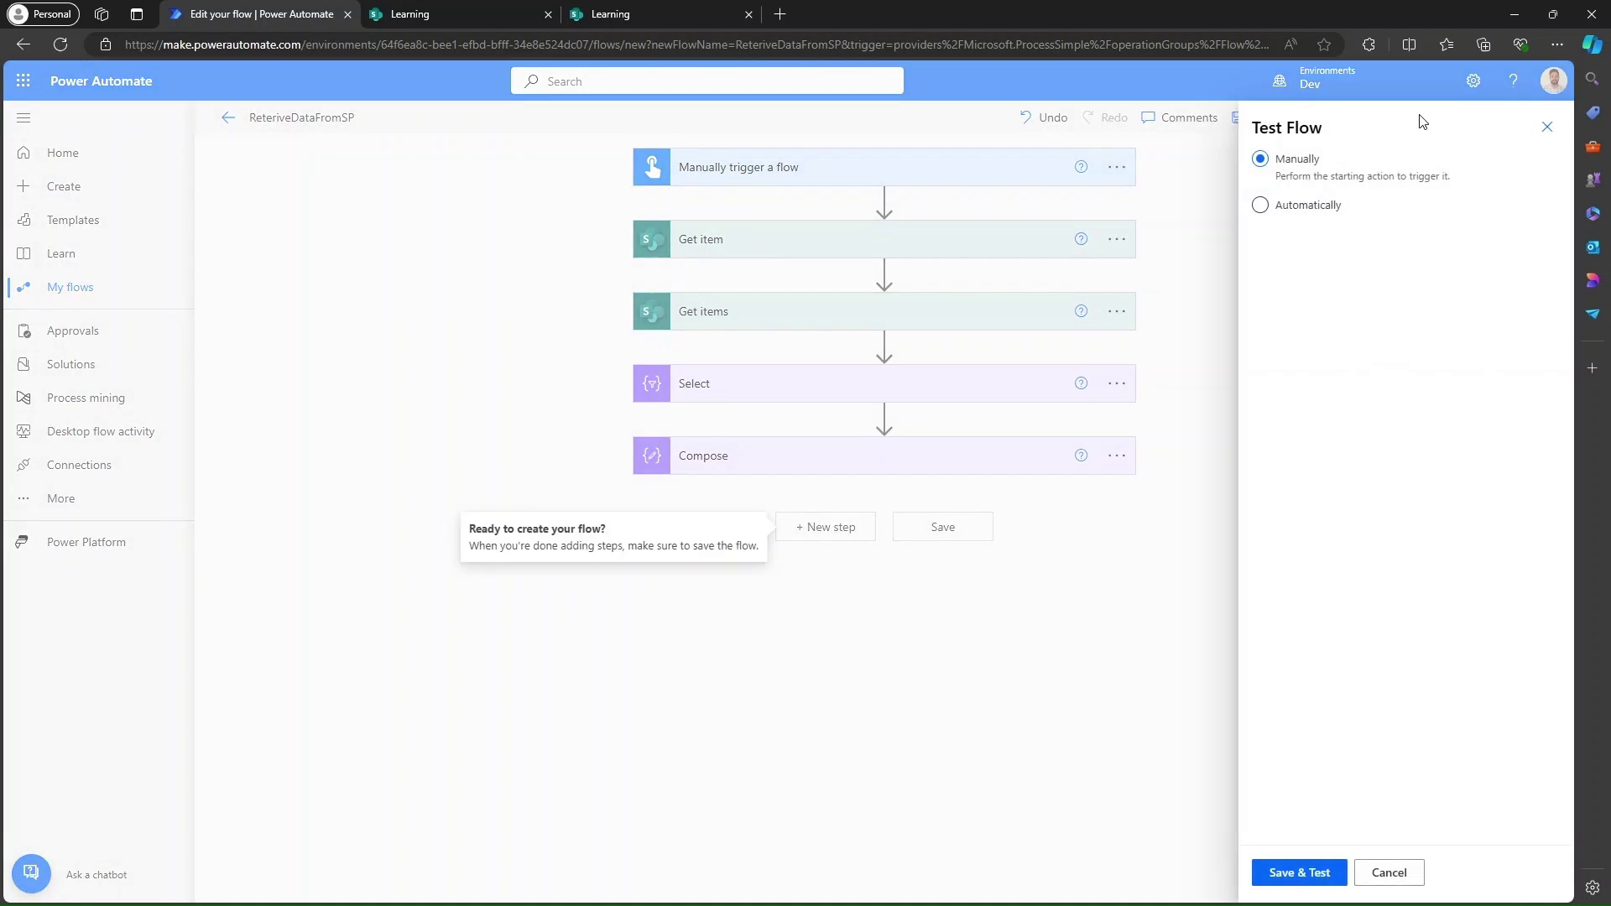
pyautogui.click(1299, 873)
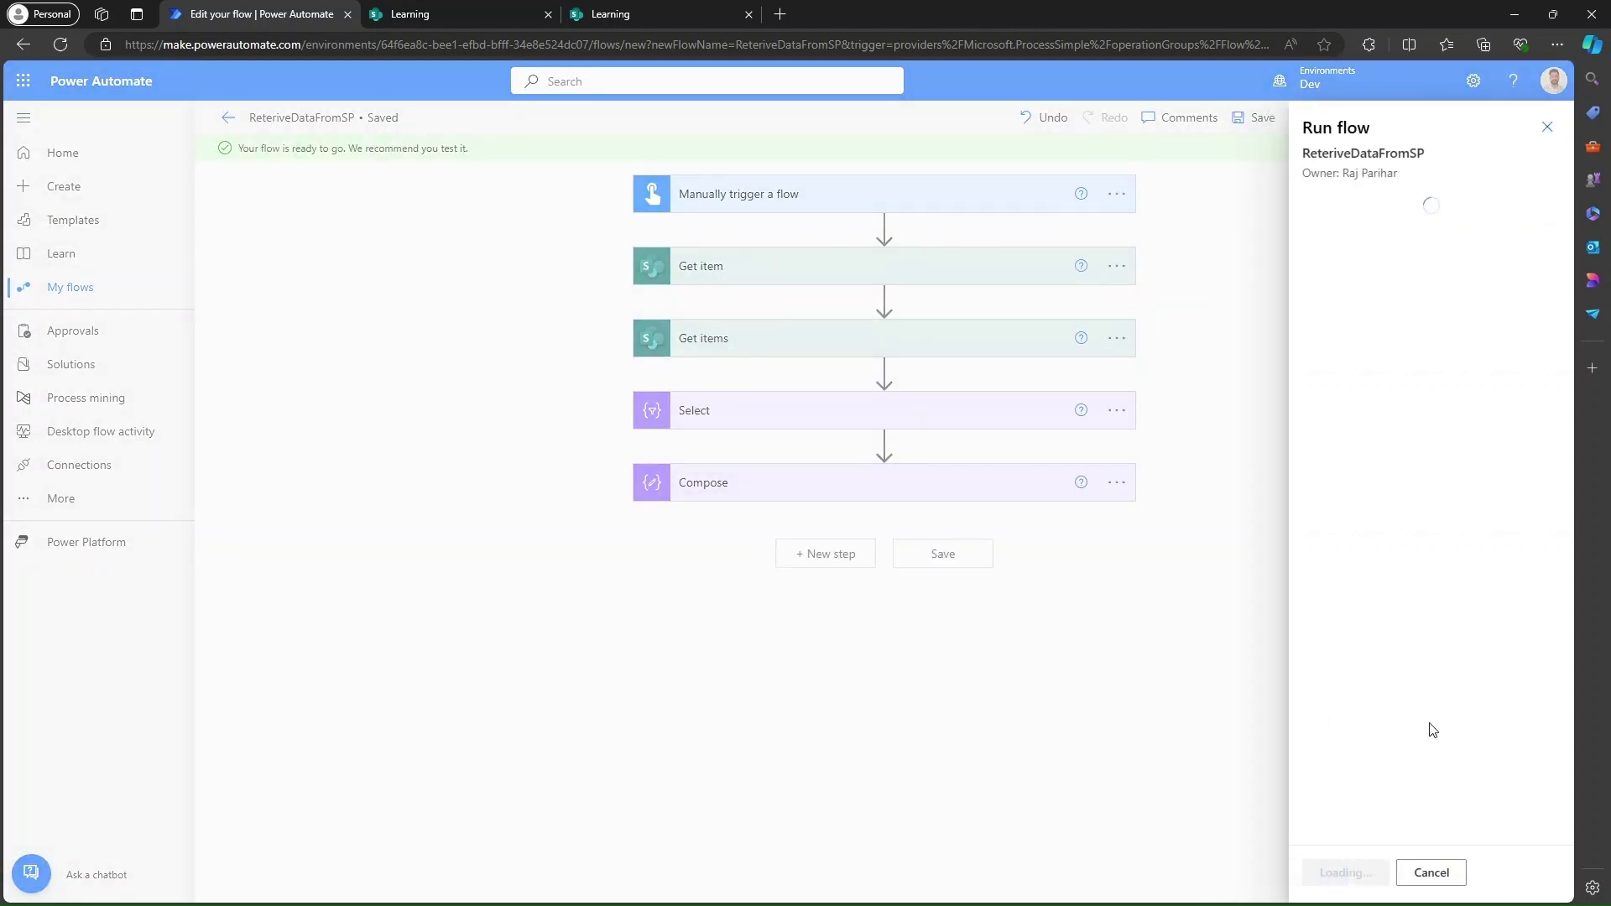
pyautogui.click(1547, 130)
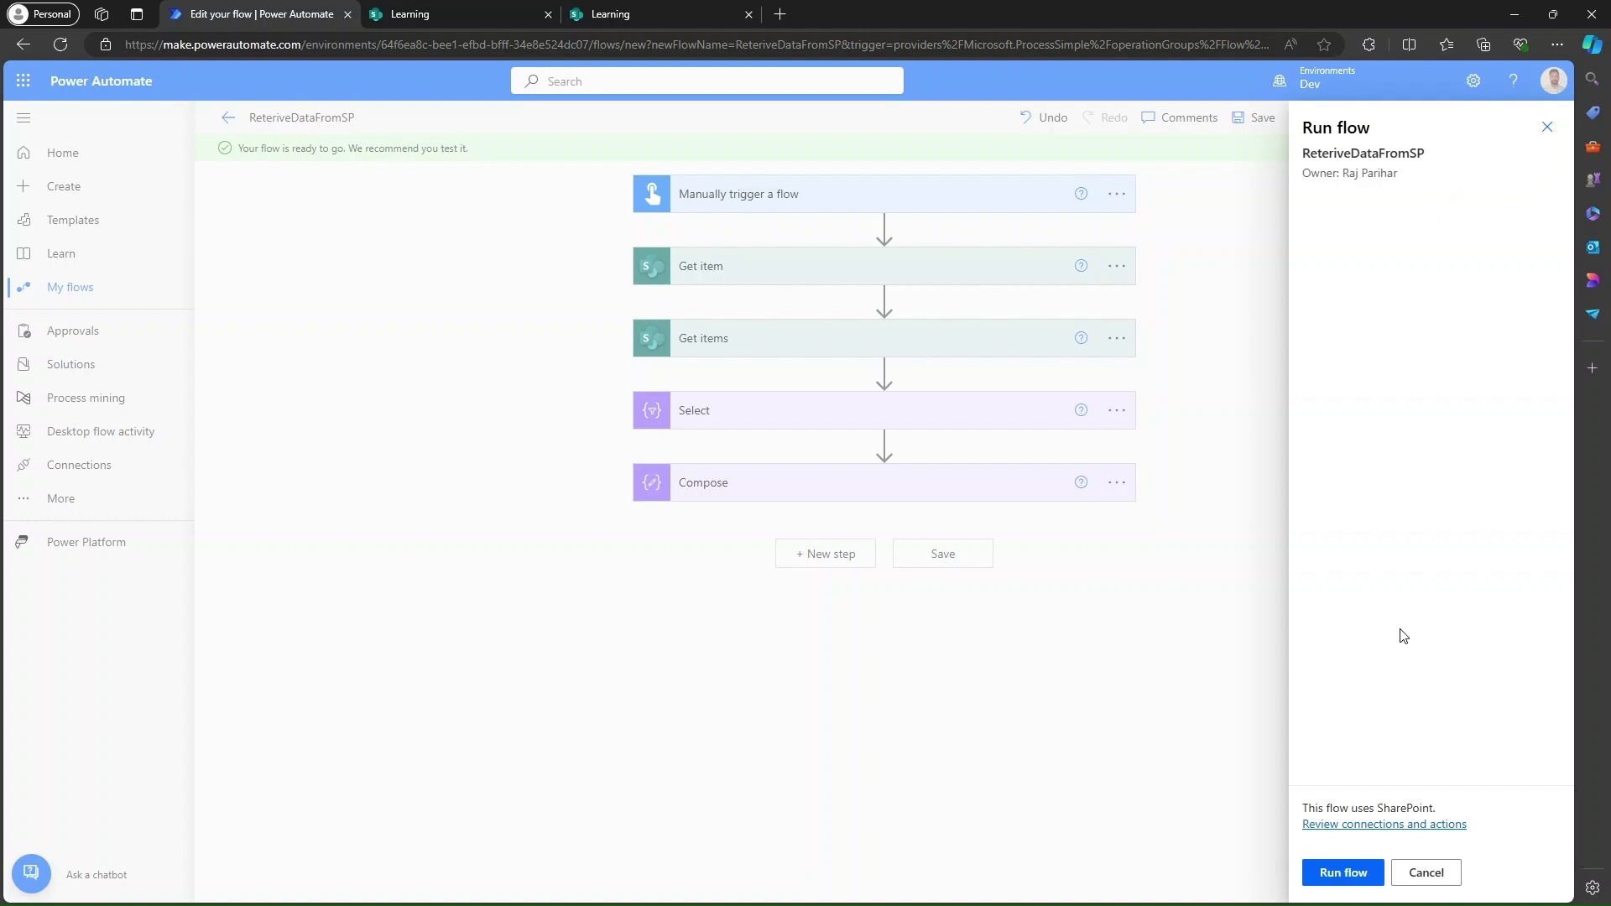
pyautogui.click(1346, 875)
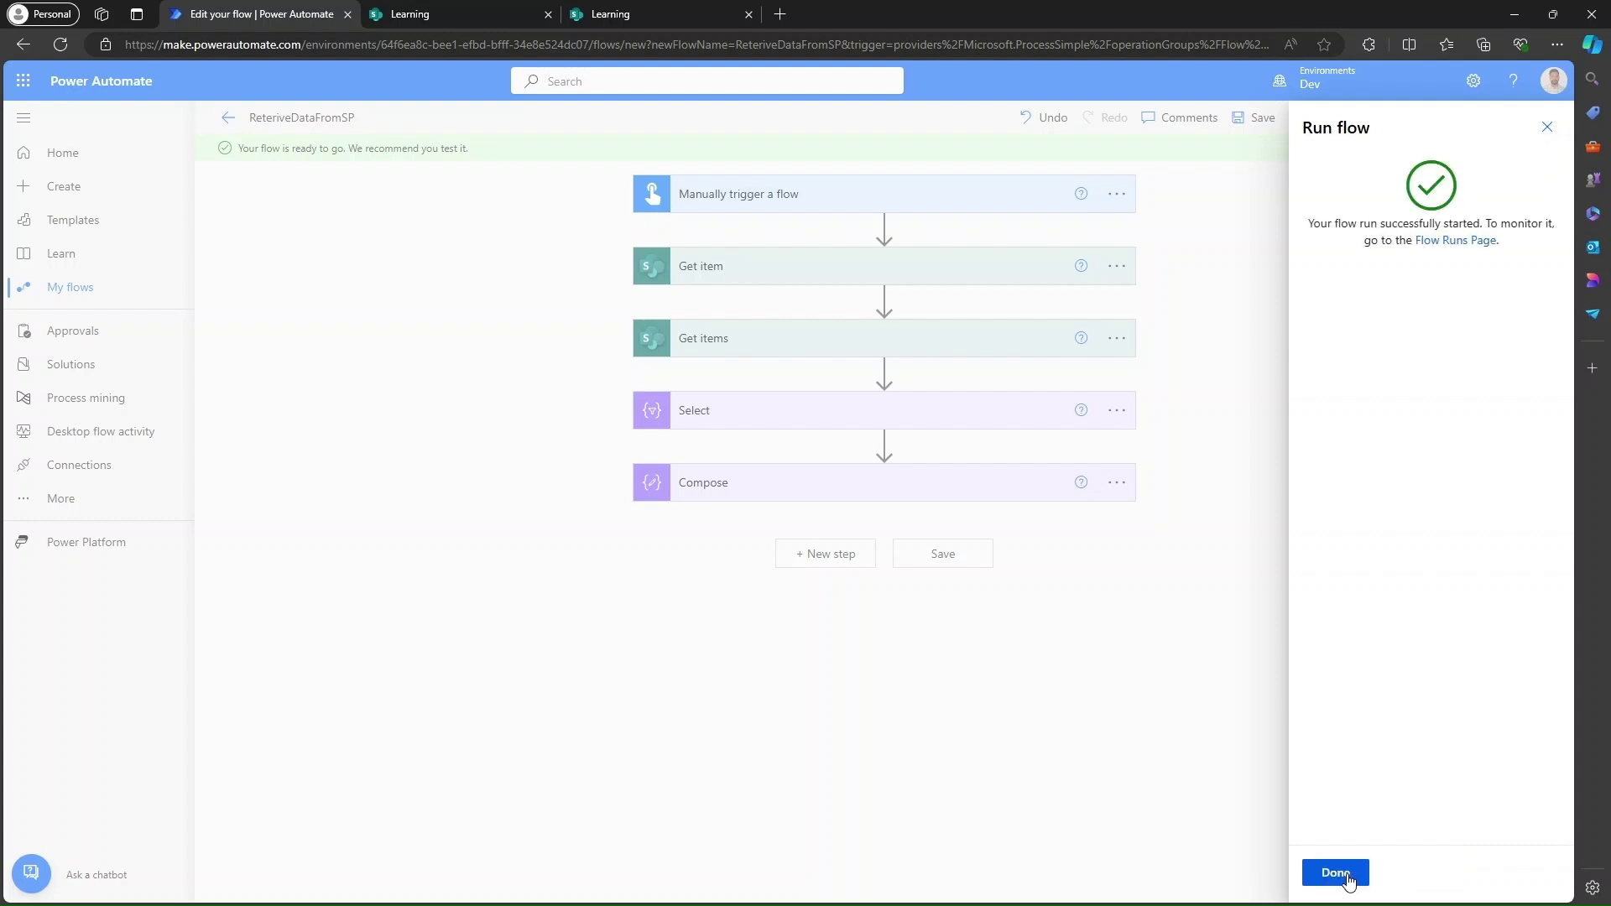
pyautogui.click(1347, 877)
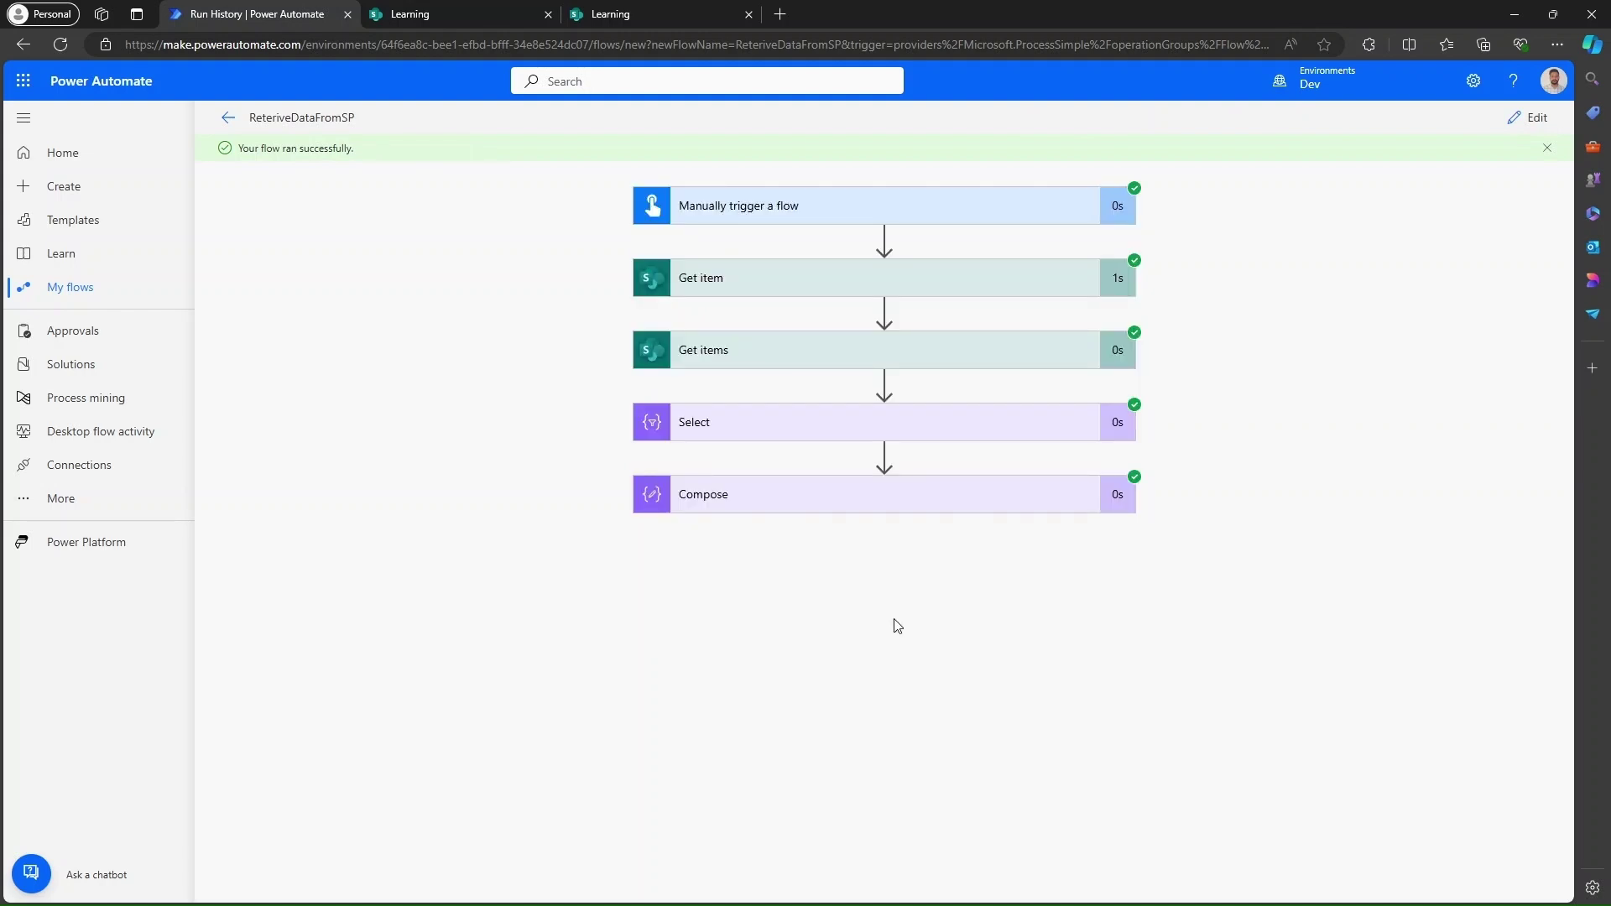
# Step: Check the item count in the Compose action's run results and return to editing the flow
pyautogui.click(802, 500)
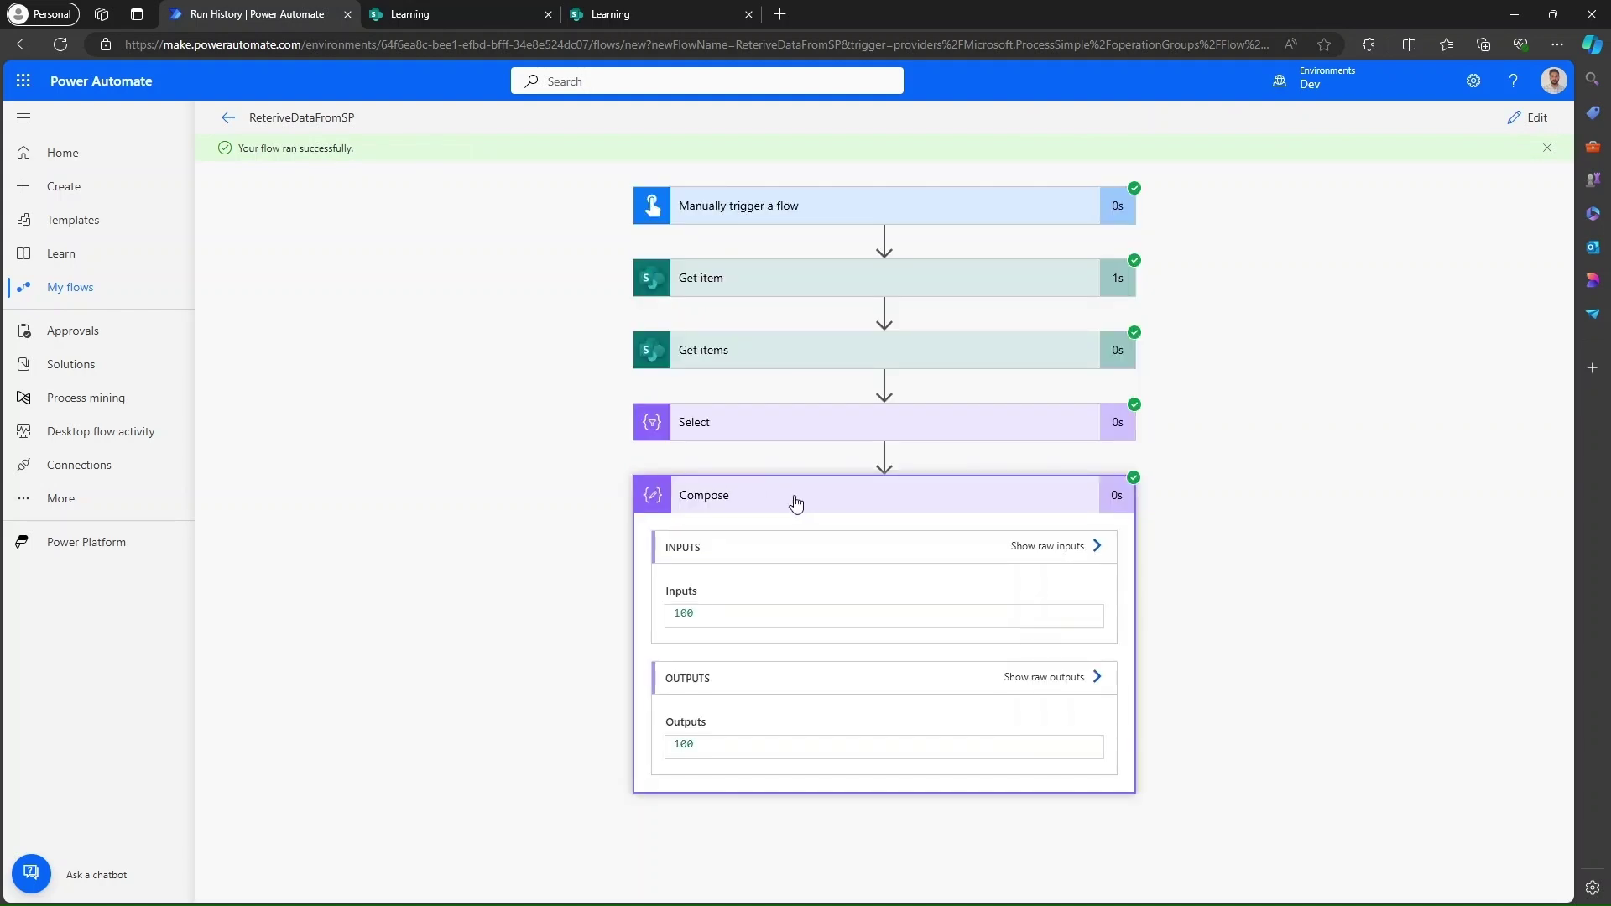
pyautogui.moveTo(677, 615); pyautogui.dragTo(663, 620)
pyautogui.click(1517, 128)
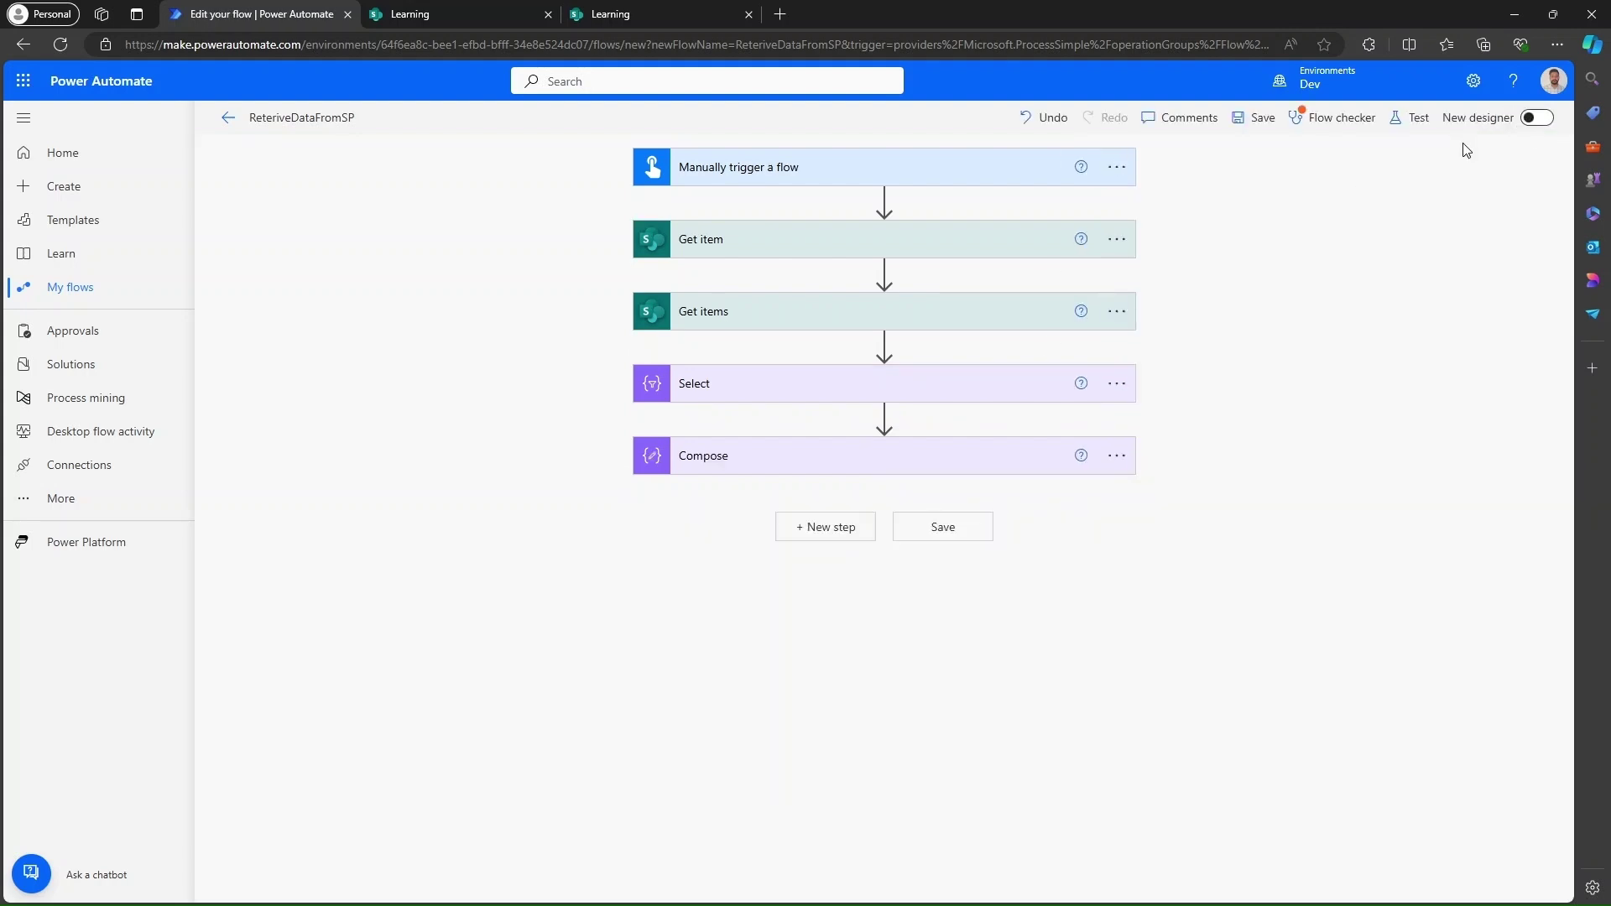
# Step: Show the advanced options of the Get items action and set Top Count to 5000
pyautogui.click(818, 324)
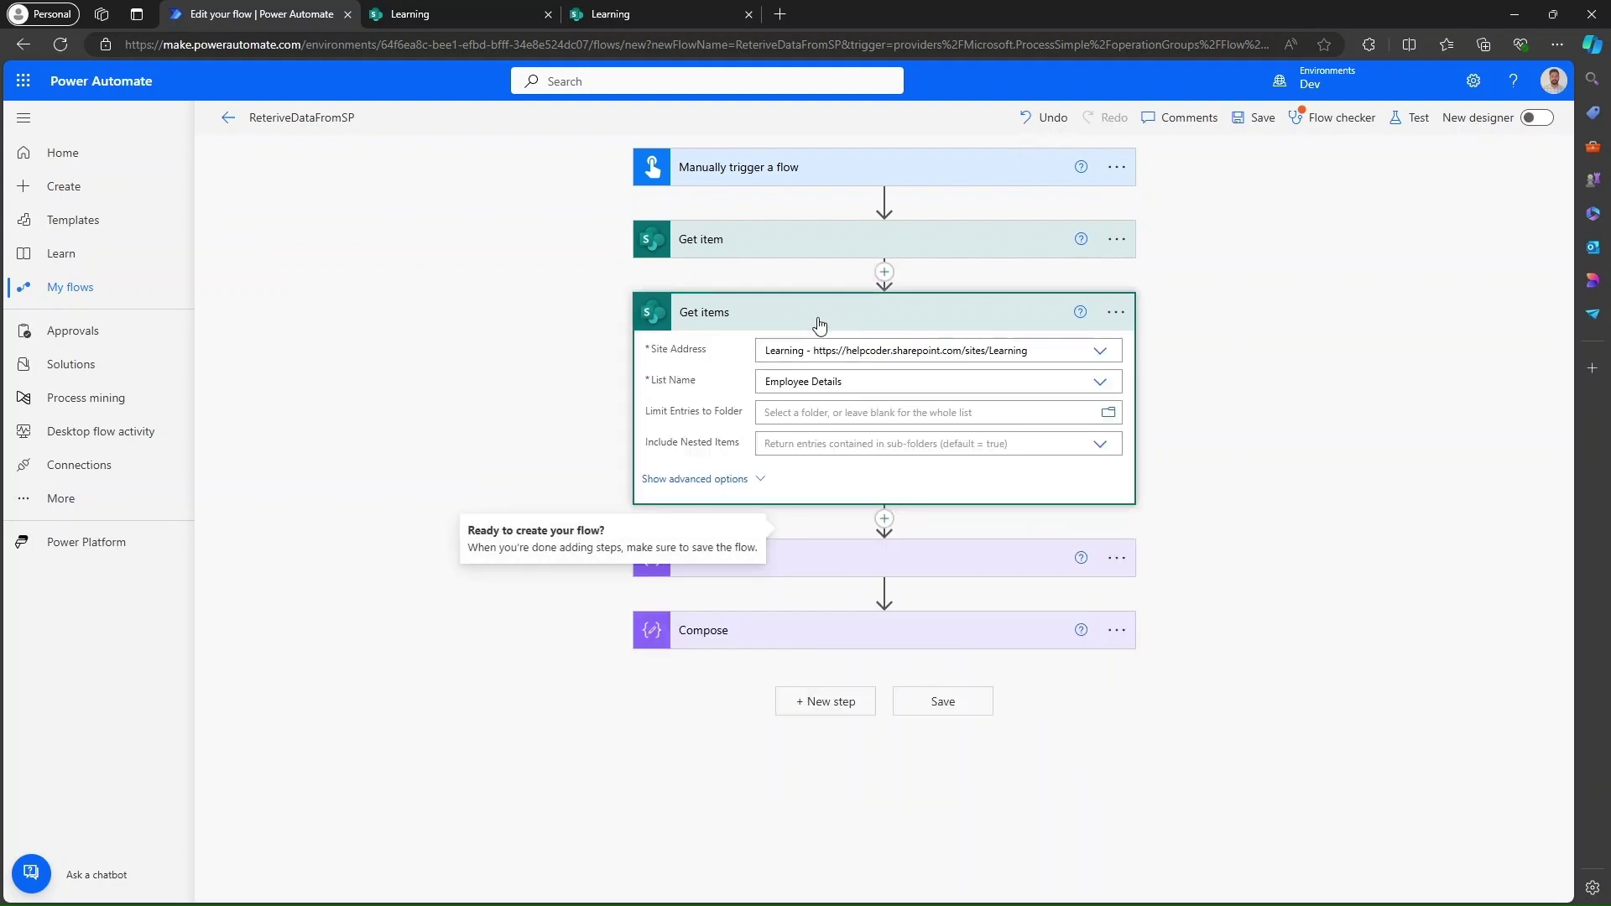
pyautogui.click(702, 480)
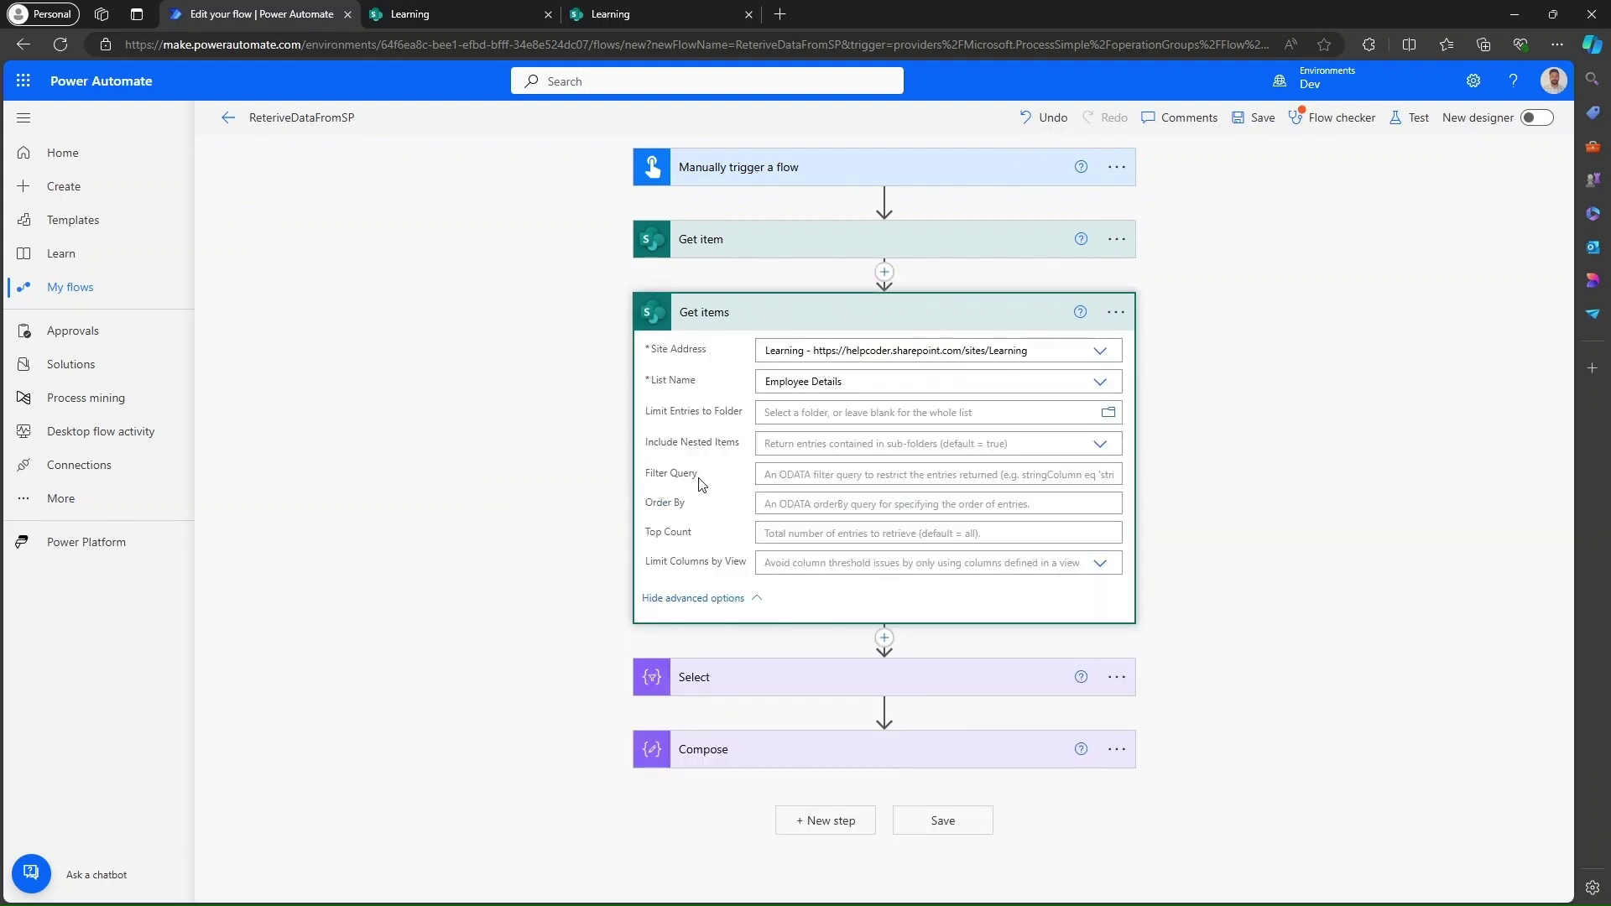
pyautogui.click(774, 532)
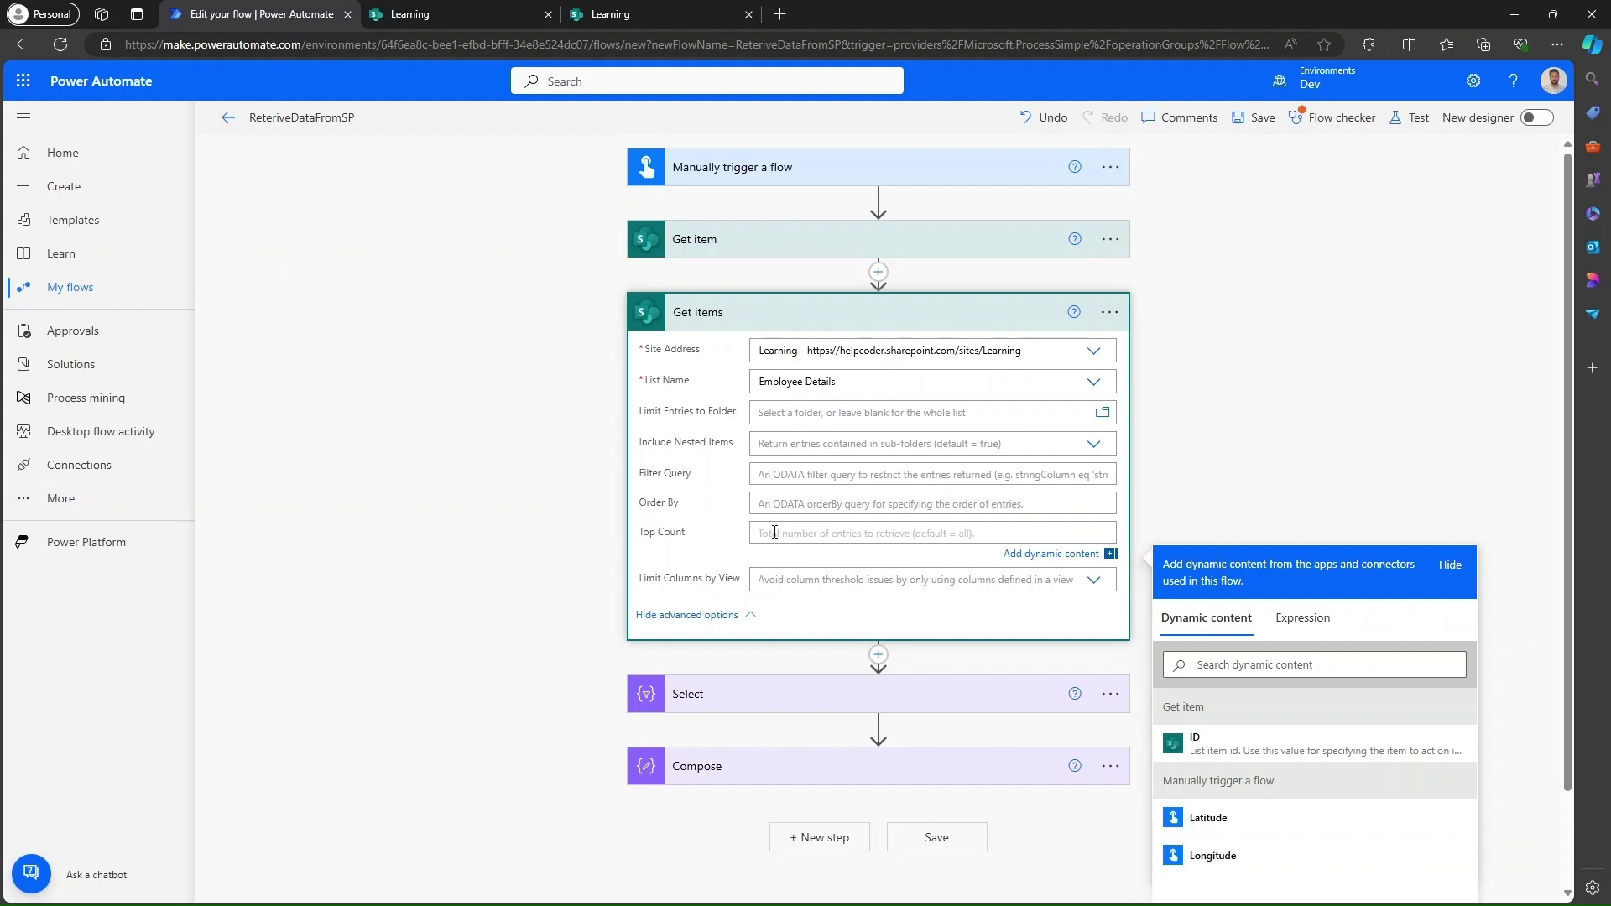
pyautogui.write('5000')
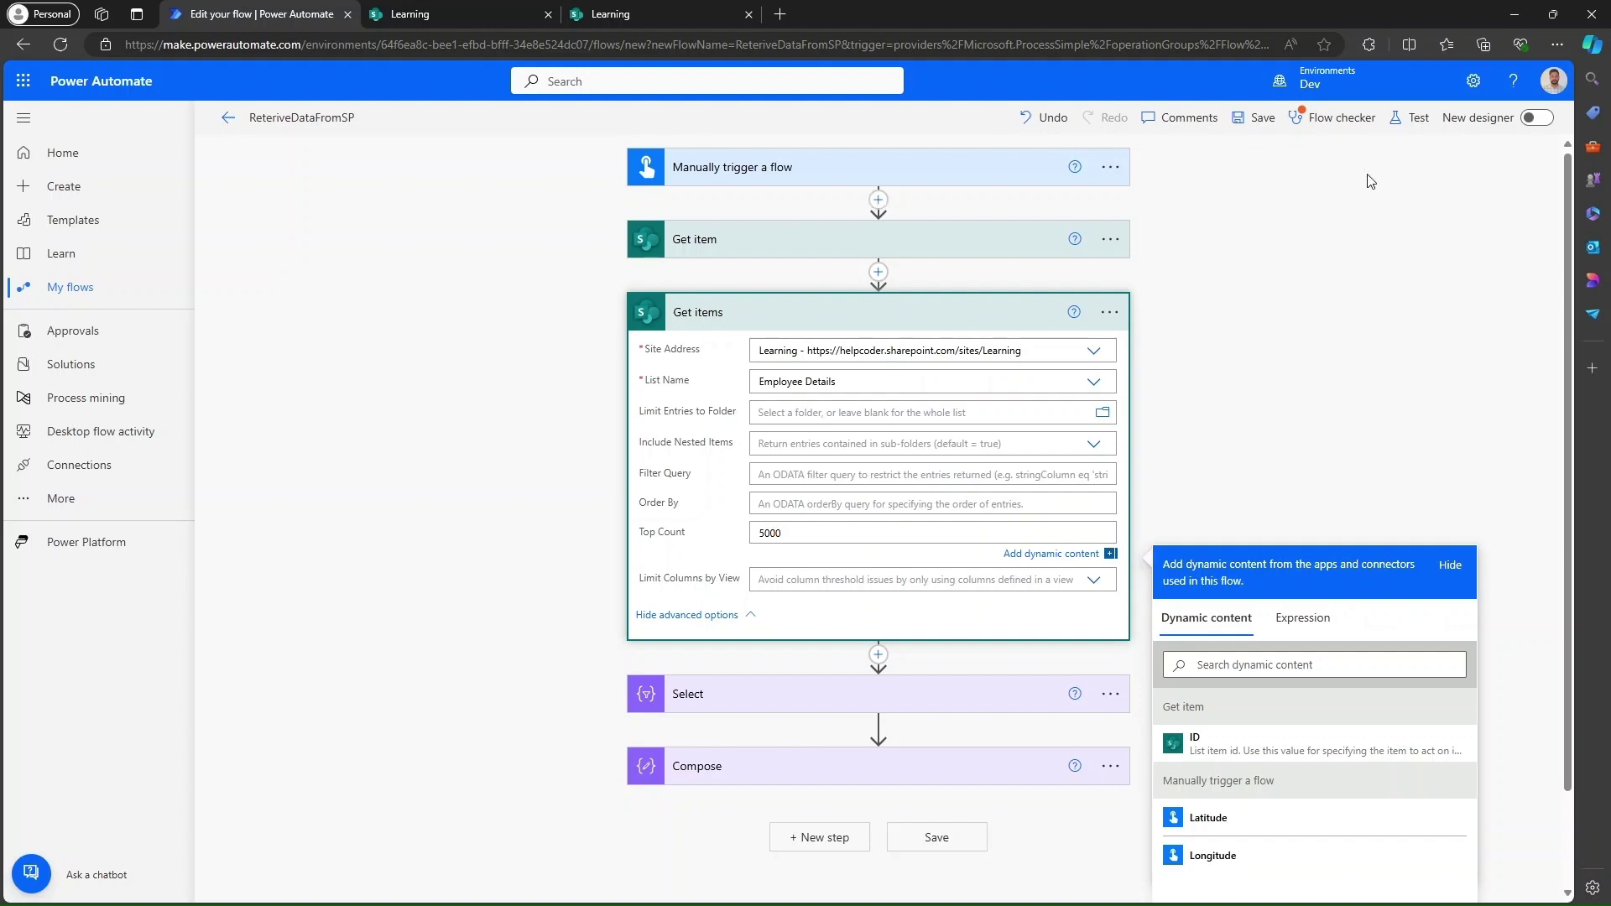
# Step: Save the flow, run it manually again, and check the Compose action's output in the run results
pyautogui.click(1412, 119)
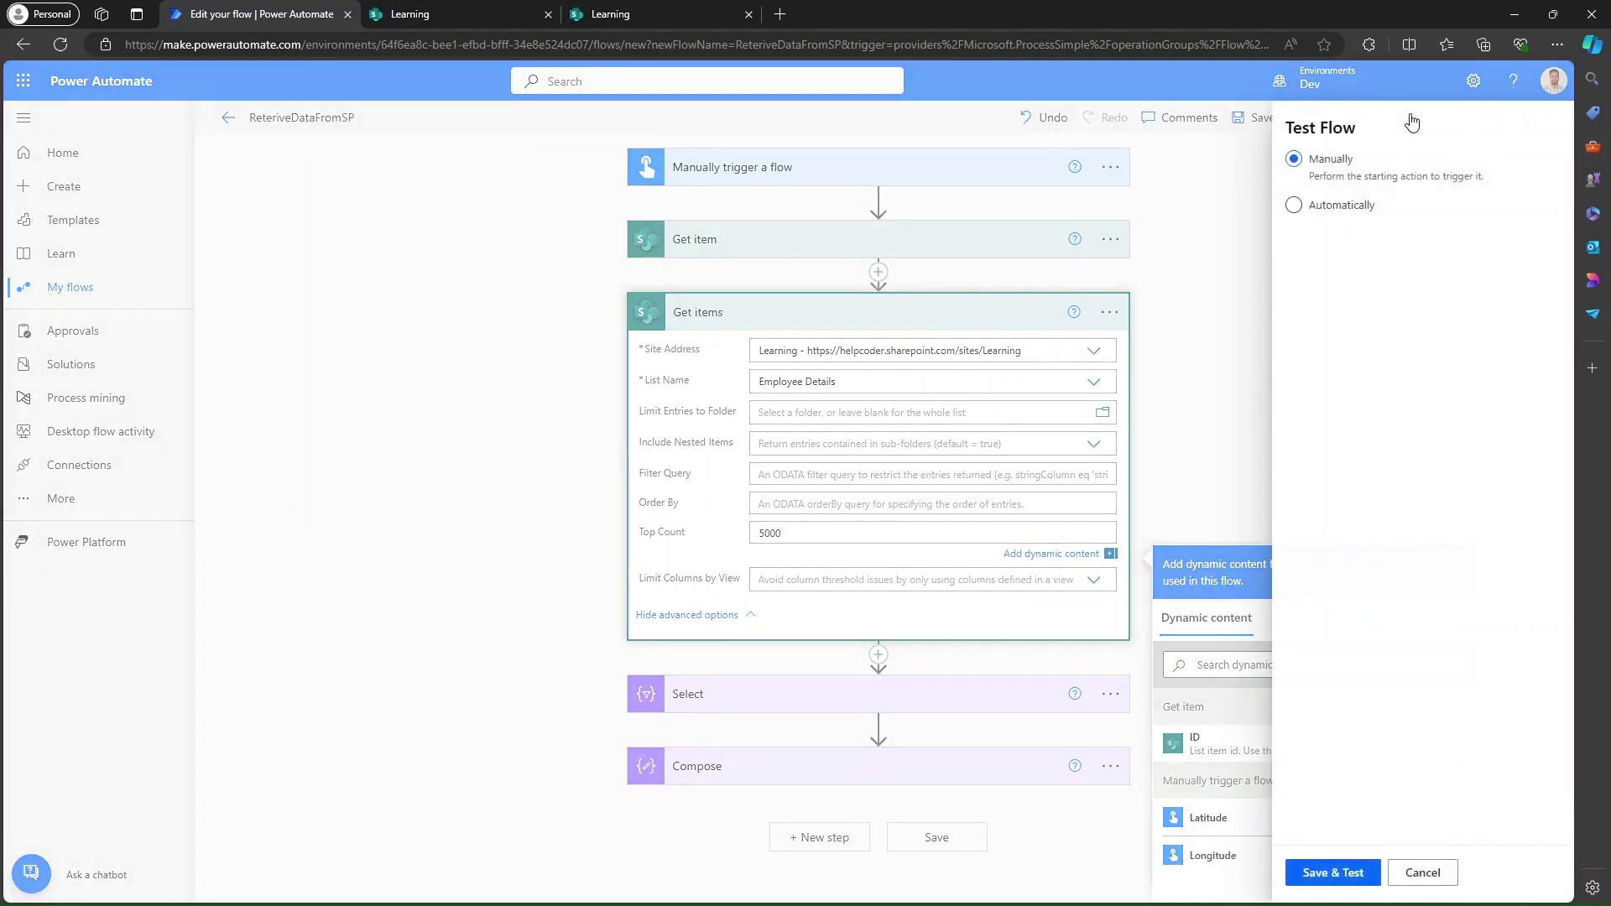
pyautogui.click(1300, 875)
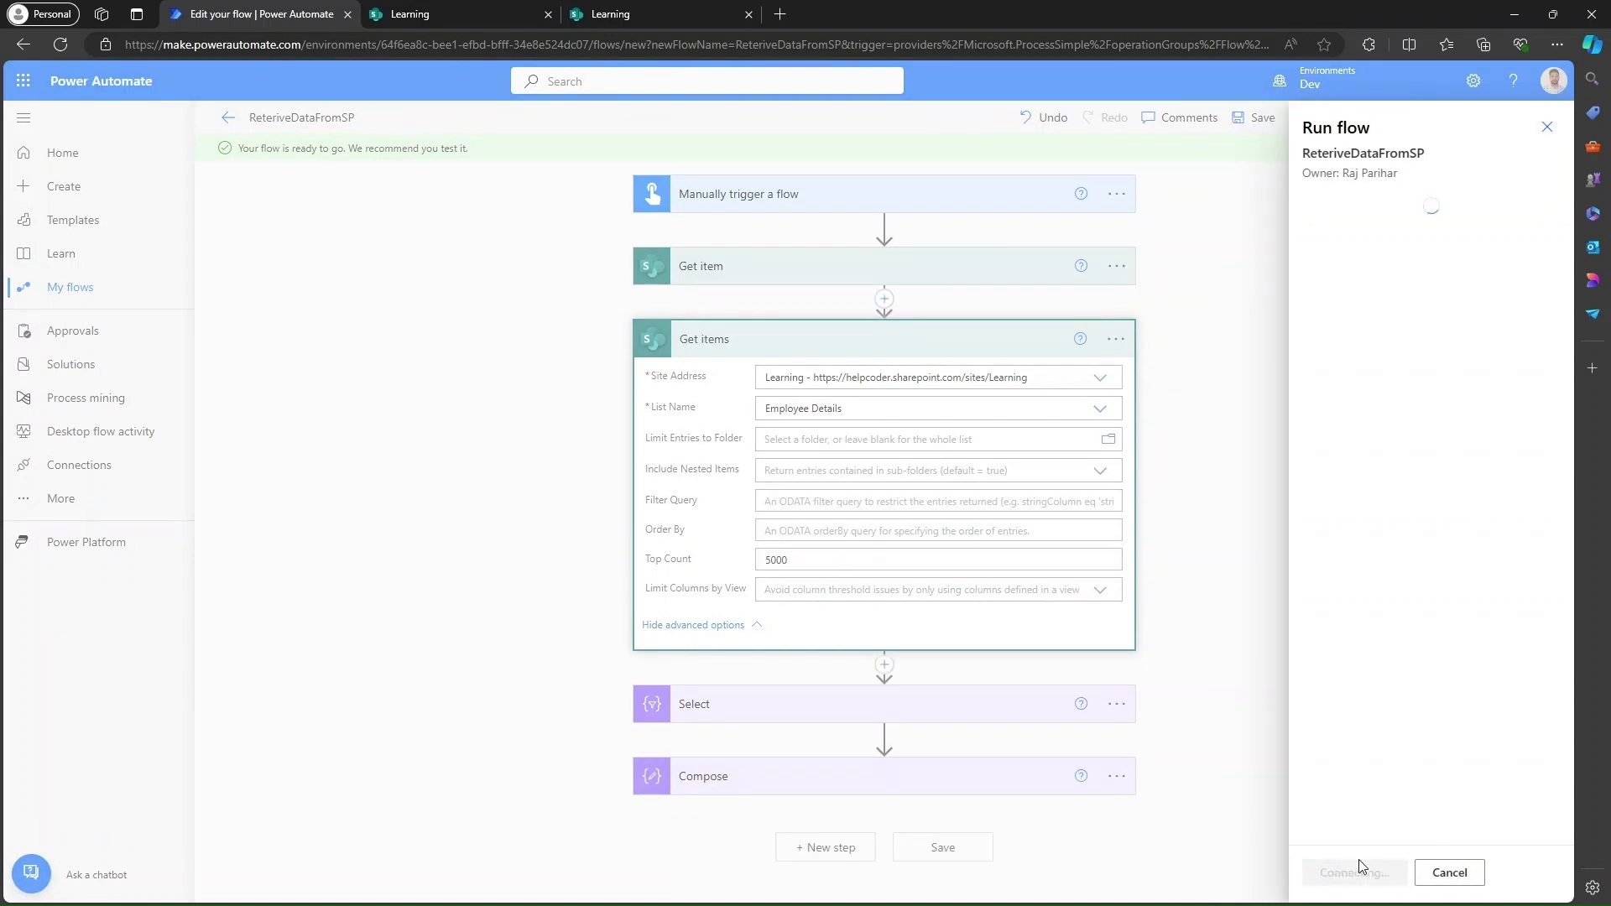
pyautogui.click(1359, 871)
pyautogui.click(1336, 873)
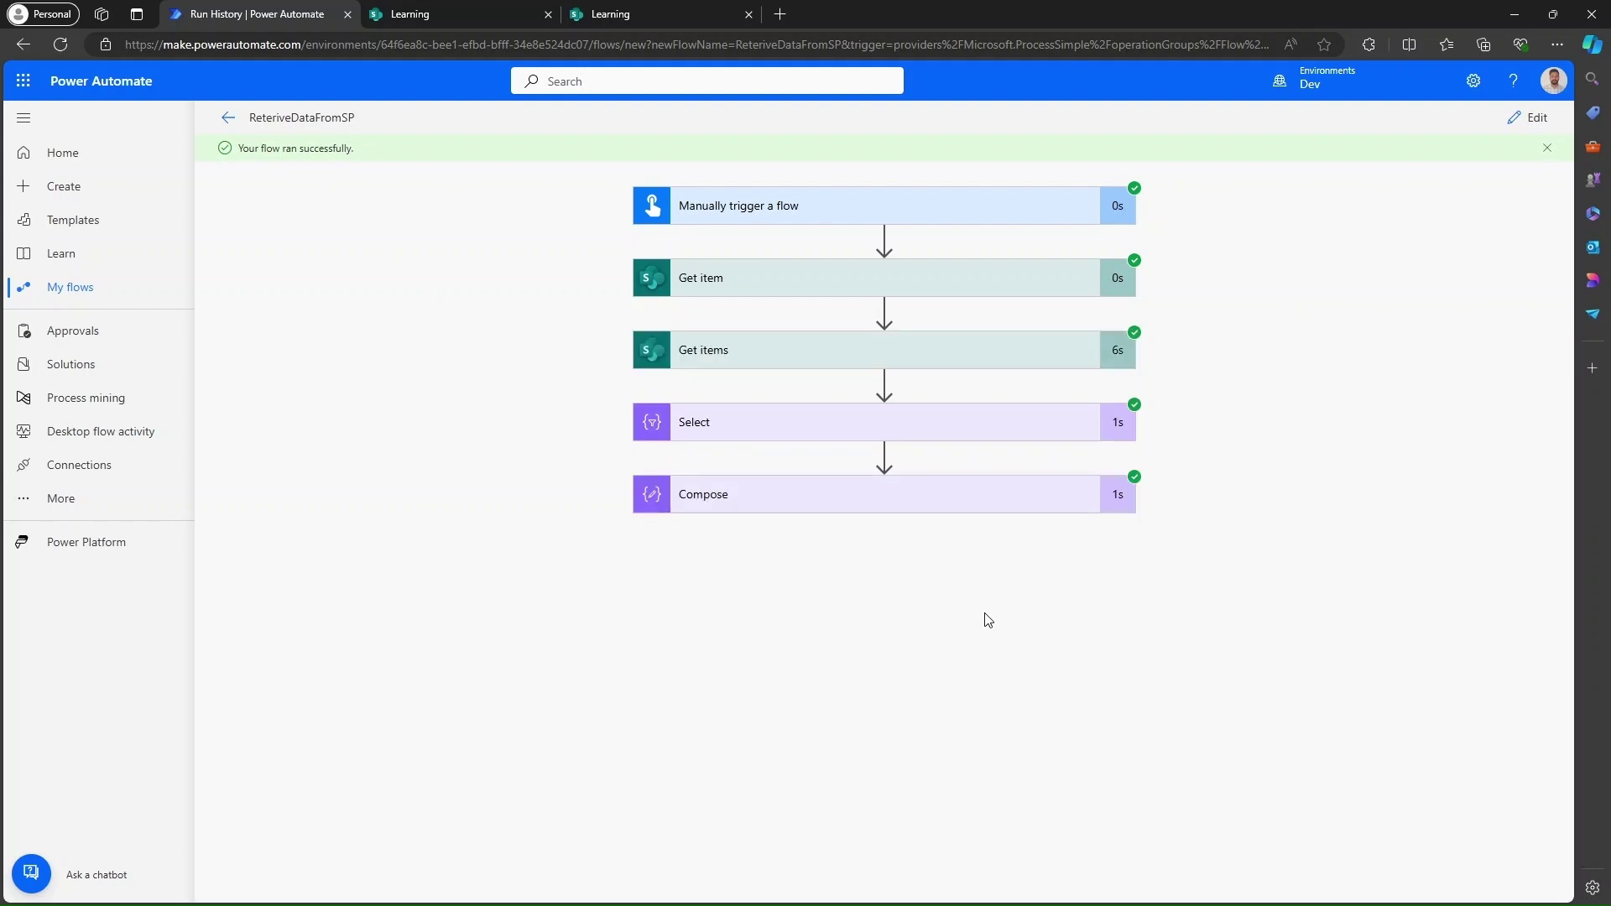
pyautogui.click(798, 502)
pyautogui.click(712, 749)
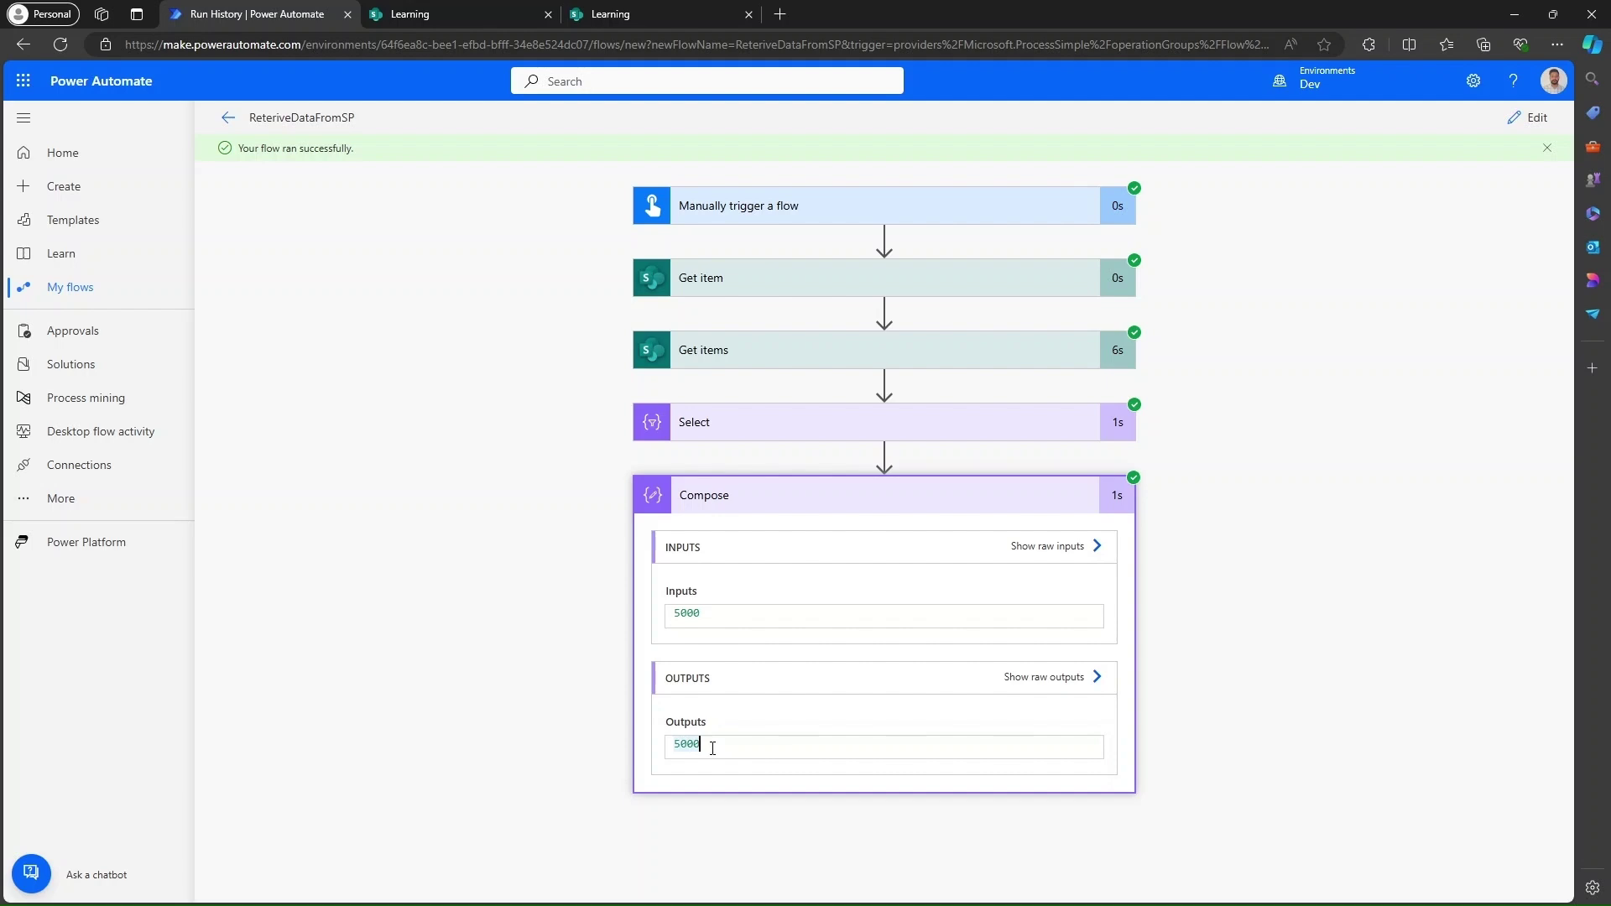
# Step: Close the Compose run results, return to editing the flow and collapse the Get items action
pyautogui.click(858, 498)
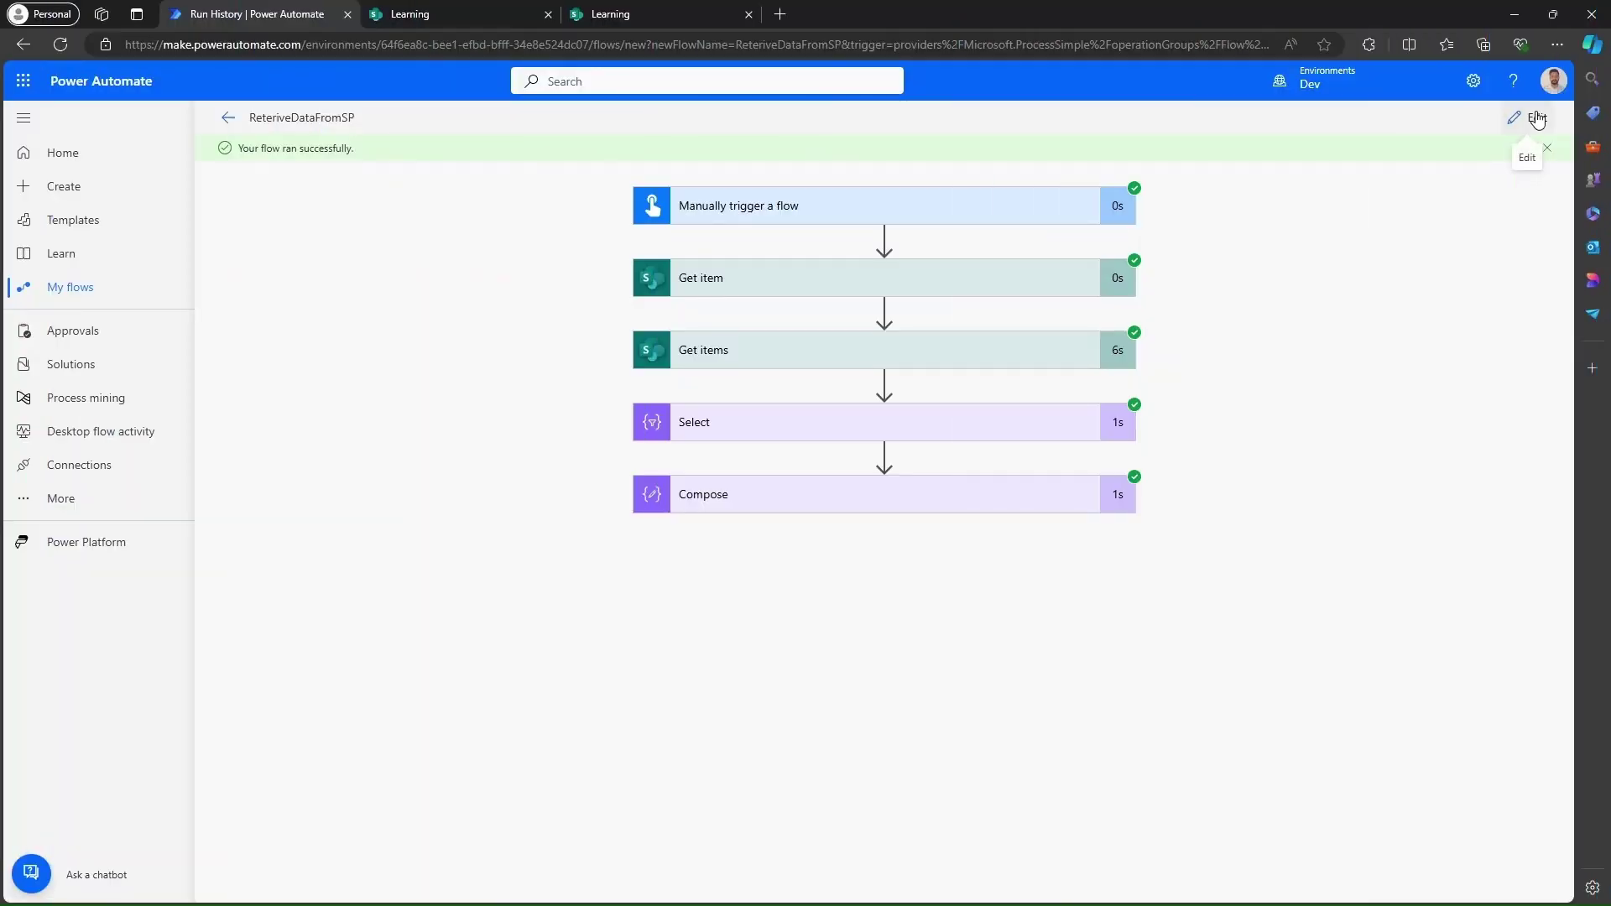
pyautogui.click(1536, 118)
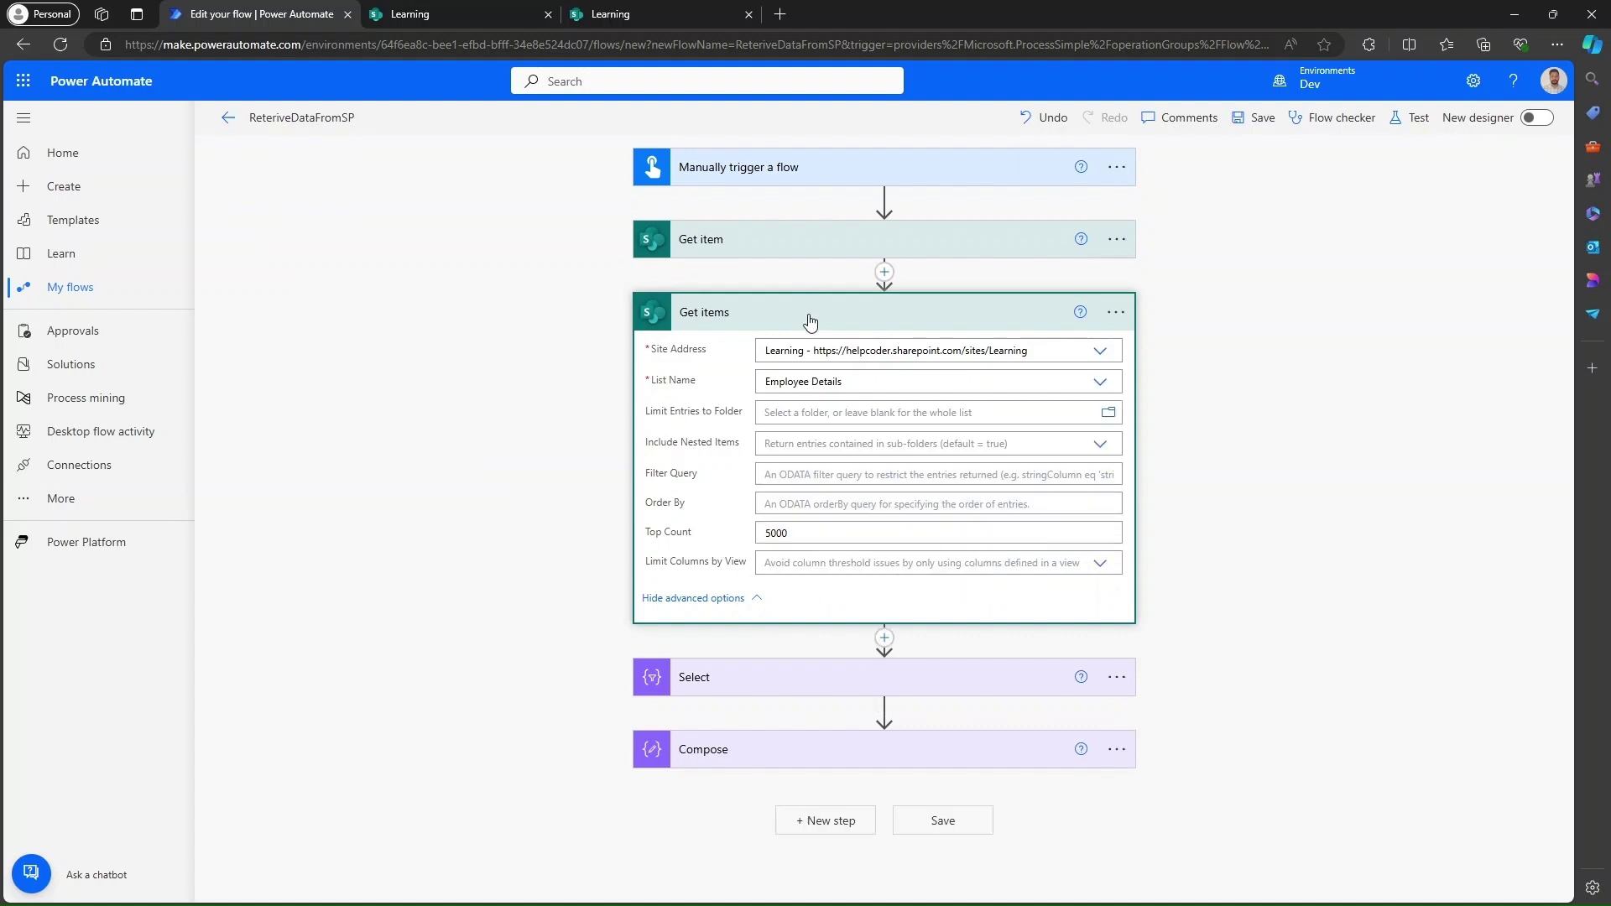
pyautogui.click(810, 320)
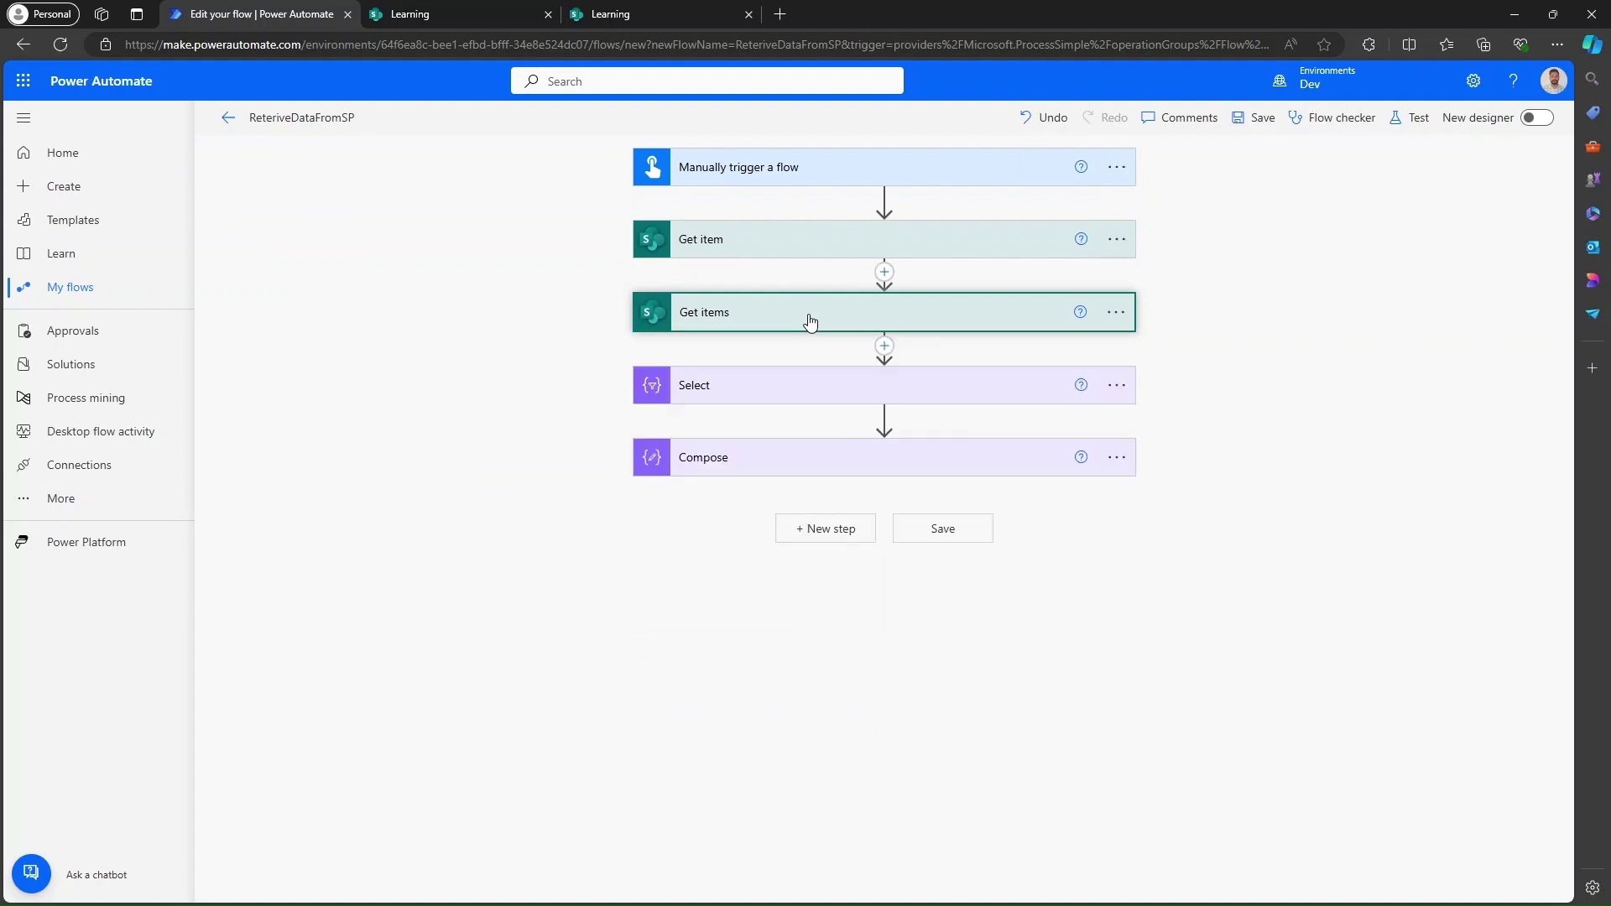
# Step: Add a Send an HTTP request to SharePoint action after the Compose action
pyautogui.click(841, 530)
pyautogui.click(663, 573)
pyautogui.write('send an ')
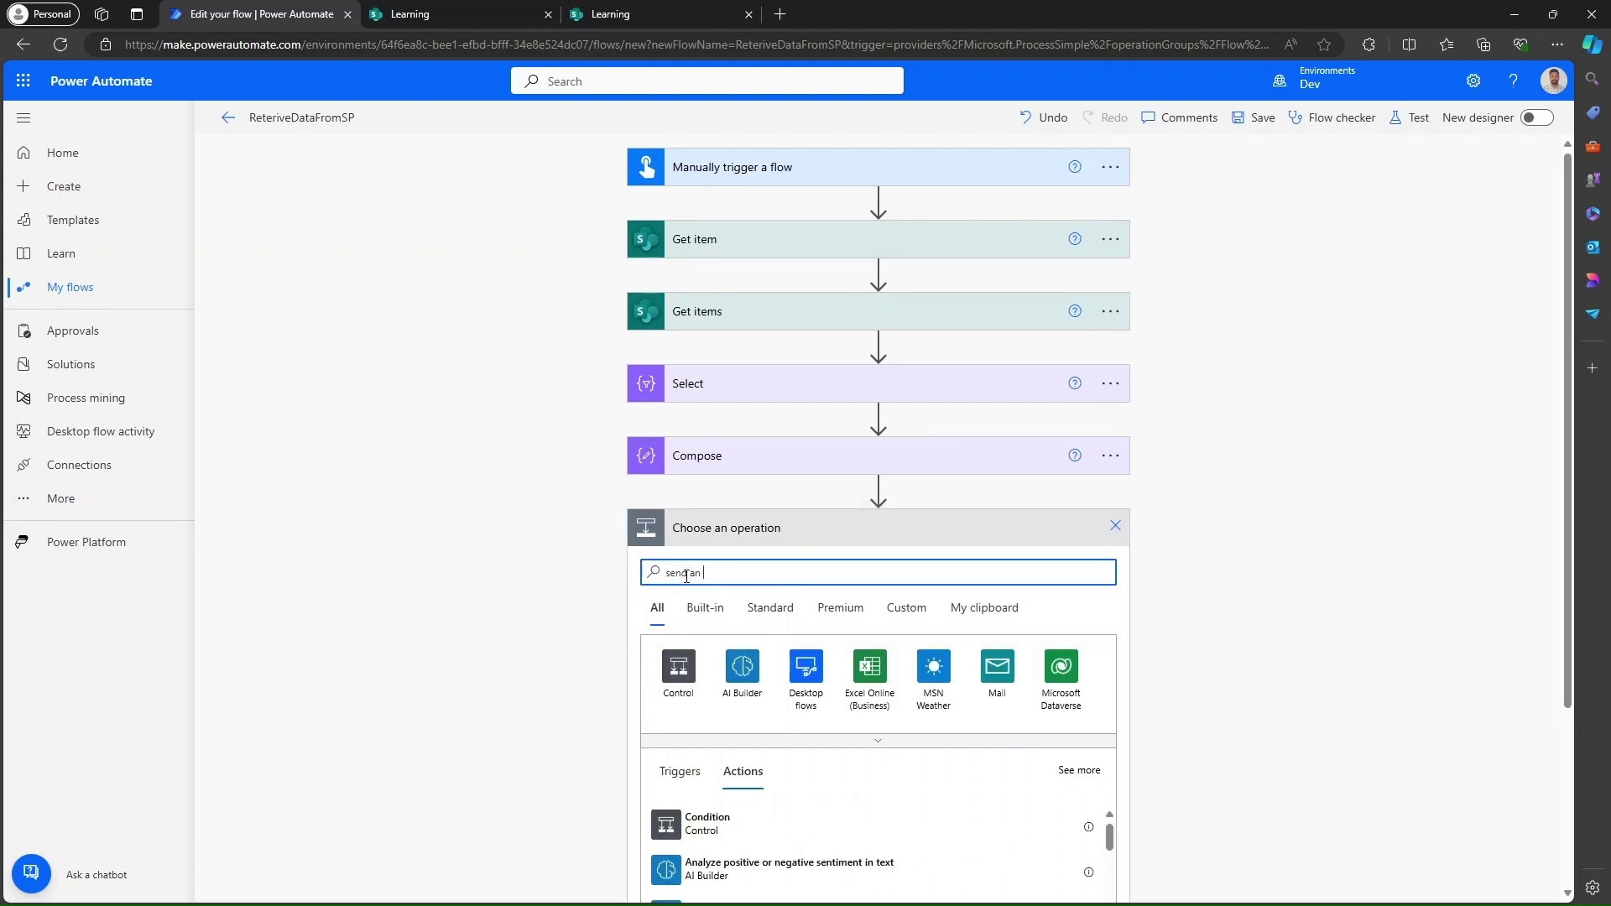
pyautogui.write('hhtp')
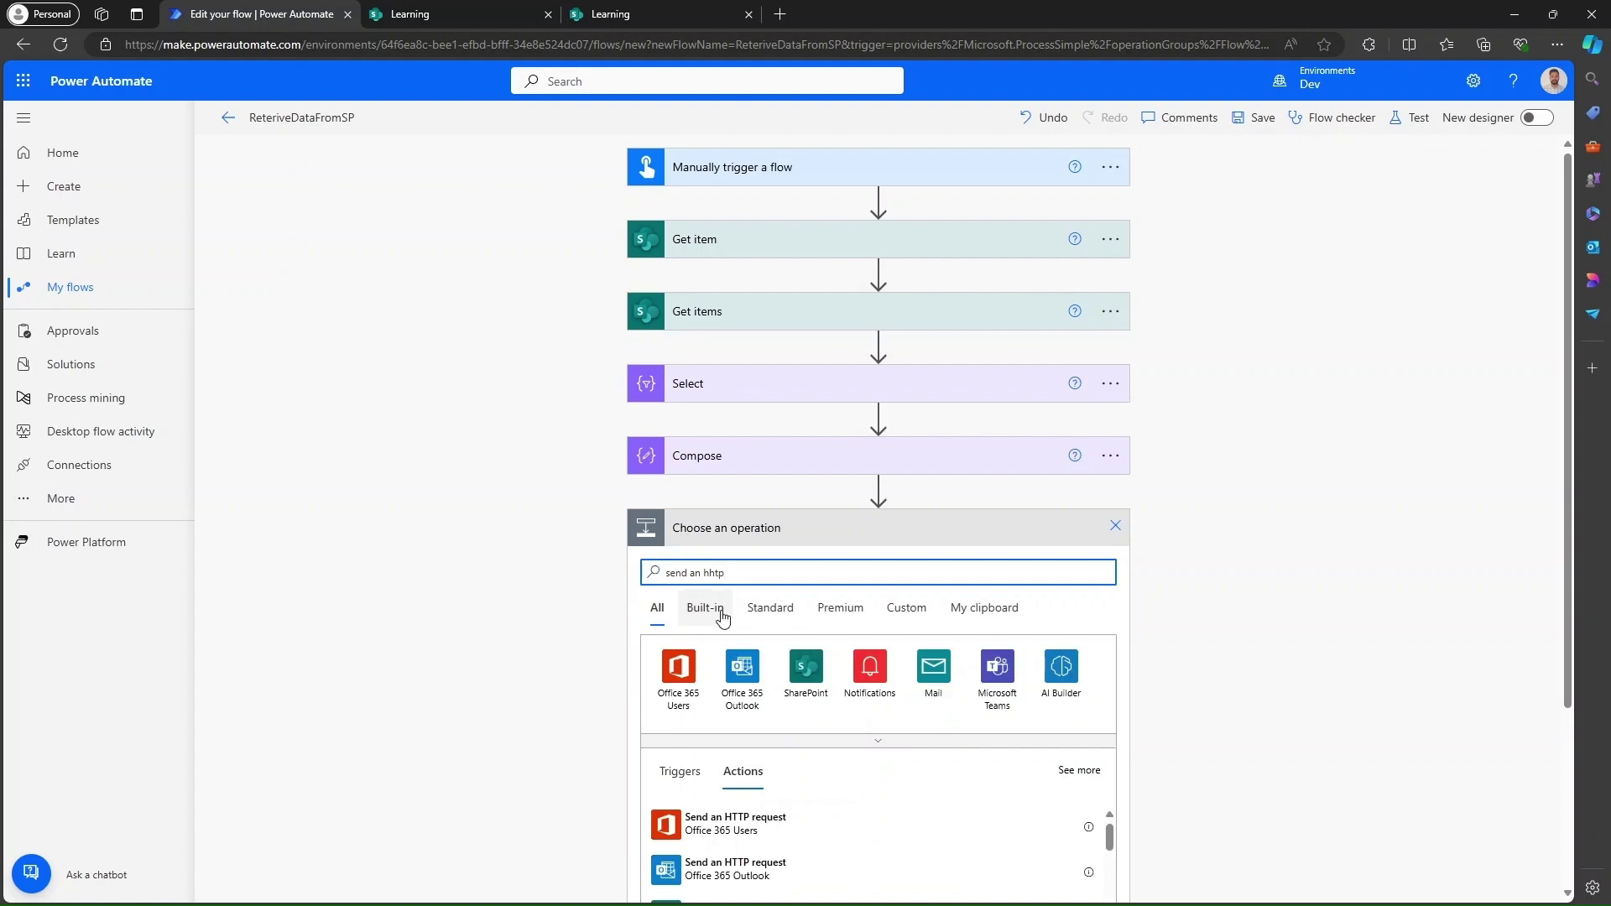
pyautogui.write('ttp')
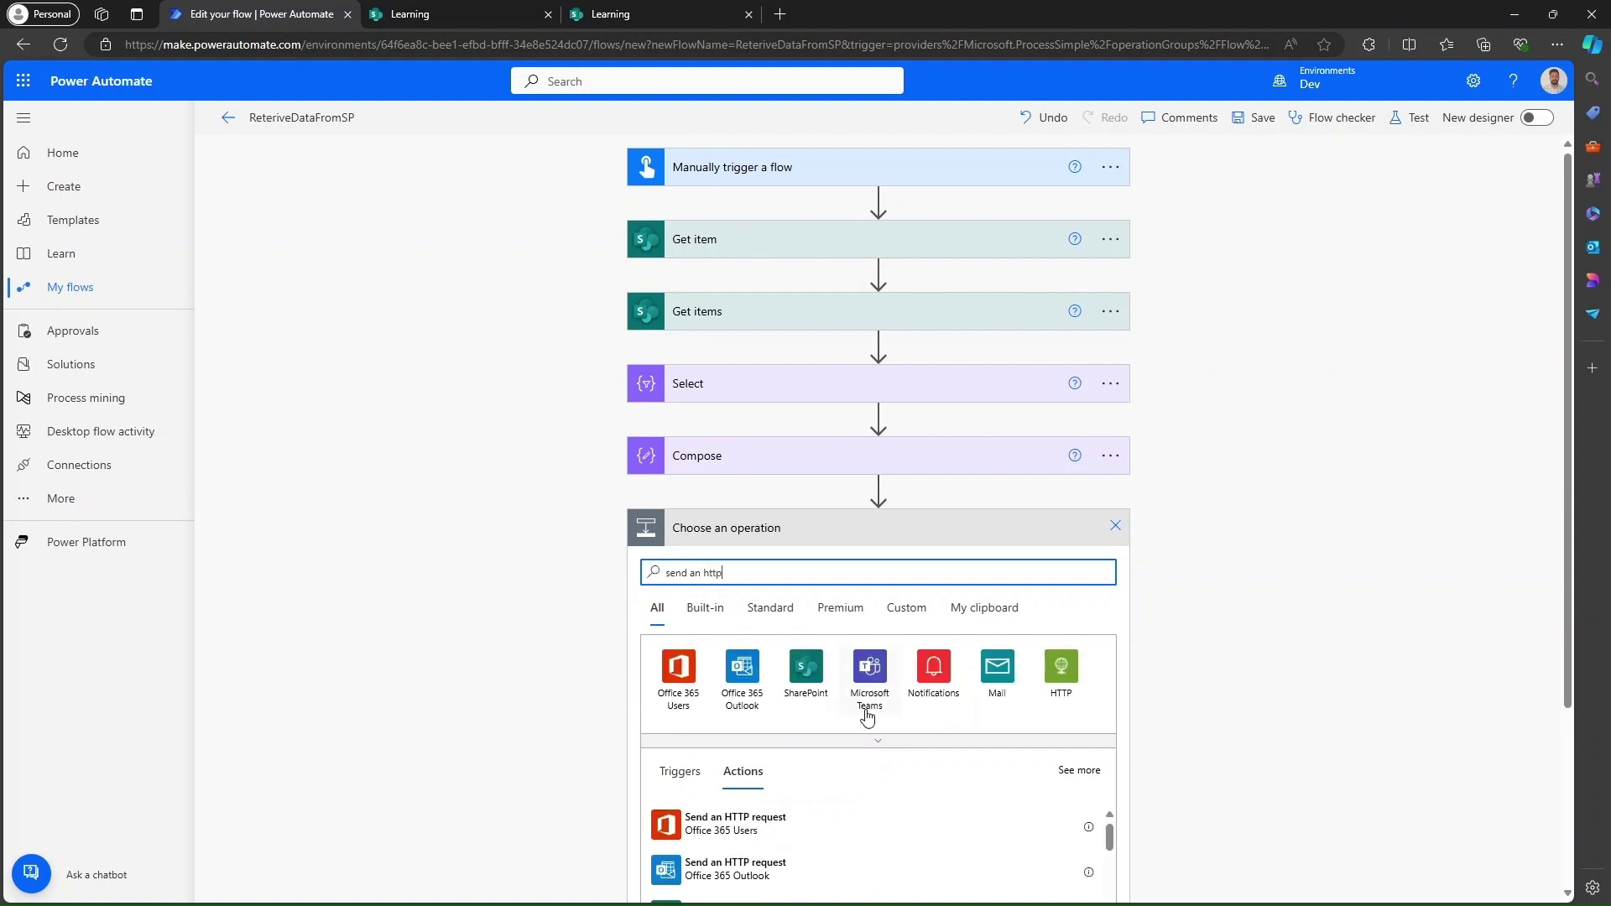
pyautogui.scroll(-3, 867, 715)
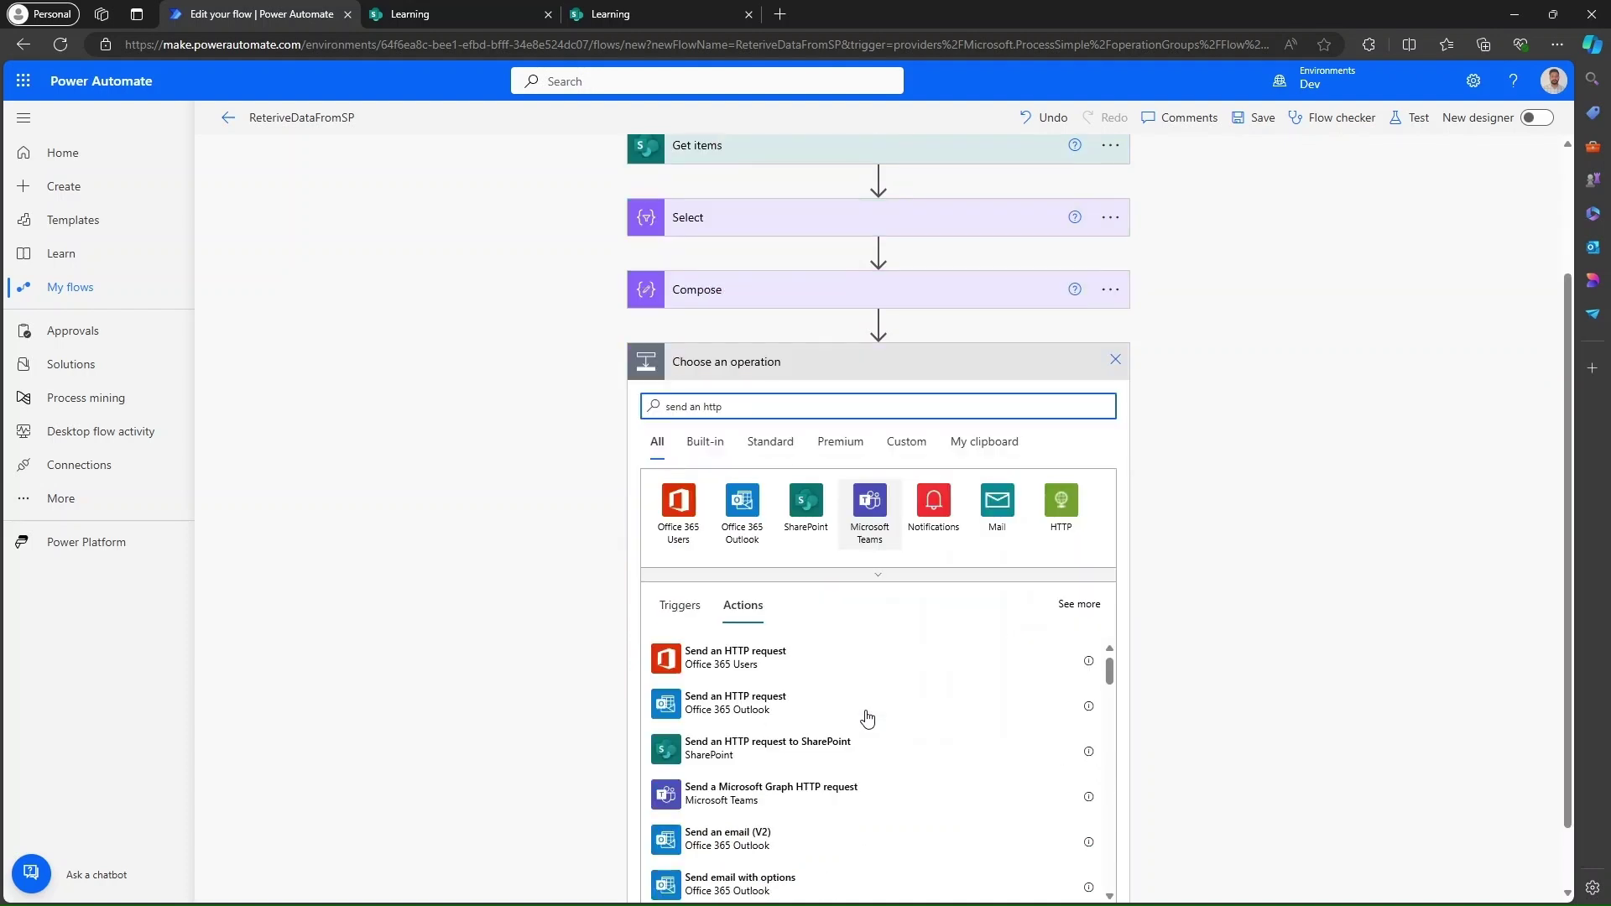
pyautogui.click(786, 736)
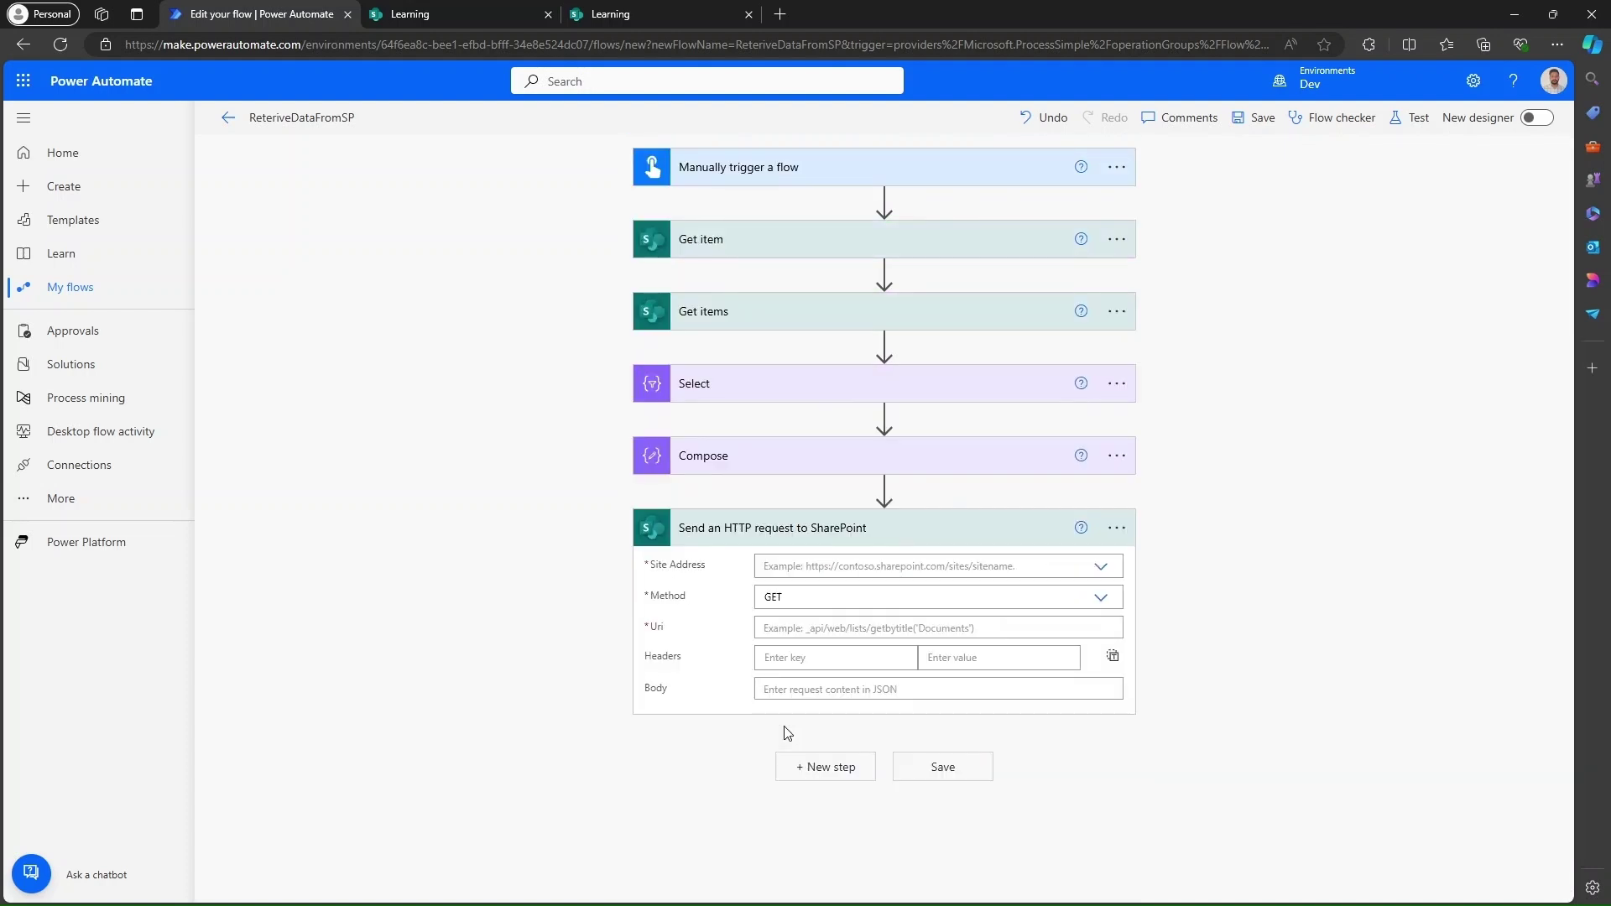
# Step: Set the HTTP request's site address to the Learning site and its Uri to _api/web/lists/getbytitle('')/items
pyautogui.click(1101, 569)
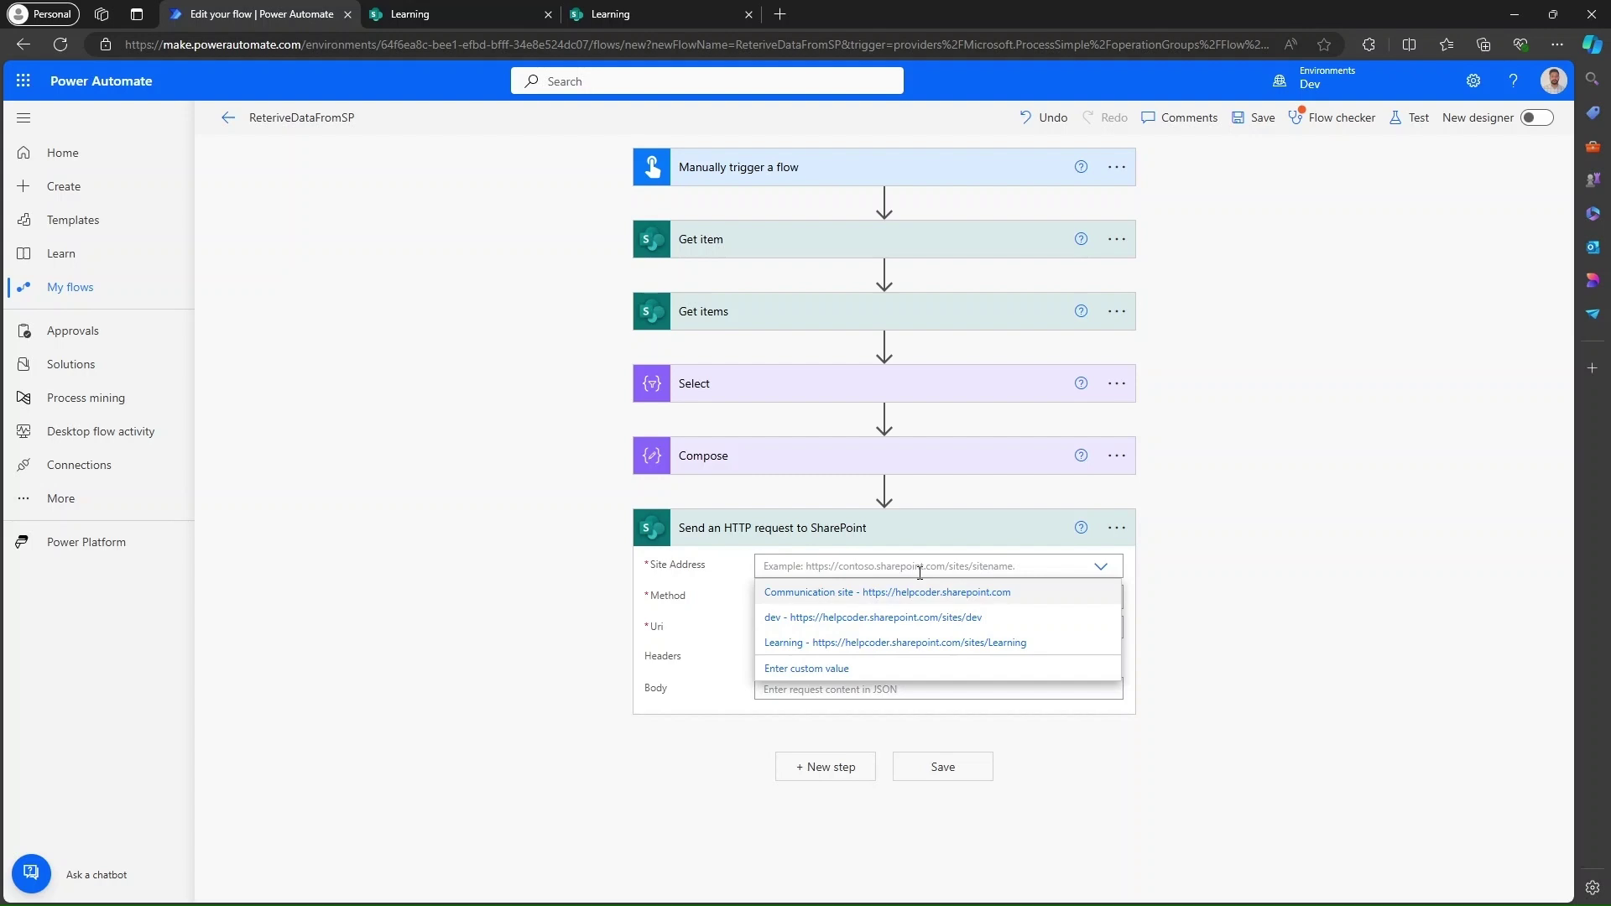
pyautogui.click(868, 647)
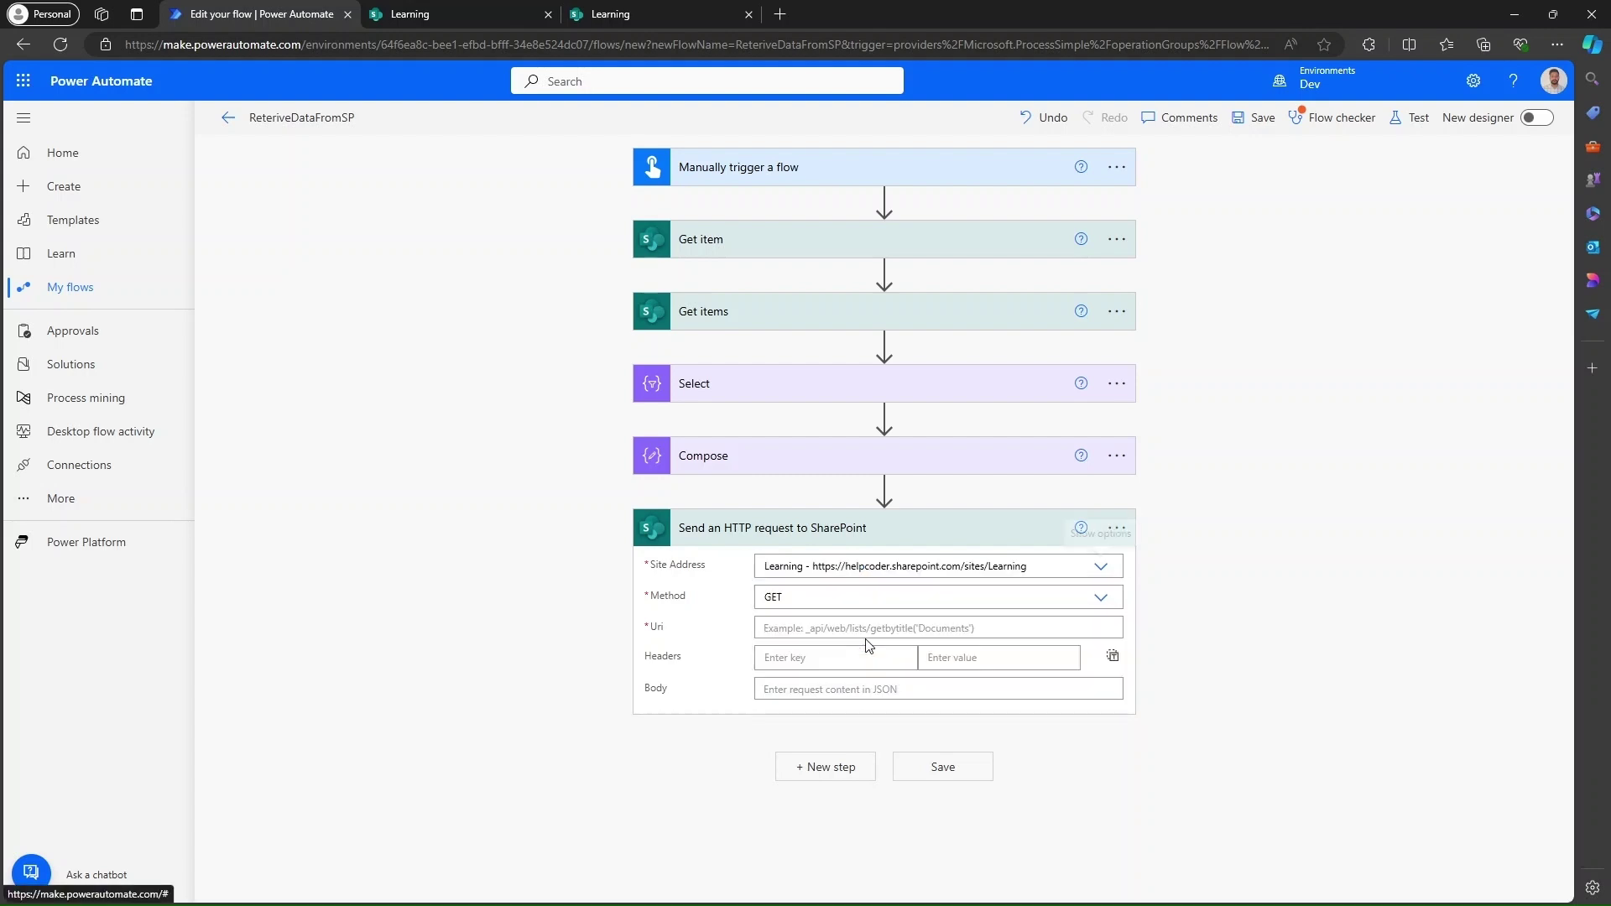
pyautogui.click(787, 628)
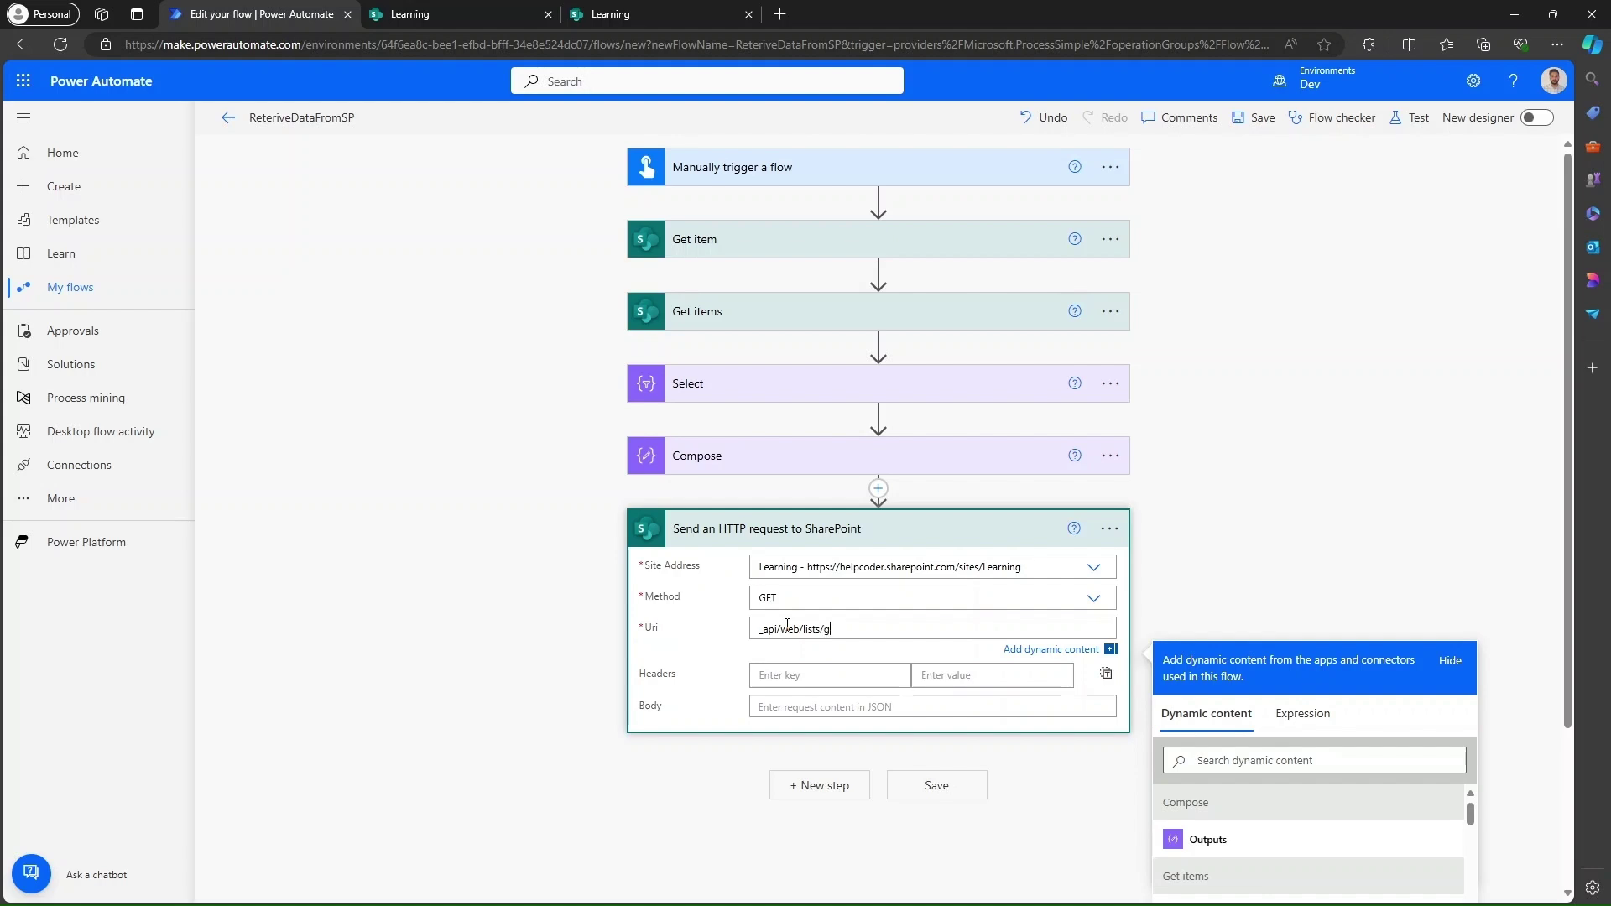
pyautogui.write("bytitle()/items''")
pyautogui.press('Left')
# Step: Switch to the SharePoint list and copy its name, Employee Details, from the list settings without changing them
pyautogui.click(647, 12)
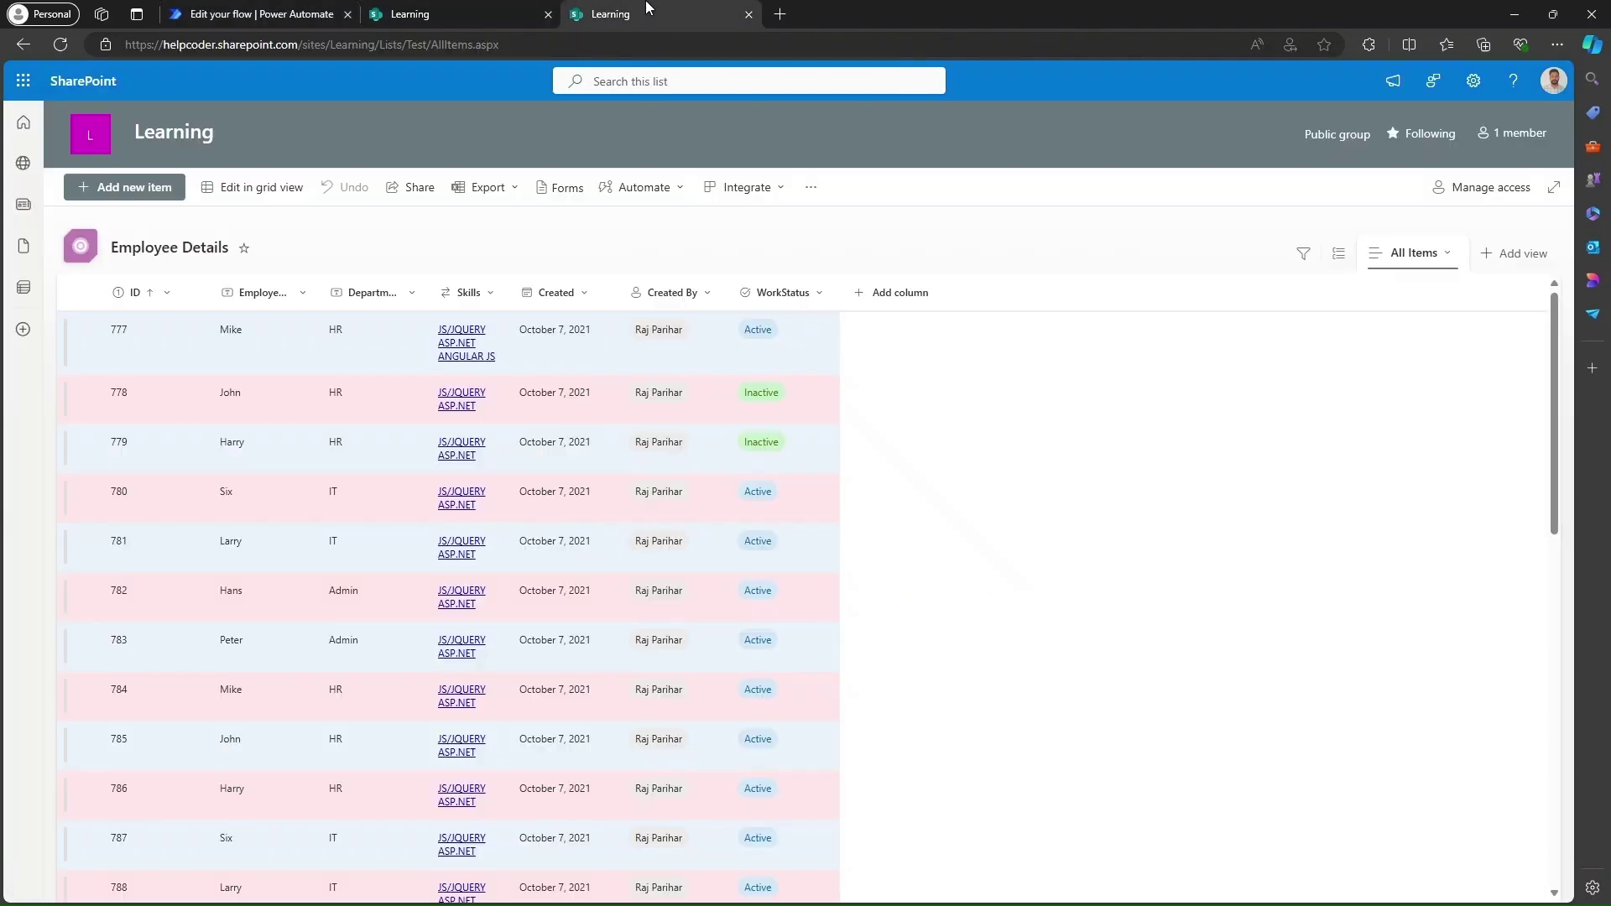
pyautogui.click(151, 249)
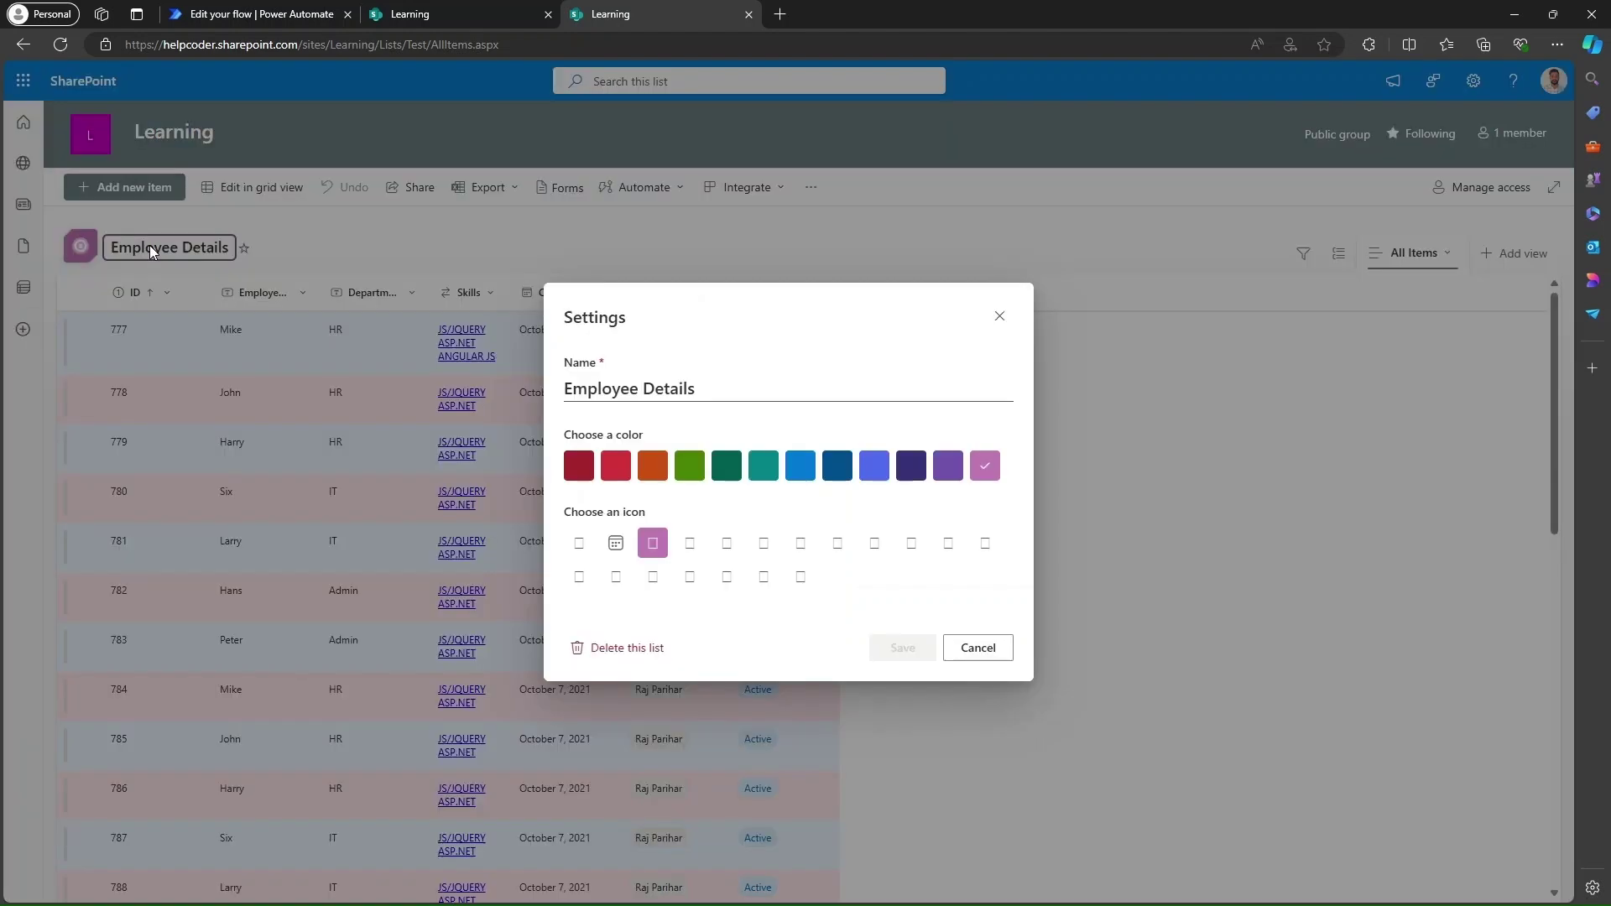
pyautogui.tripleClick(652, 389)
pyautogui.hotkey('ctrl', 'c')
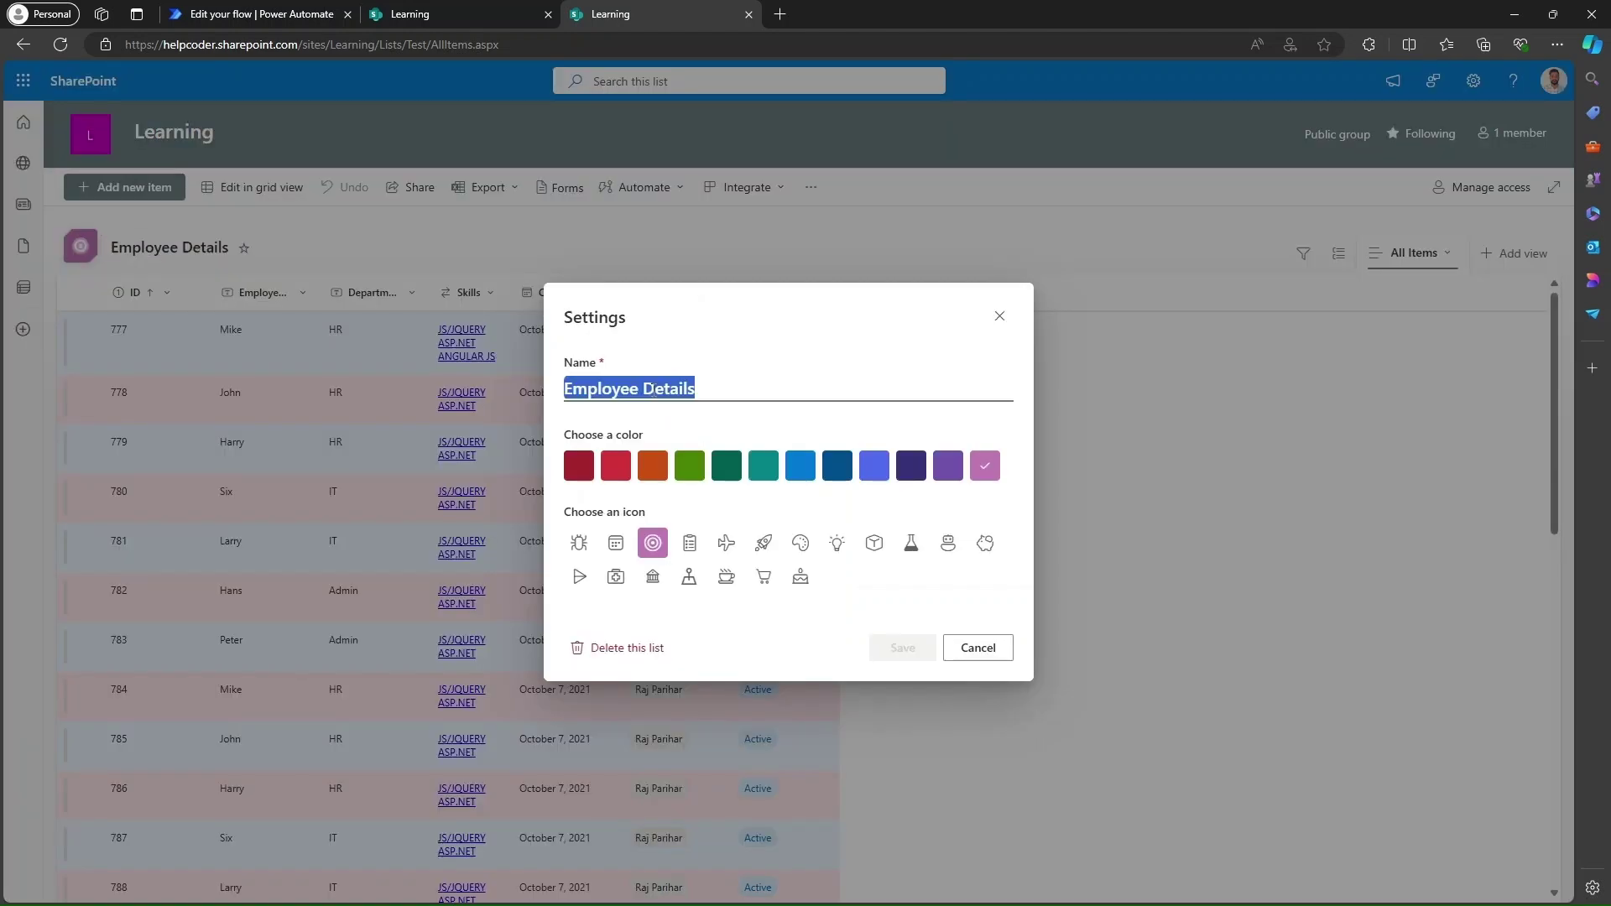
pyautogui.click(978, 648)
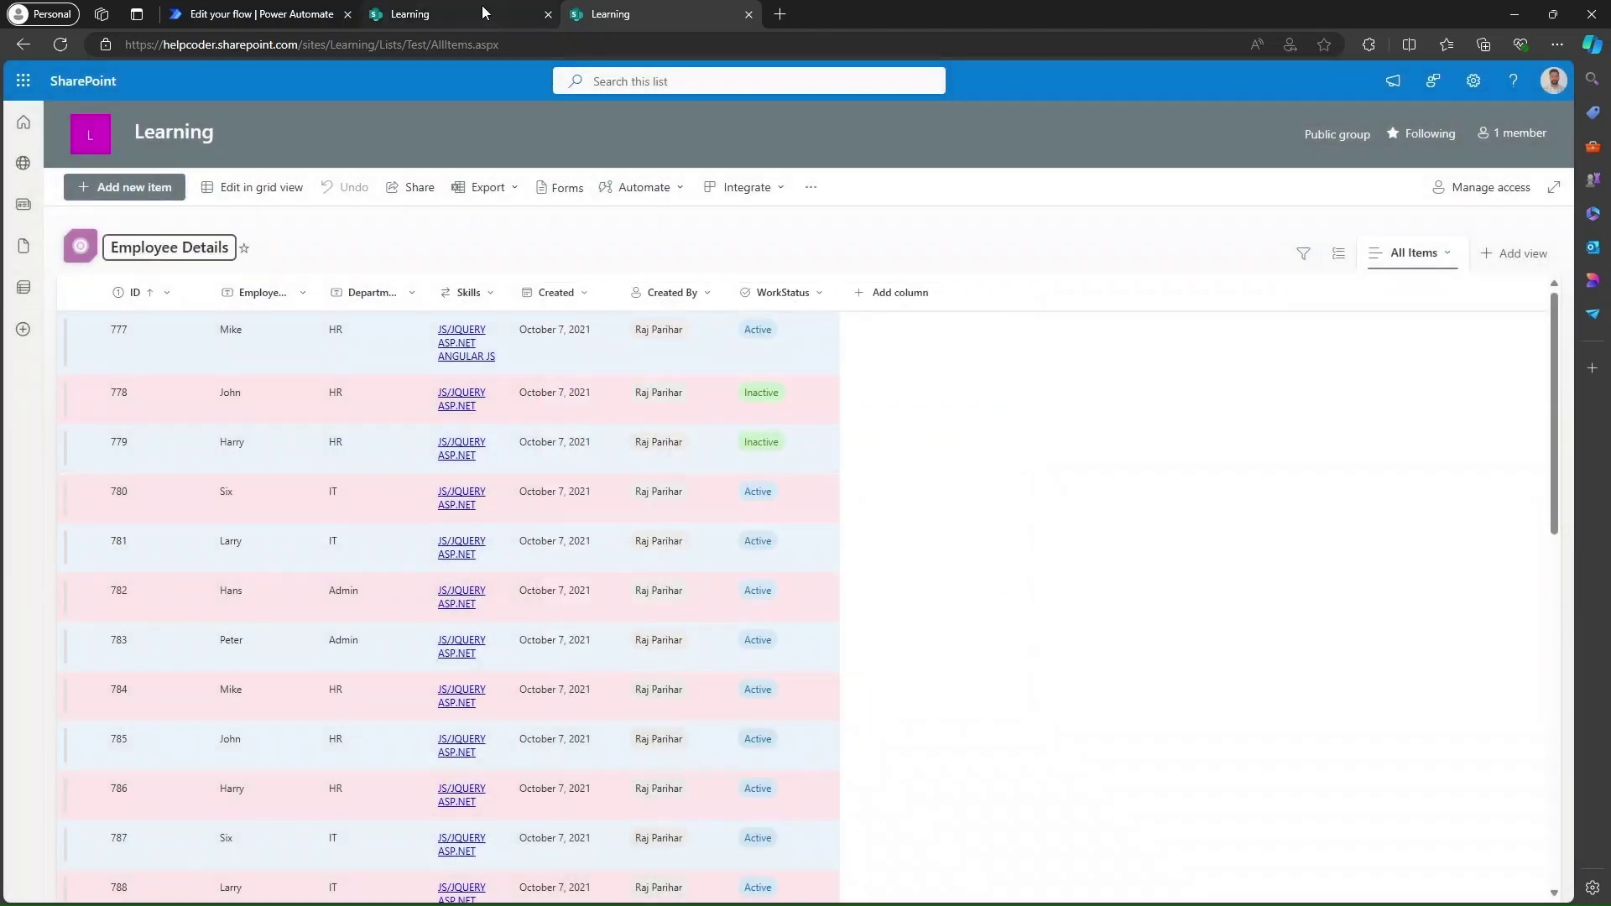
# Step: Return to the flow and insert Employee Details between the quotes in the HTTP request's Uri, then collapse the action
pyautogui.click(484, 11)
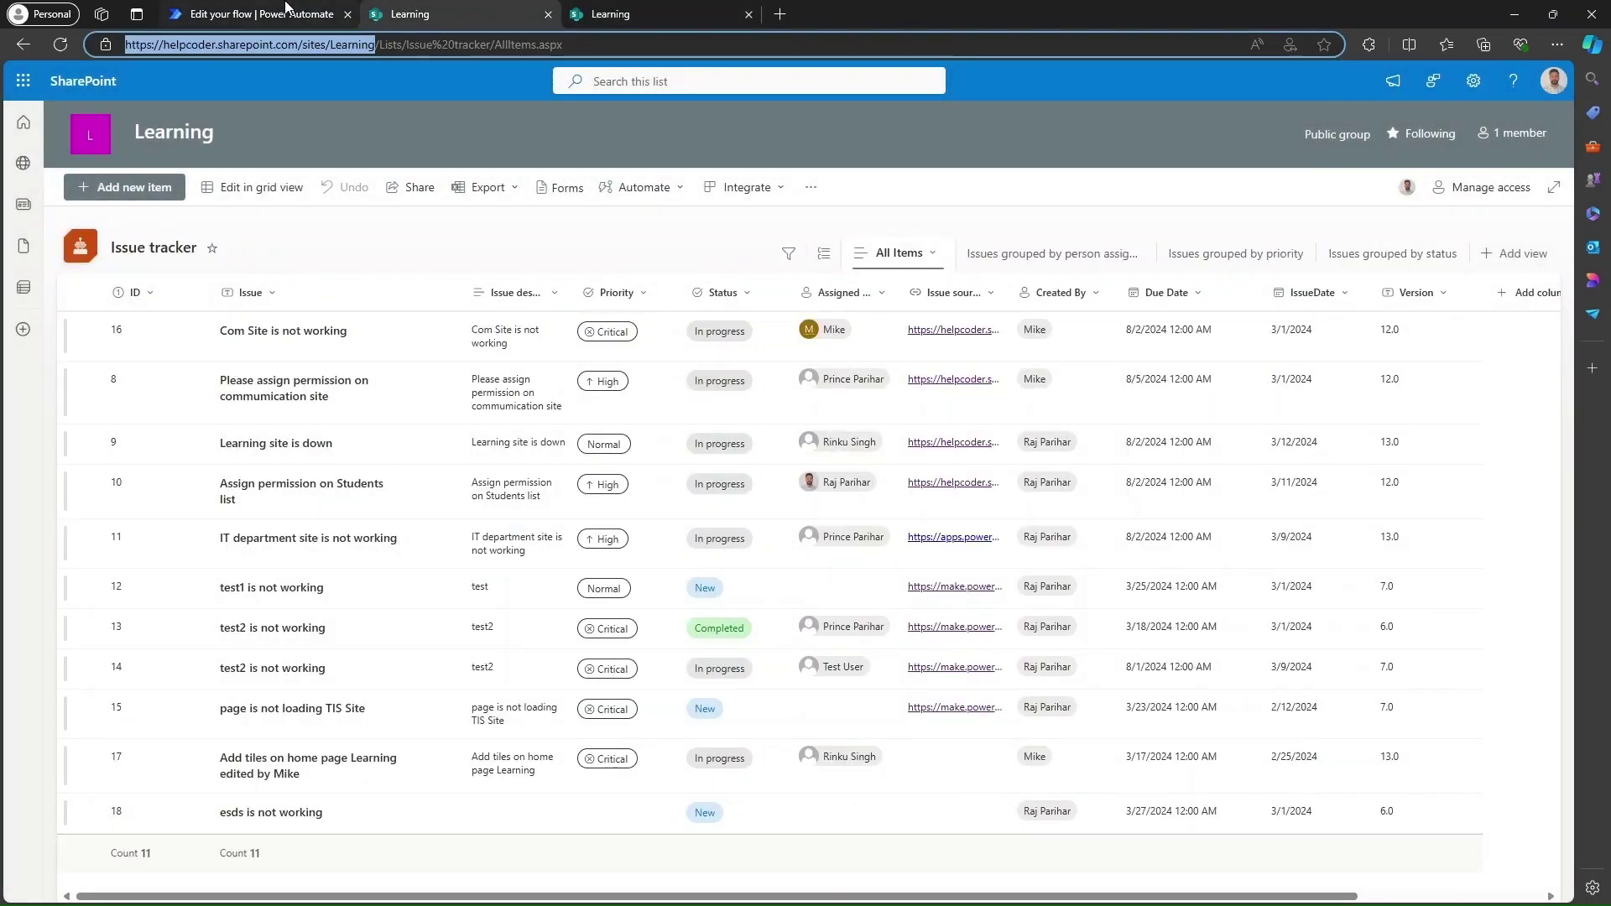
pyautogui.click(285, 12)
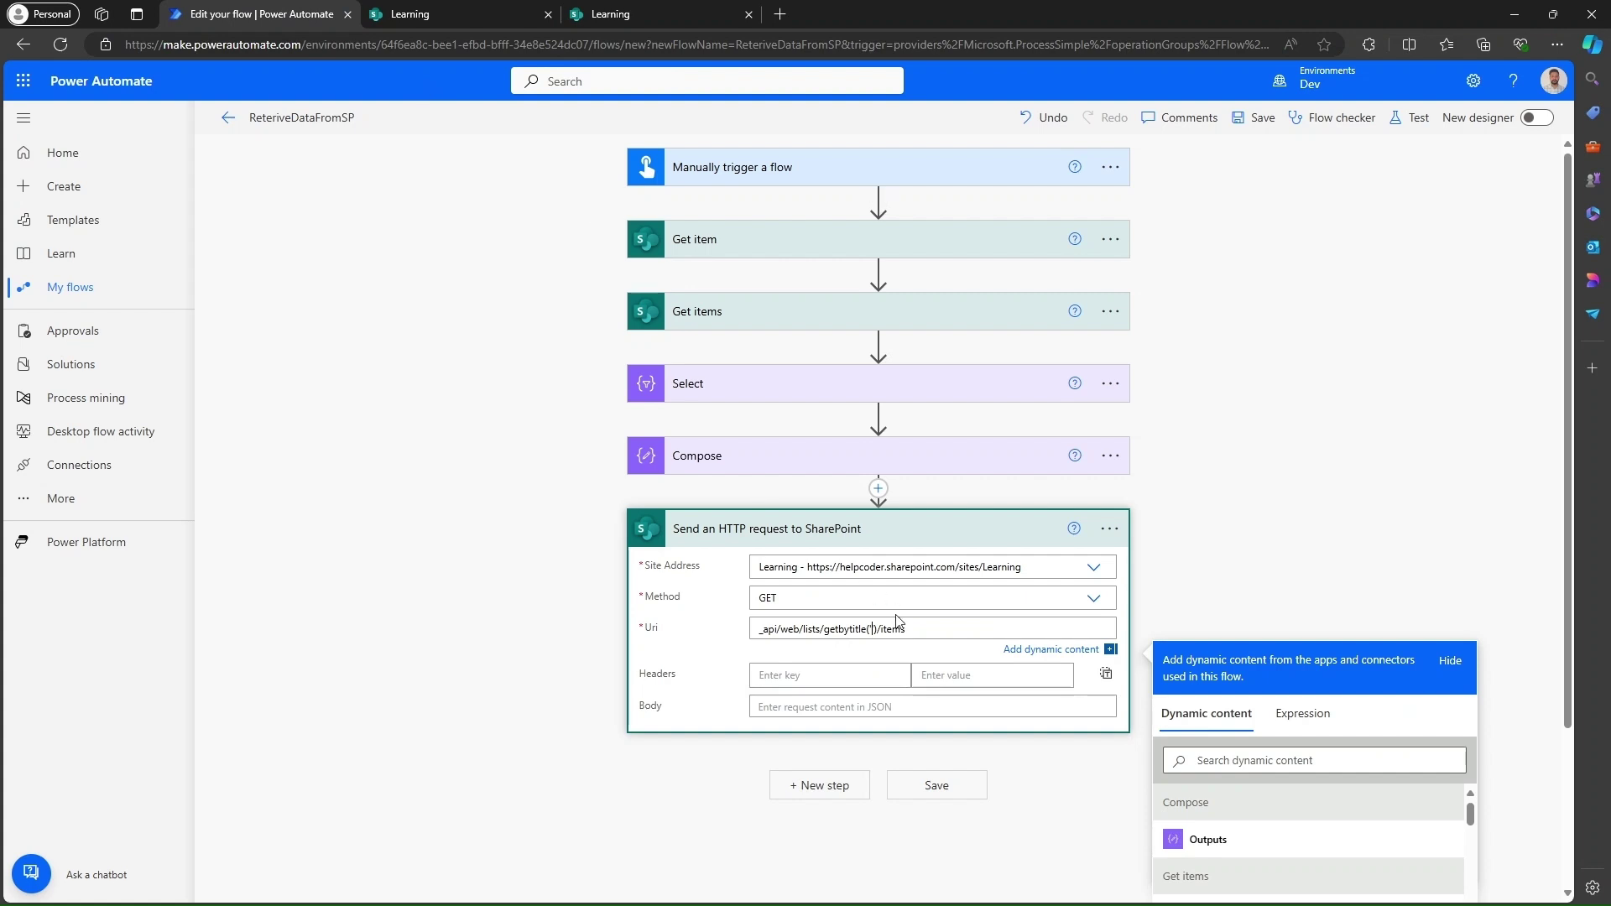
pyautogui.hotkey('ctrl', 'v')
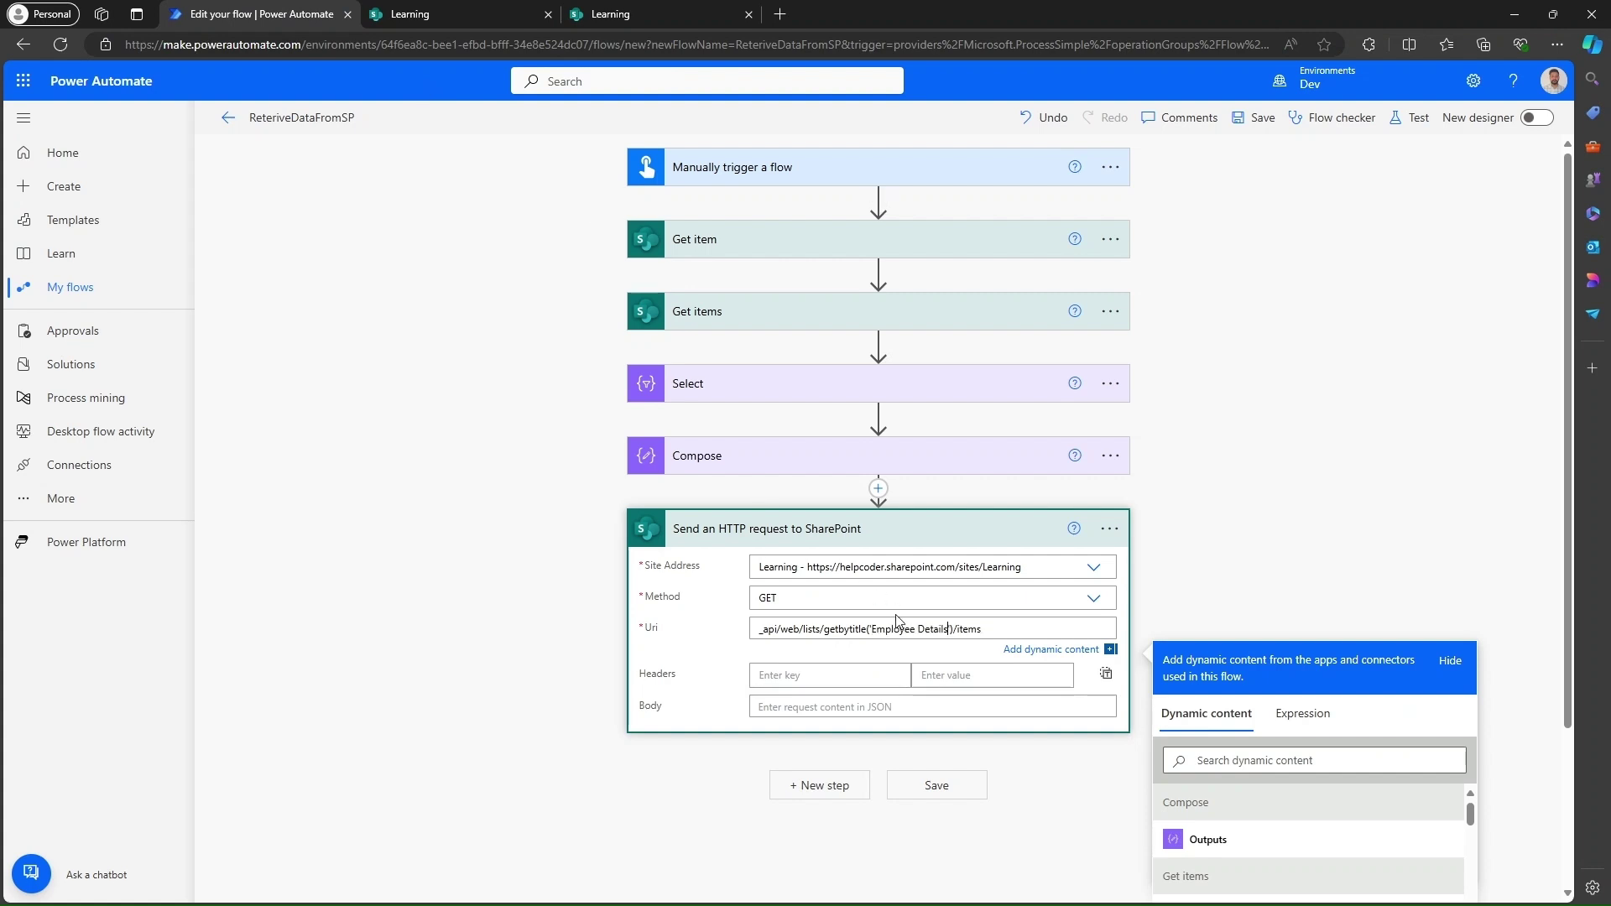
pyautogui.click(949, 545)
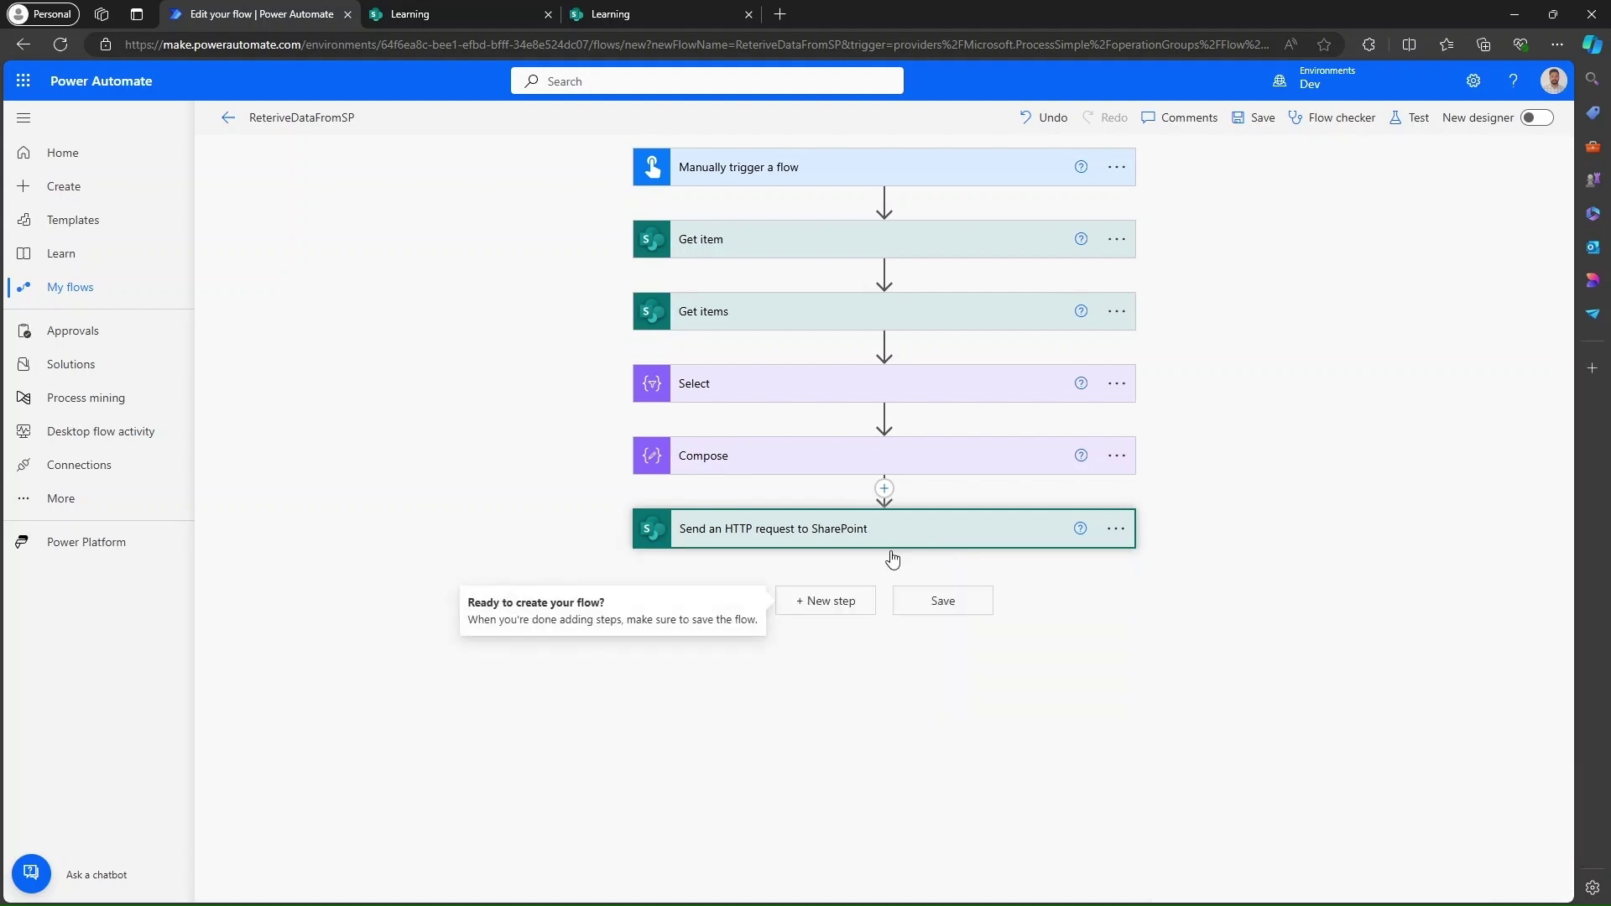
# Step: Add a Data Operation Select action after the HTTP request and open the expression editor for its From value
pyautogui.click(828, 599)
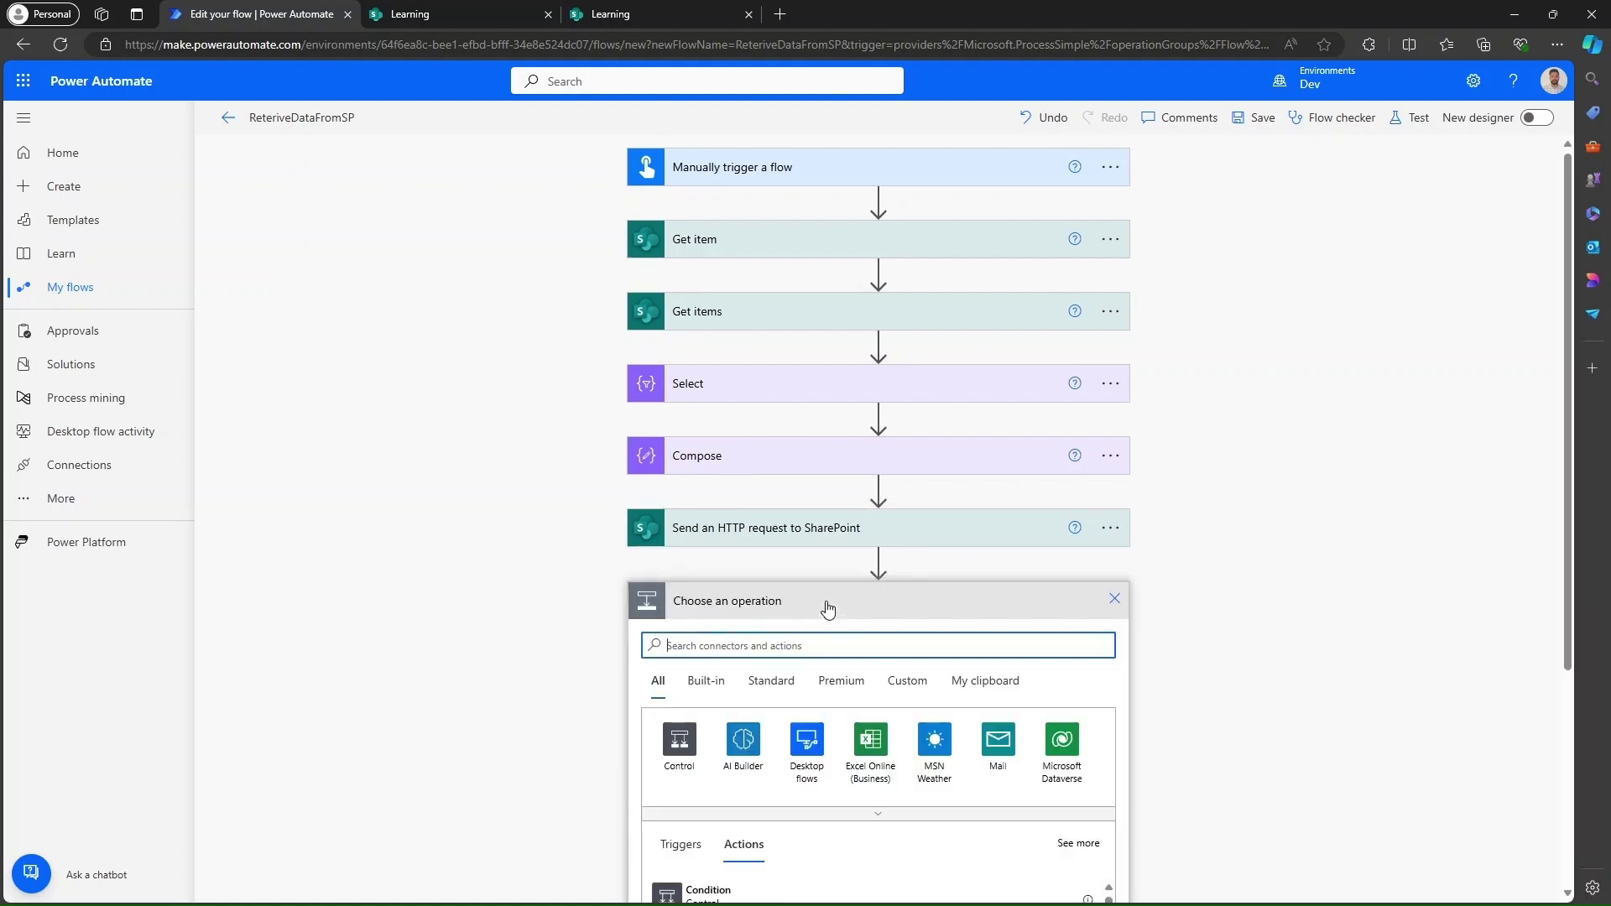
pyautogui.write('select')
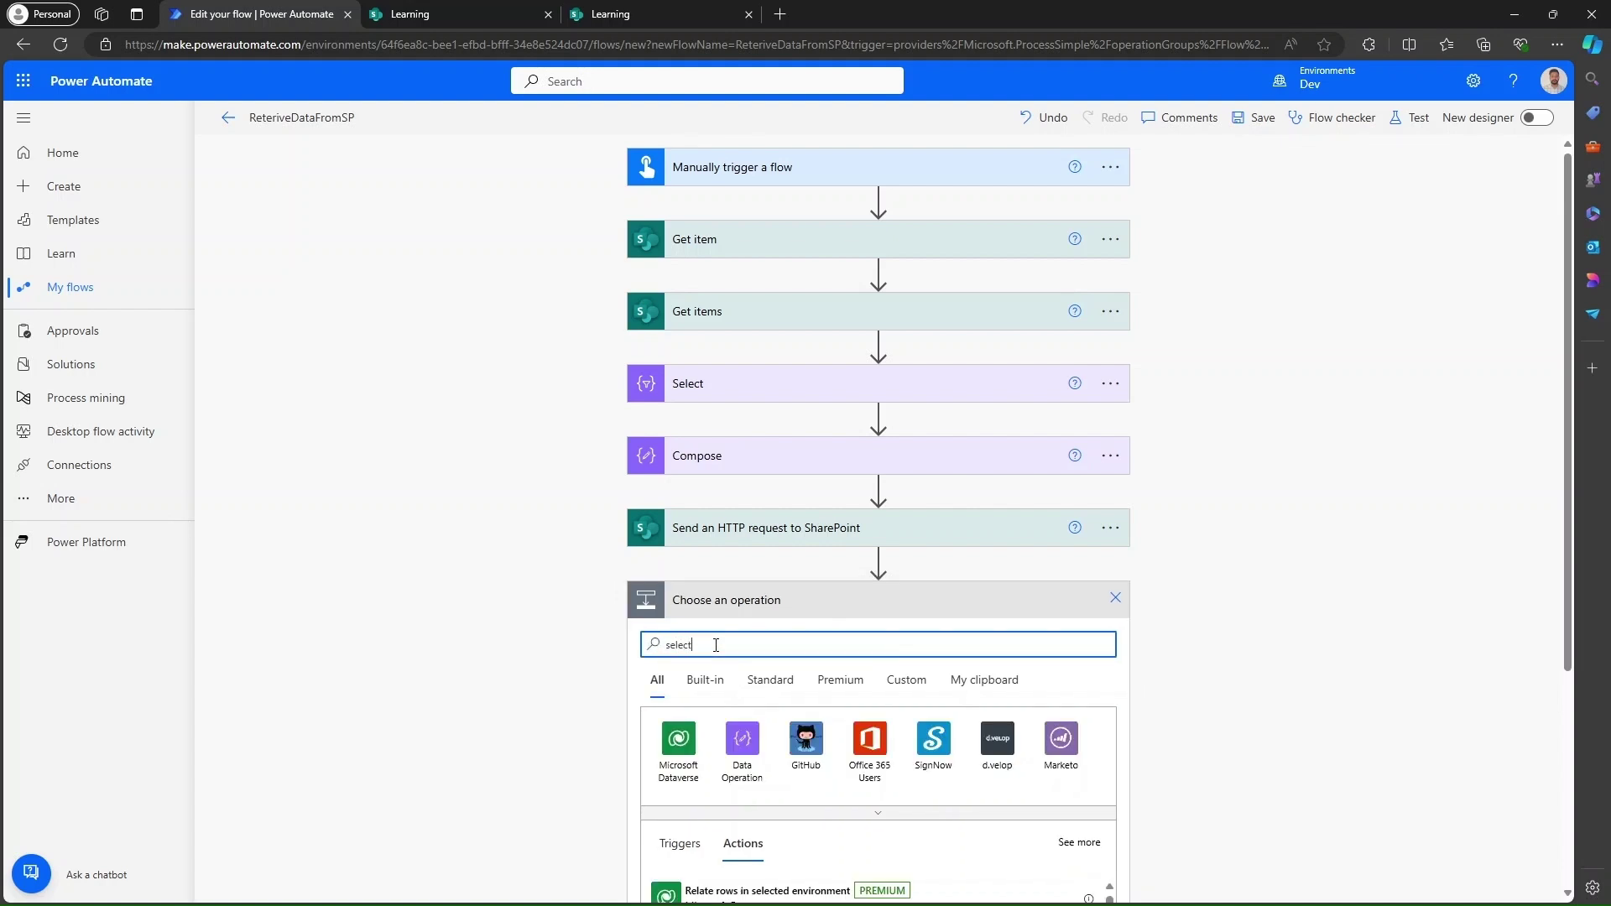
pyautogui.scroll(-2, 787, 721)
pyautogui.click(742, 586)
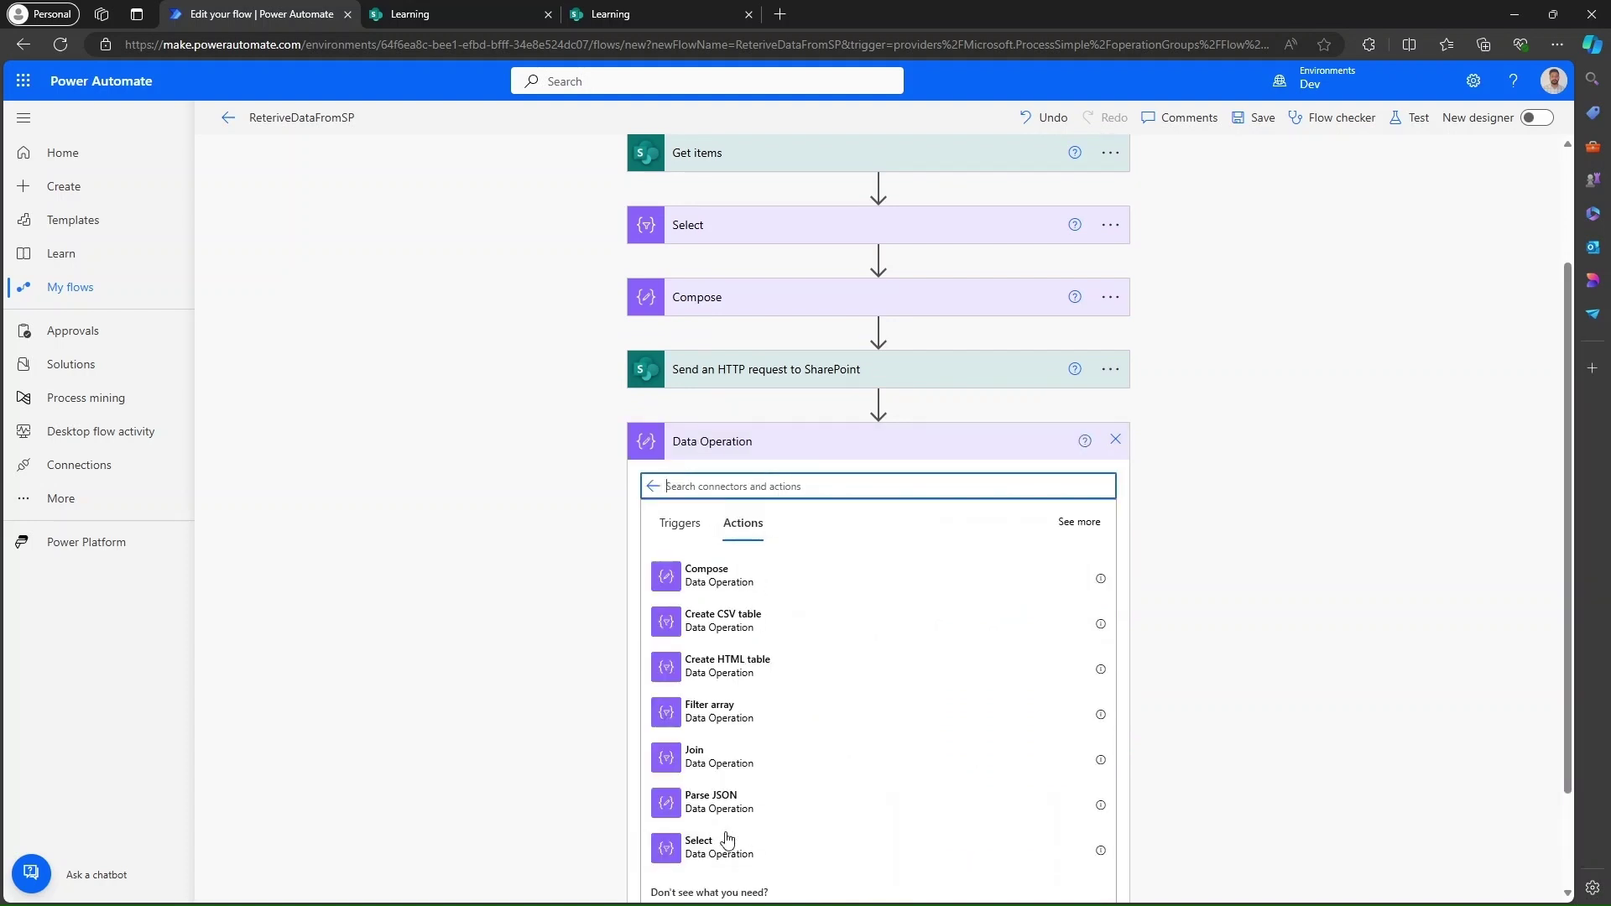
pyautogui.click(712, 862)
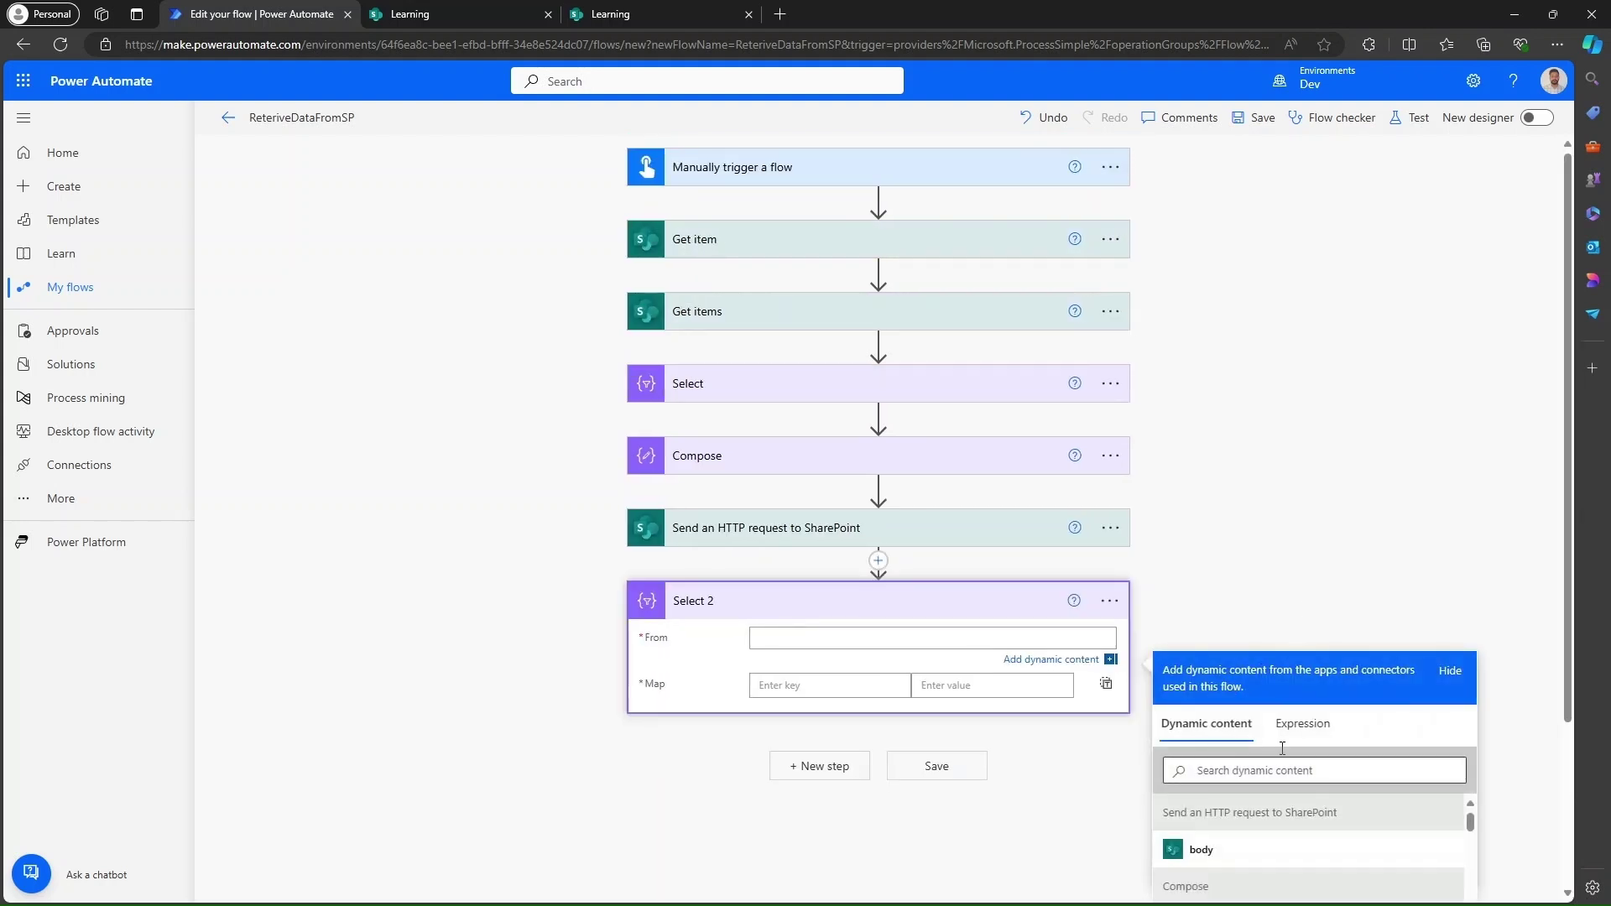
pyautogui.click(1300, 734)
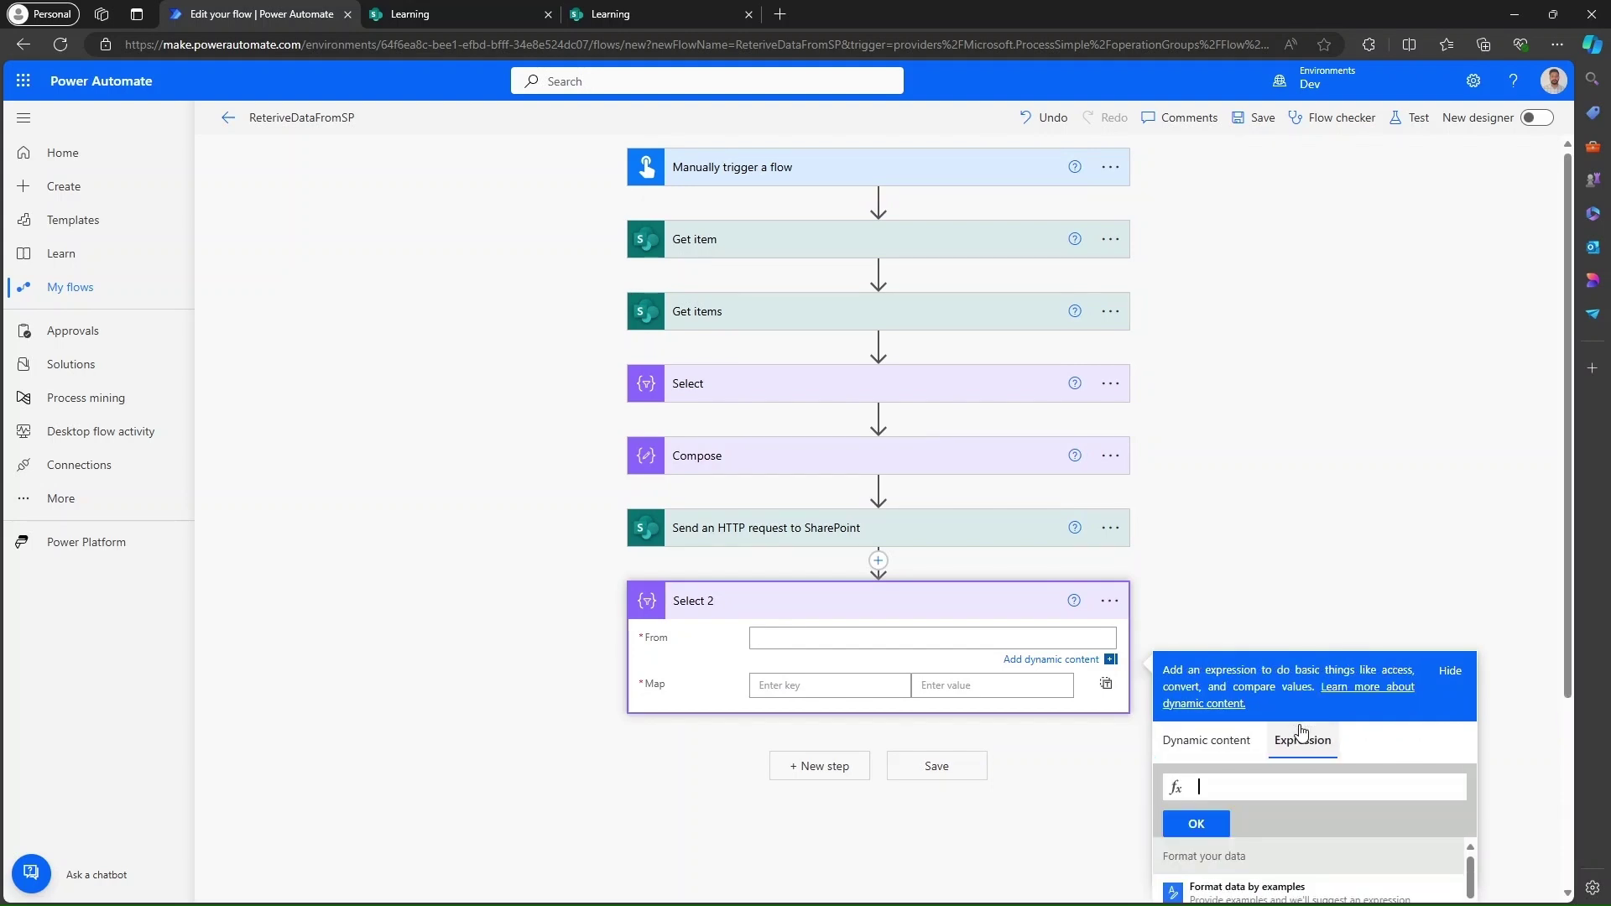
# Step: Rename the Send an HTTP request to SharePoint action as GetItemsRestApi
pyautogui.click(1111, 526)
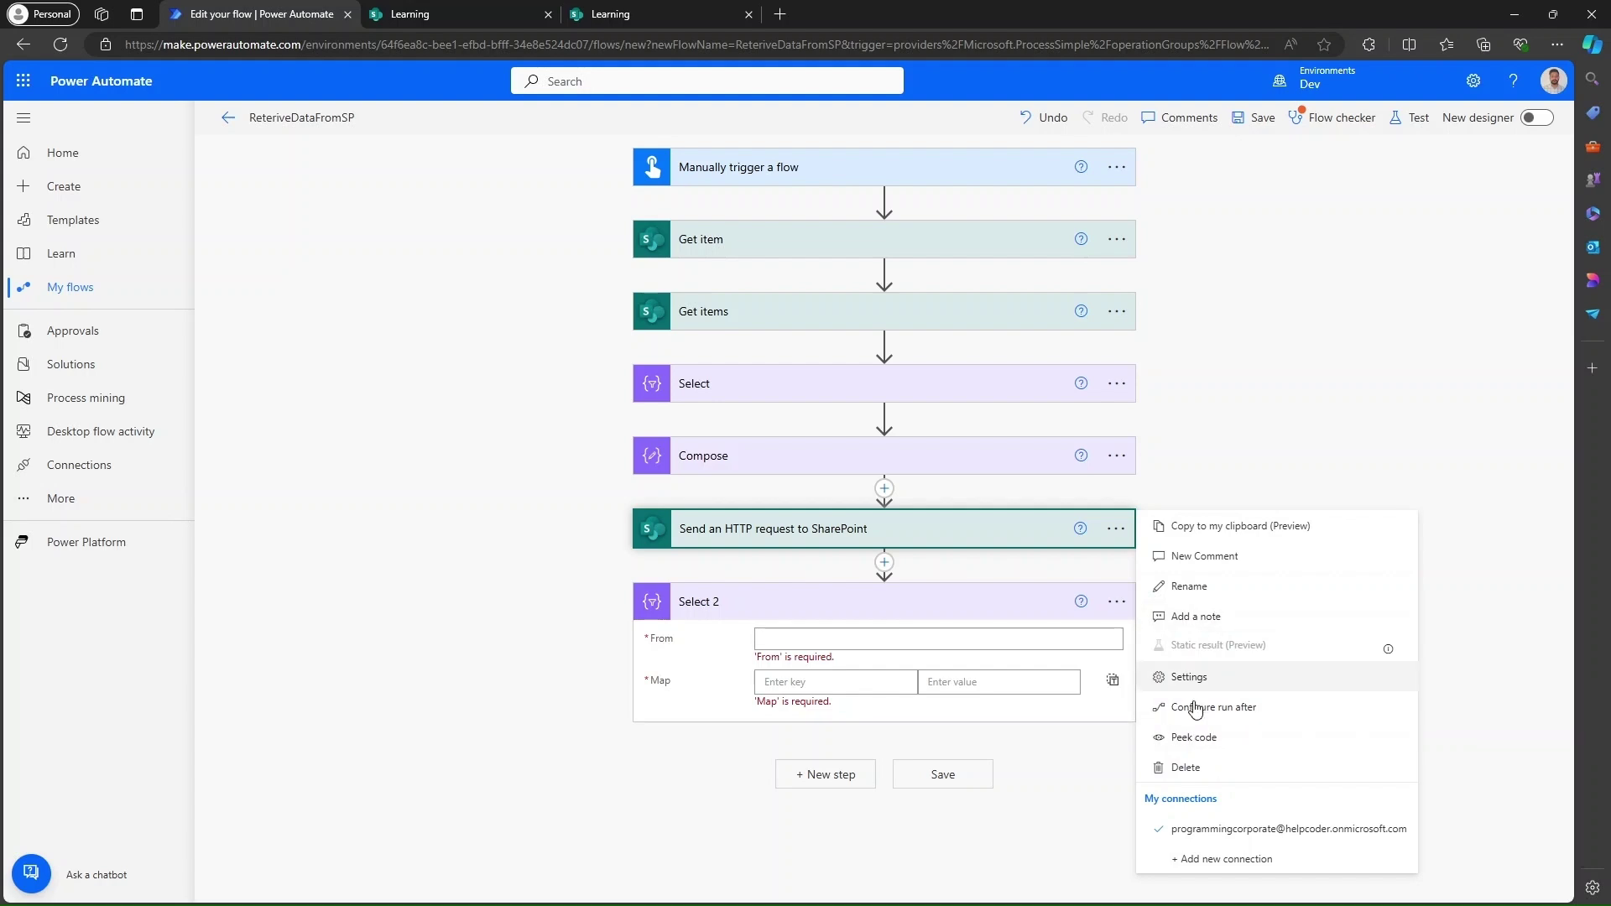
pyautogui.click(1196, 588)
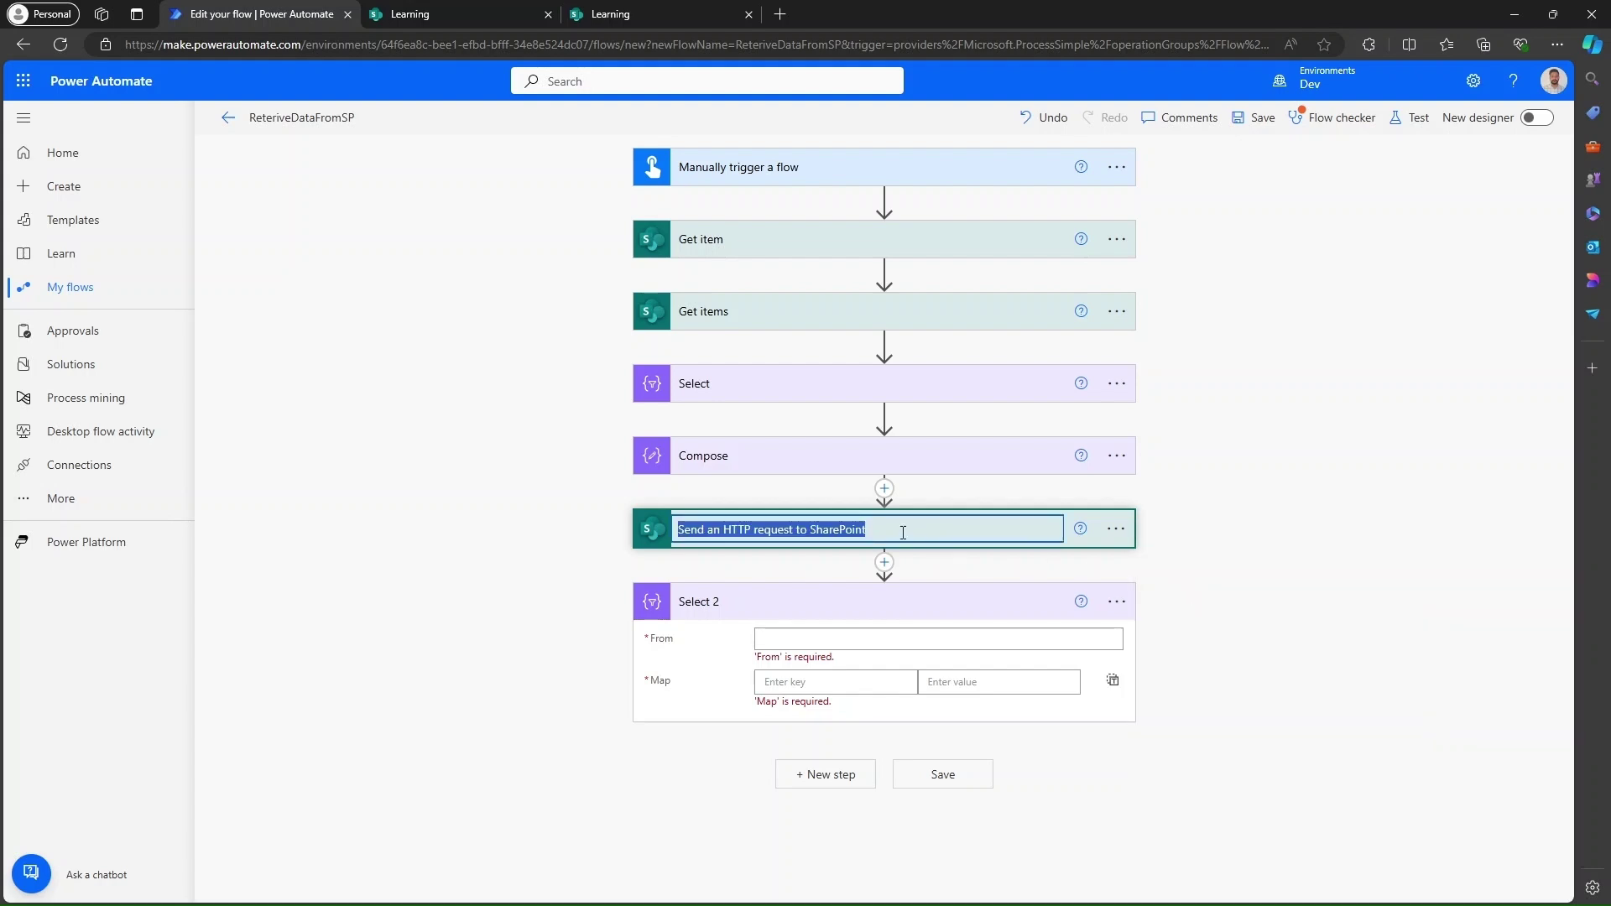
pyautogui.press('BackSpace')
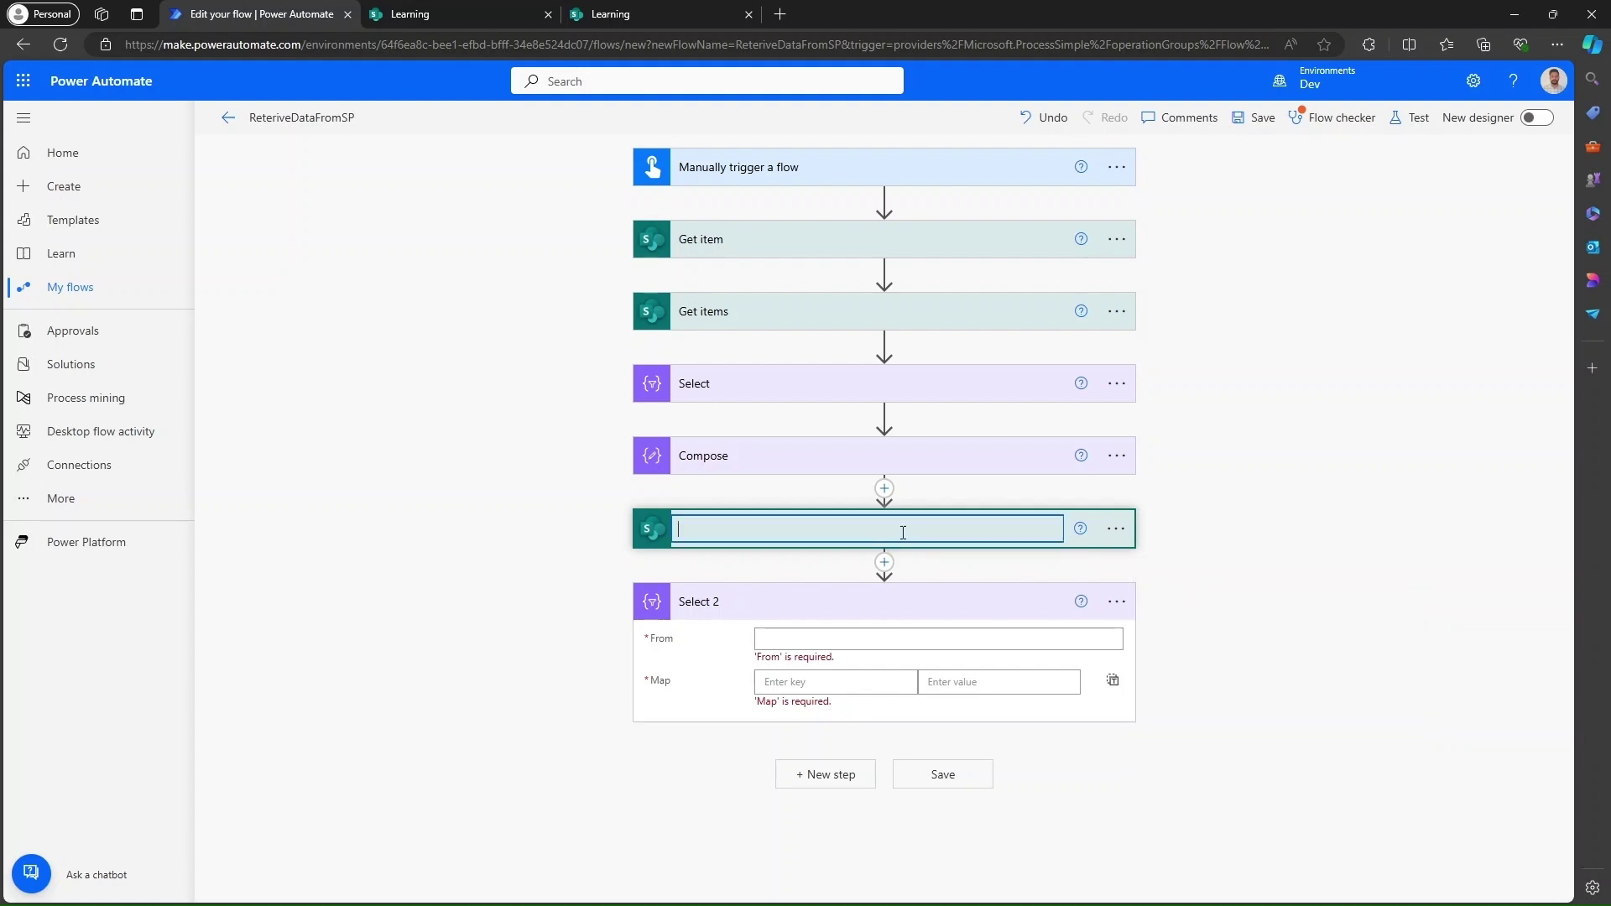
pyautogui.write('GetItemsRestApi')
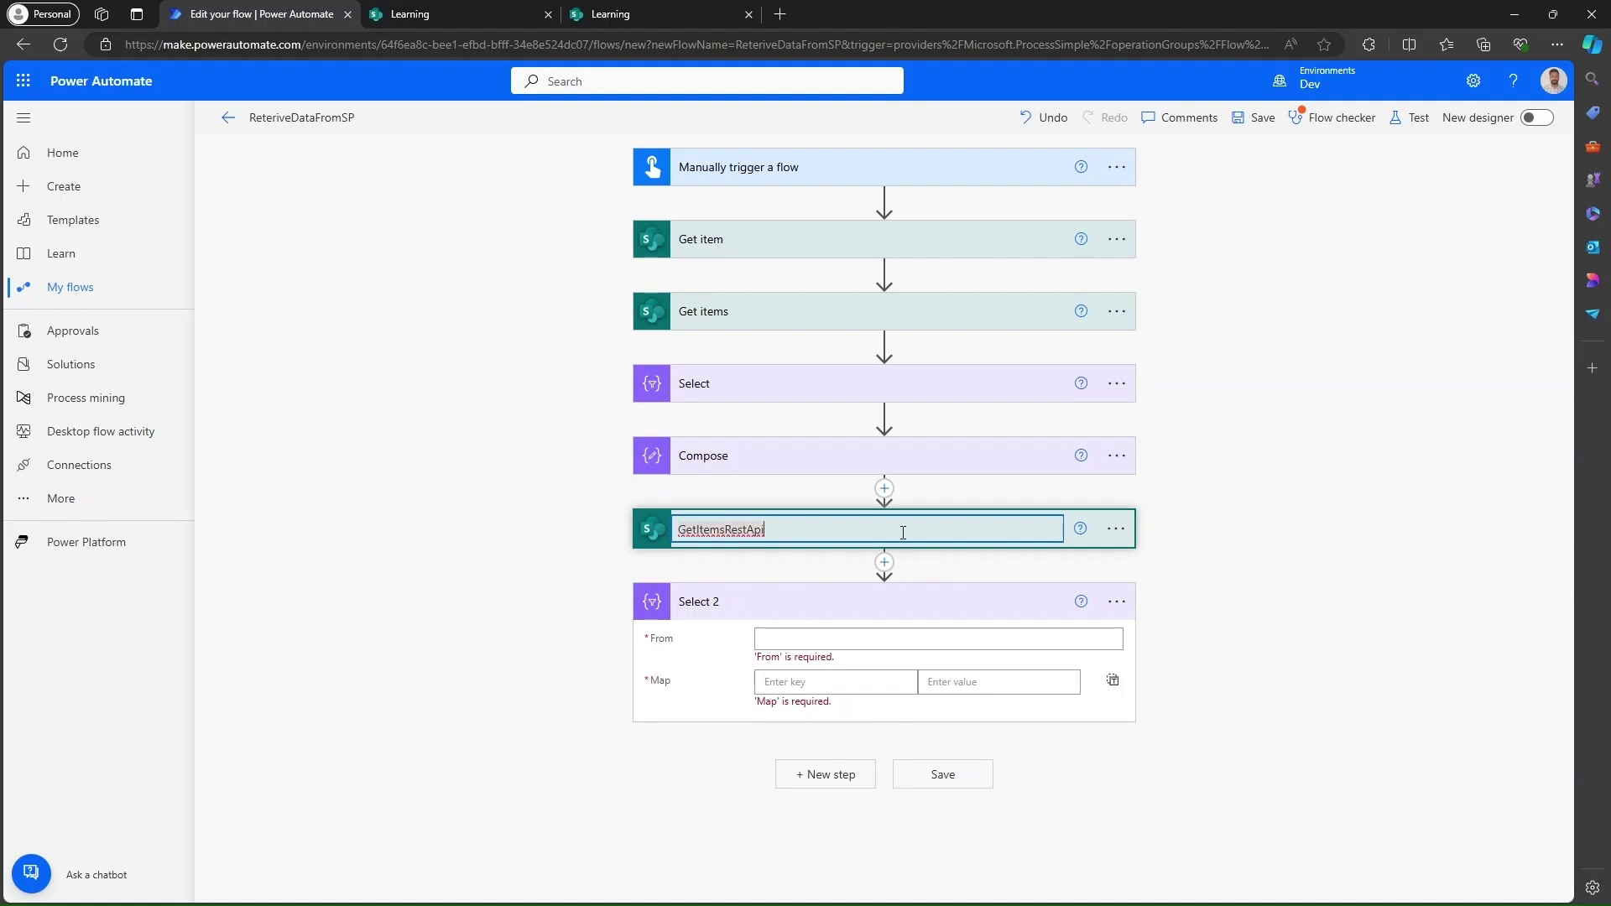
pyautogui.press('Return')
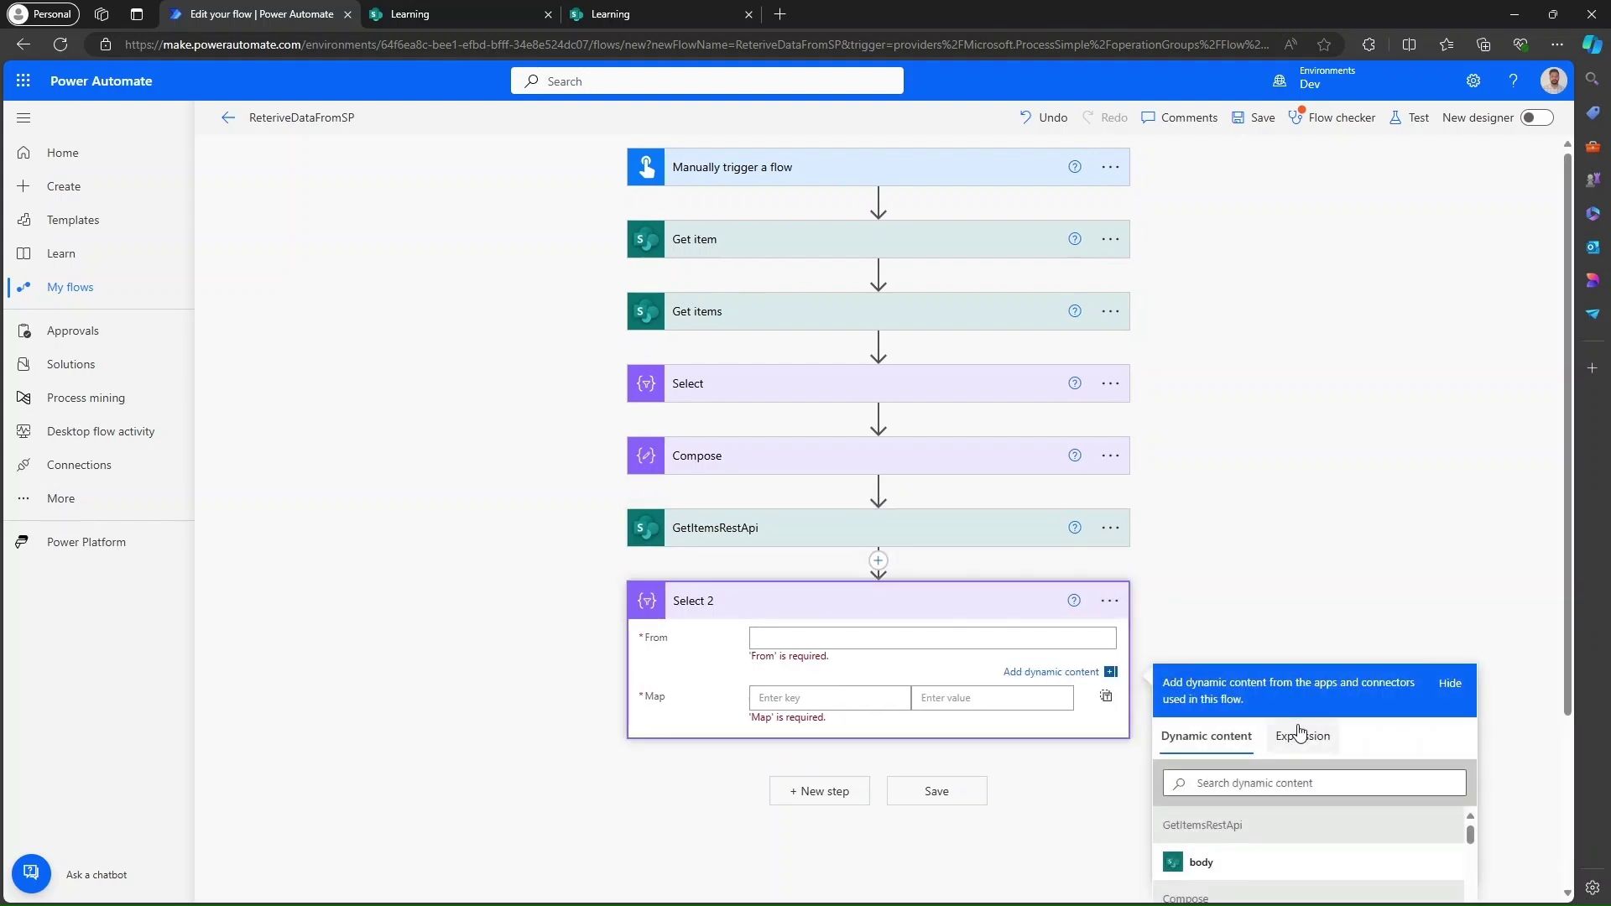
# Step: Set the From value of Select 2 to the expression body('GetItemsRestApi')?['results']?['ID']
pyautogui.click(1300, 734)
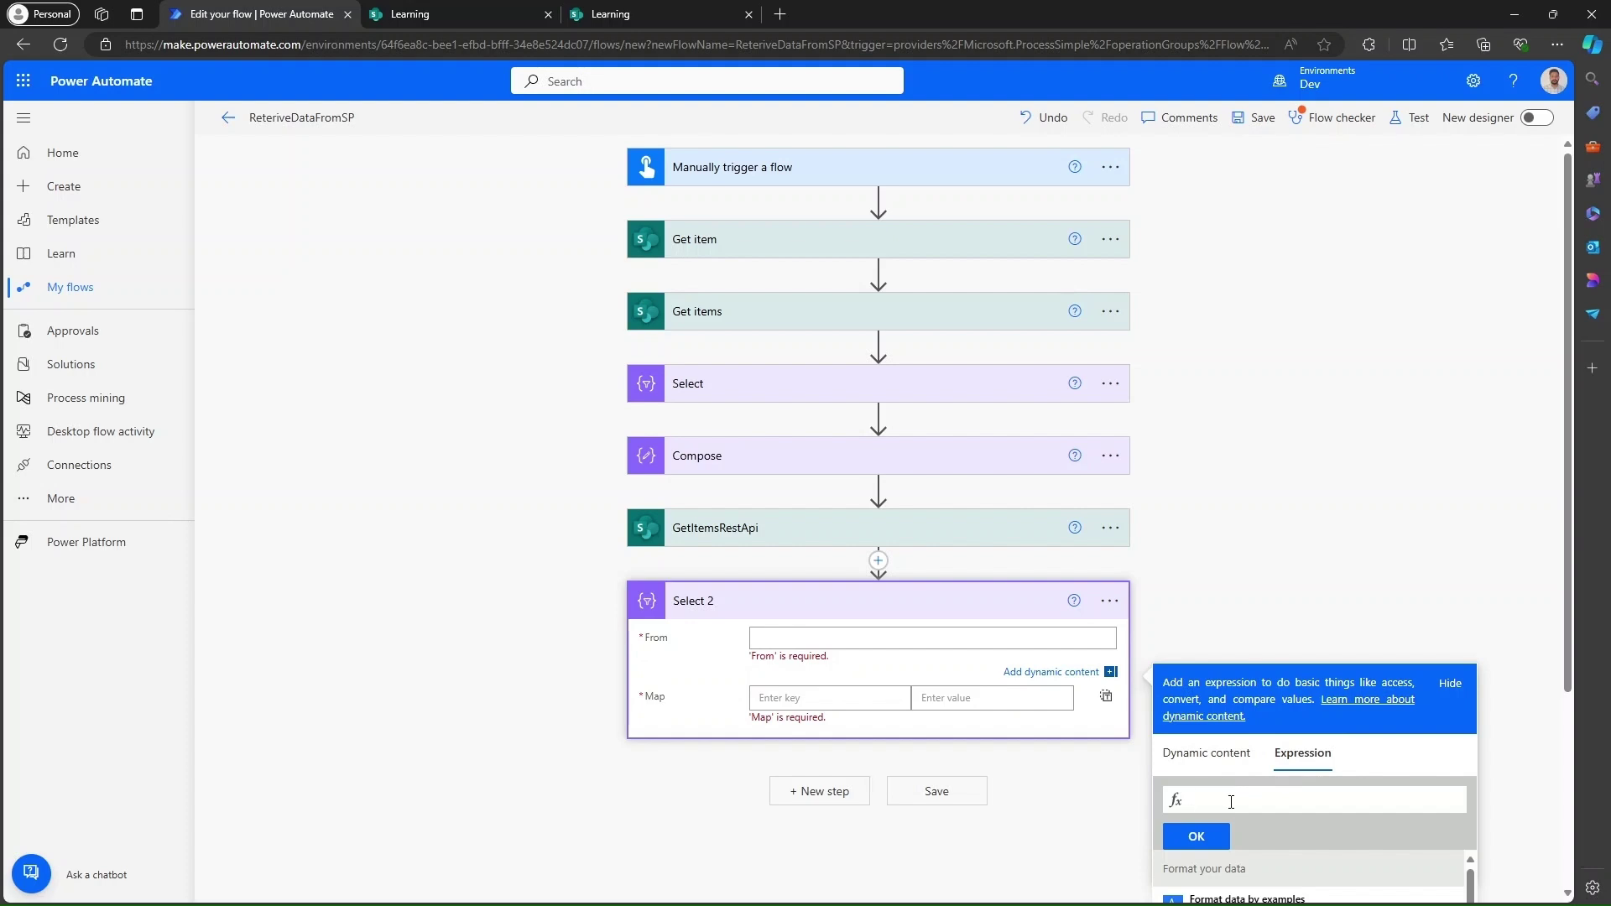
pyautogui.write('body')
pyautogui.press('Escape')
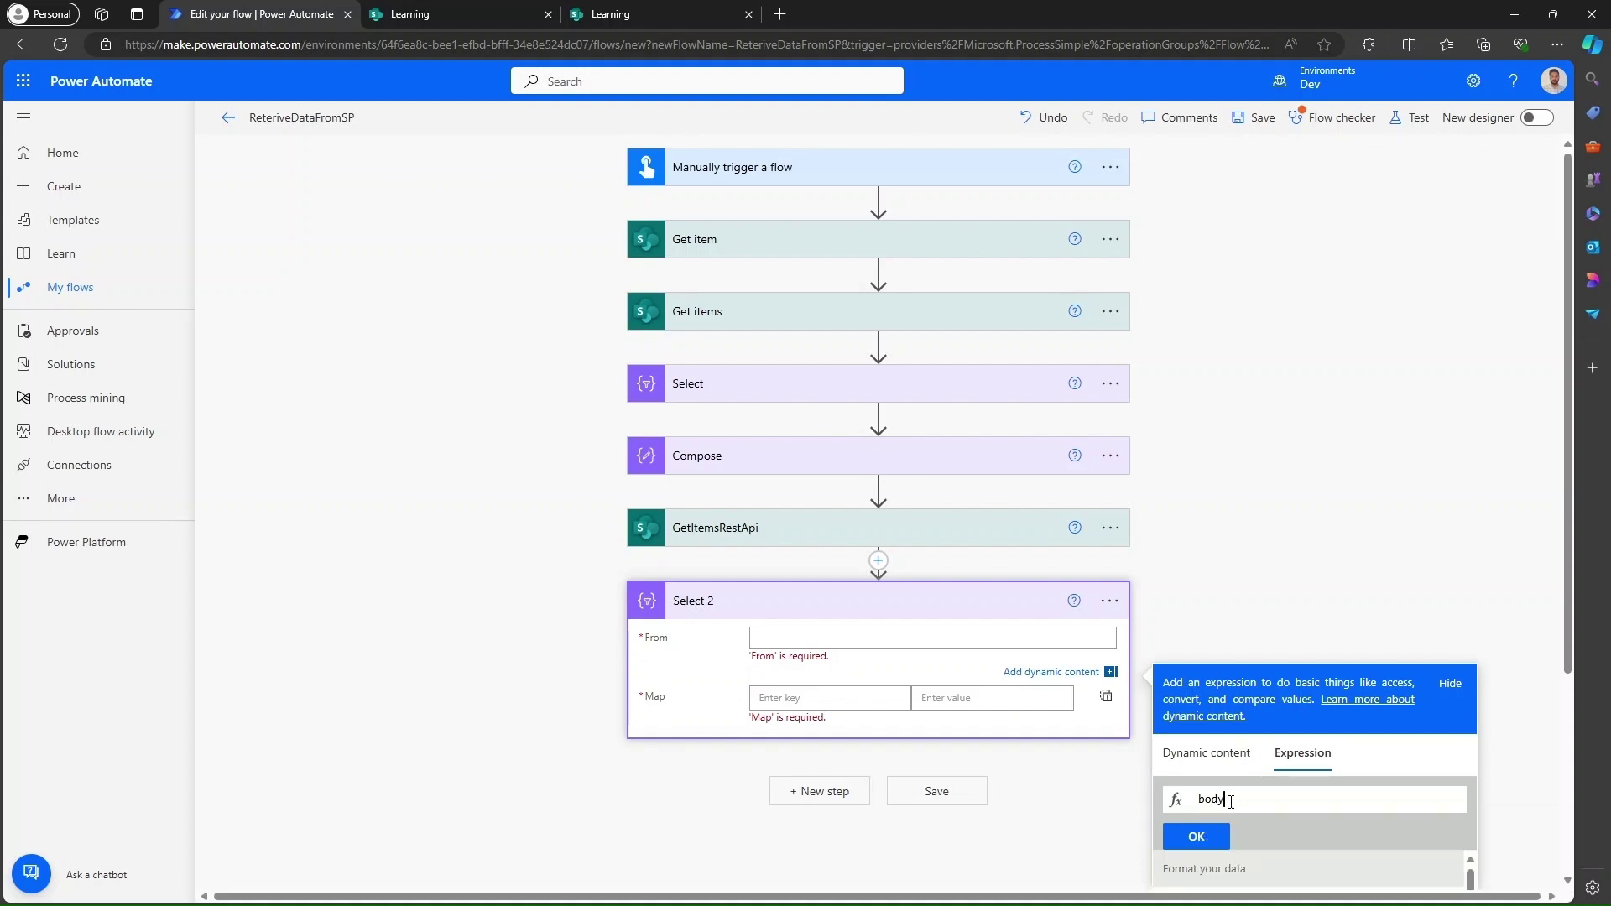
pyautogui.write('(')
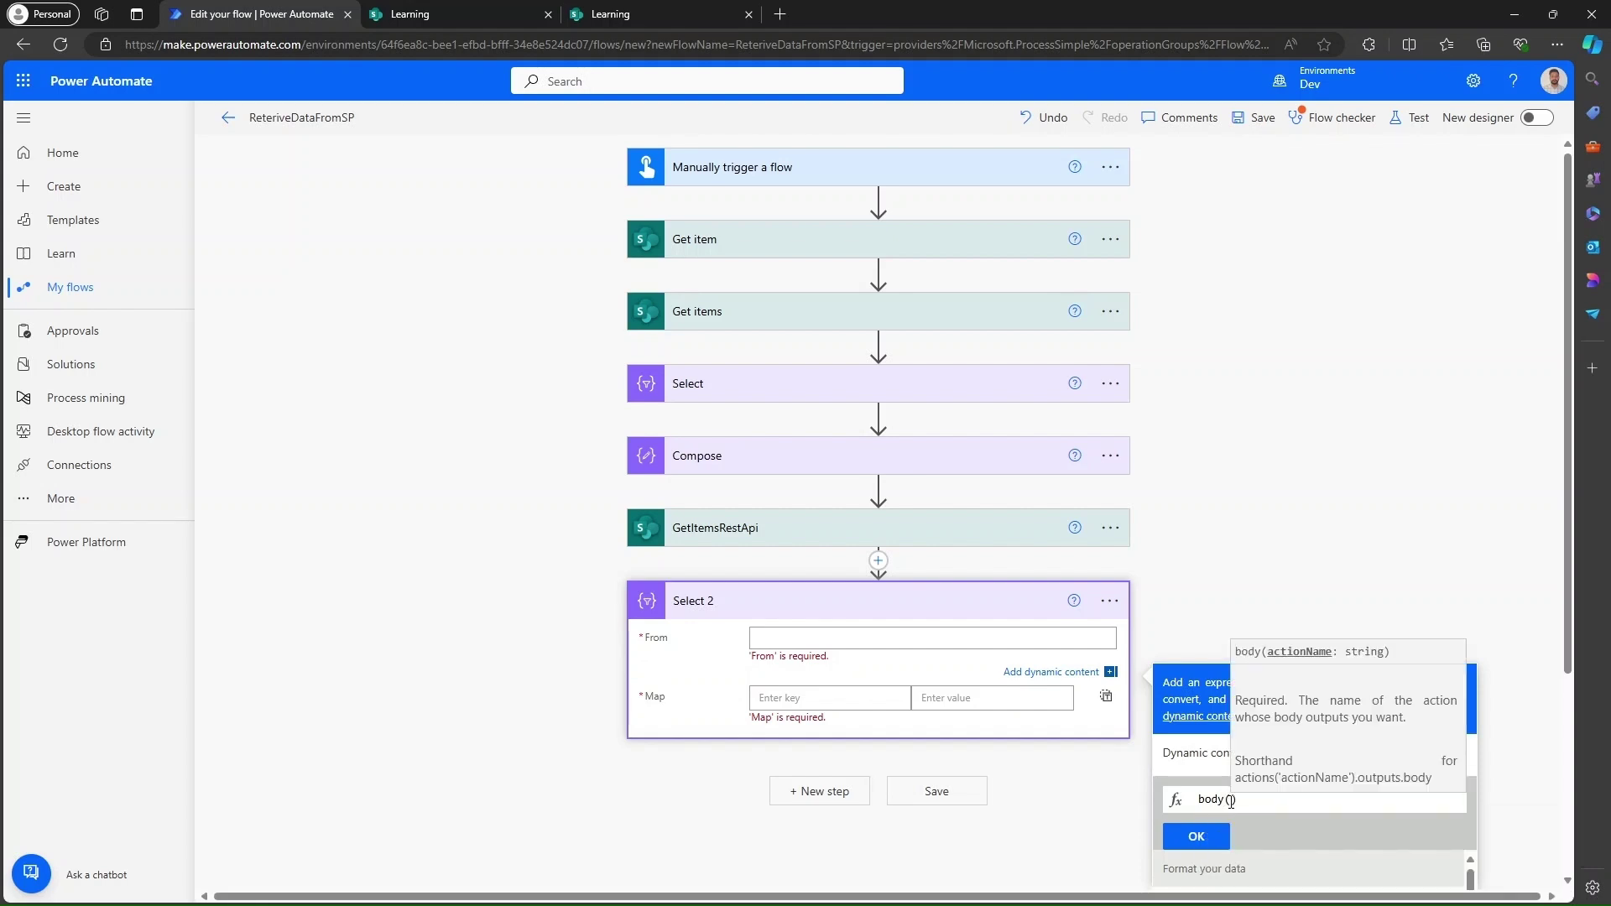
pyautogui.write("'")
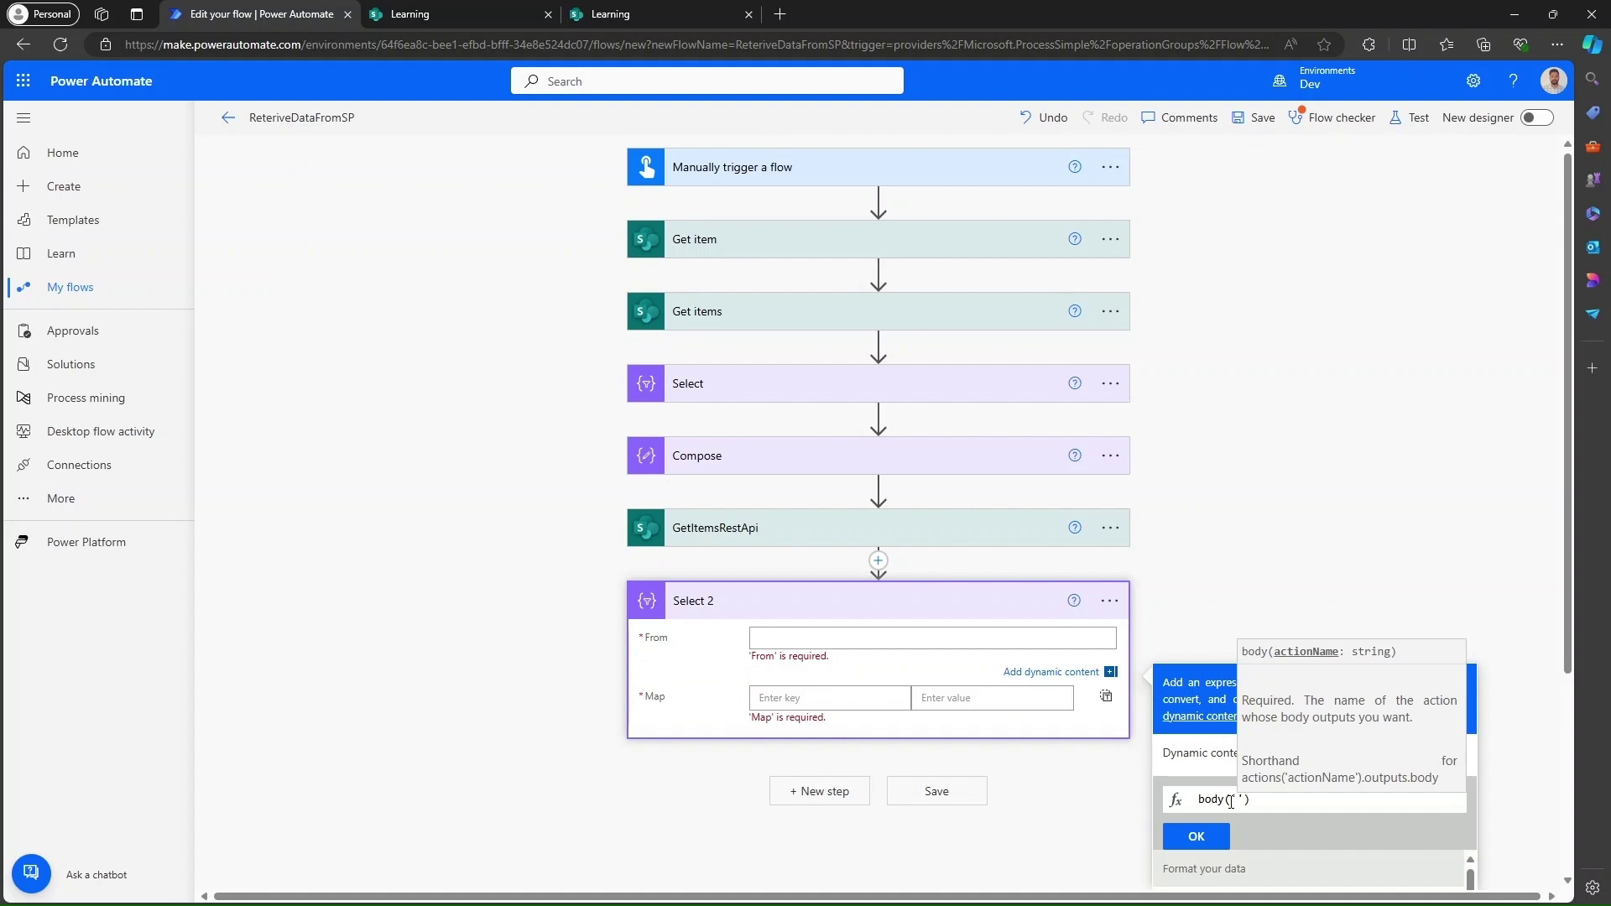
pyautogui.write('GetI')
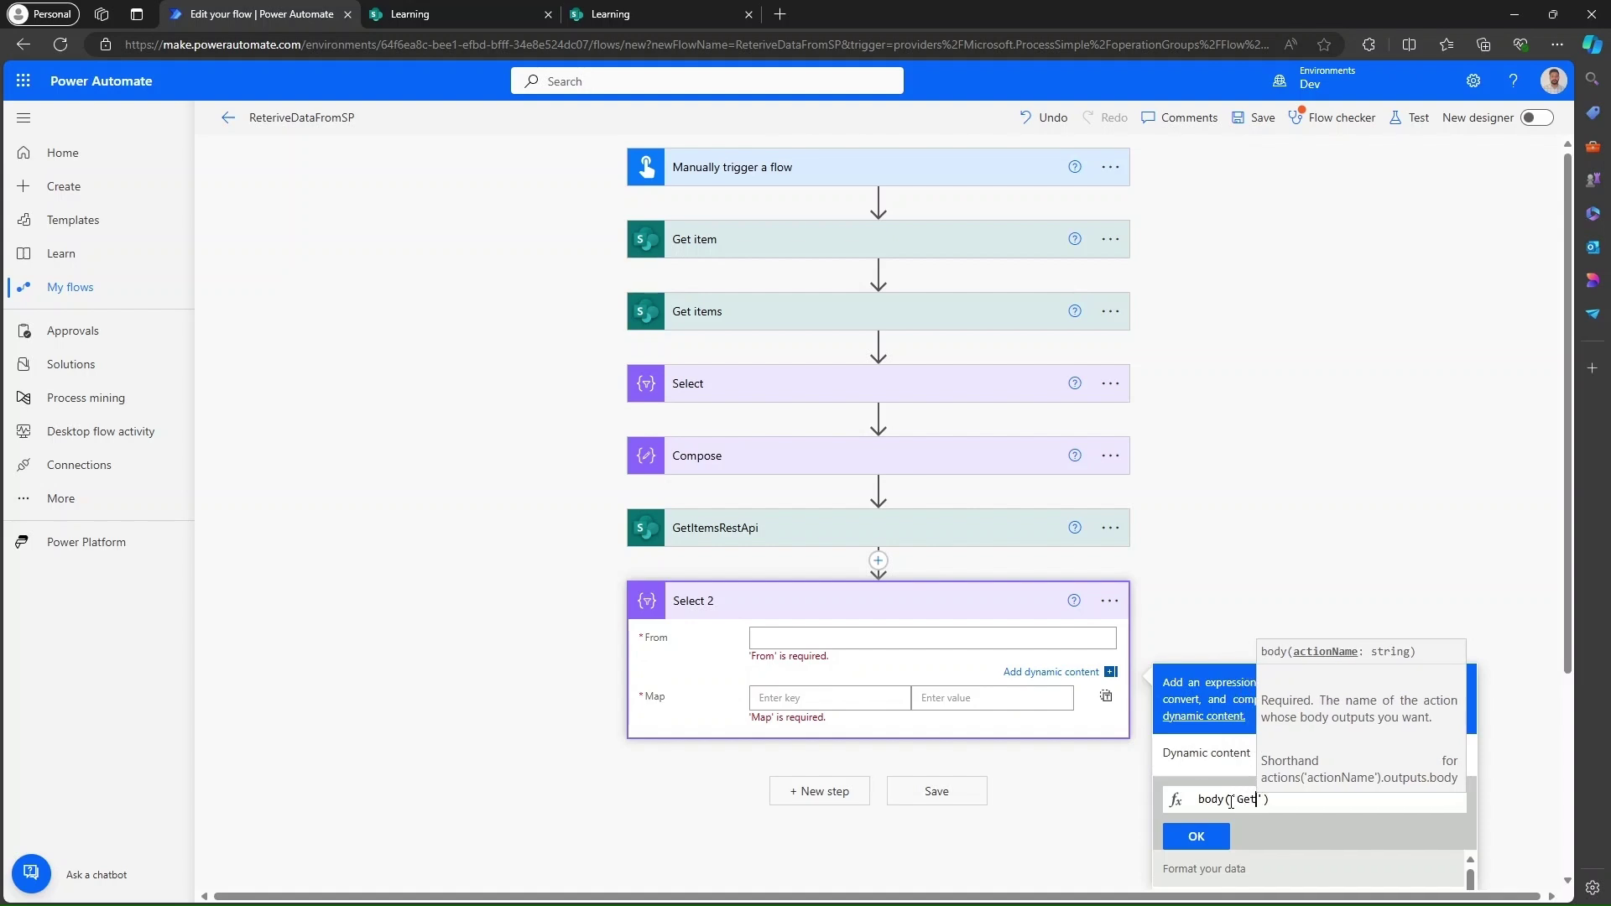
pyautogui.write('tems')
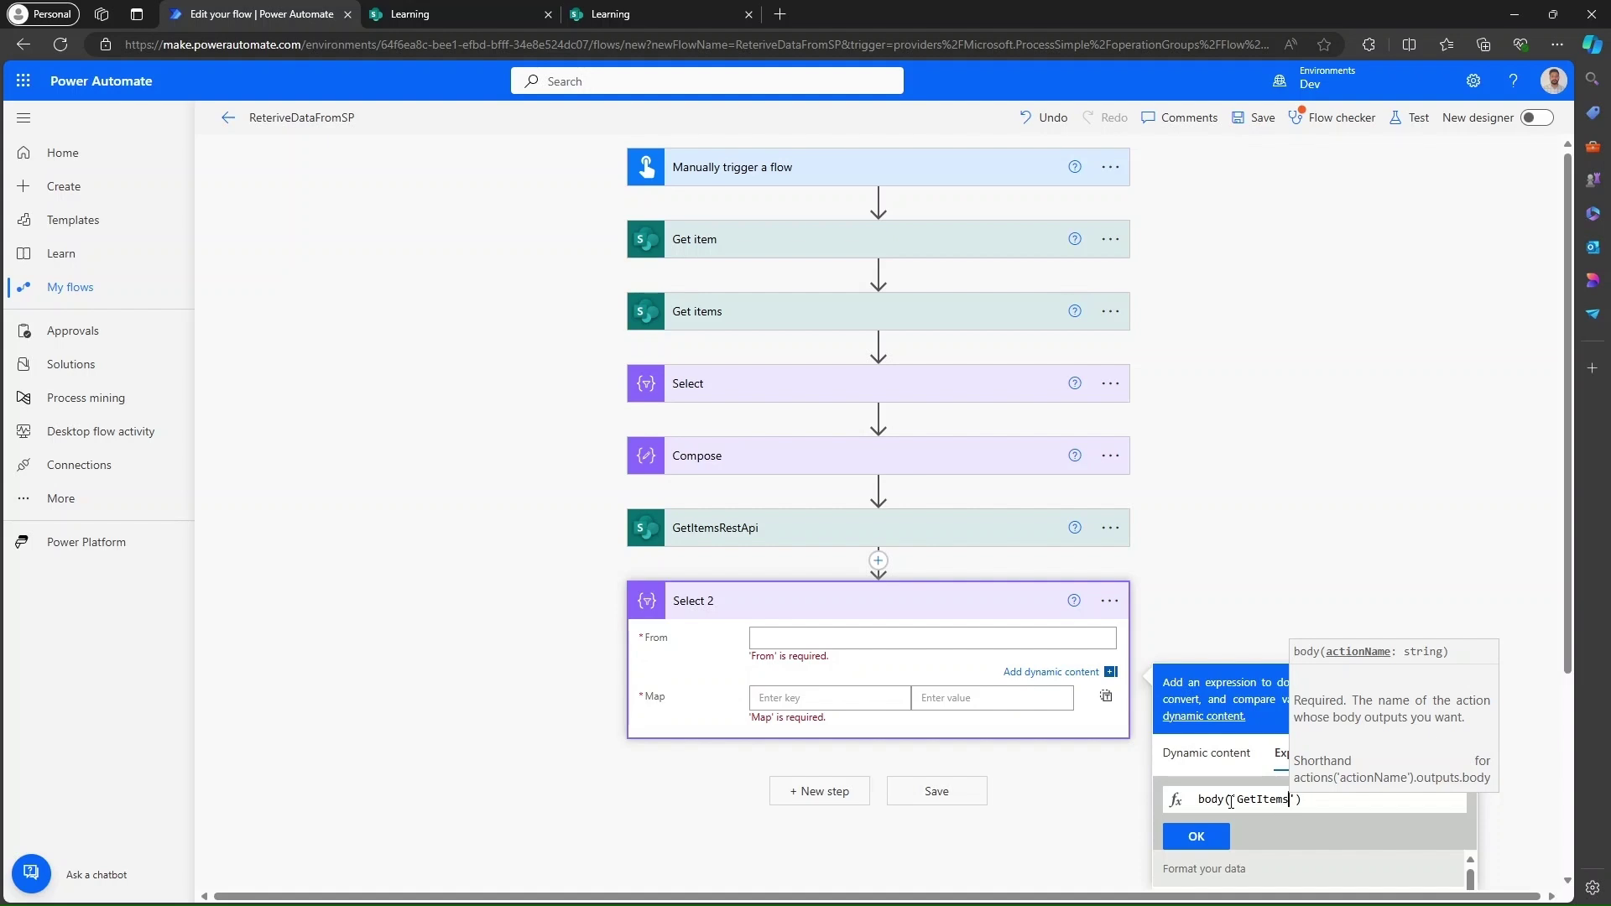
pyautogui.write('Res')
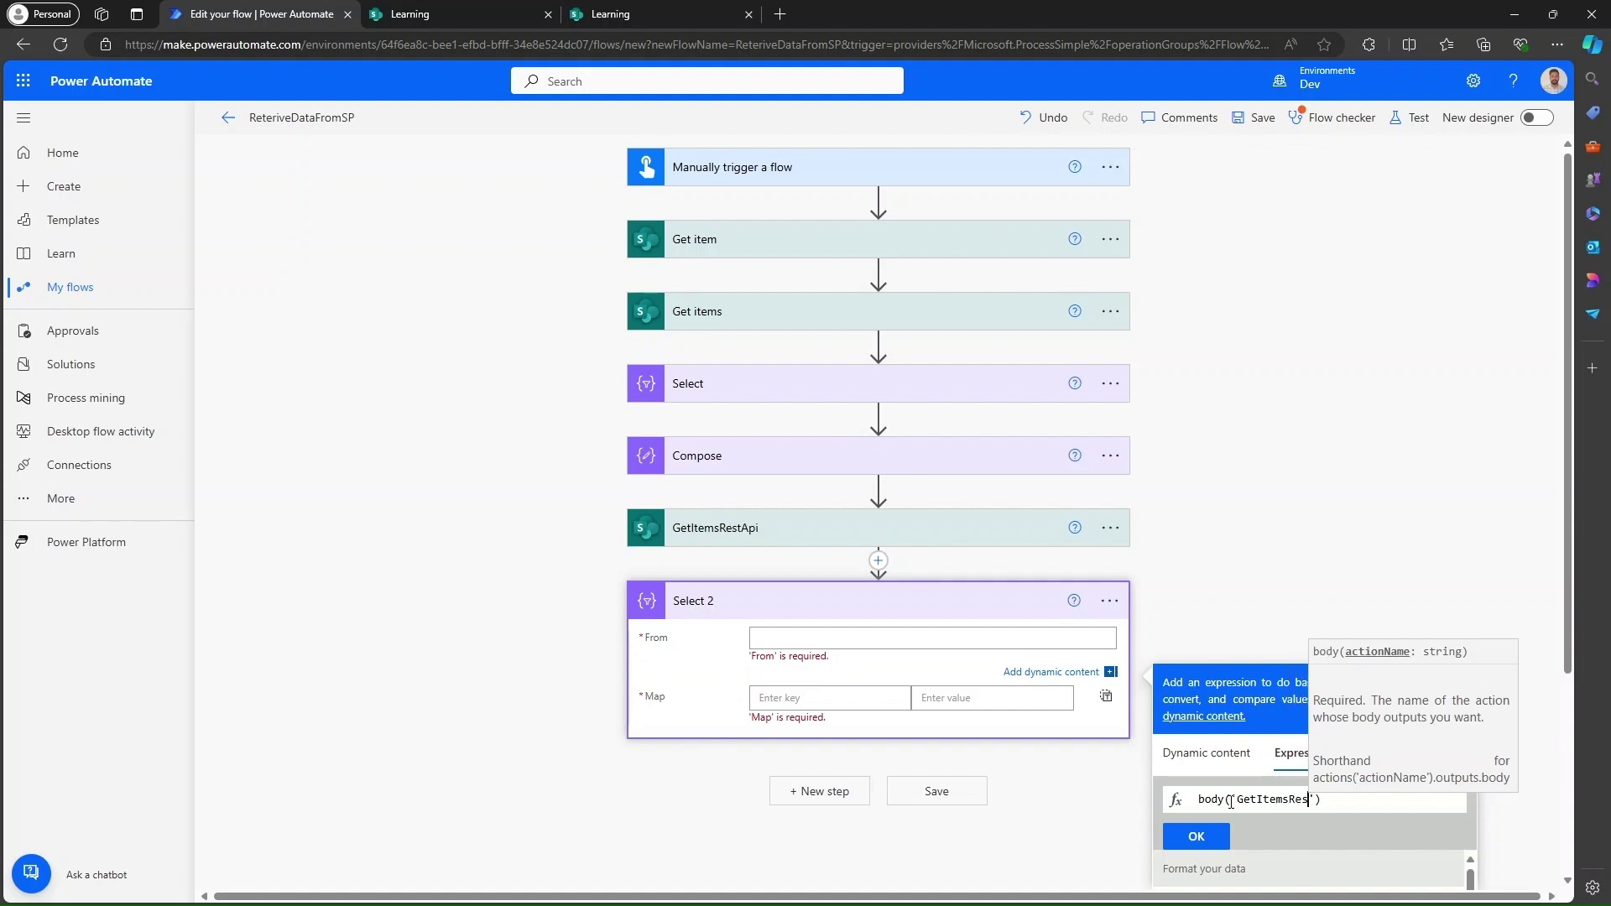
pyautogui.write('t')
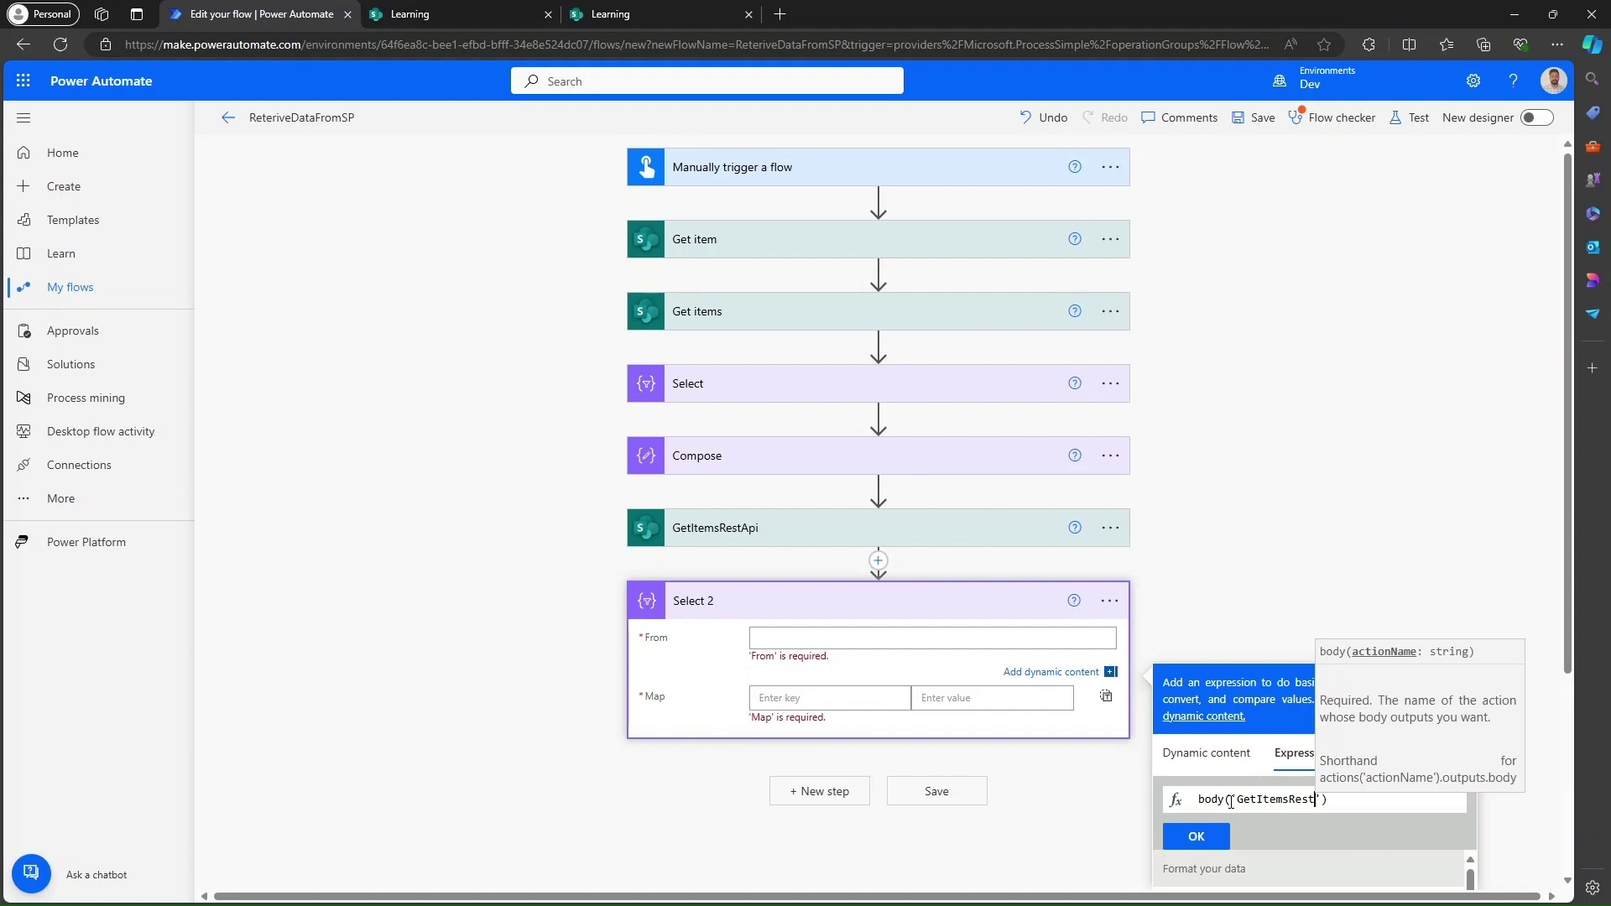
pyautogui.write('Api')
pyautogui.press('Right')
pyautogui.press('Right')
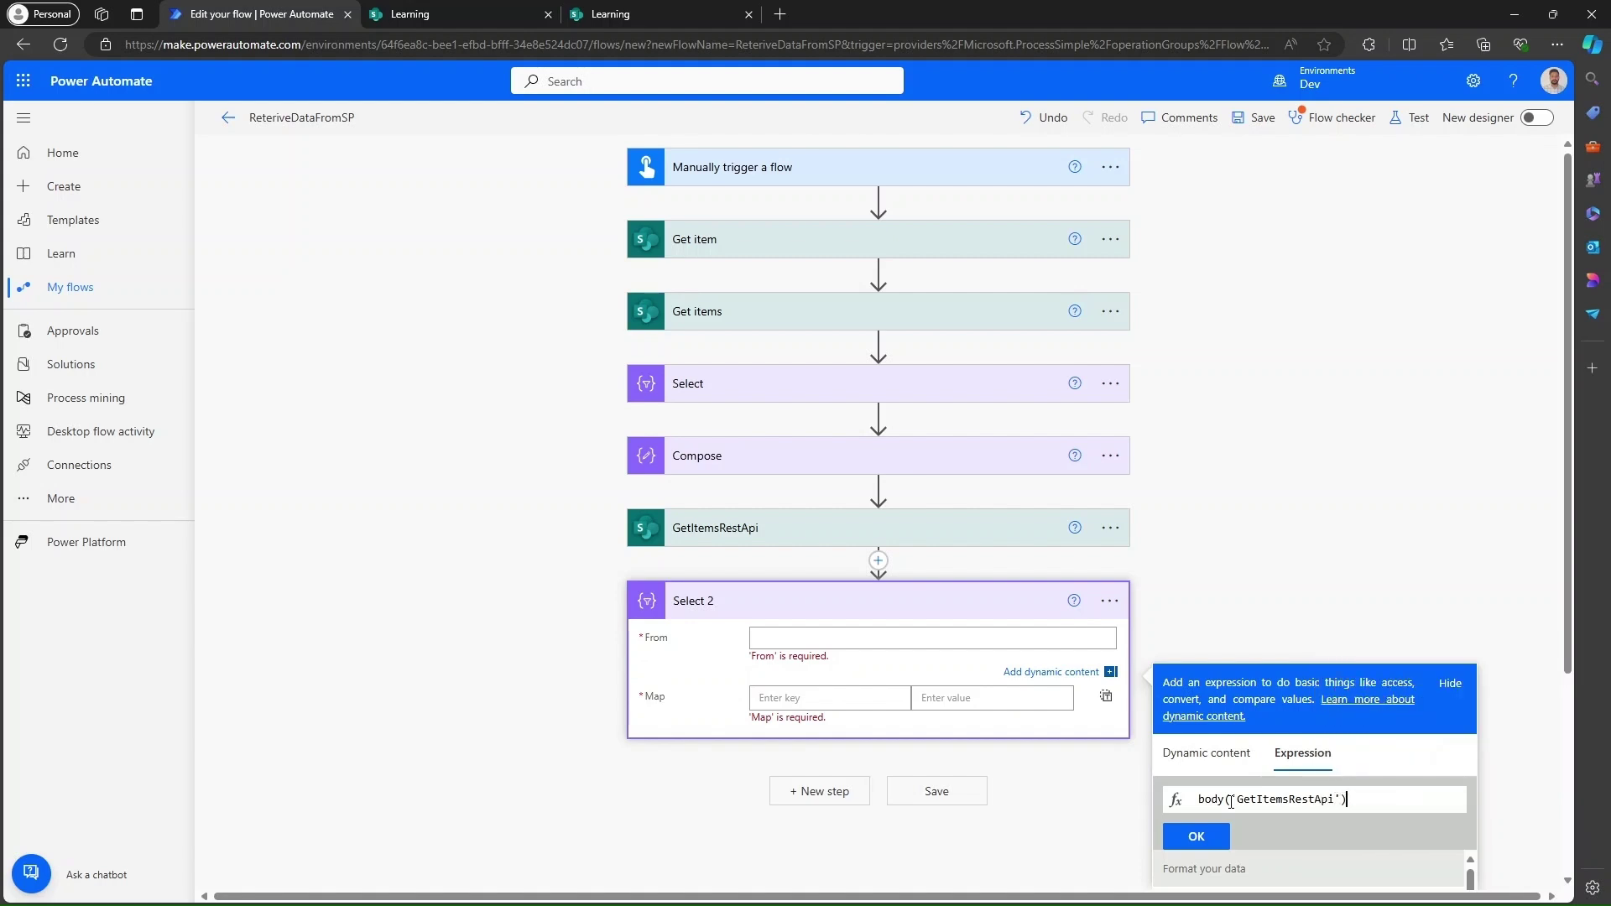
pyautogui.write("?['results']?['")
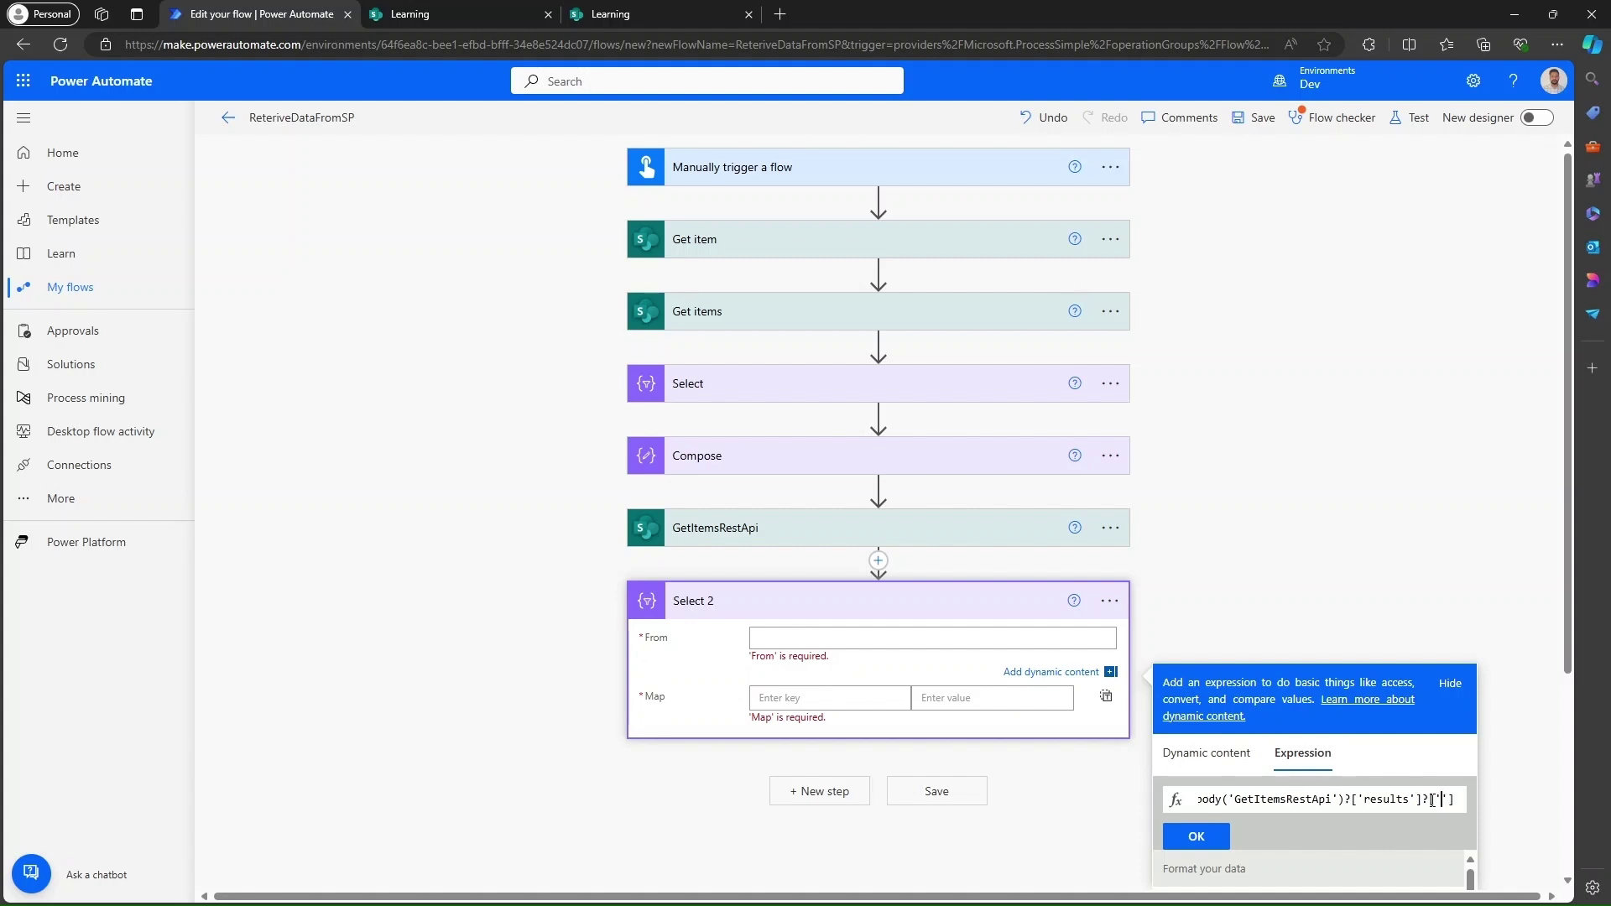
pyautogui.write('ID')
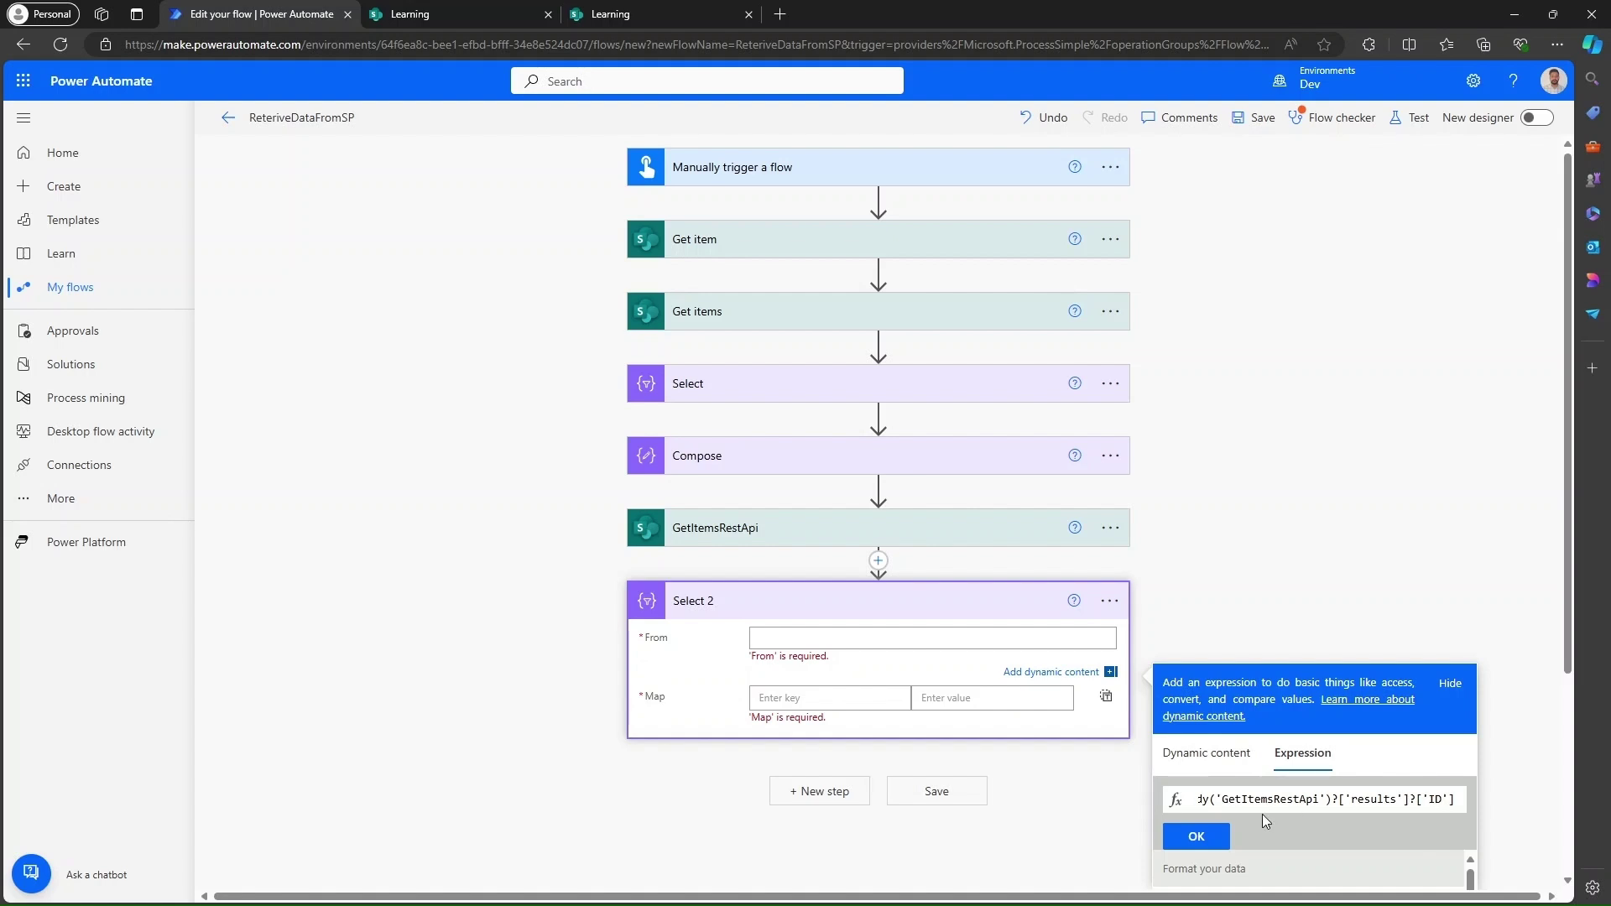
pyautogui.click(1197, 836)
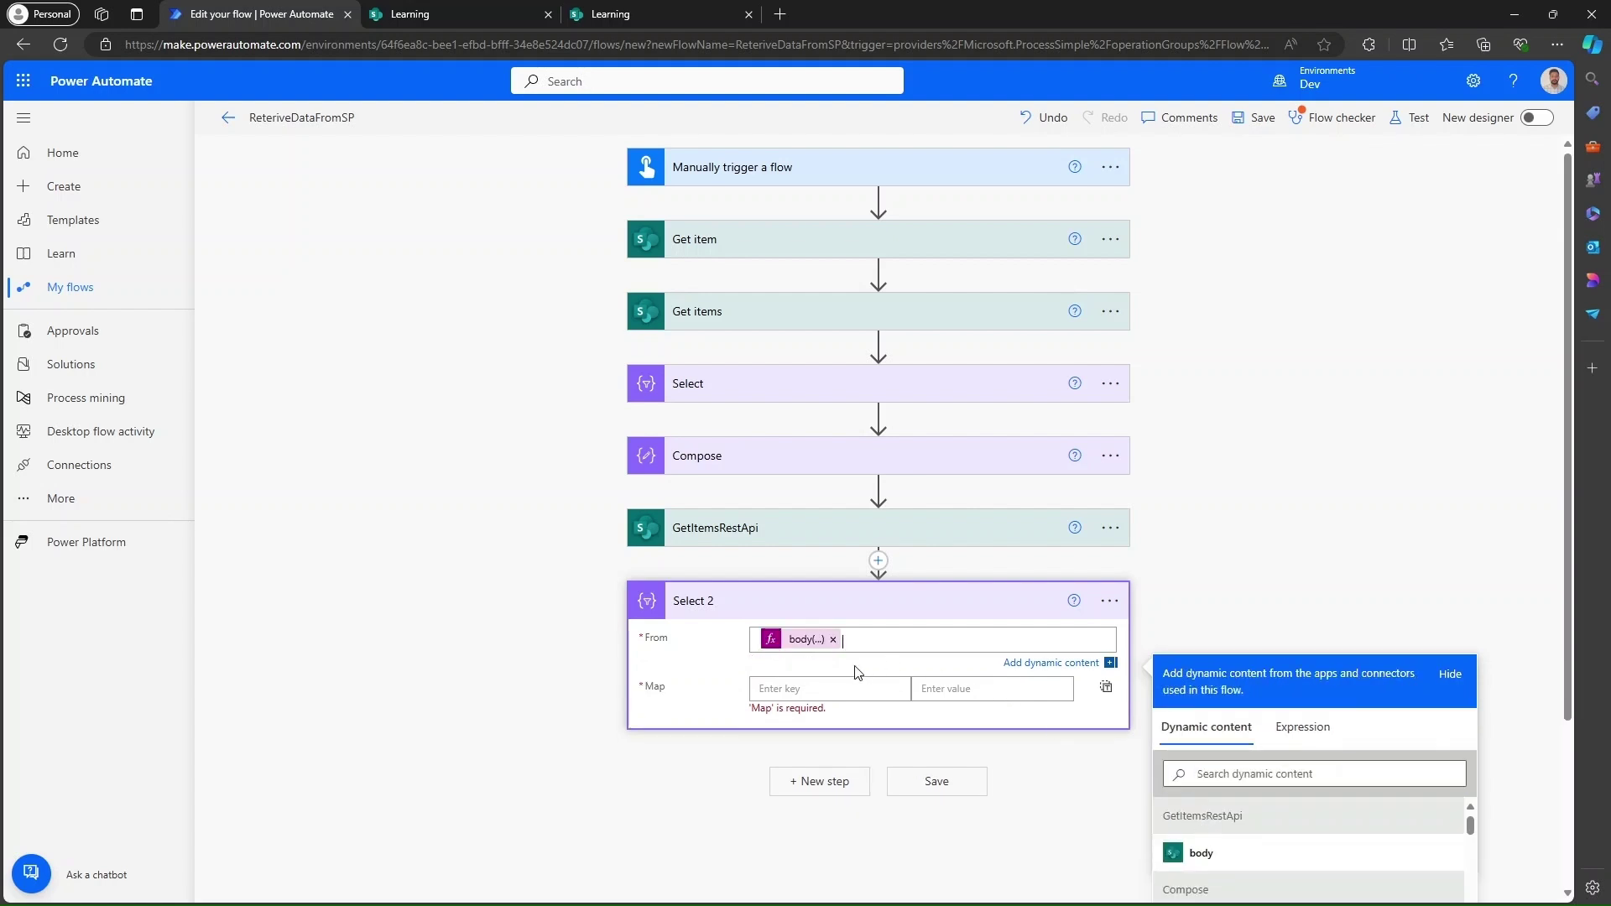
# Step: Remove the ?['ID'] part from the From expression of Select 2, leaving body('GetItemsRestApi')?['results'], and update it
pyautogui.click(799, 644)
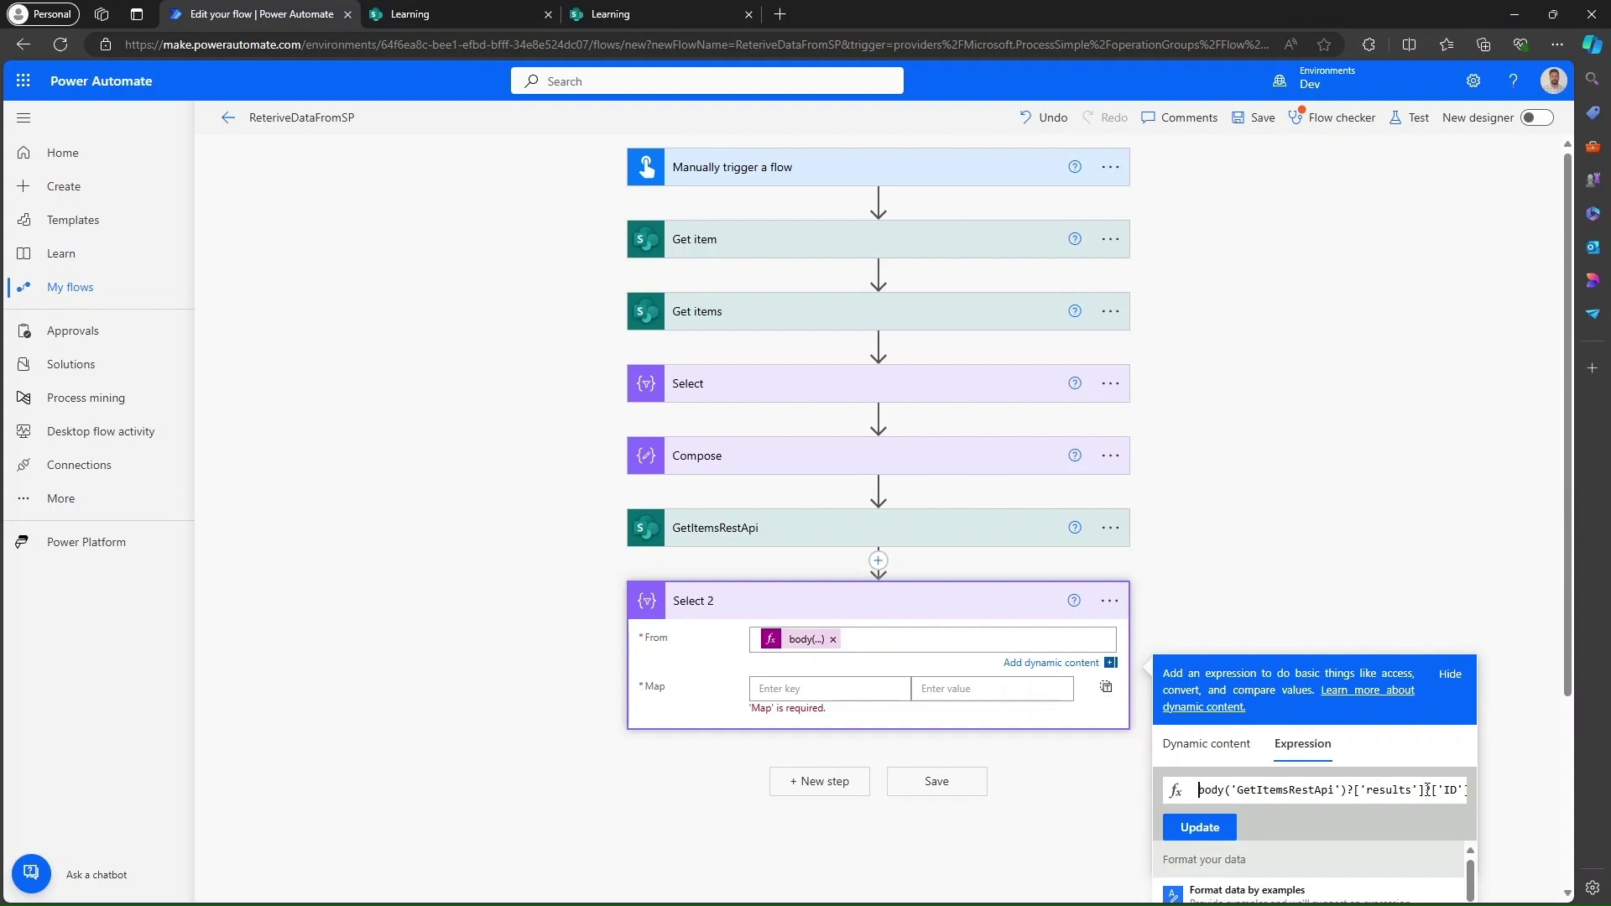
pyautogui.moveTo(1424, 789); pyautogui.dragTo(1477, 795)
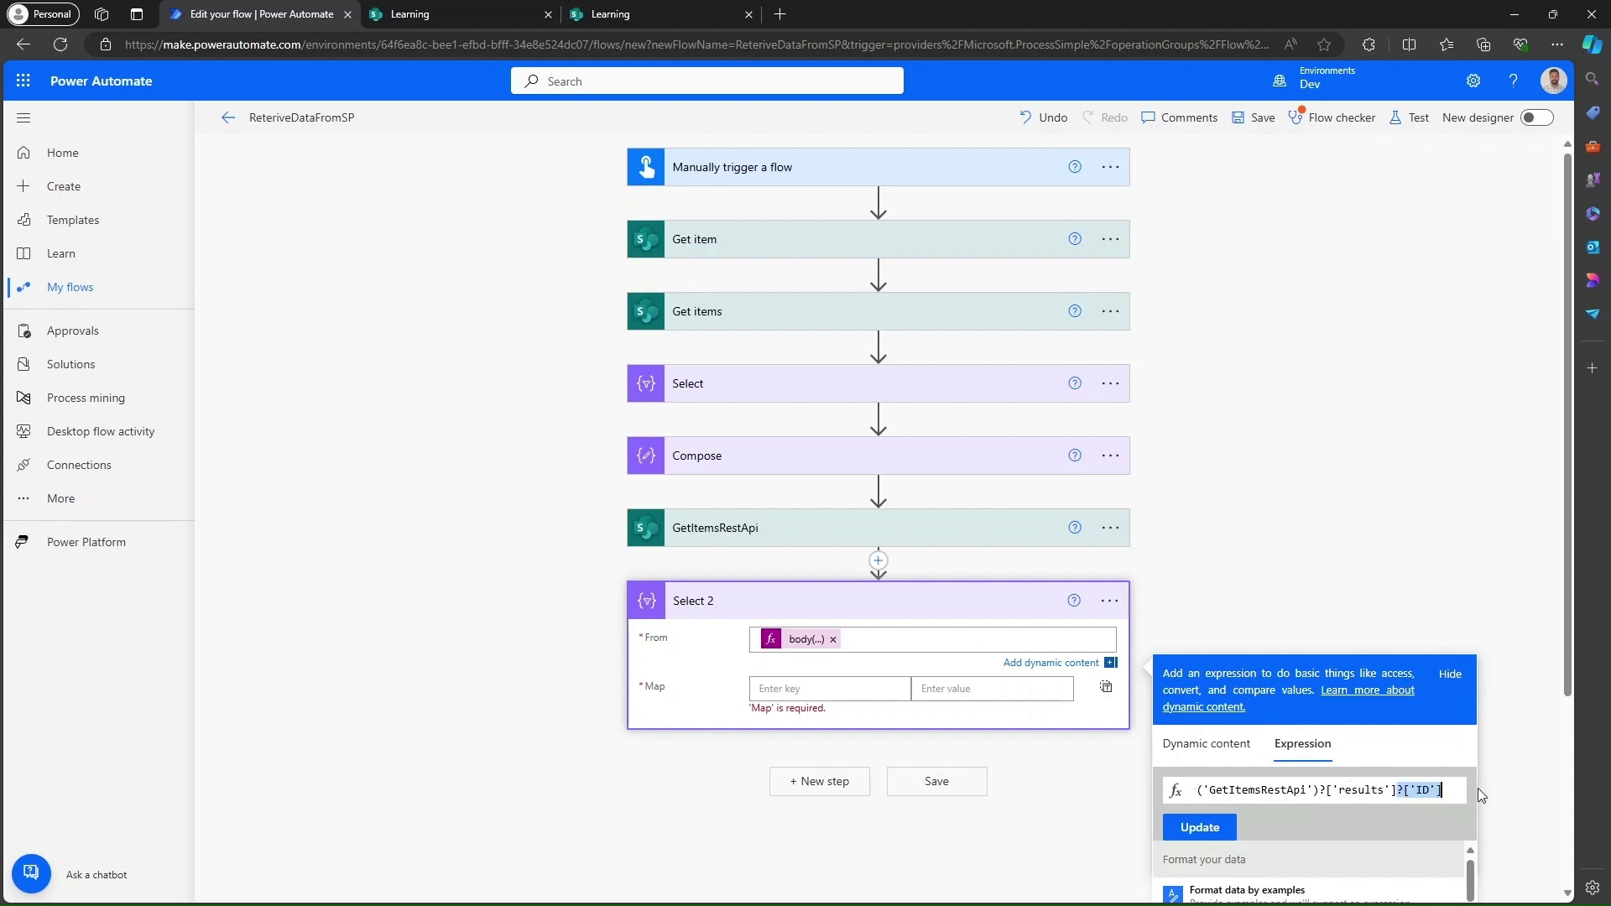
pyautogui.press('BackSpace')
pyautogui.click(1208, 826)
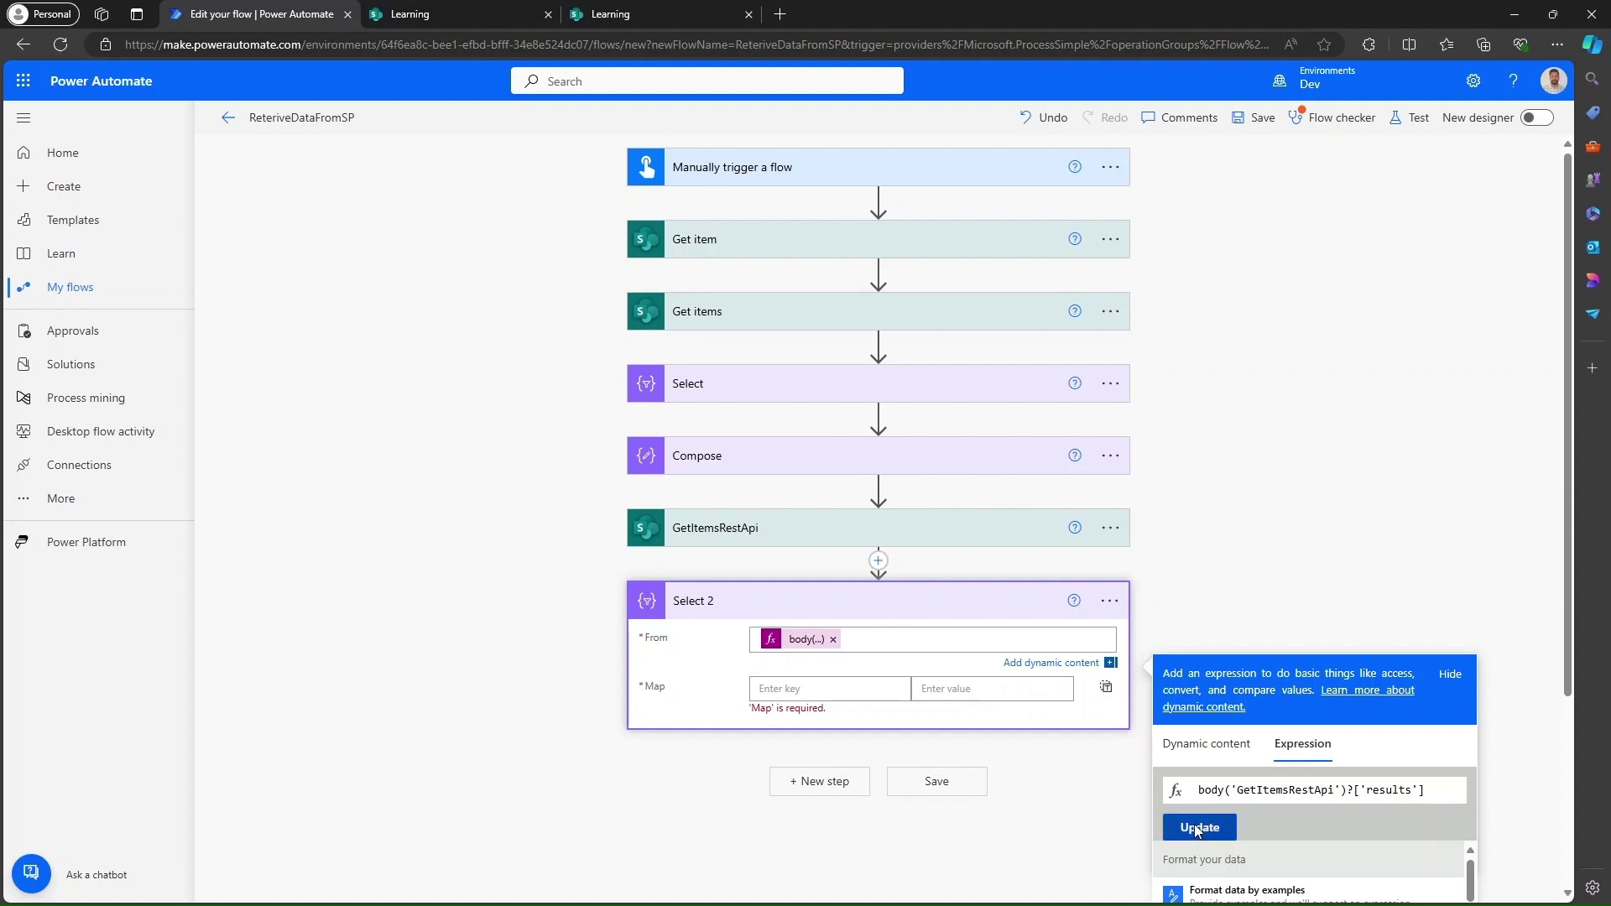
# Step: Switch the Map of Select 2 to text mode and set it to the expression item()?['ID']
pyautogui.click(1113, 690)
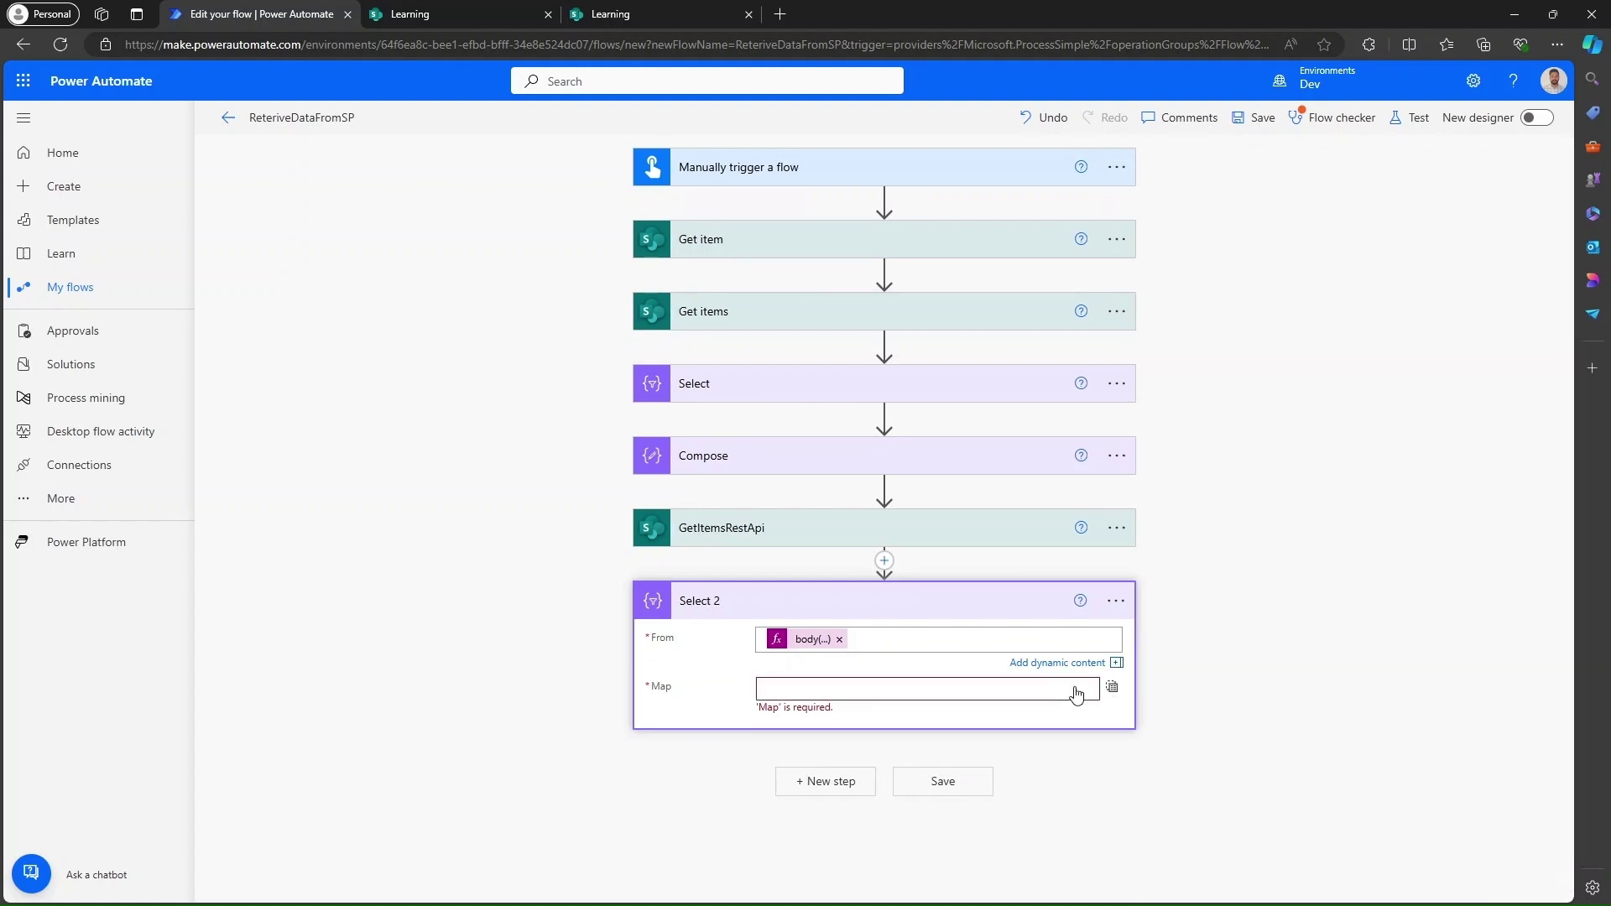
pyautogui.click(830, 687)
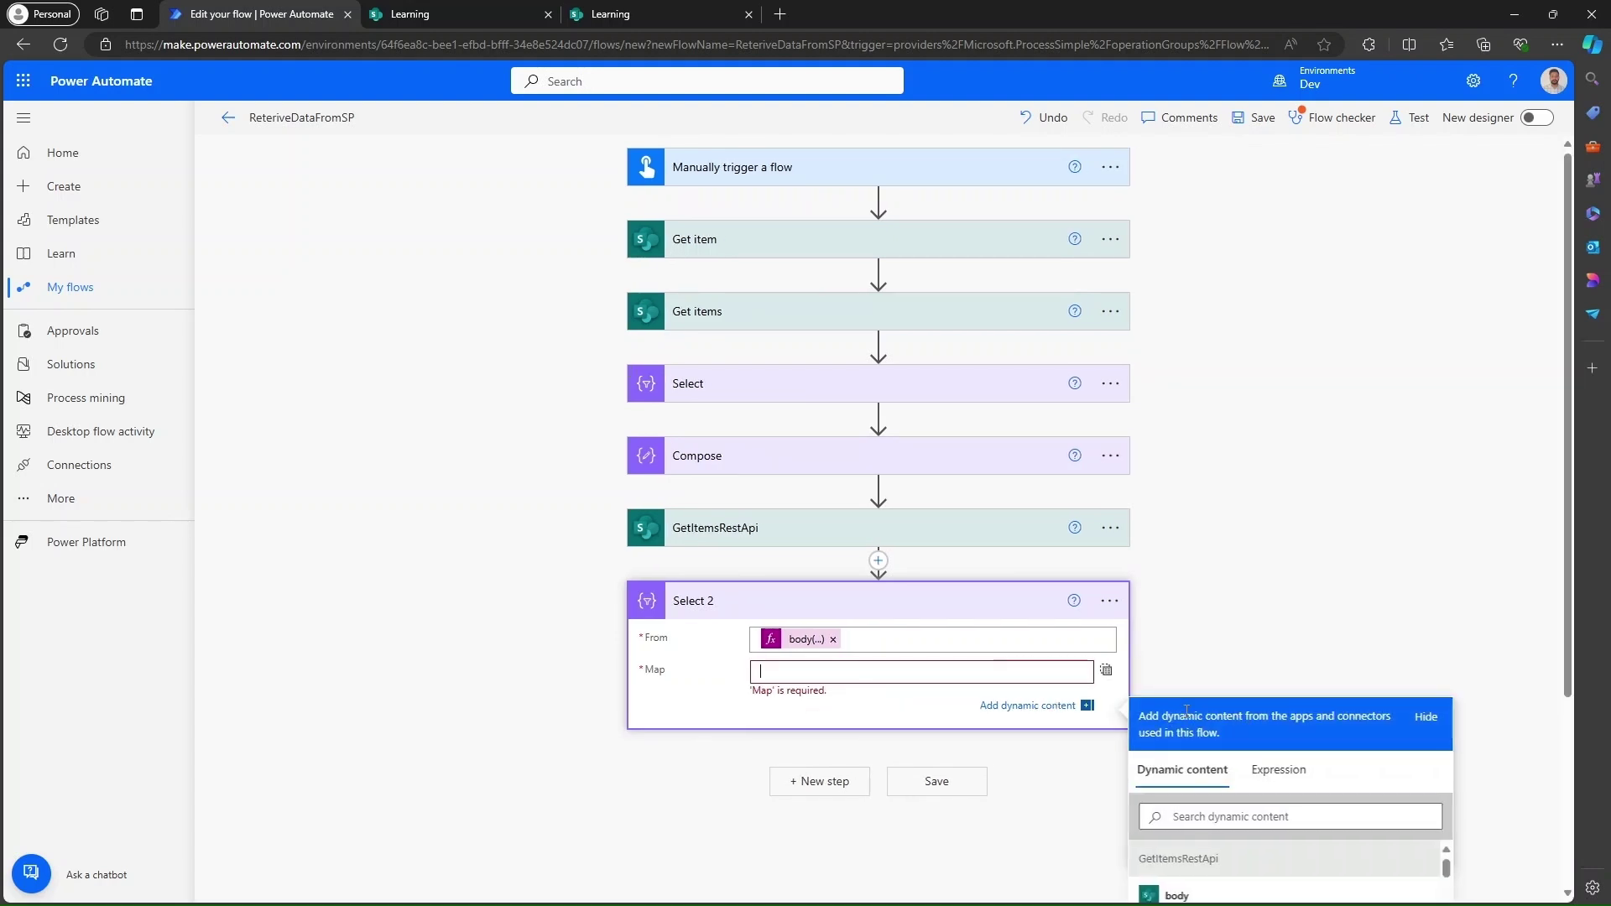
pyautogui.click(1293, 782)
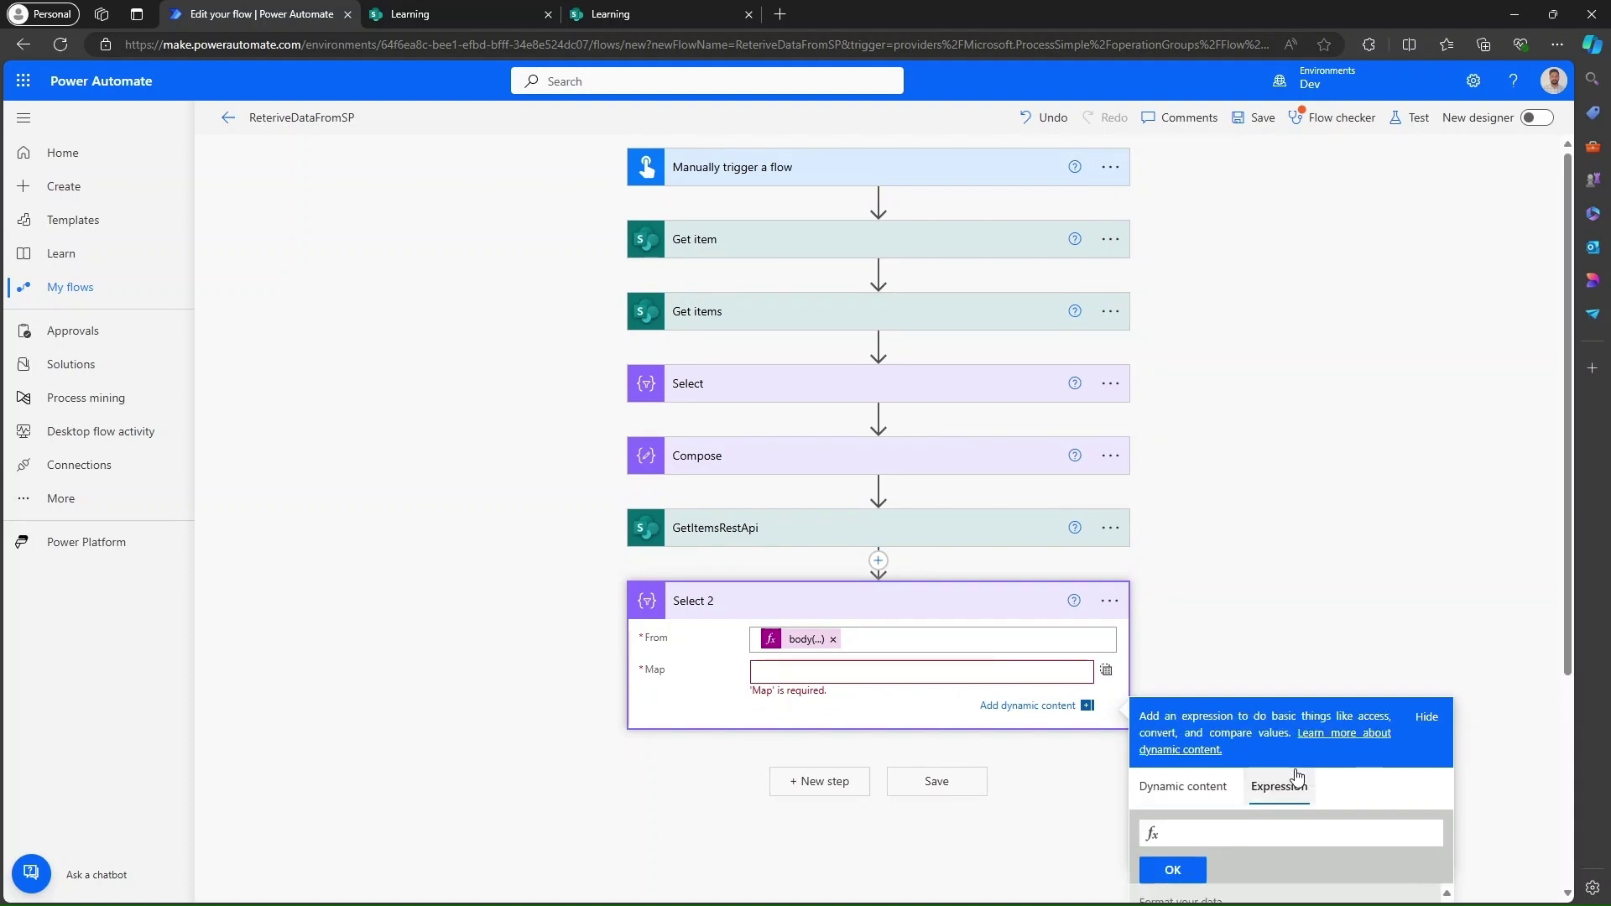
pyautogui.click(1206, 836)
pyautogui.write('item')
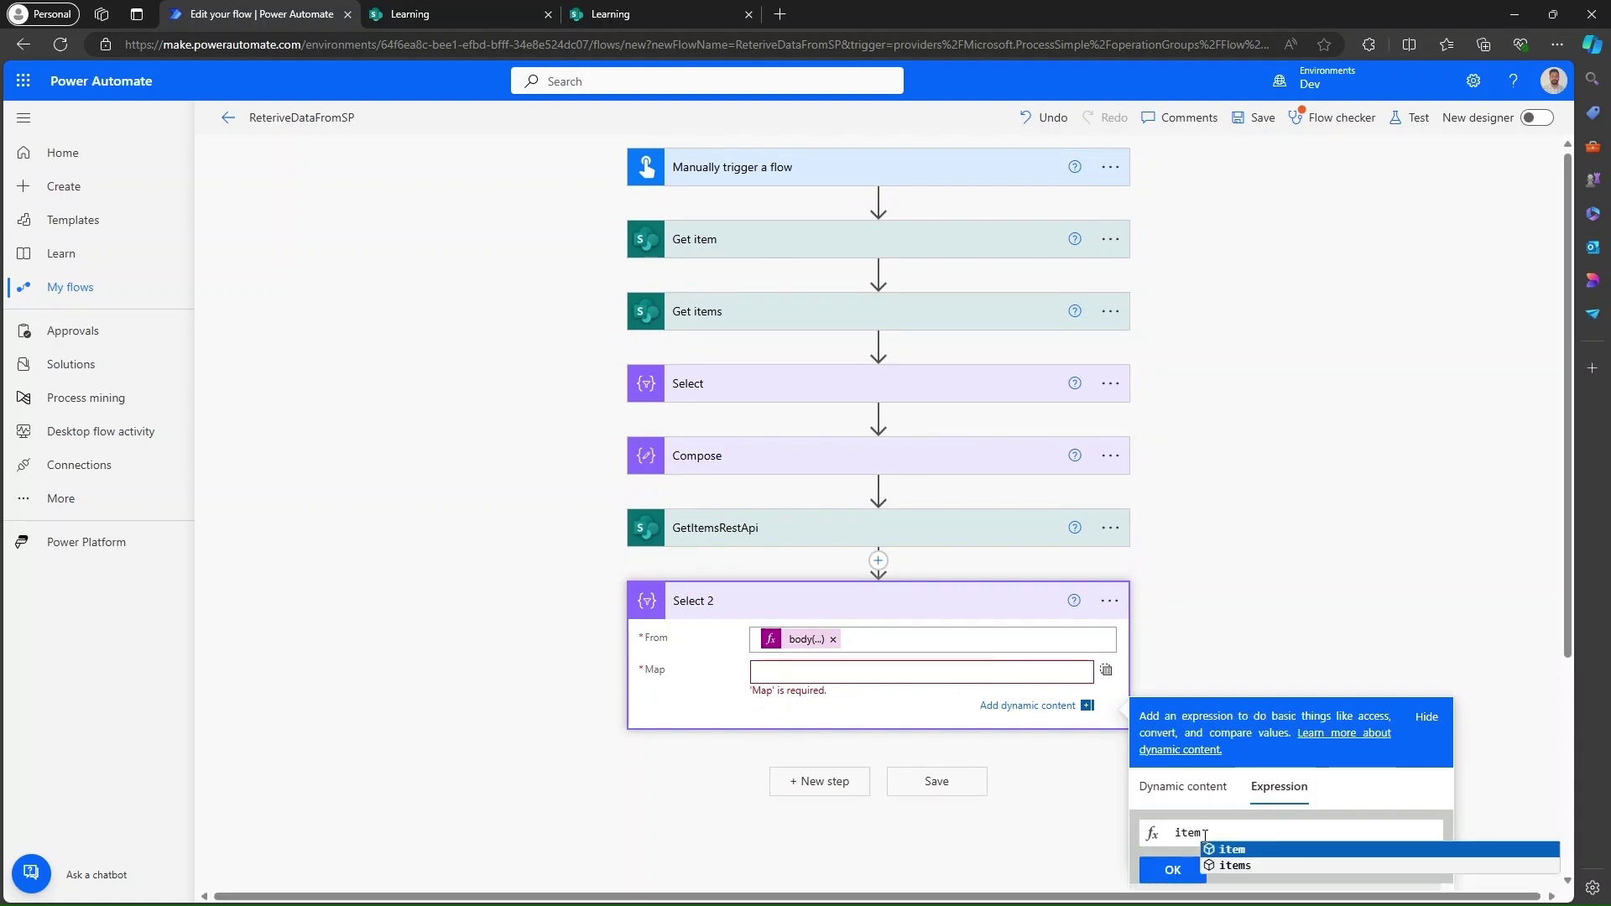
pyautogui.write("()?['")
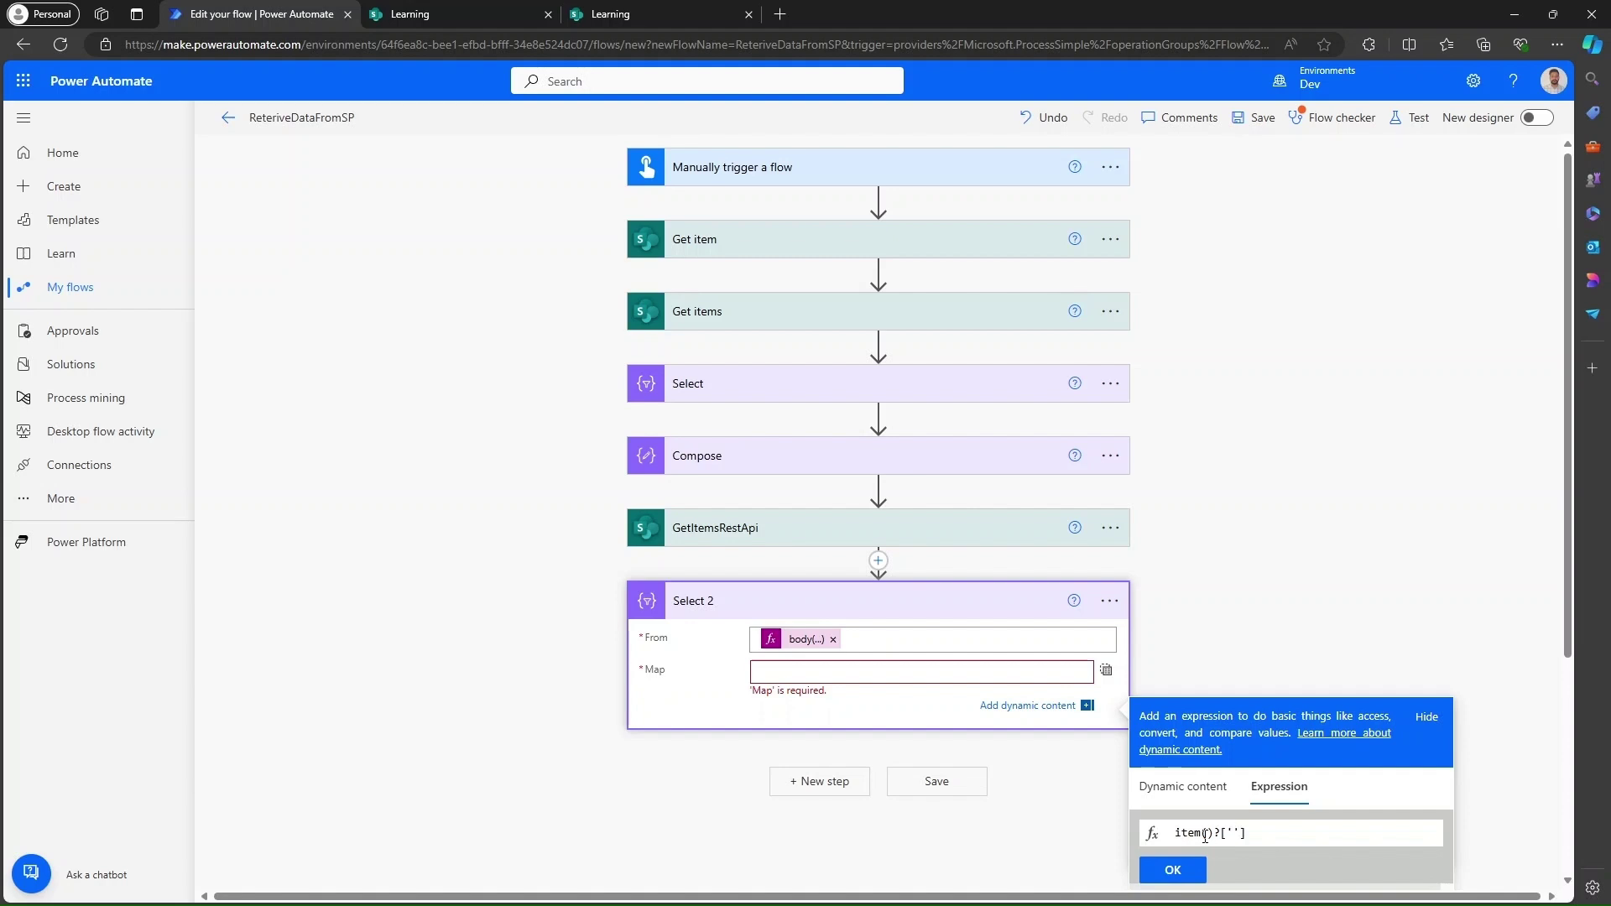
pyautogui.write('ID')
pyautogui.click(1175, 871)
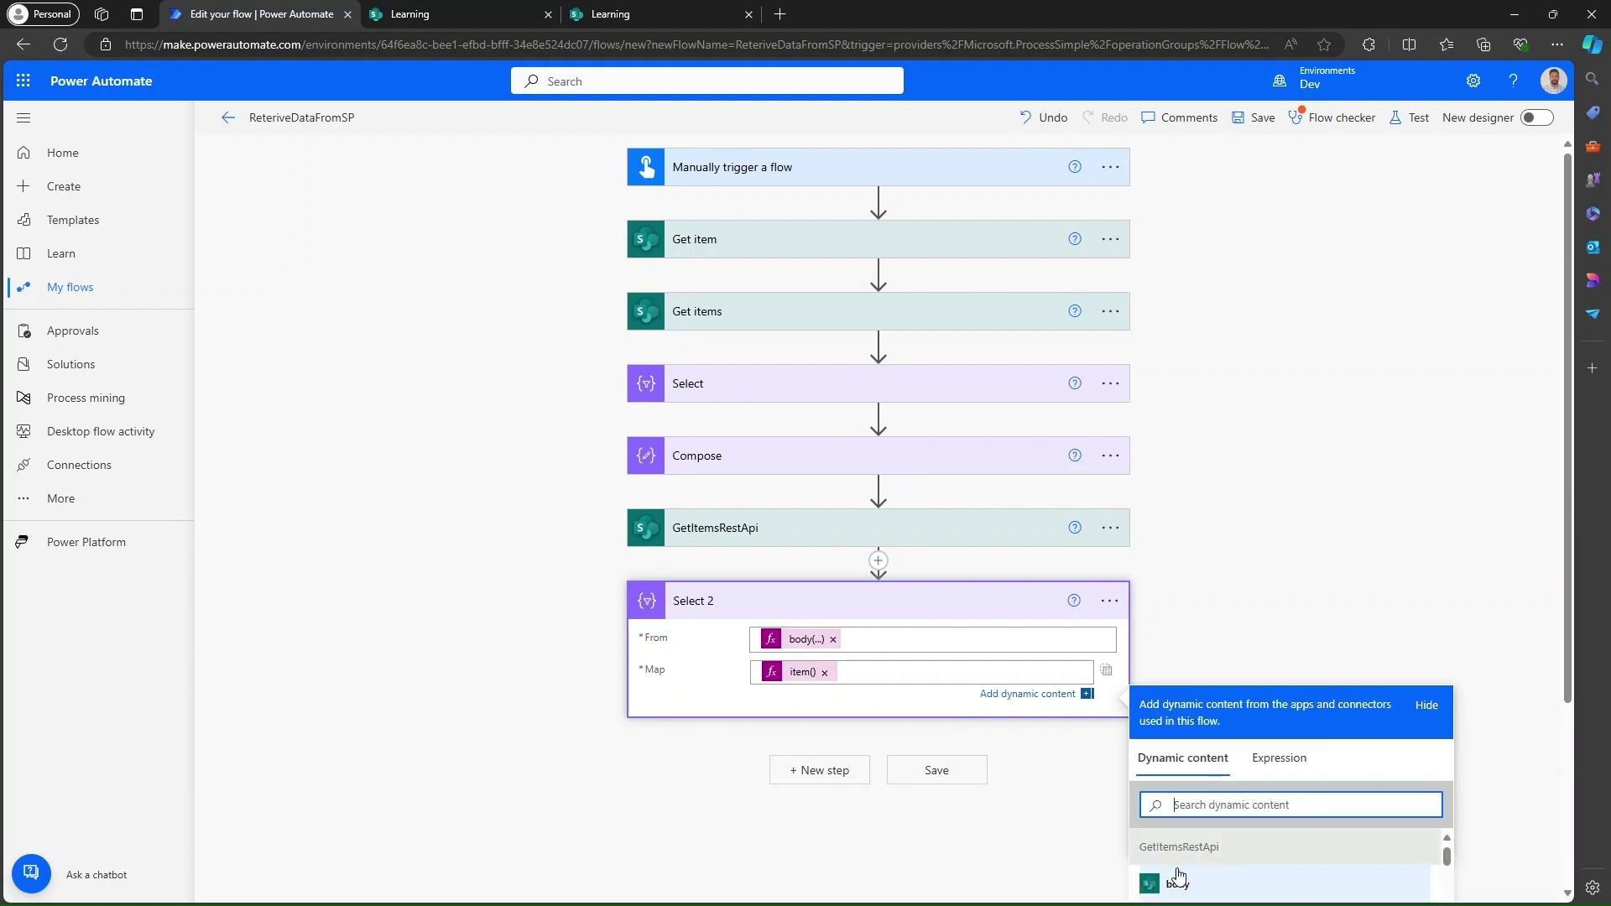
# Step: Test the flow by starting a run and open its run details
pyautogui.click(1416, 118)
pyautogui.click(1299, 873)
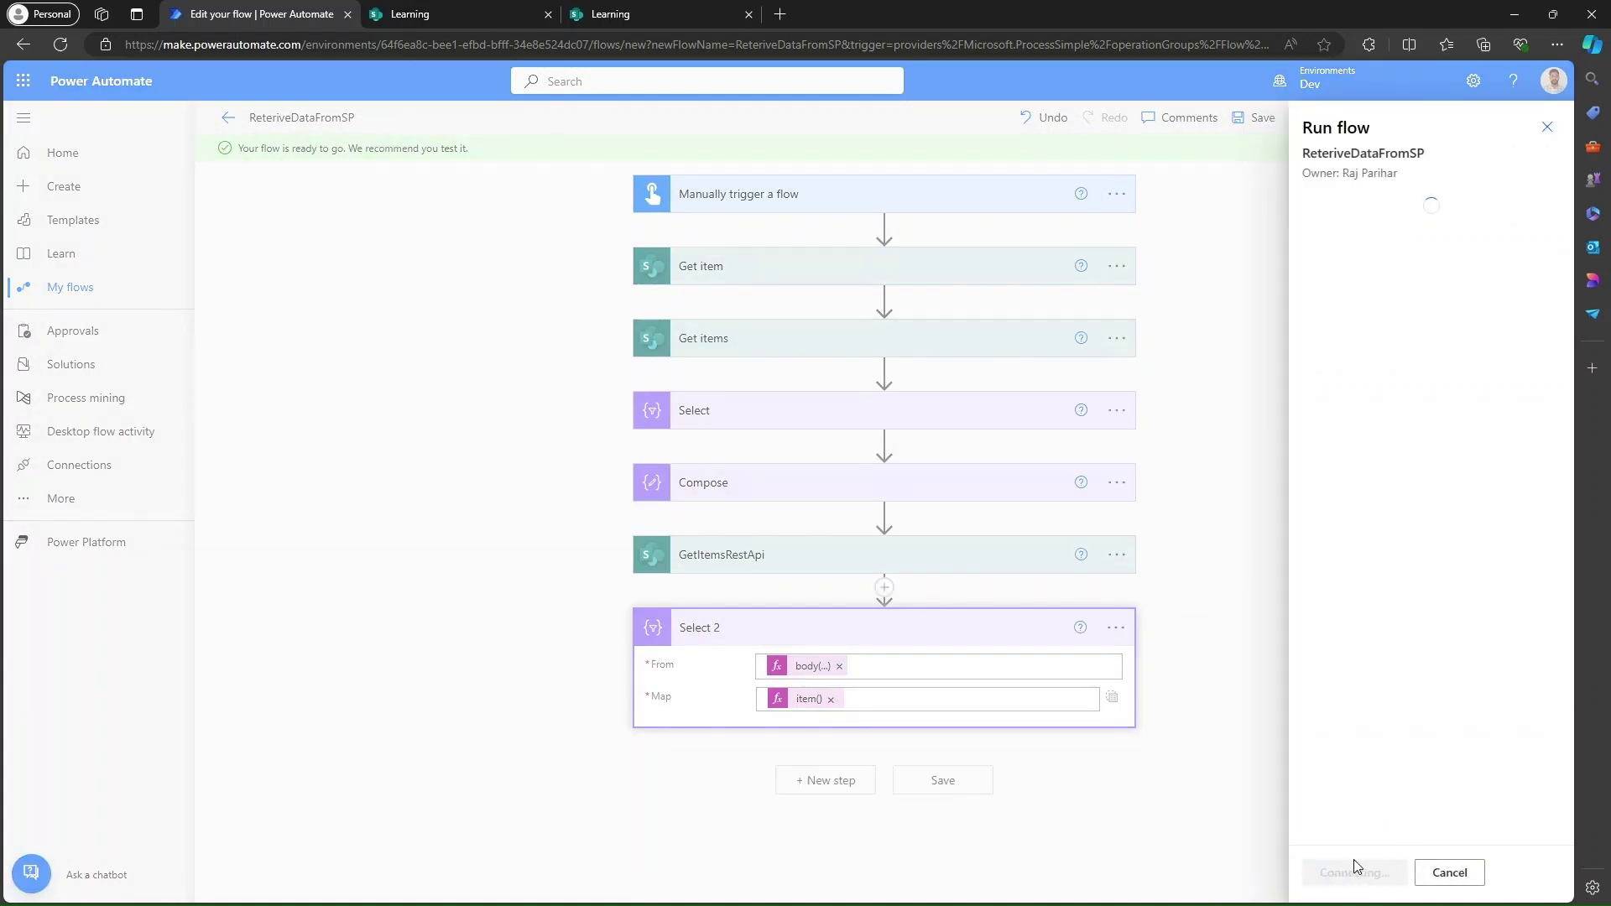
pyautogui.click(1356, 864)
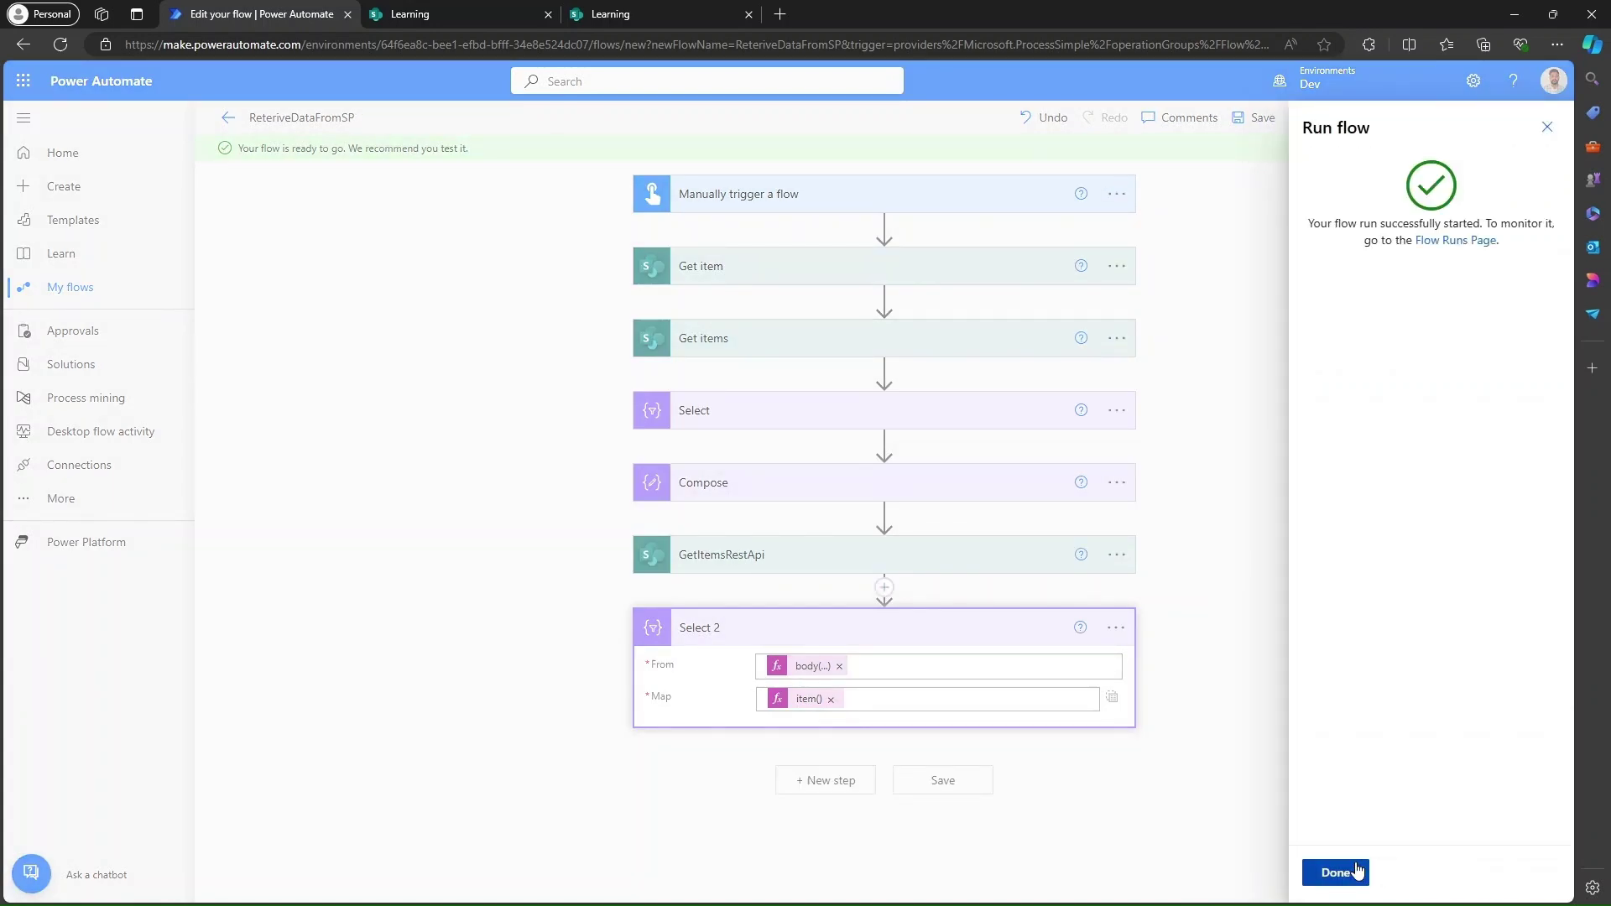
pyautogui.click(1357, 871)
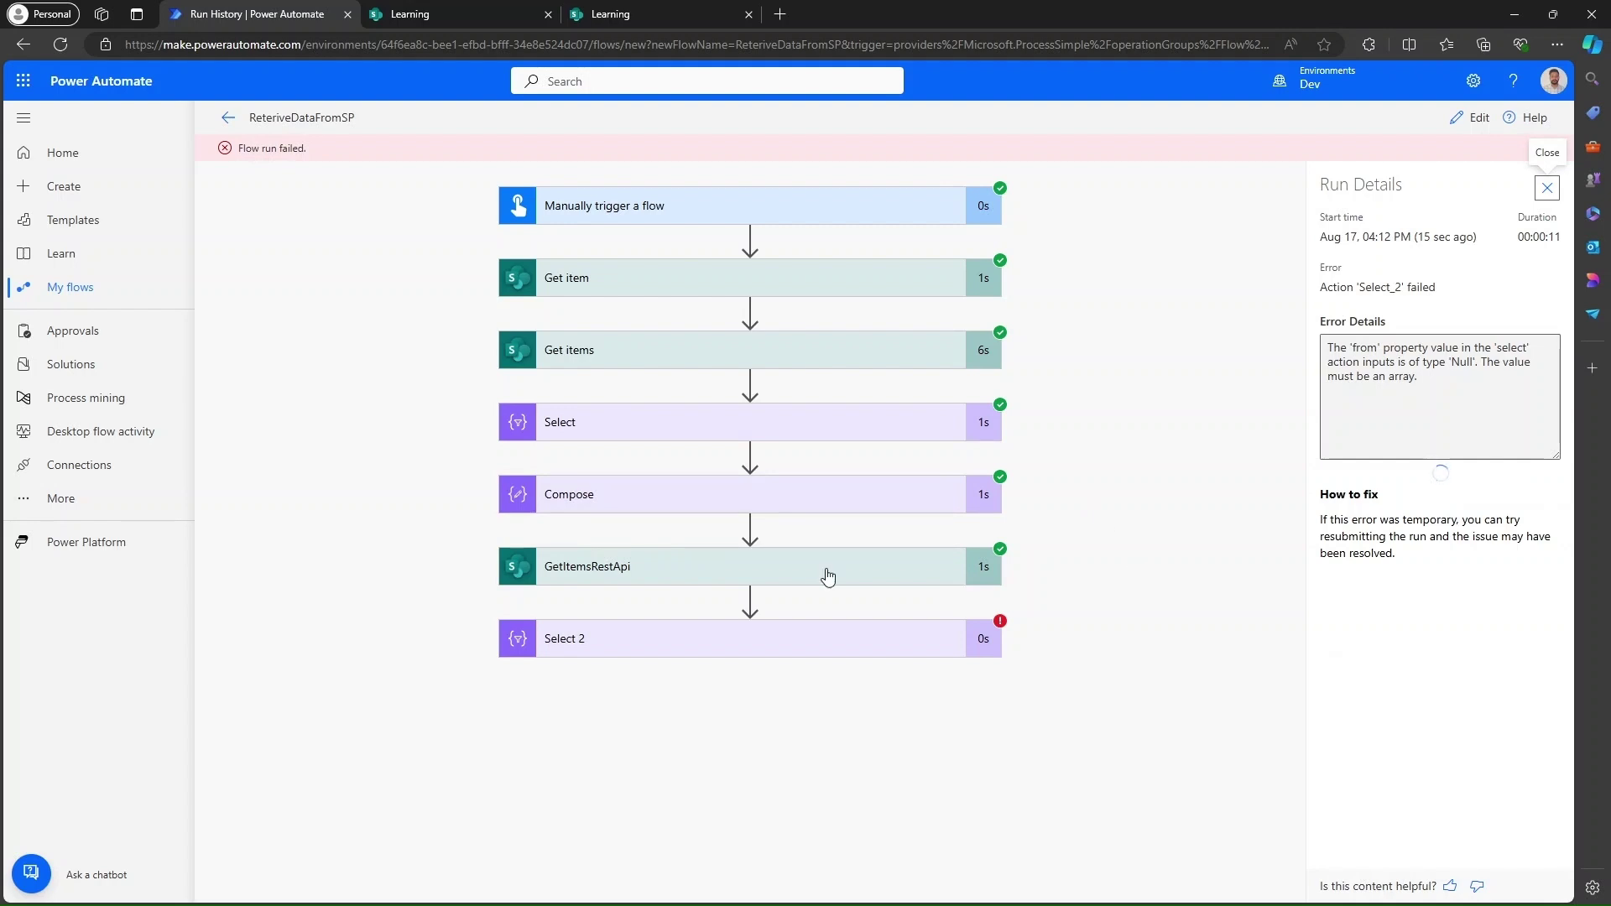
# Step: Examine the raw output of GetItemsRestApi to find where the results array is nested in the body, and return to the run
pyautogui.click(760, 560)
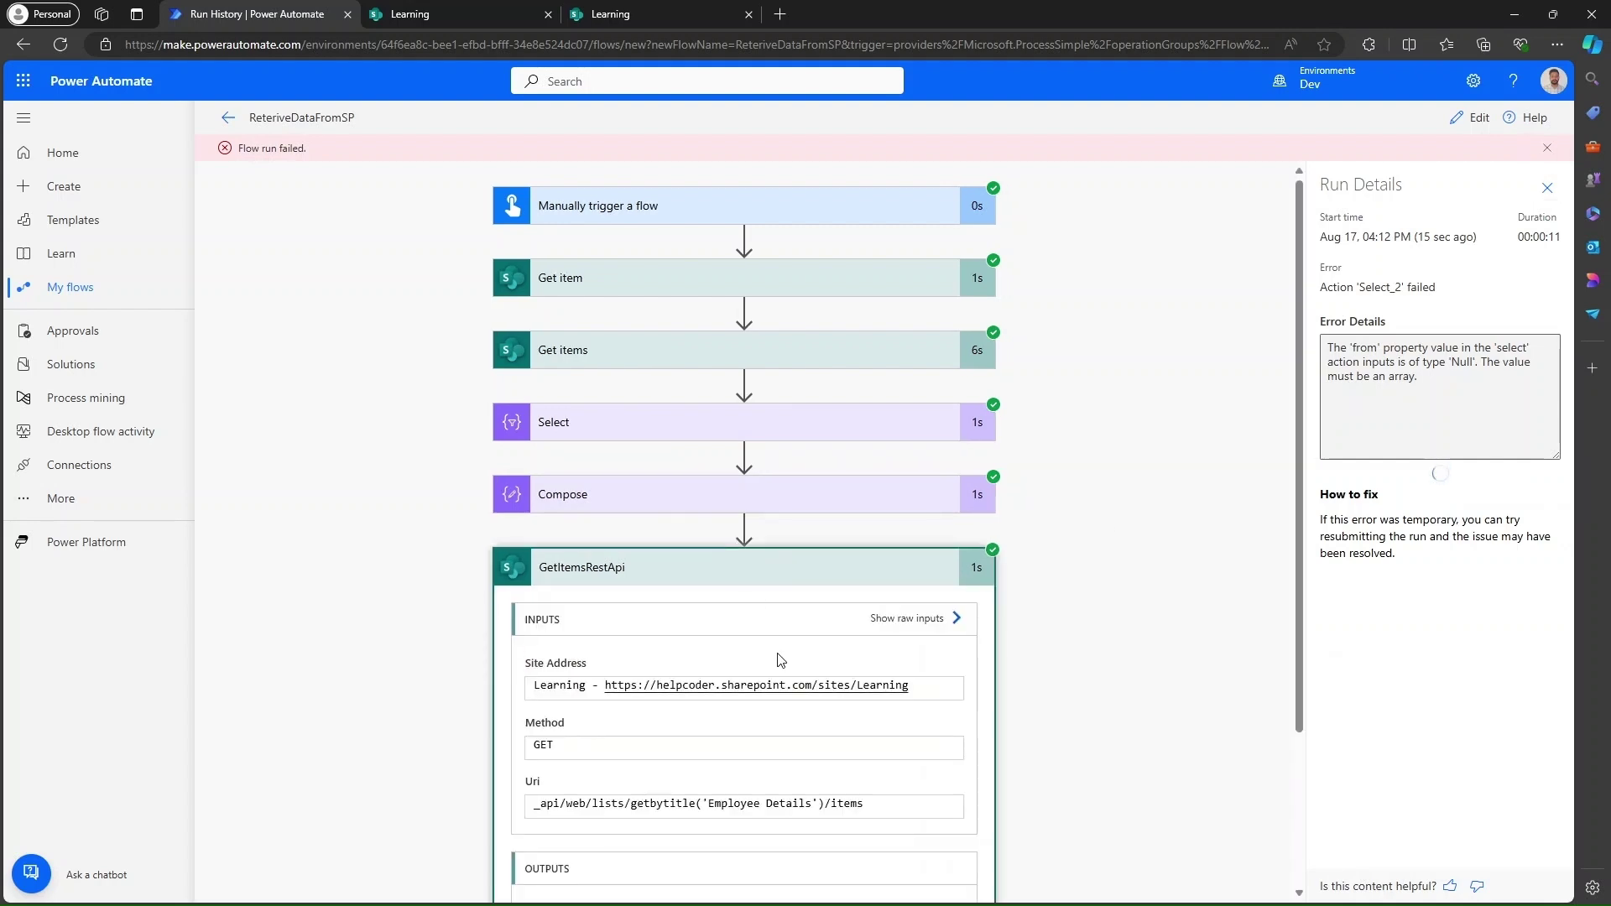
pyautogui.scroll(-1, 842, 717)
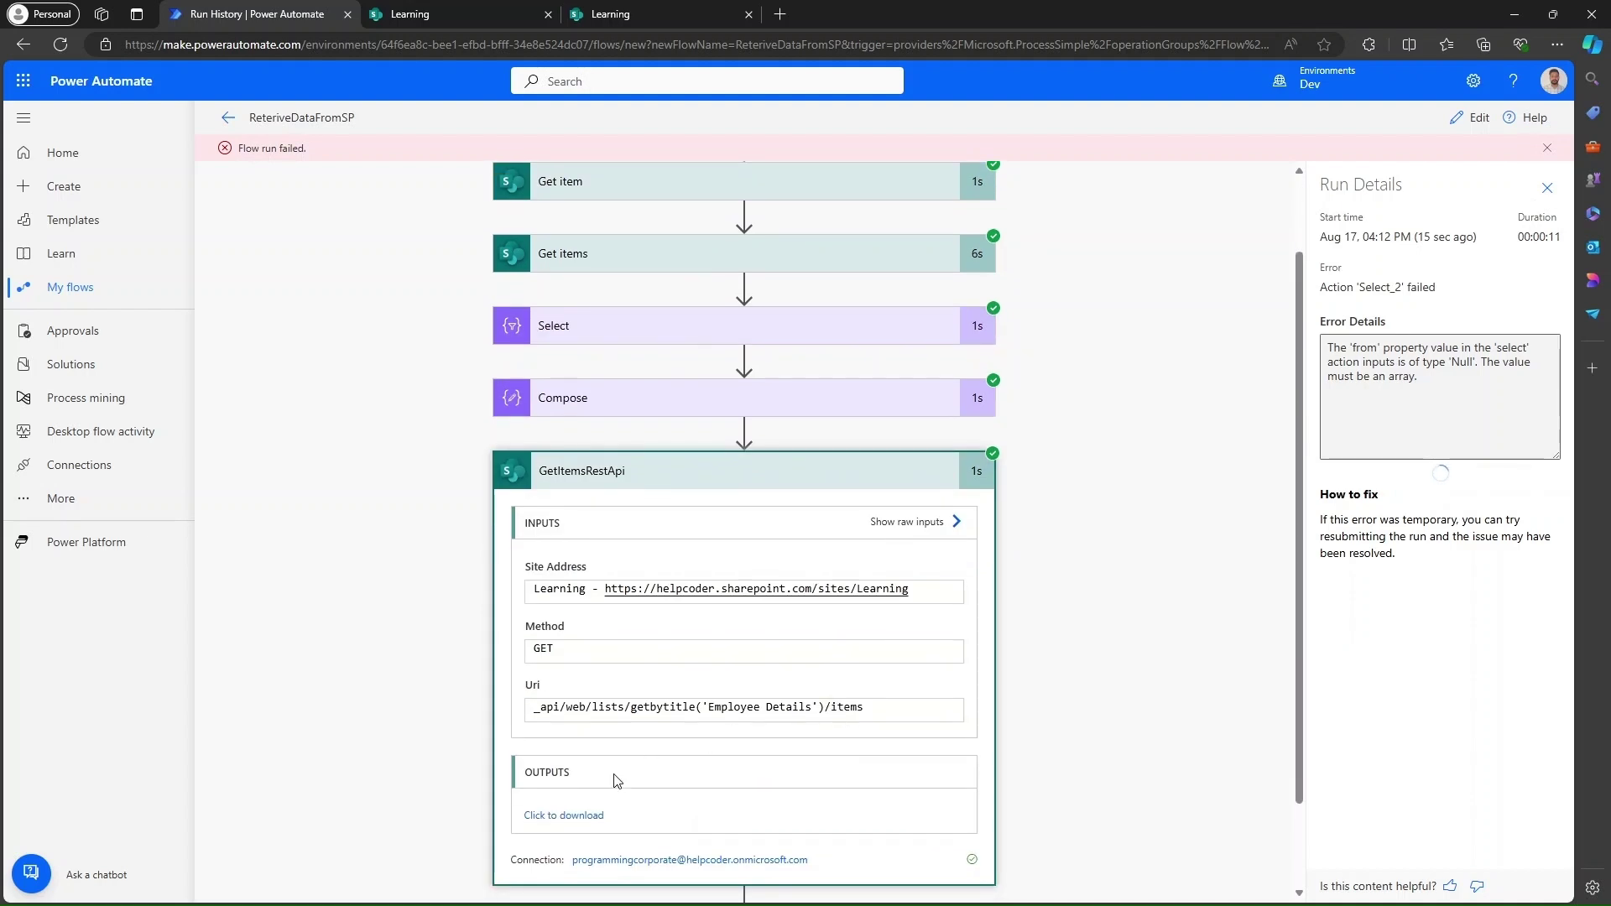
pyautogui.click(560, 816)
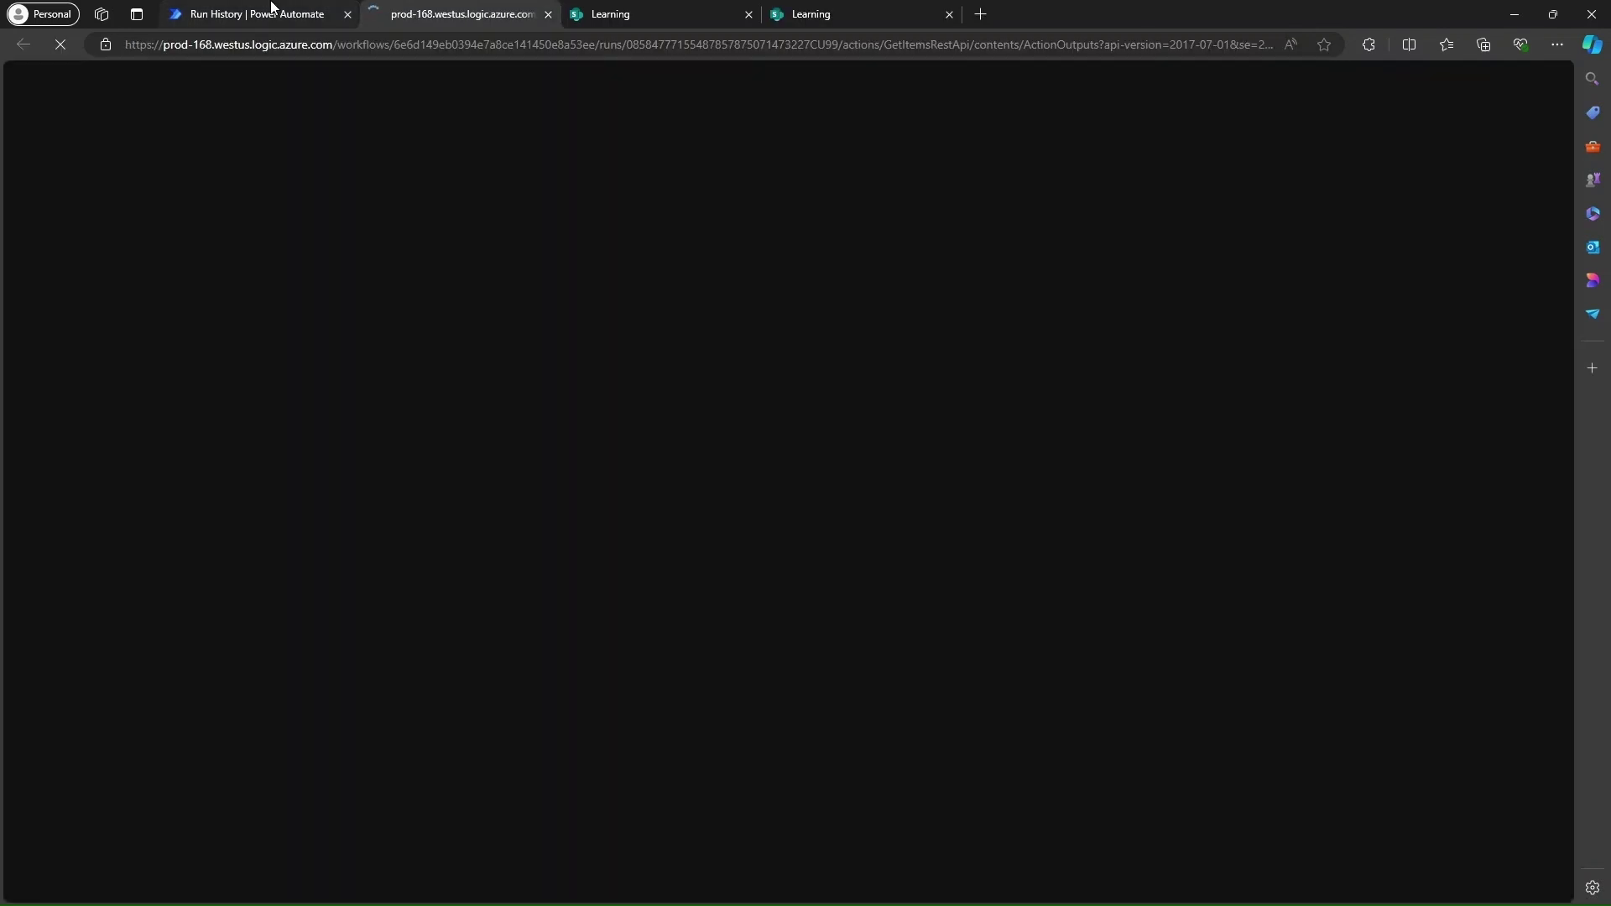
pyautogui.click(273, 13)
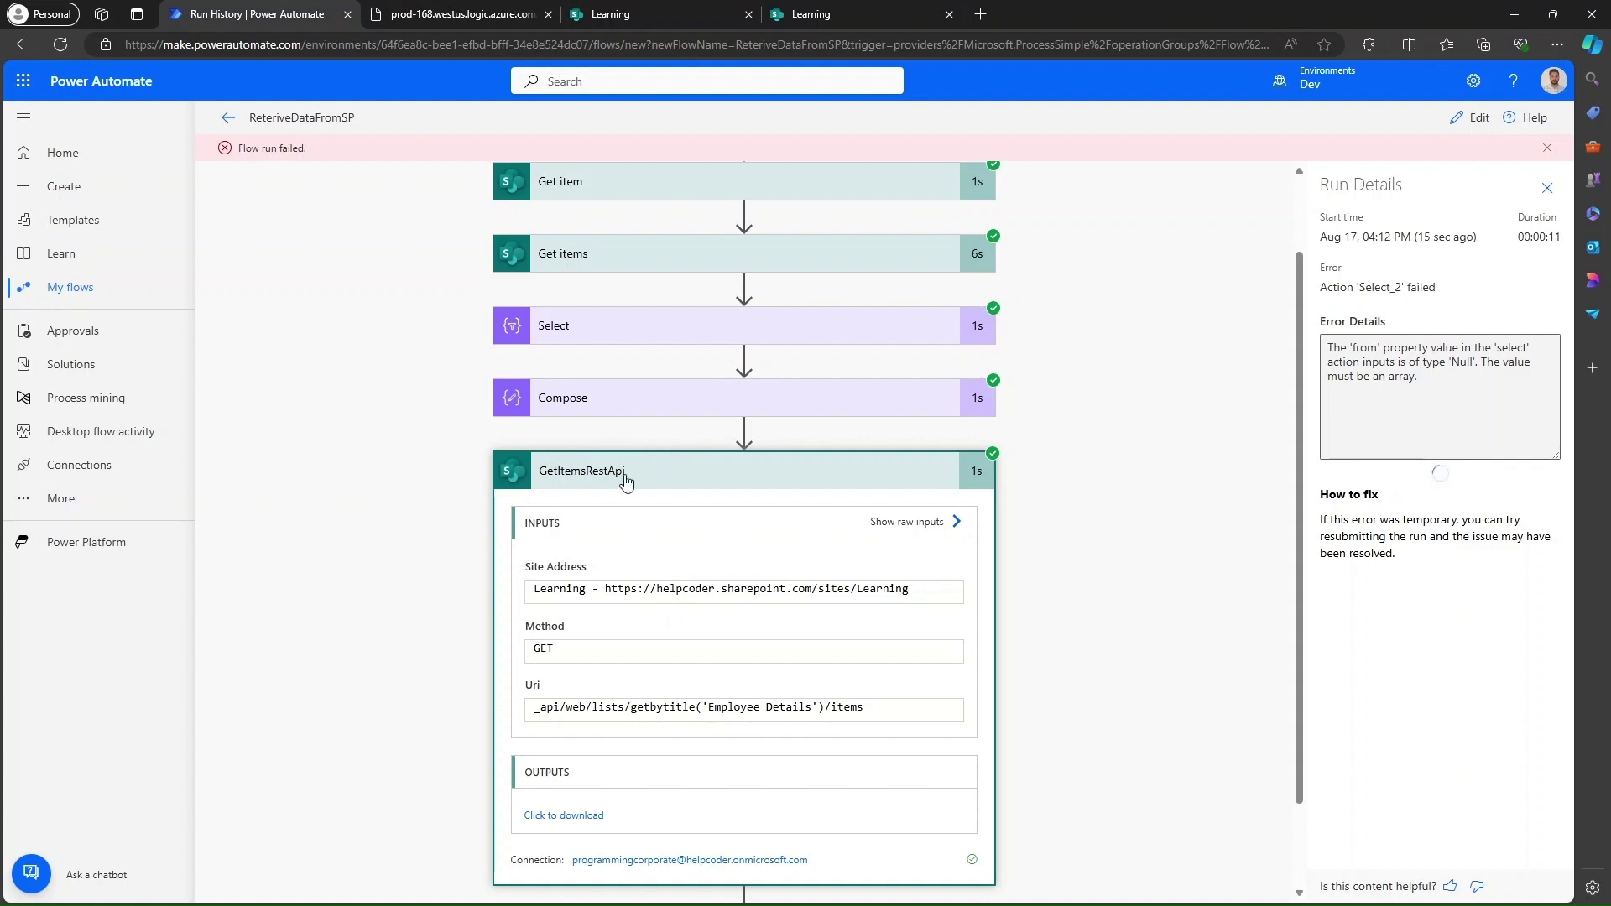
pyautogui.click(417, 12)
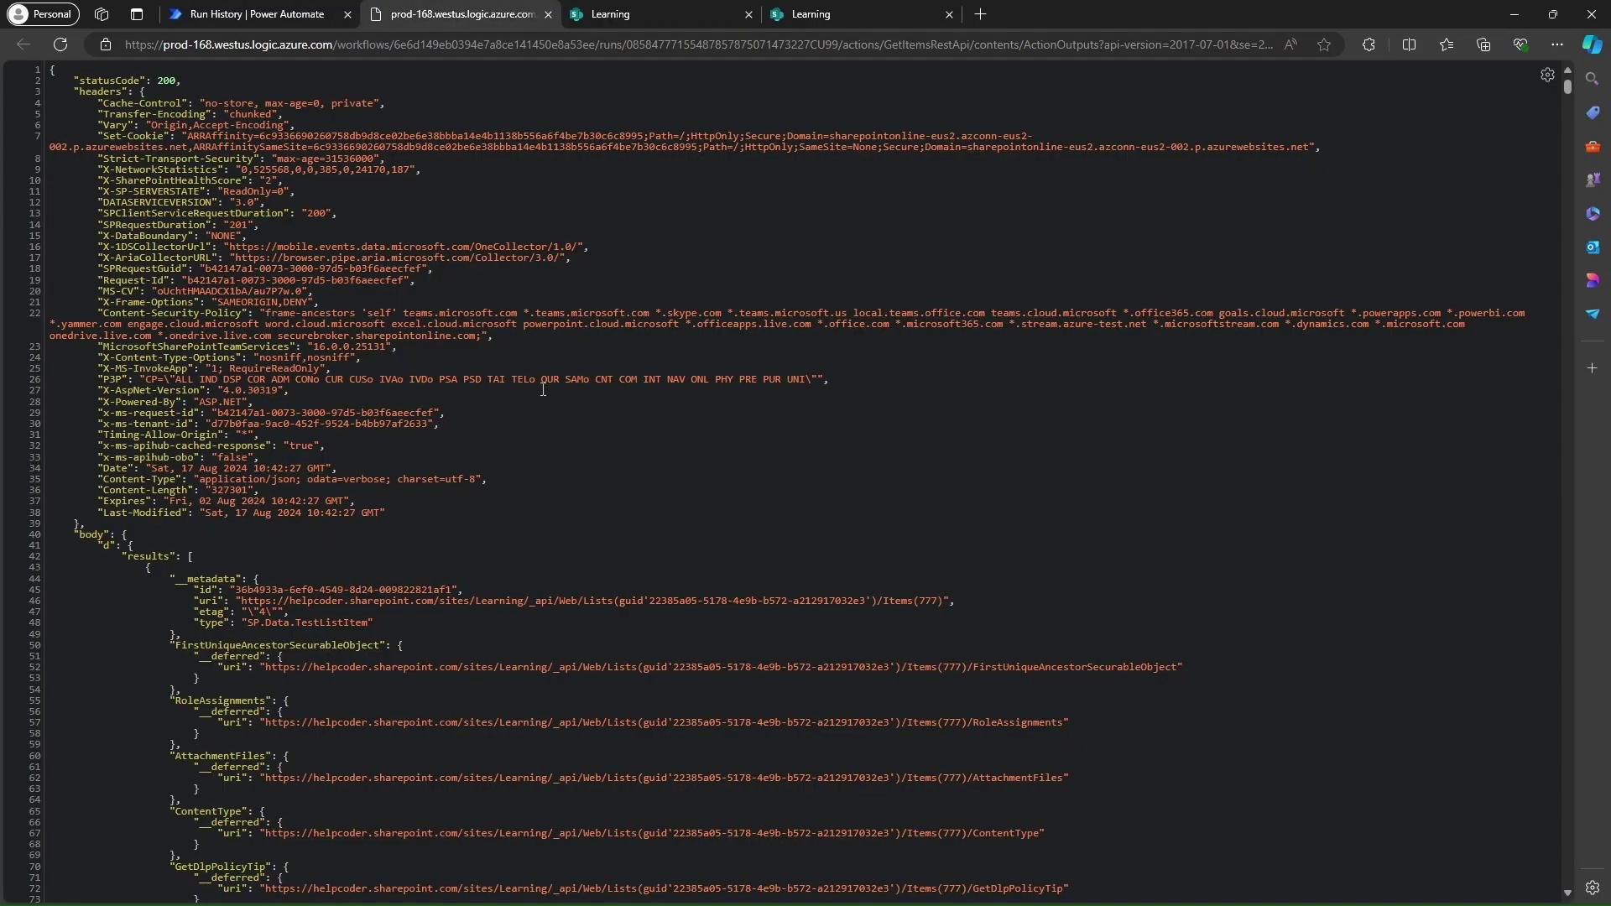
pyautogui.scroll(-1, 543, 390)
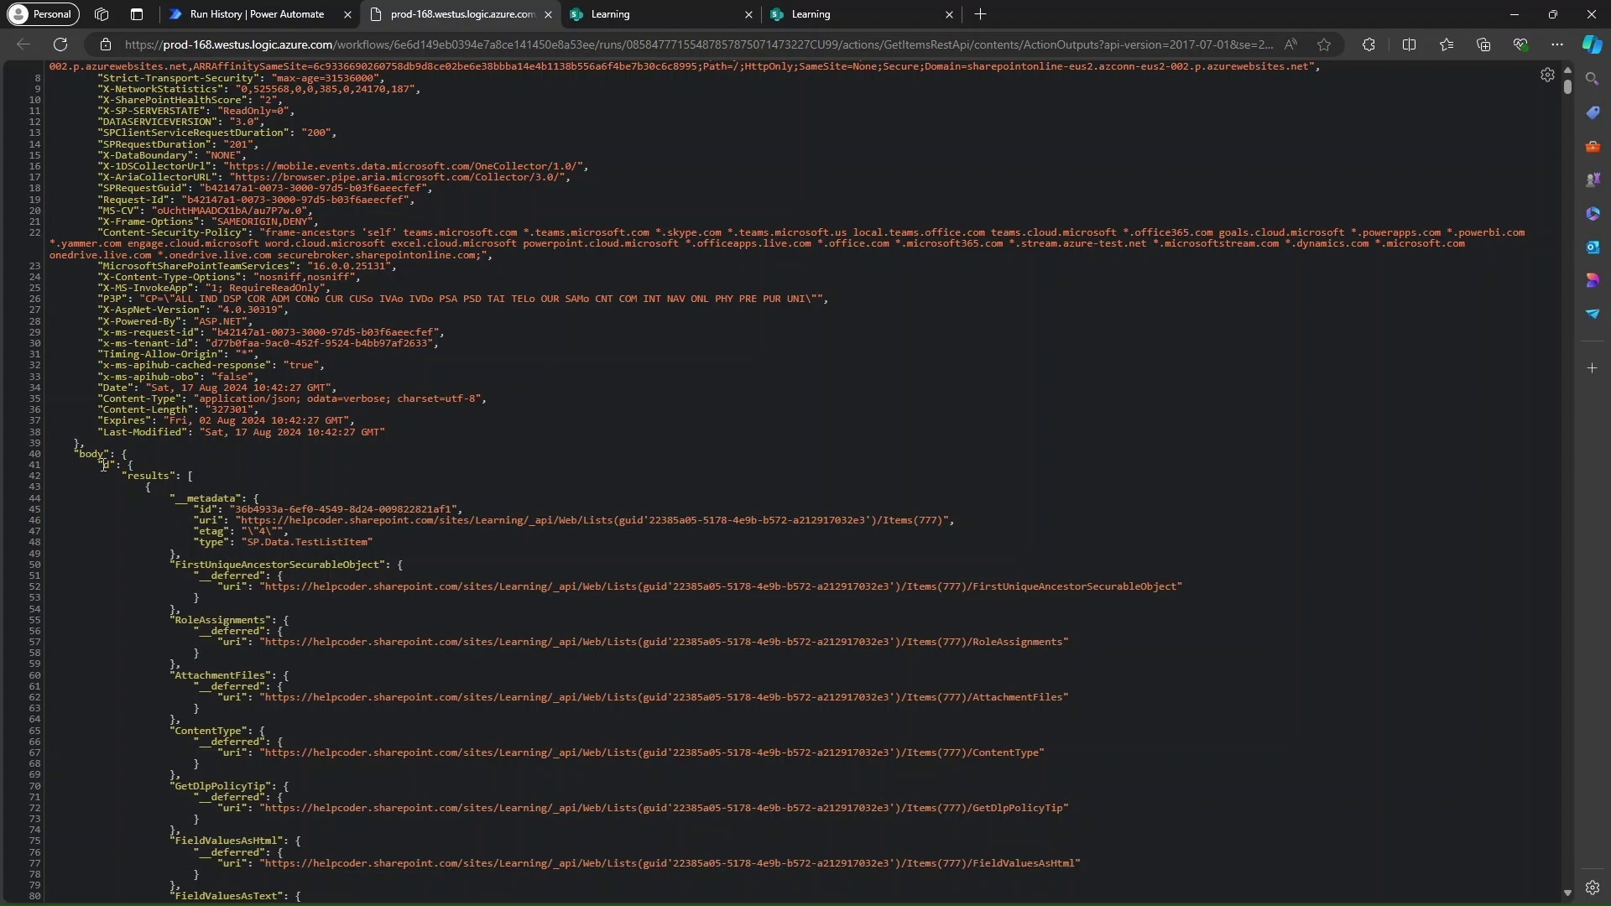
pyautogui.doubleClick(147, 475)
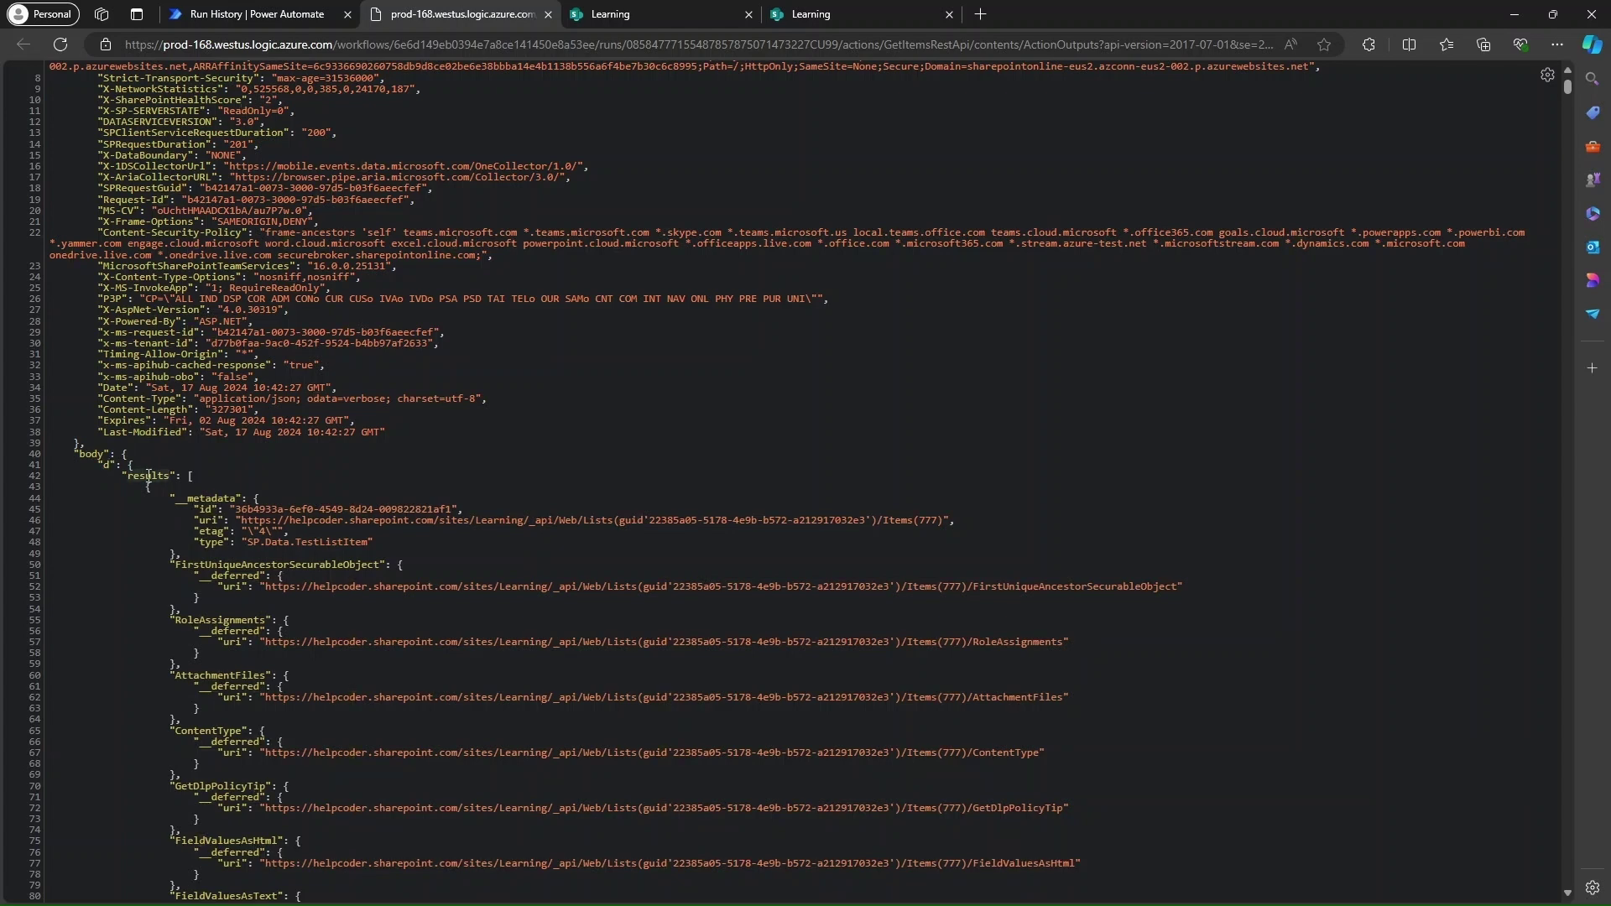
pyautogui.click(252, 14)
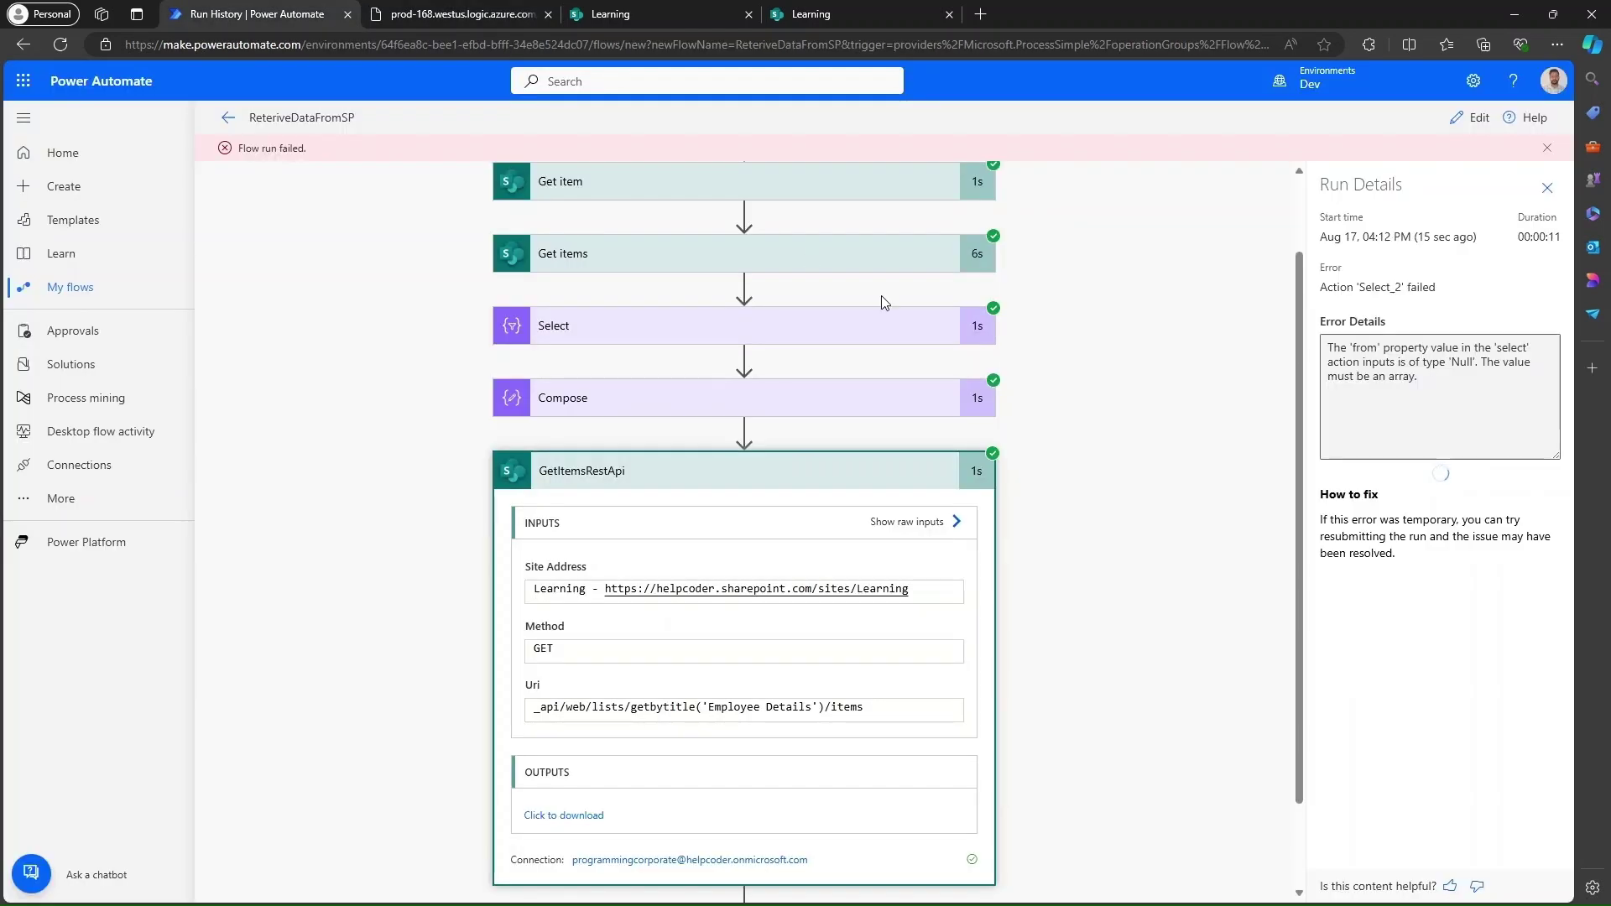
# Step: Reopen the flow for editing and insert ['d']? before ['results'] in the From expression of Select 2, updating it
pyautogui.click(1470, 117)
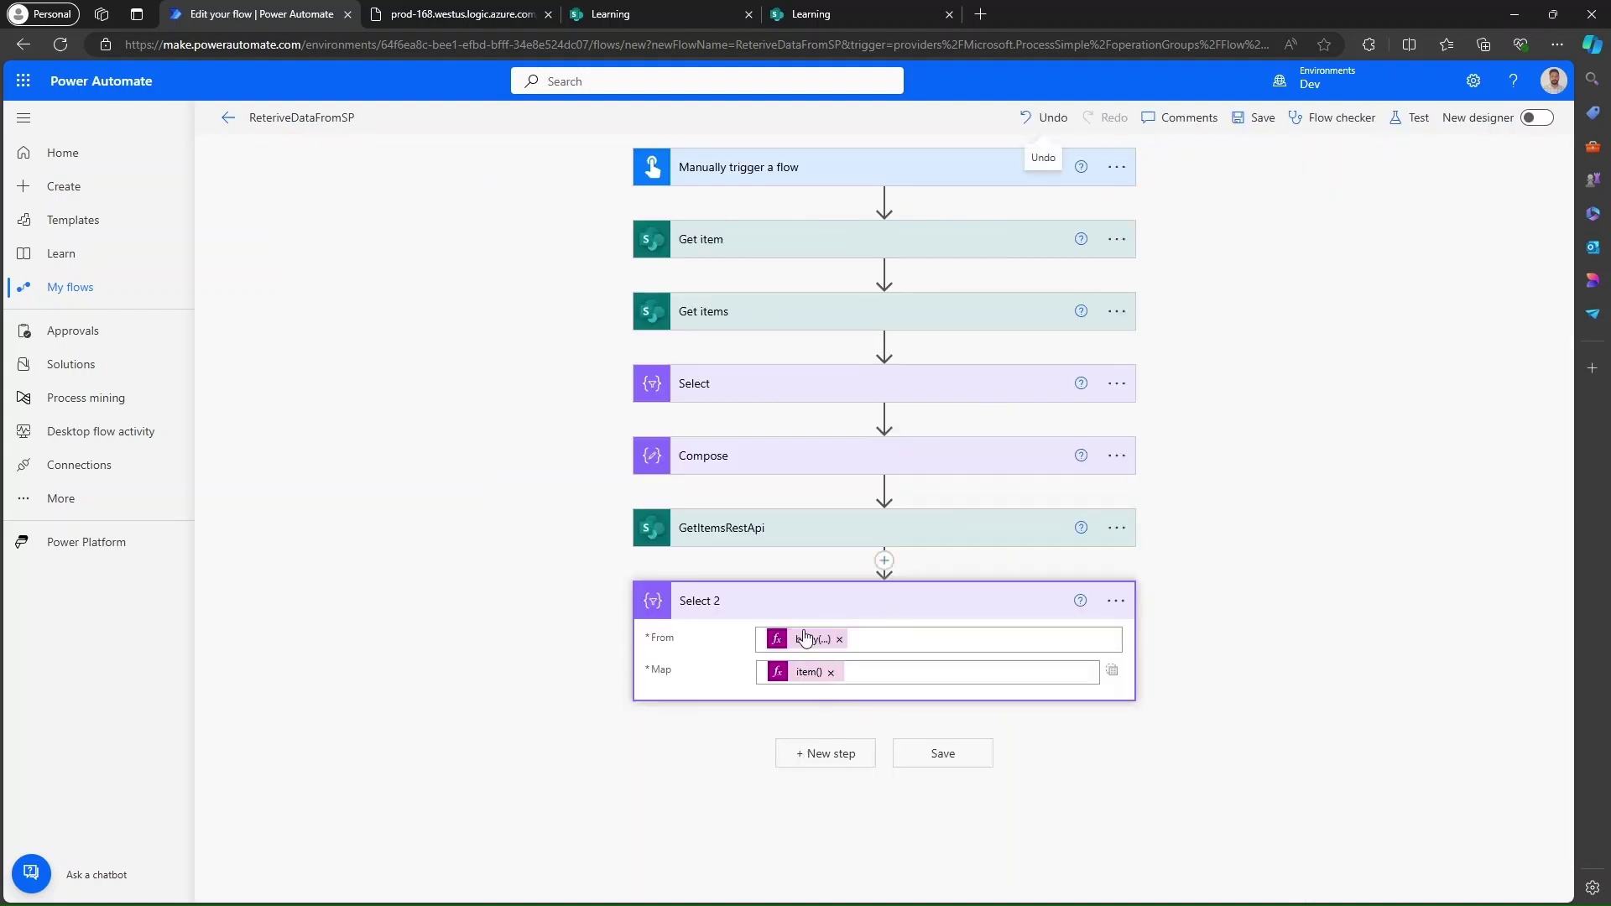
pyautogui.click(804, 641)
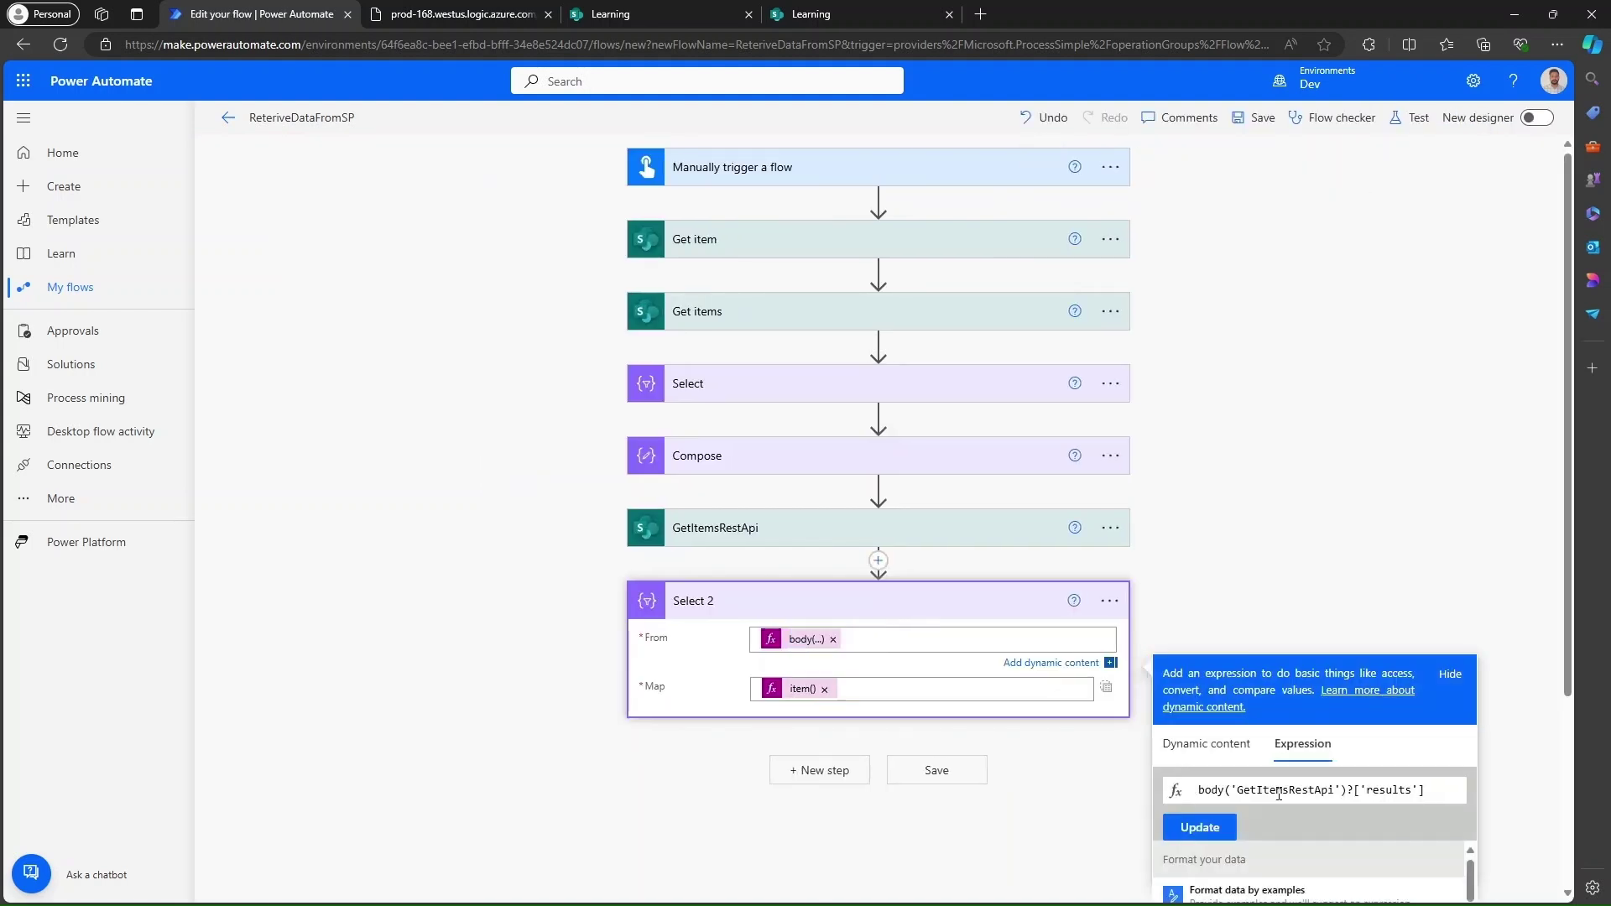
pyautogui.click(1354, 790)
pyautogui.write("['d']?['")
pyautogui.click(1198, 828)
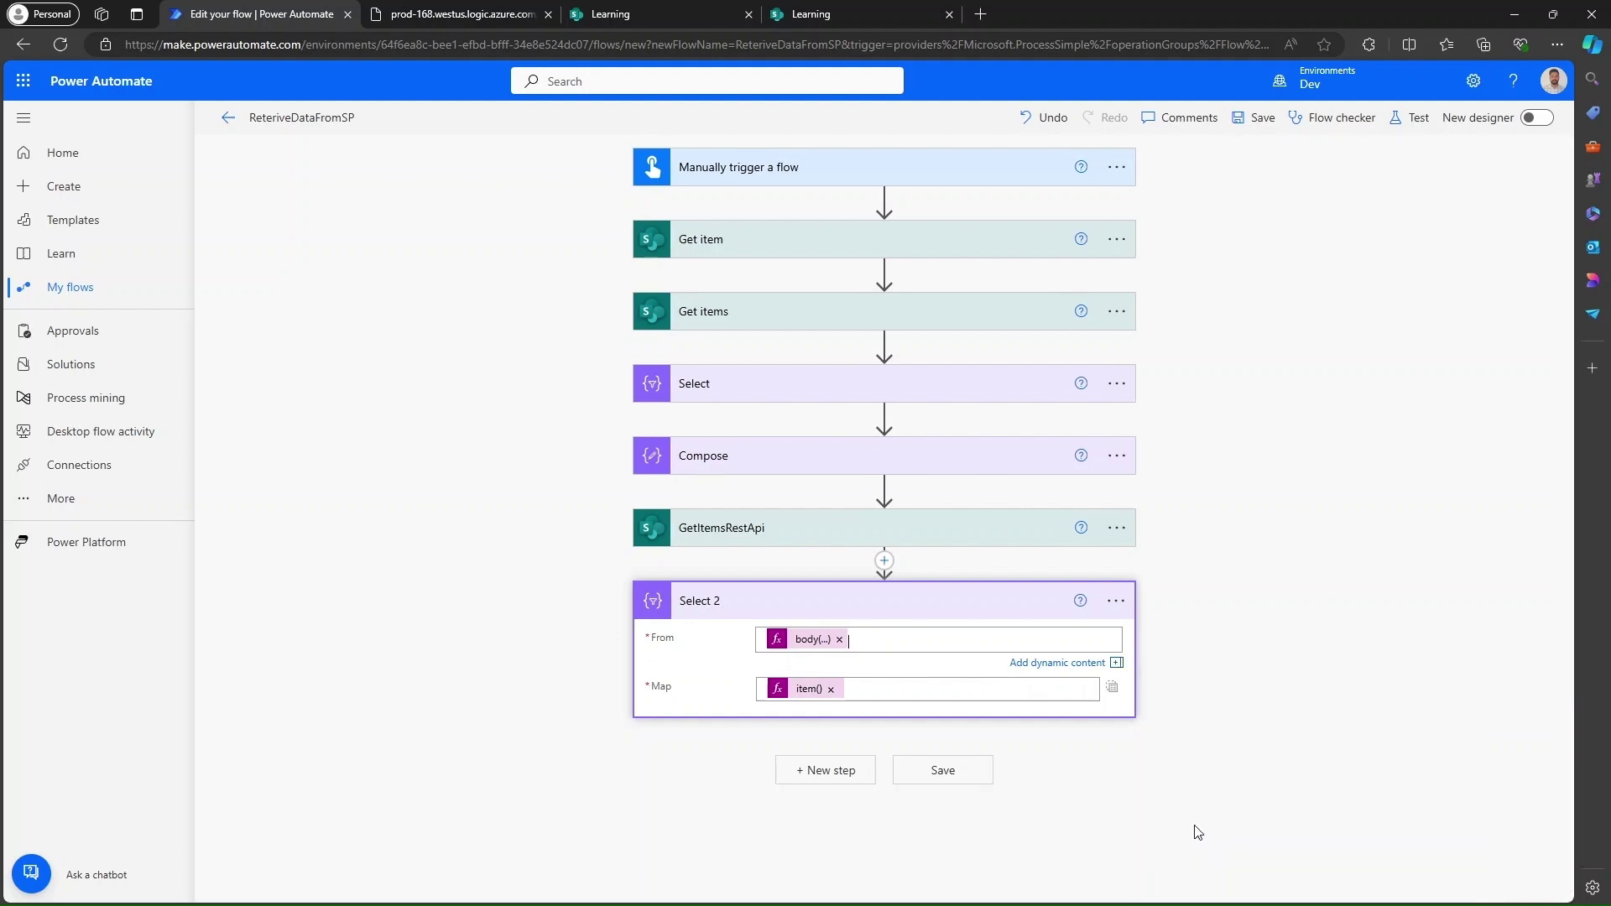
# Step: Save the flow, test it manually by starting a run, and open the run details
pyautogui.click(1427, 119)
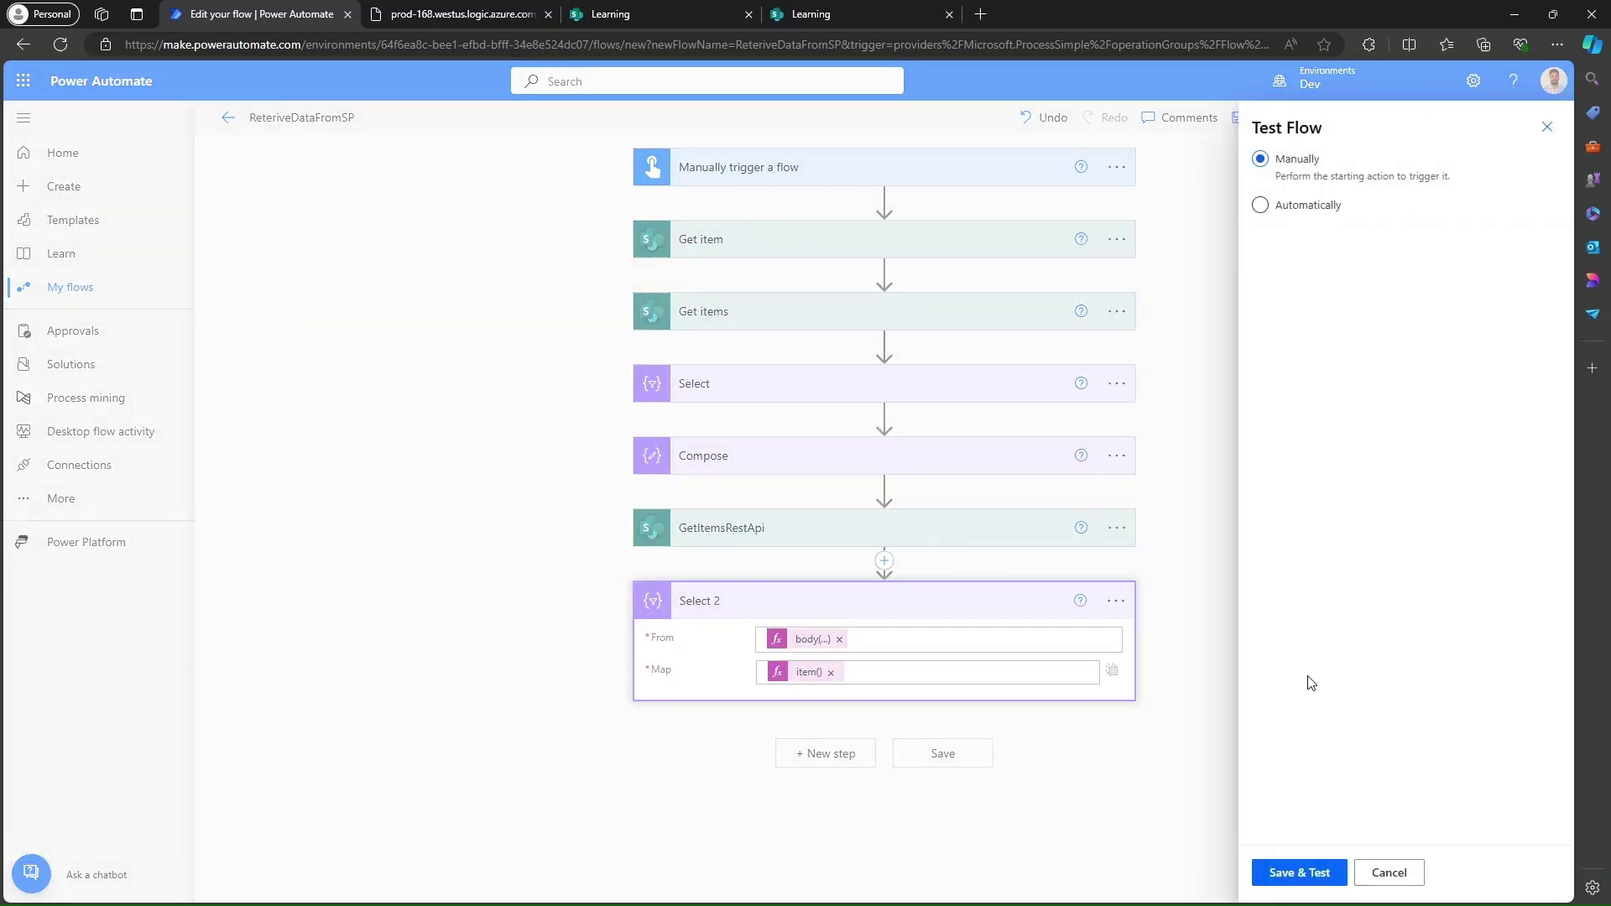
pyautogui.click(1307, 881)
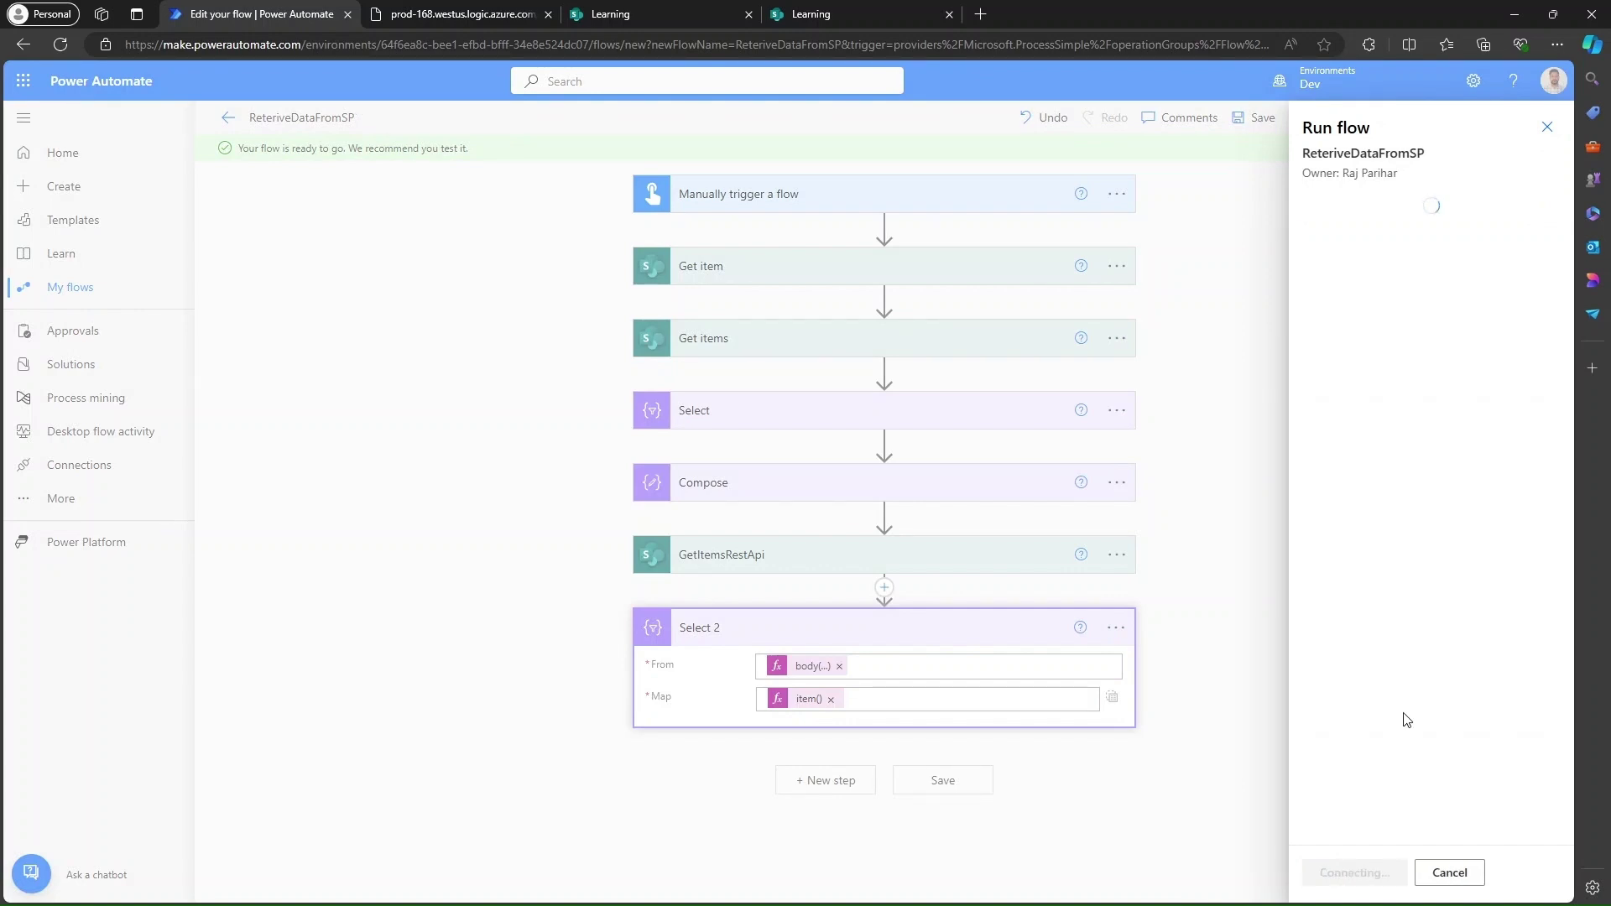
pyautogui.click(1344, 873)
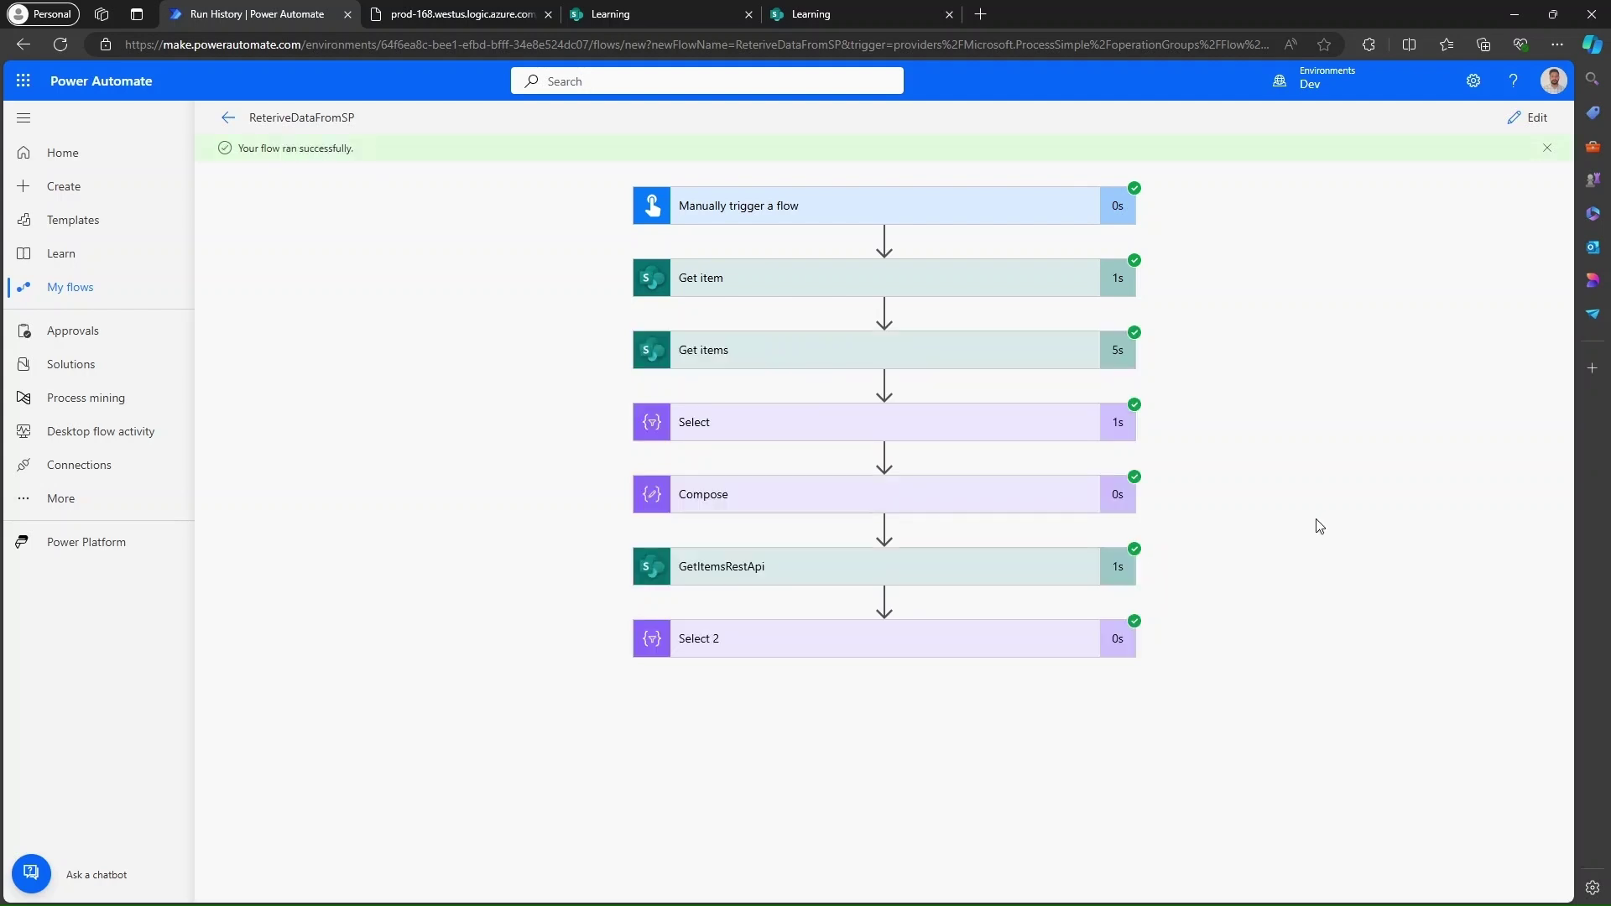
# Step: Examine the item IDs in the Select 2 output down to the last entry, and collapse the action
pyautogui.click(798, 649)
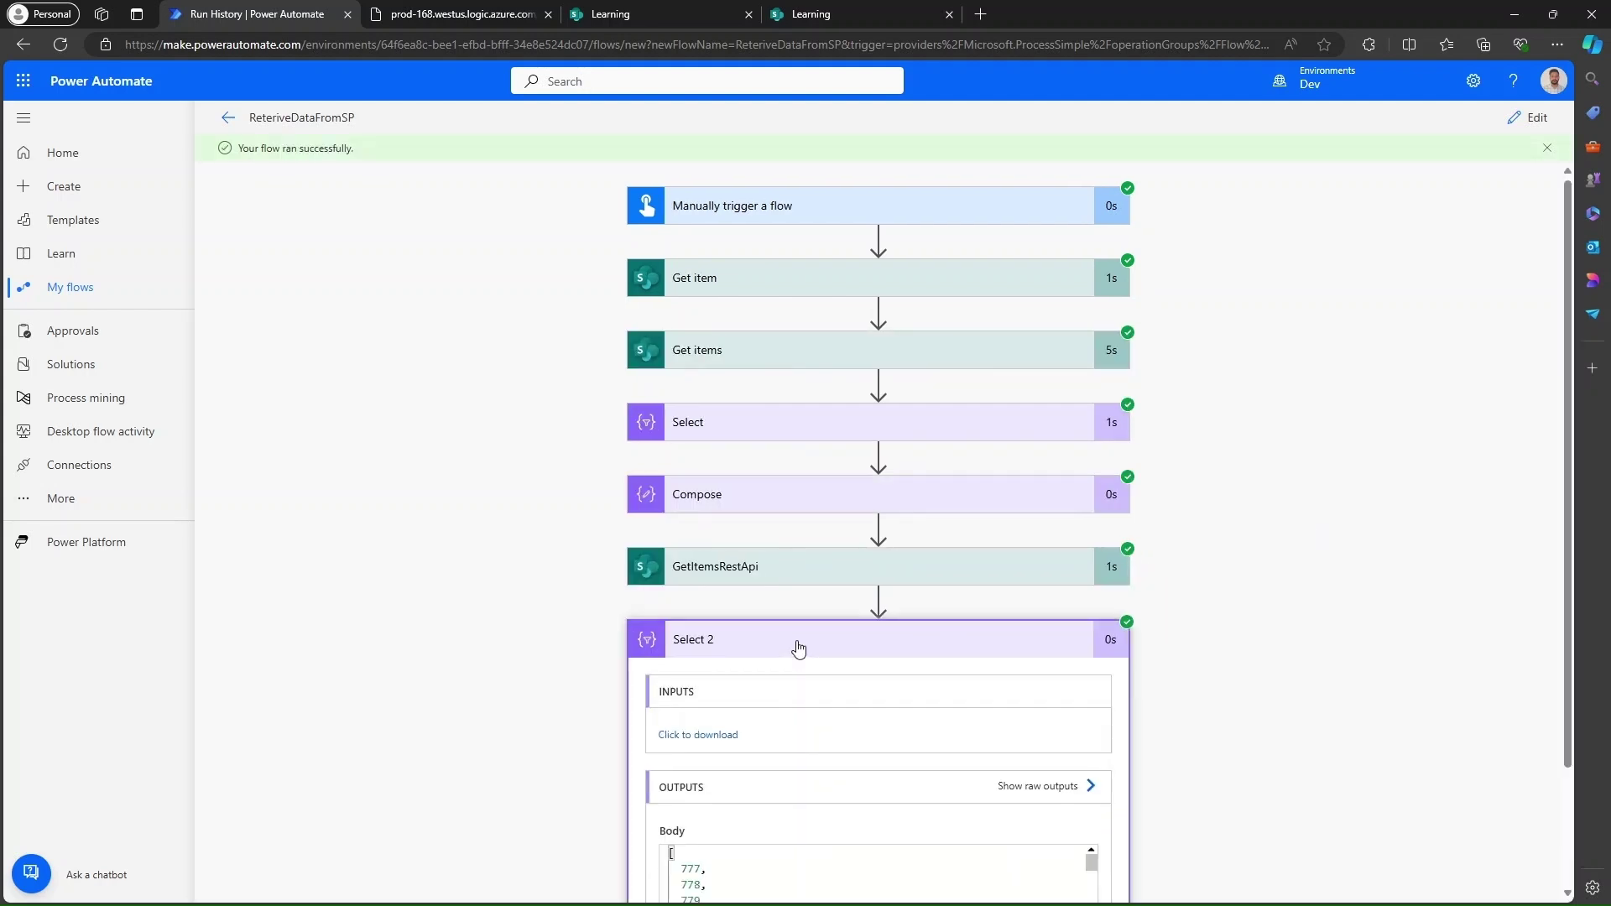
pyautogui.scroll(-3, 837, 777)
pyautogui.scroll(-8, 838, 777)
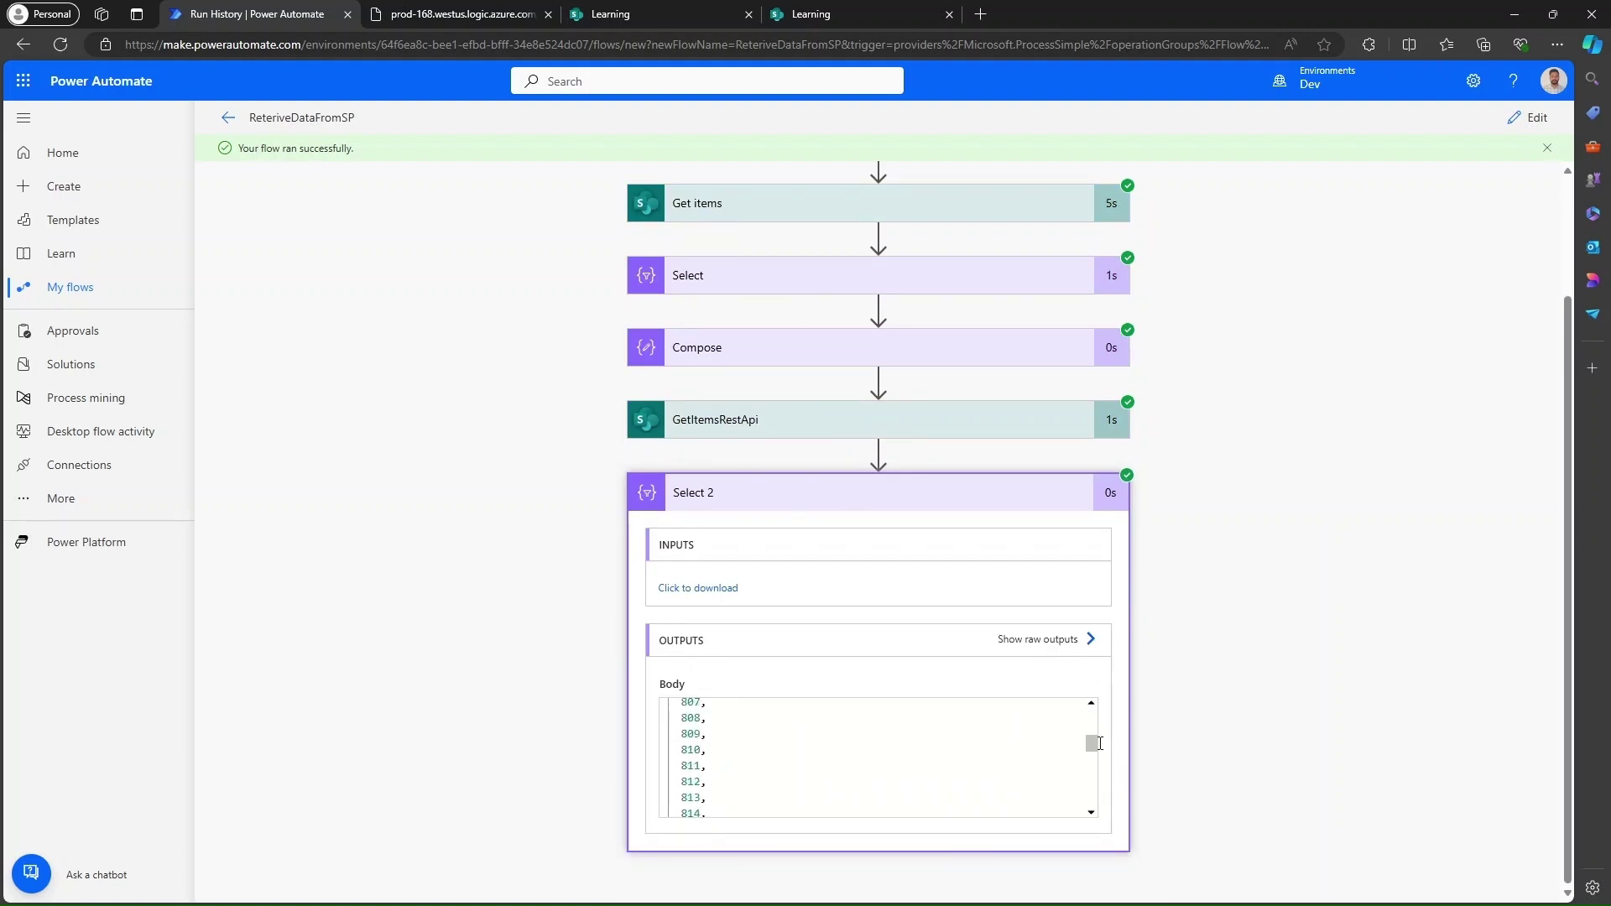
pyautogui.moveTo(1093, 742); pyautogui.dragTo(1095, 819)
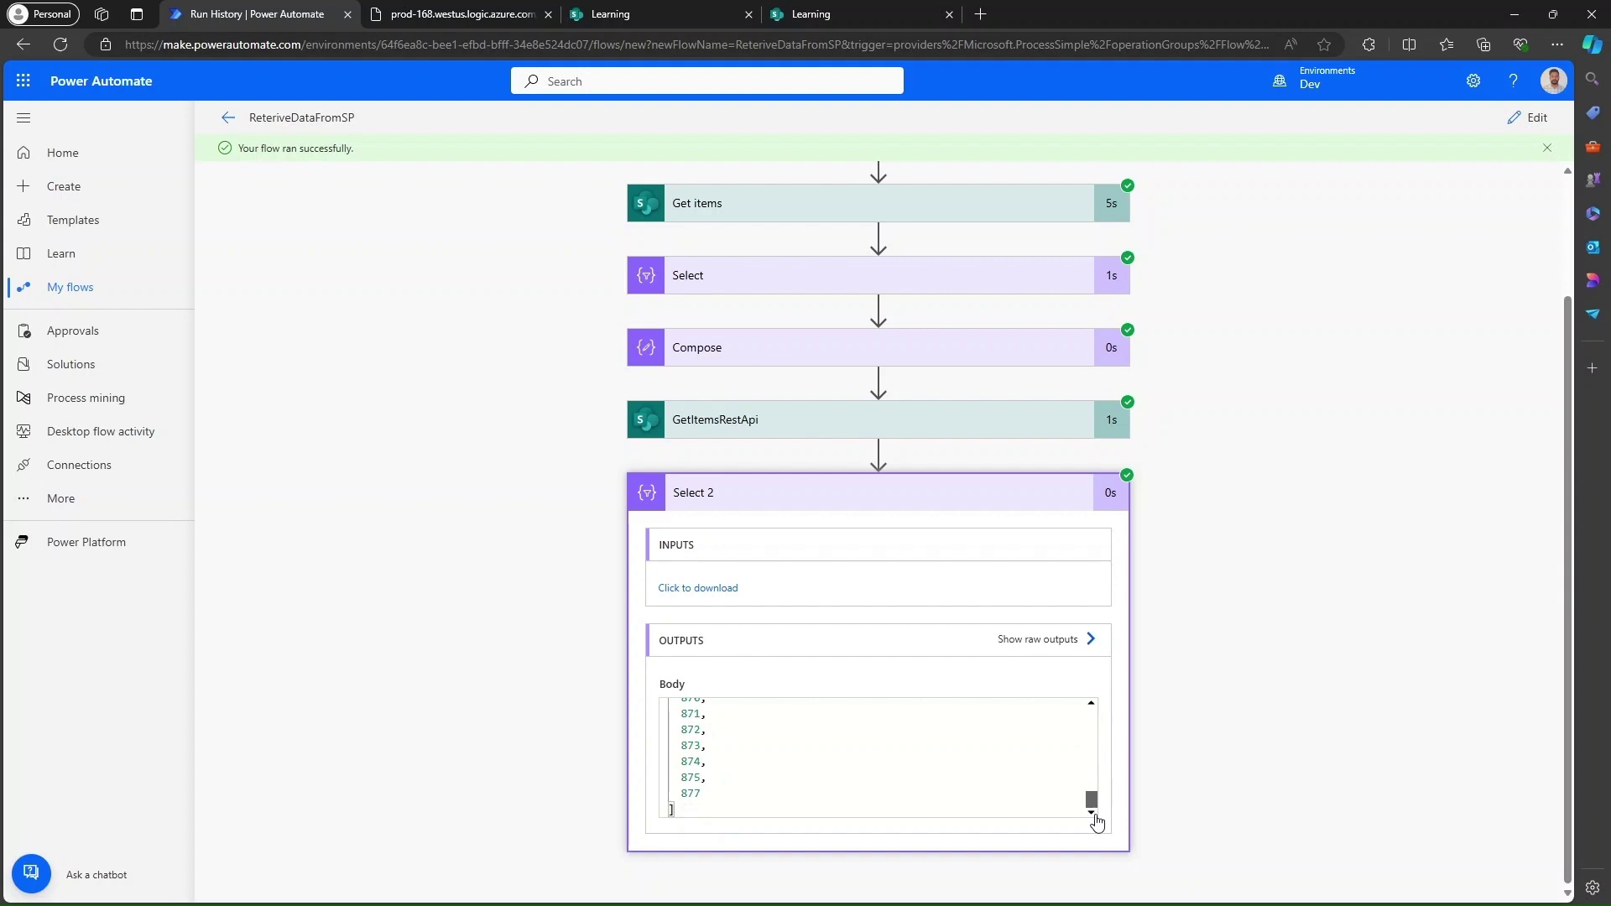
pyautogui.click(823, 498)
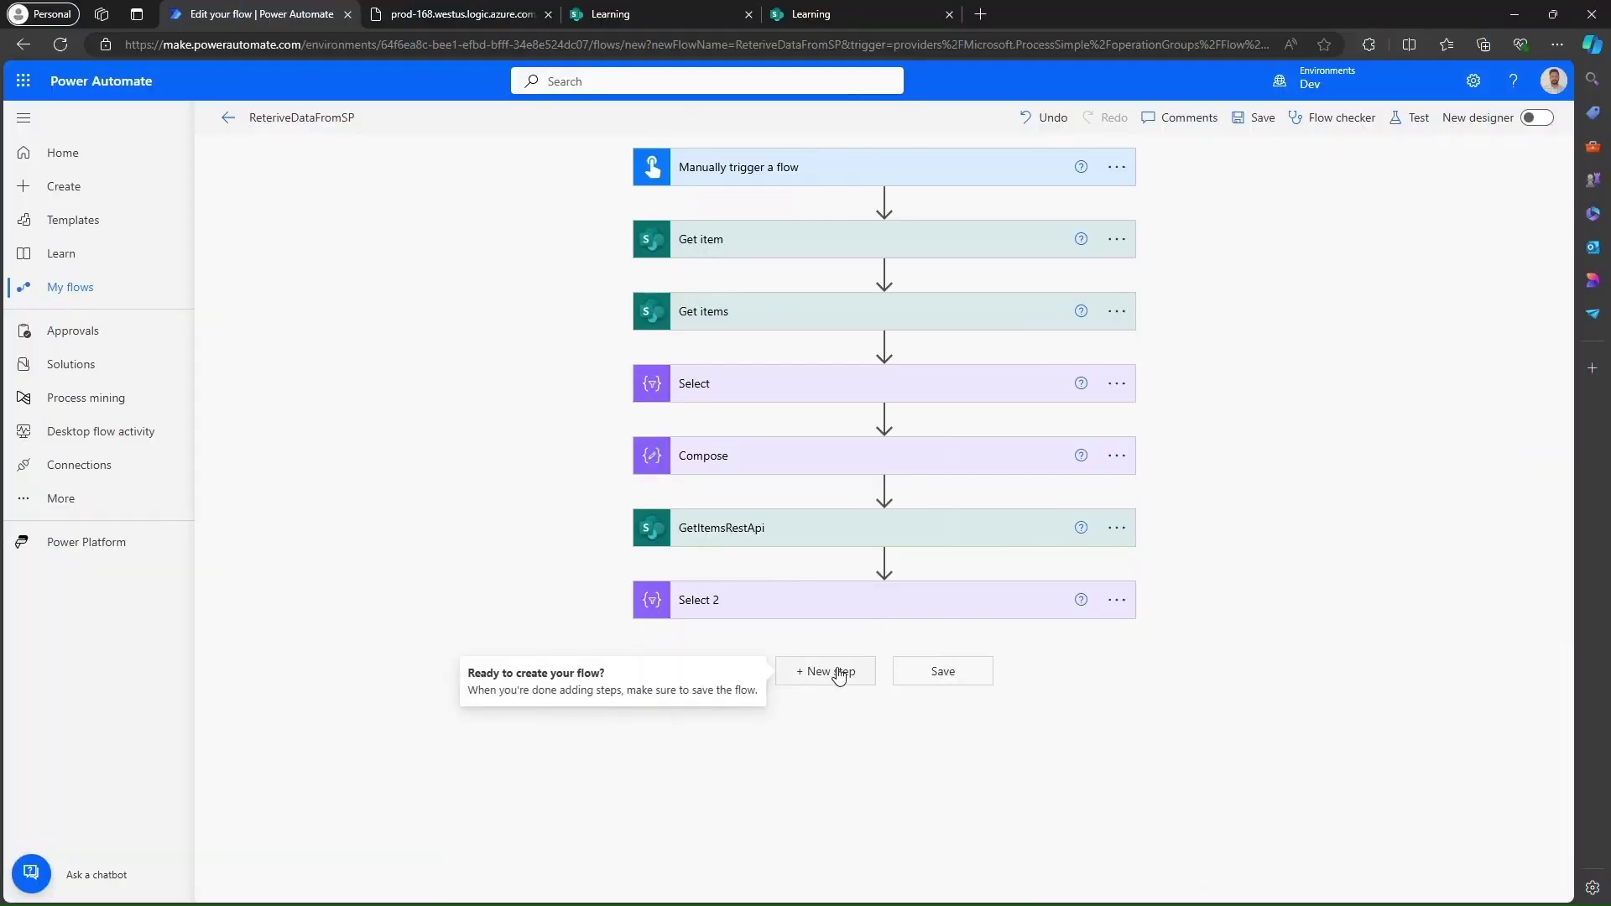
# Step: Add an Invoke an HTTP request action from HTTP with Microsoft Entra ID (preauthorized) after Select 2, with Method set to GET
pyautogui.click(840, 677)
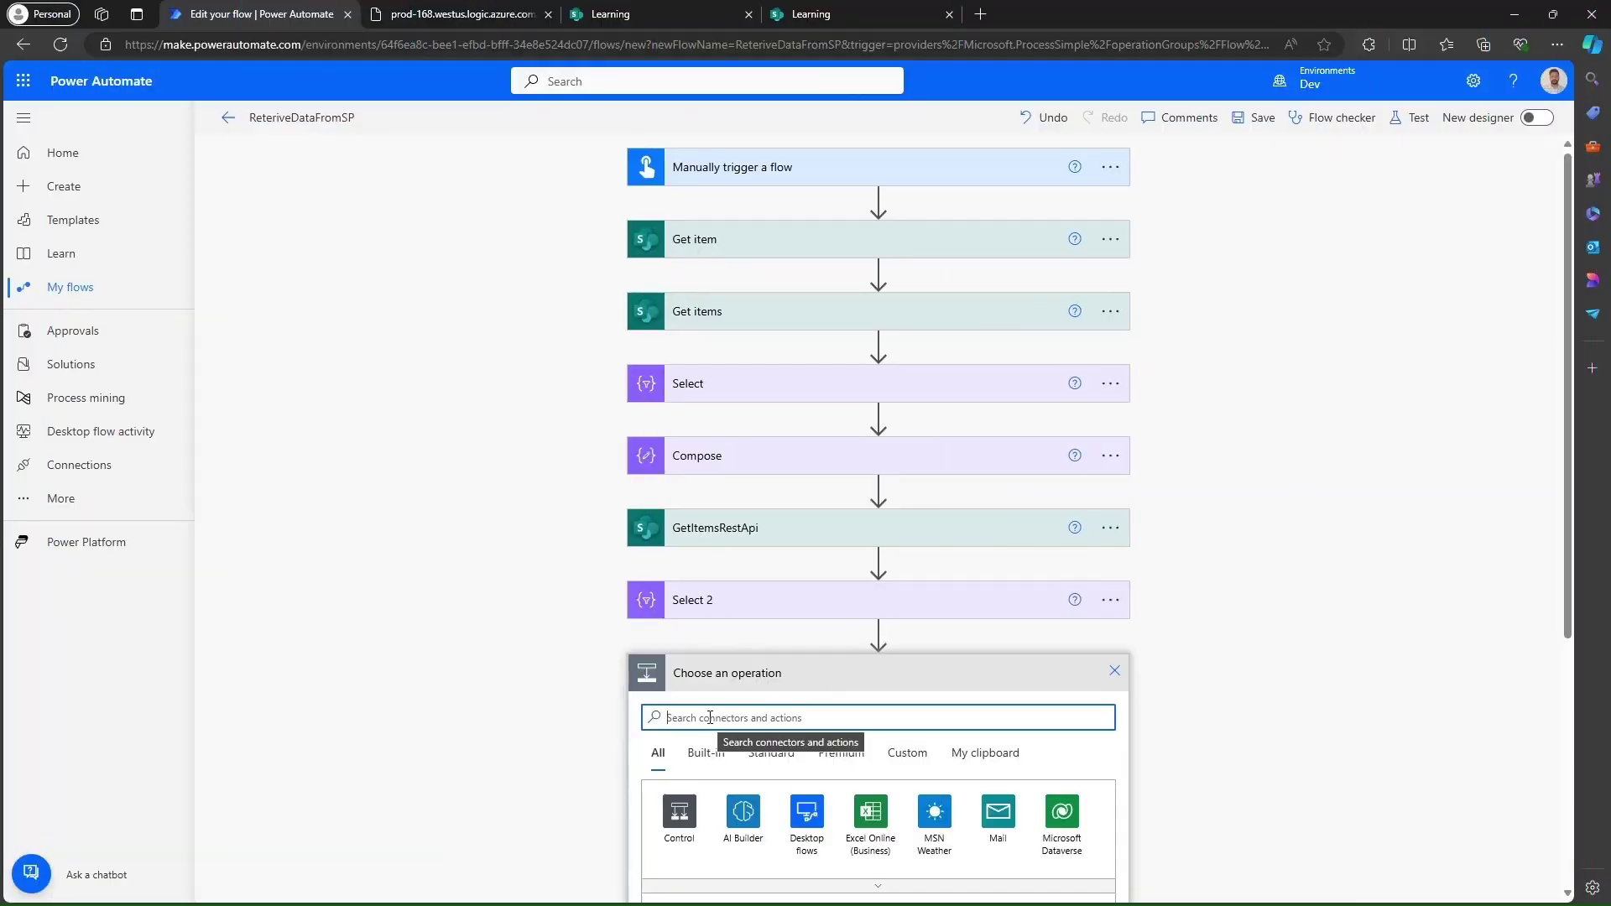
pyautogui.write('invoke')
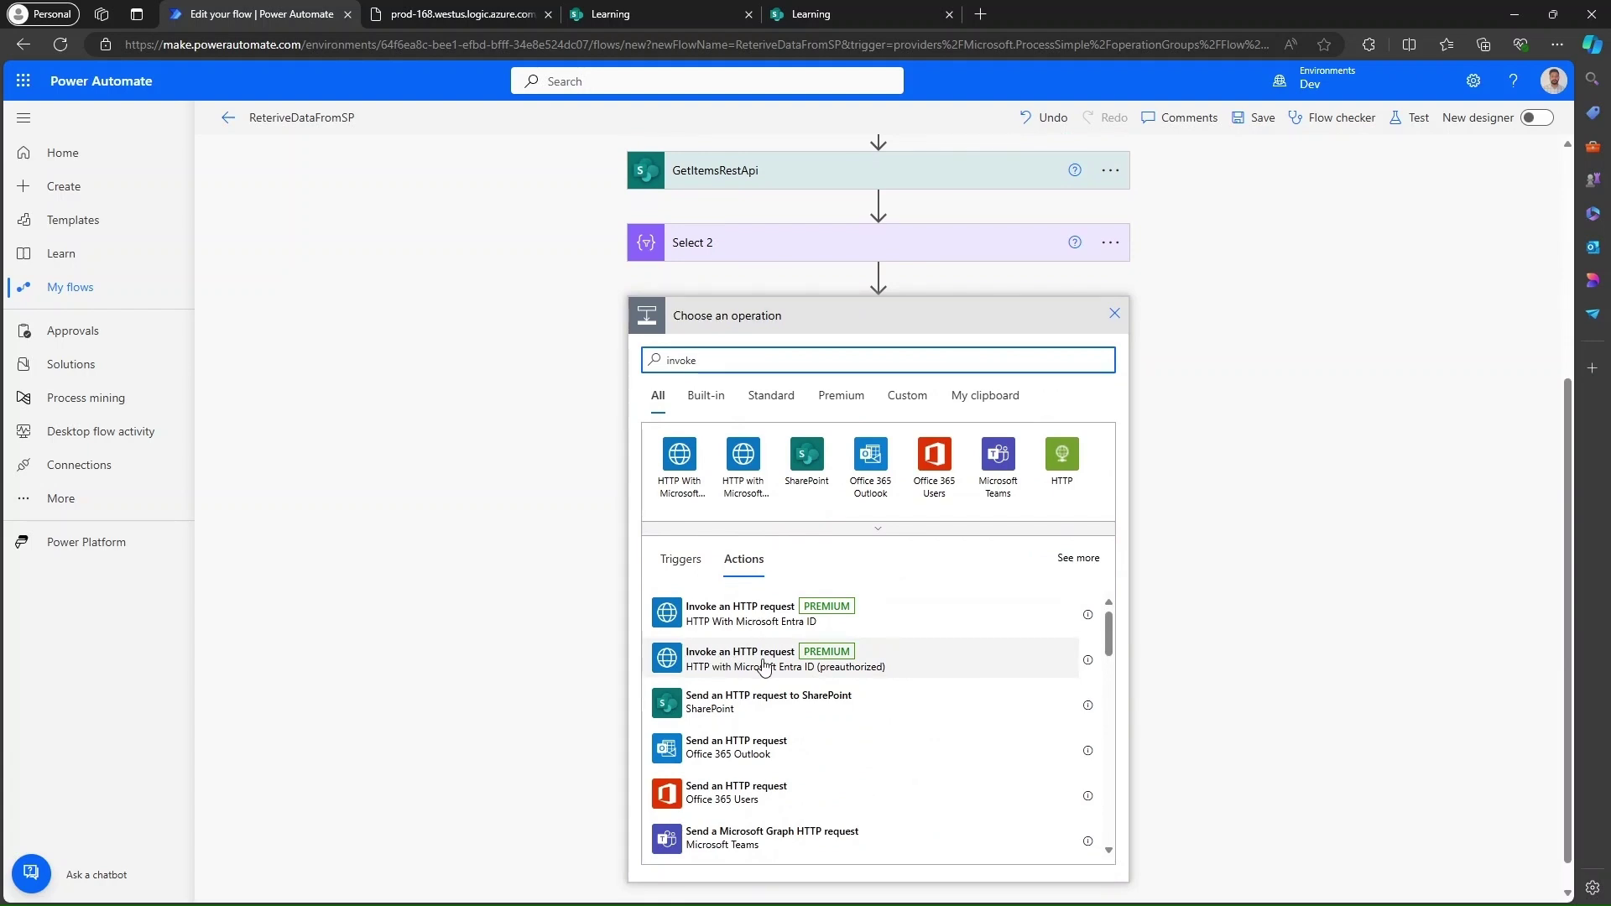
pyautogui.click(733, 663)
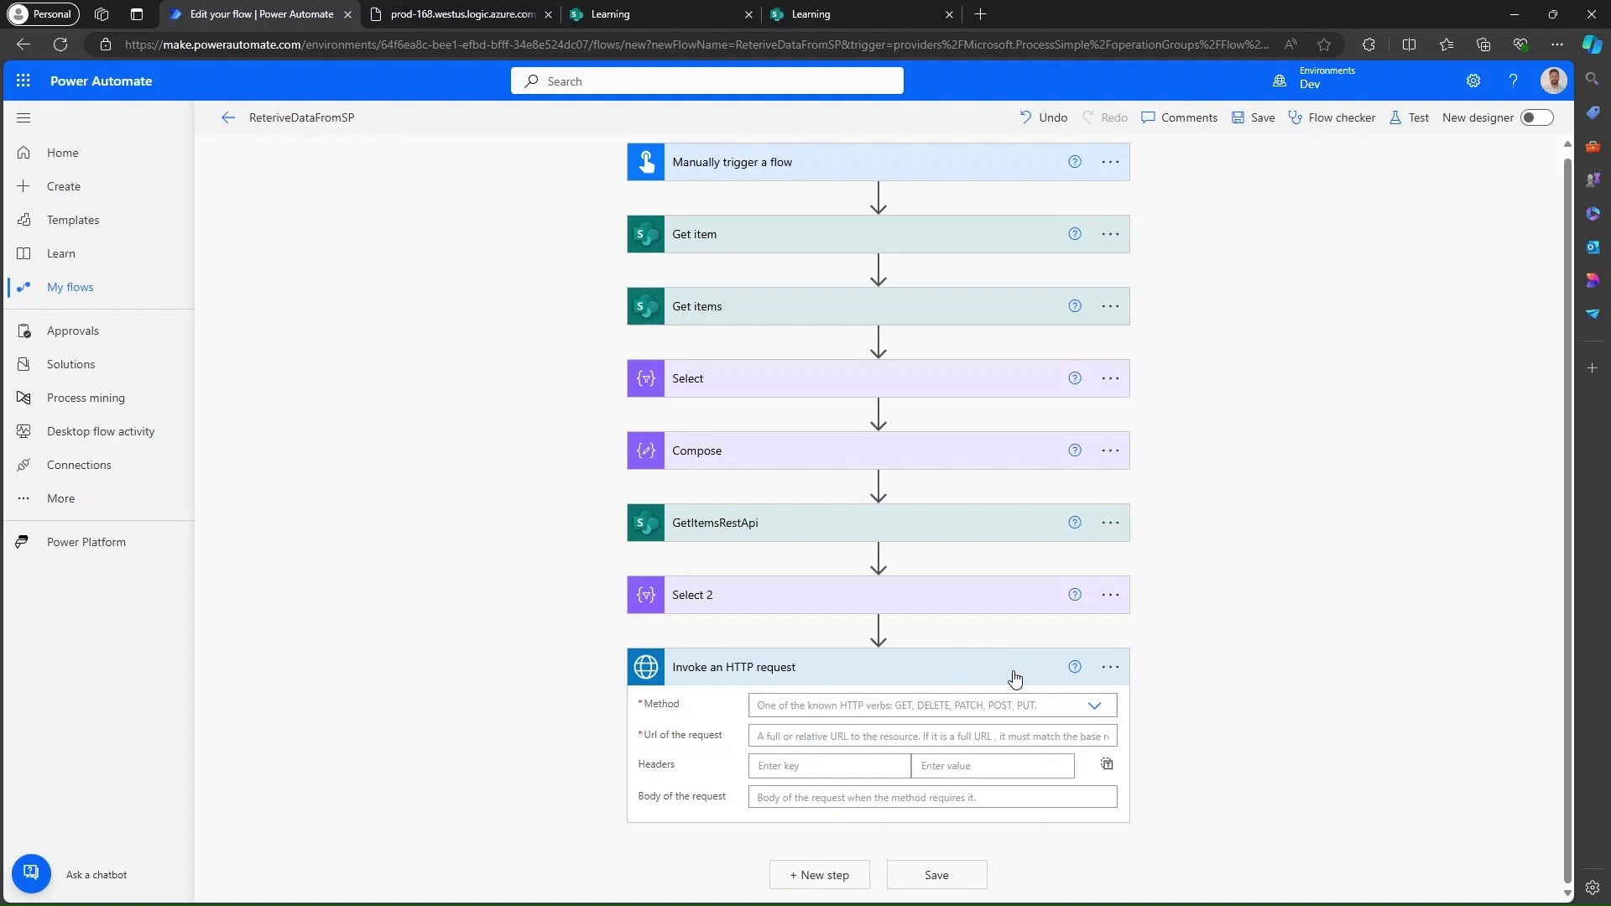
pyautogui.click(1096, 707)
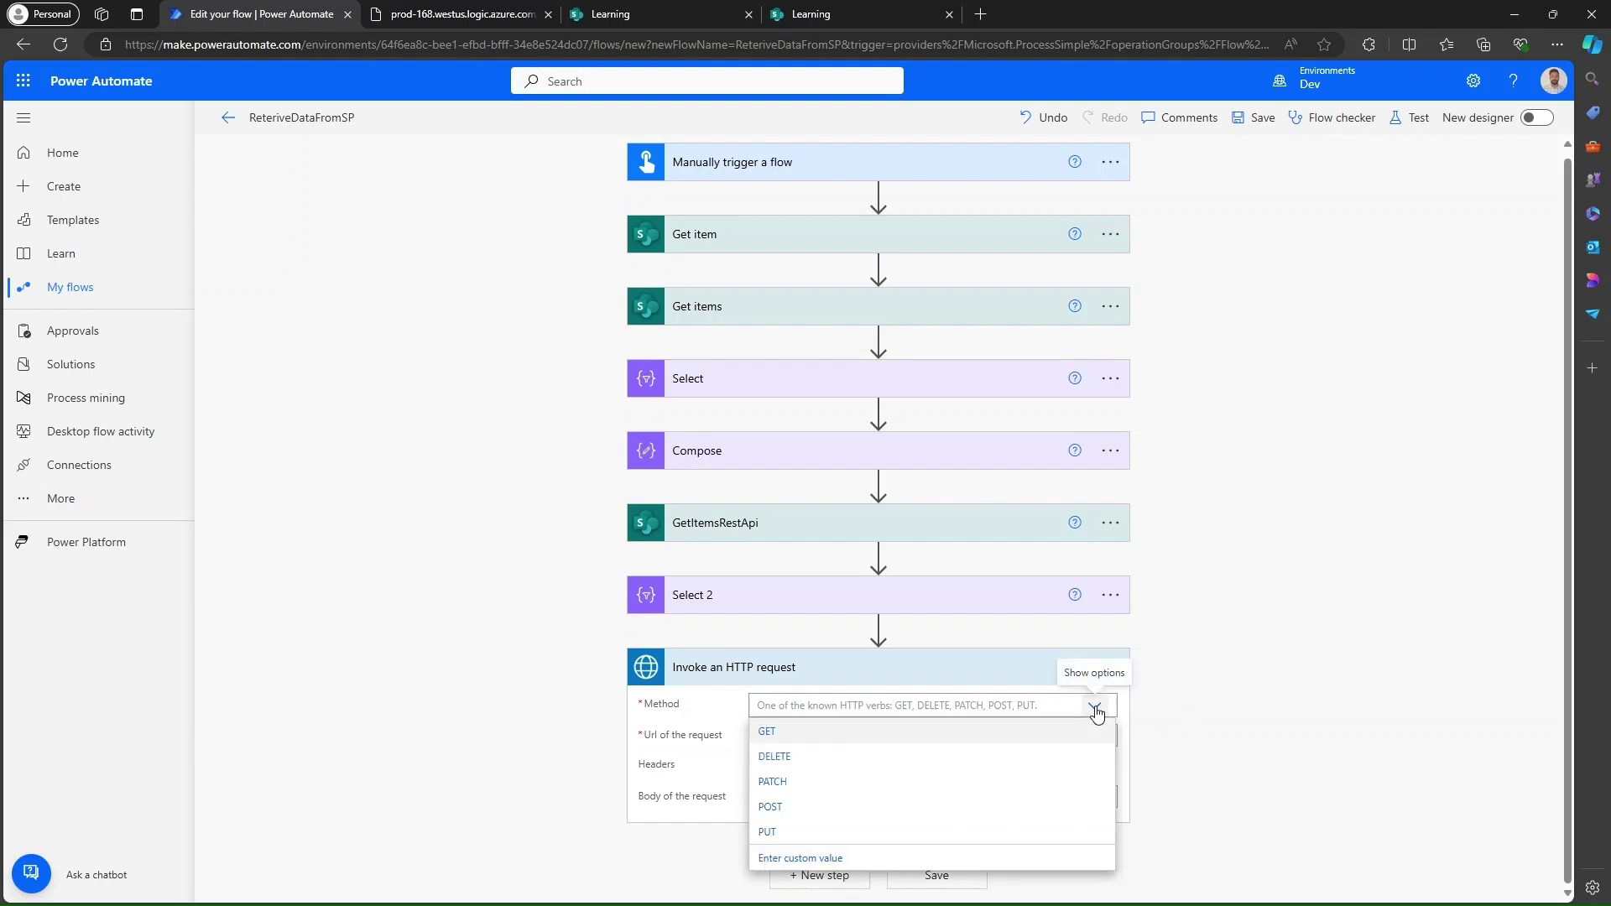
pyautogui.click(871, 729)
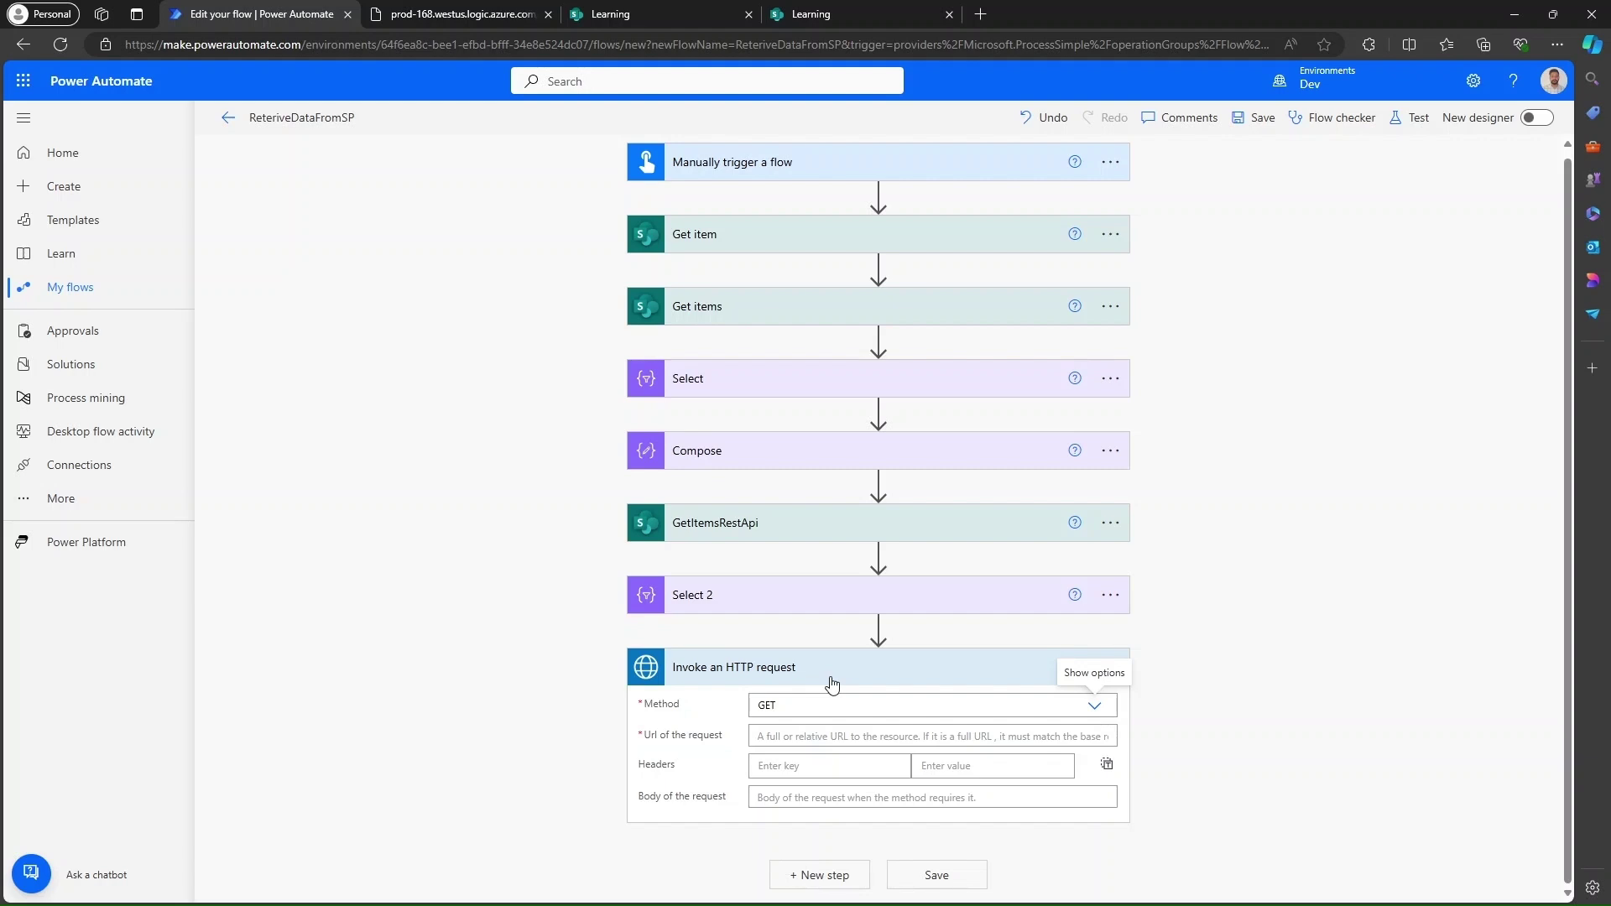
pyautogui.click(768, 736)
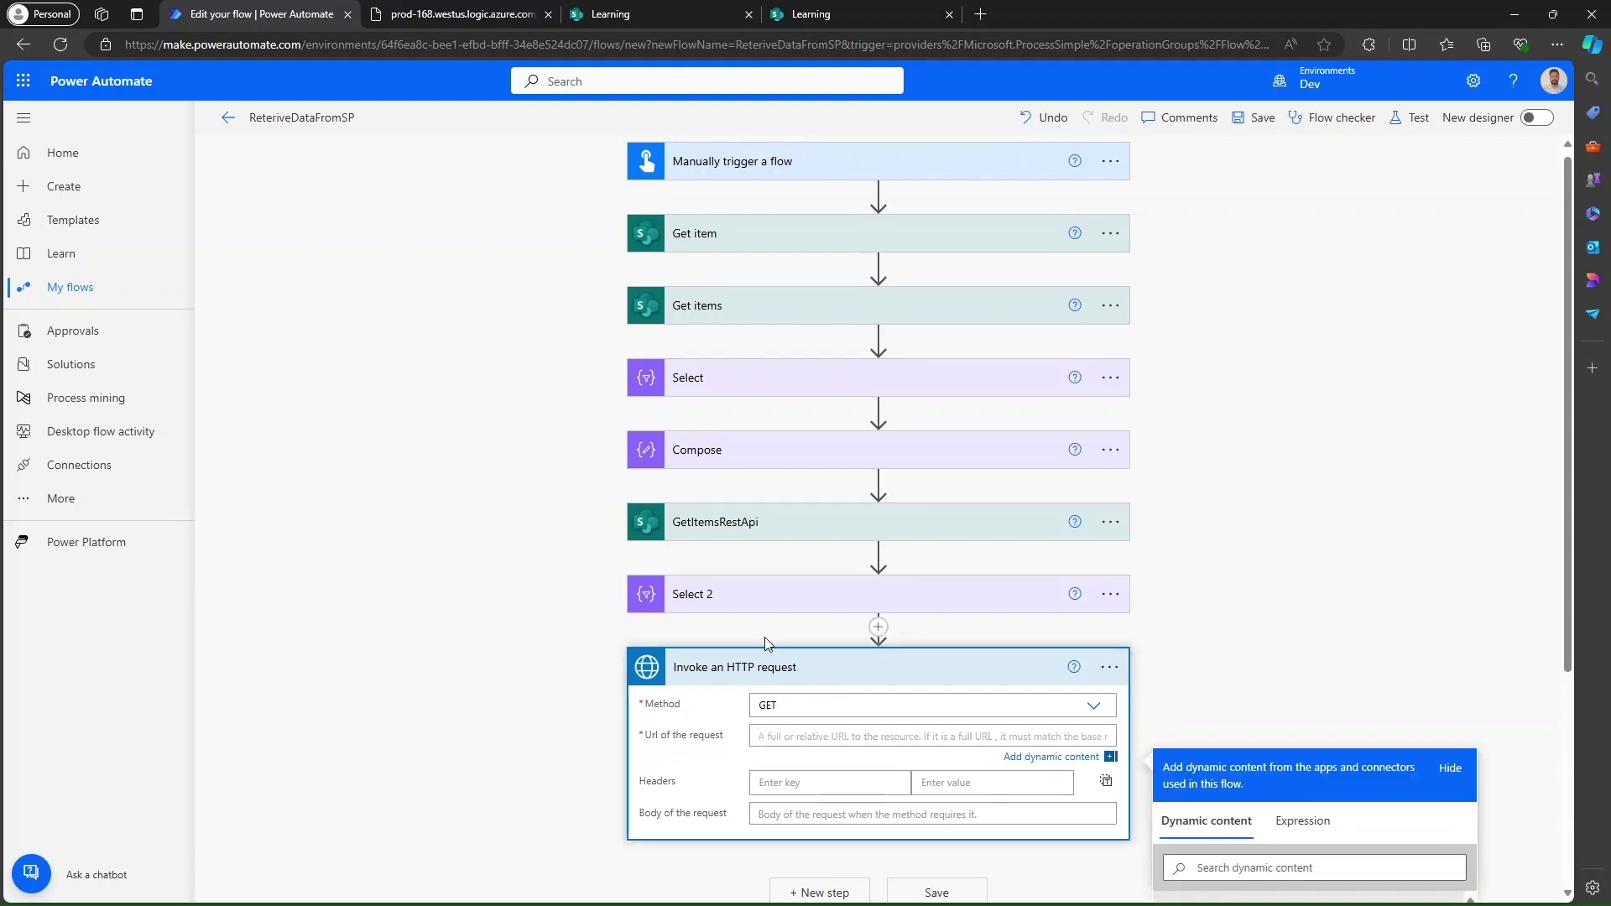
pyautogui.scroll(-2, 805, 726)
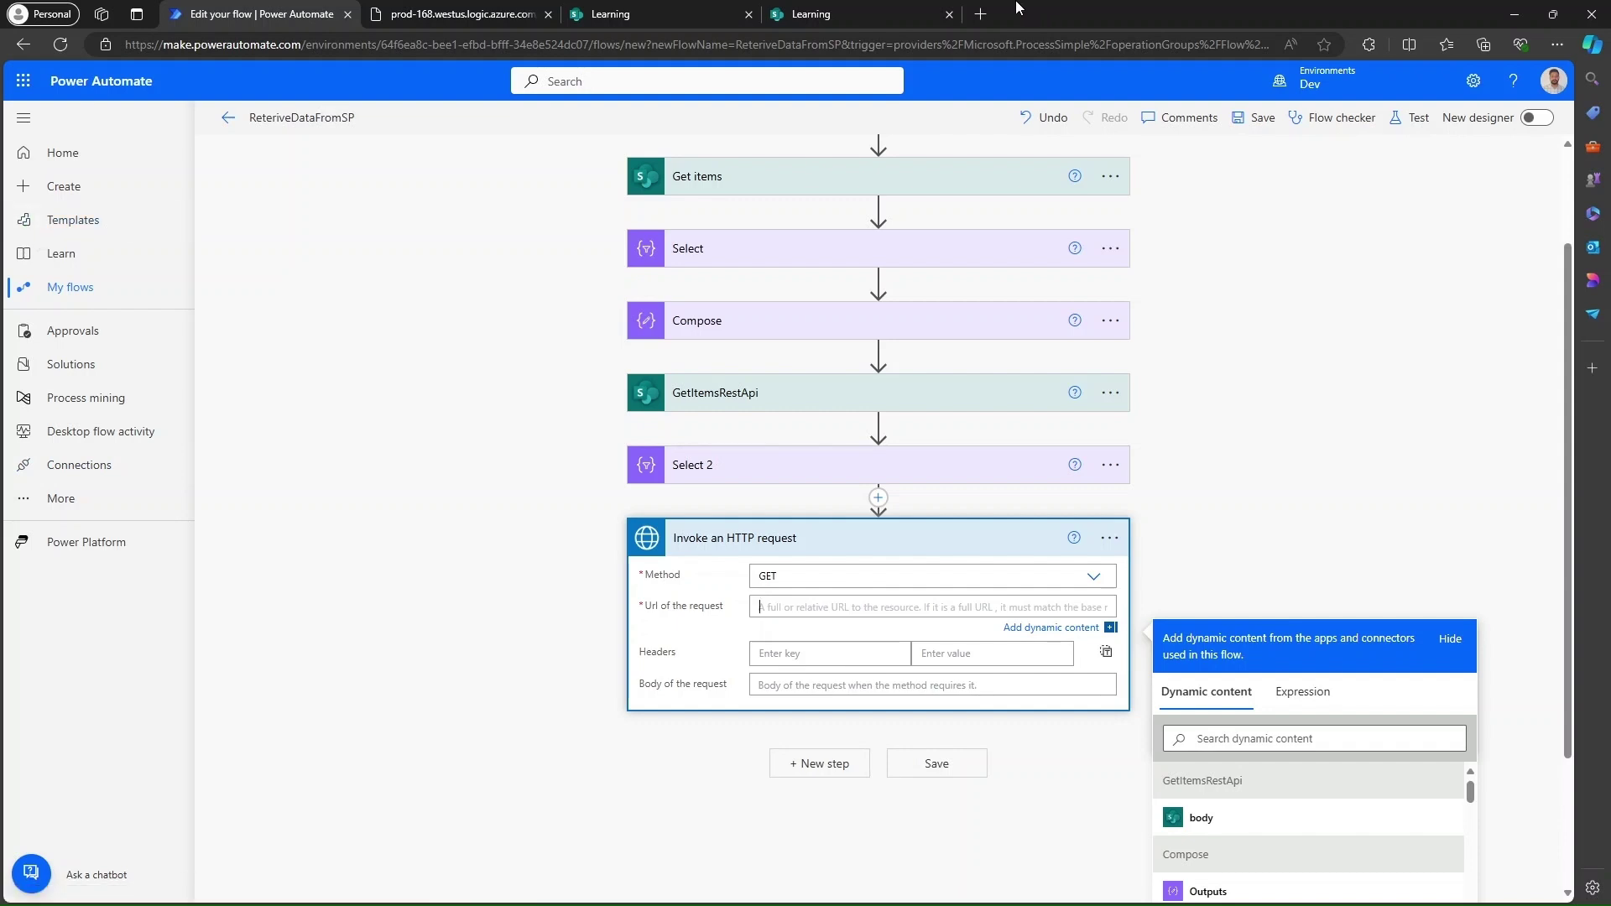
# Step: Search the web for "graph explorer microsoft" in a new browser tab and open Microsoft Graph Explorer from the results
pyautogui.click(982, 14)
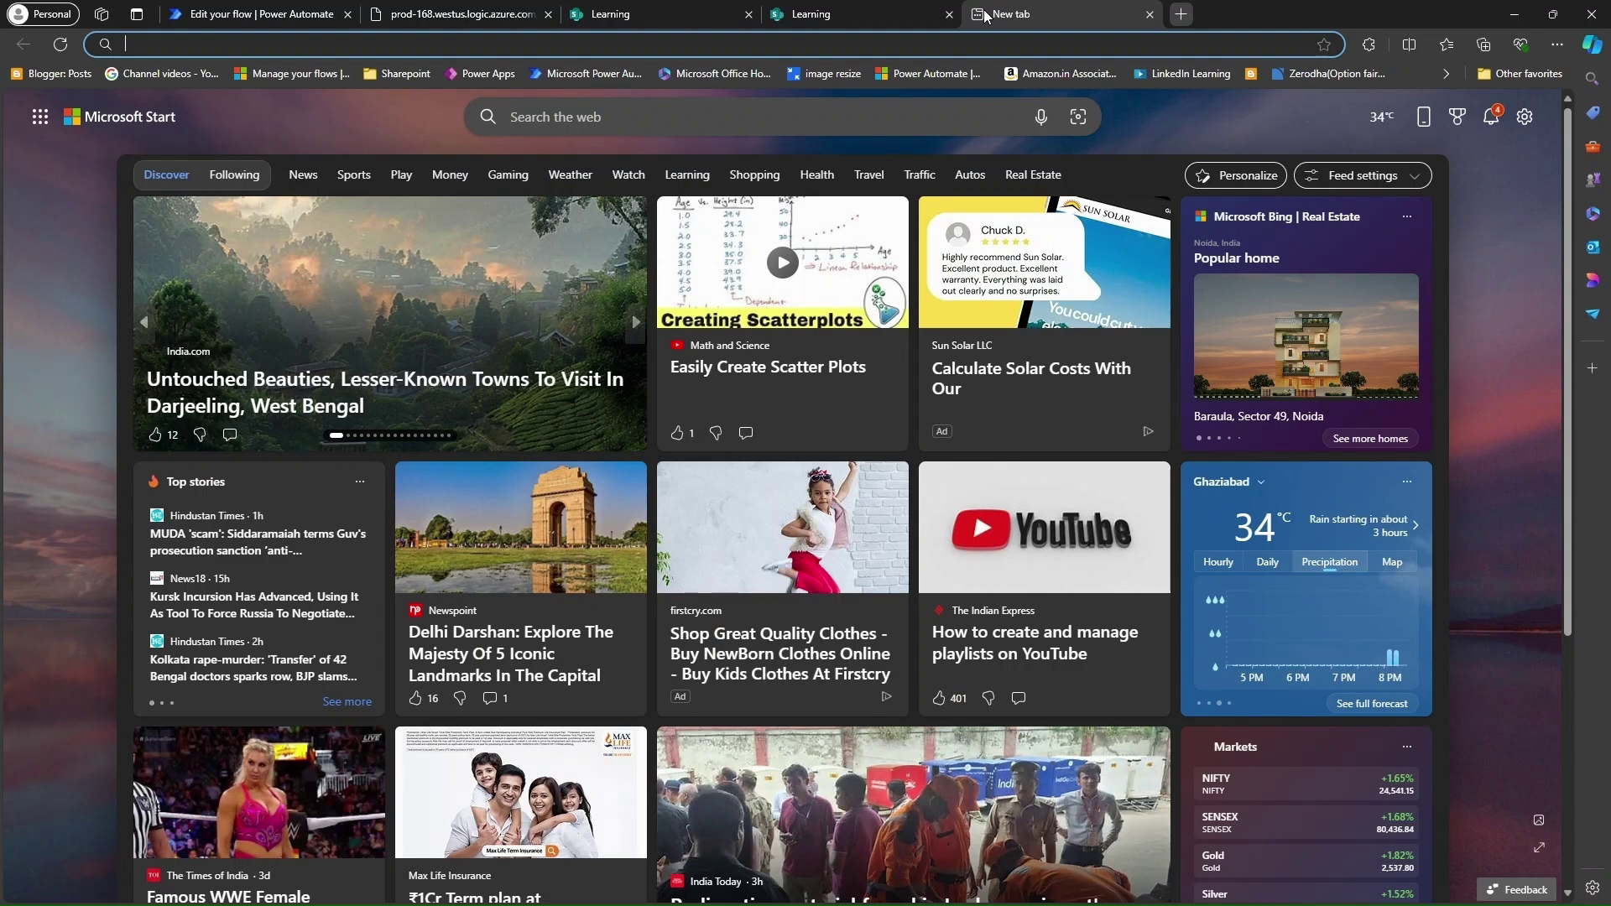
pyautogui.write('graph ')
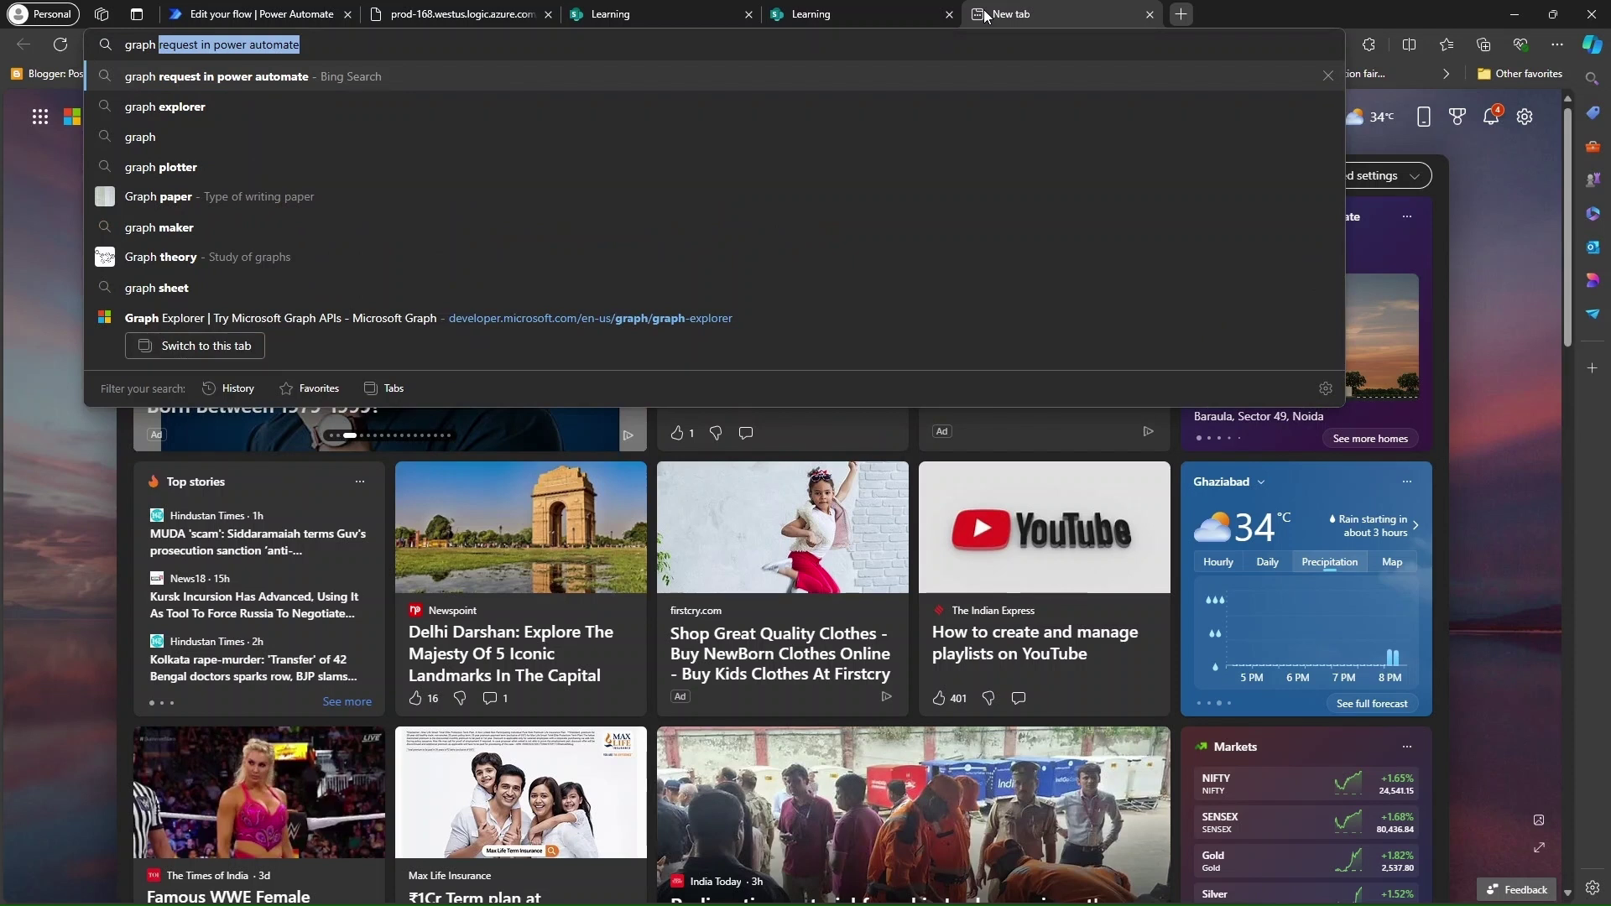
pyautogui.write('explo')
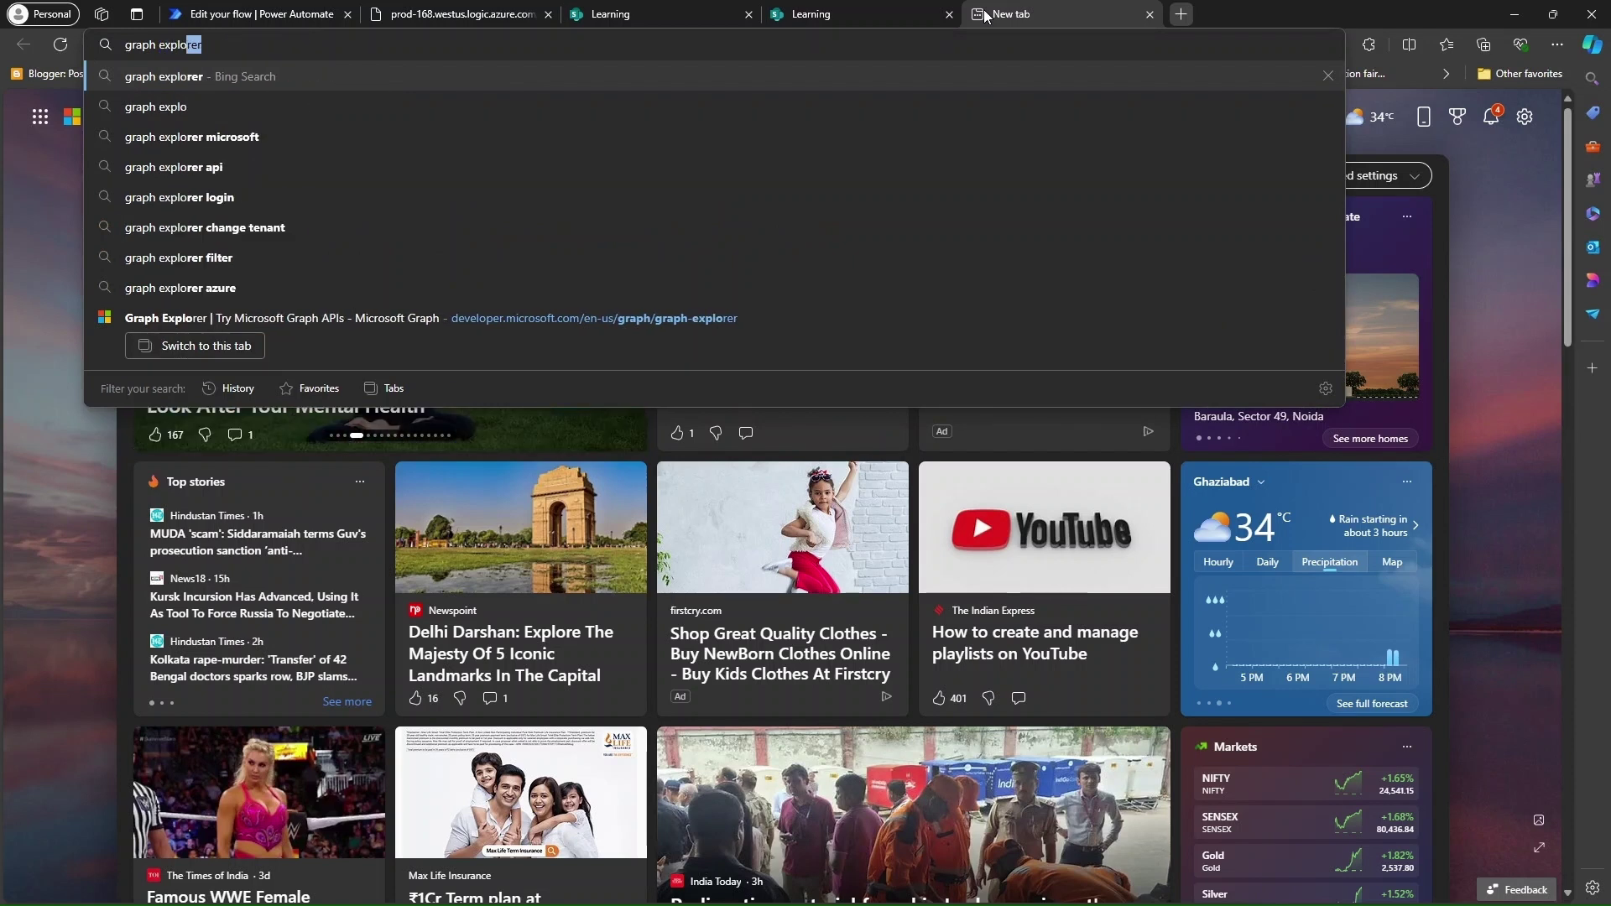
pyautogui.press('Down')
pyautogui.press('Return')
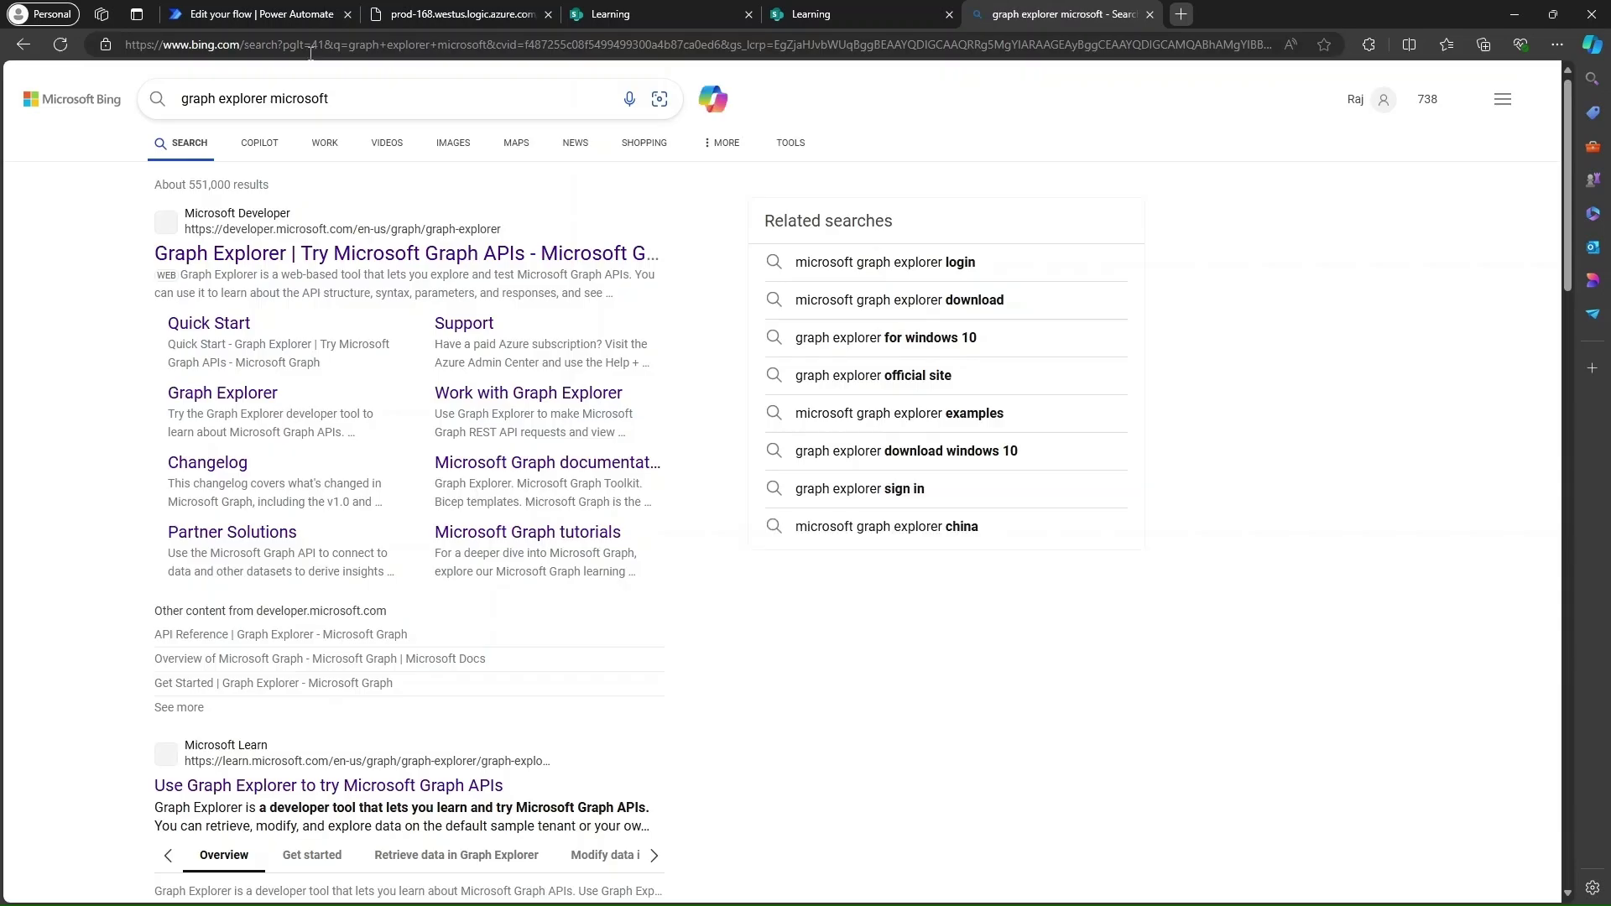
pyautogui.click(331, 258)
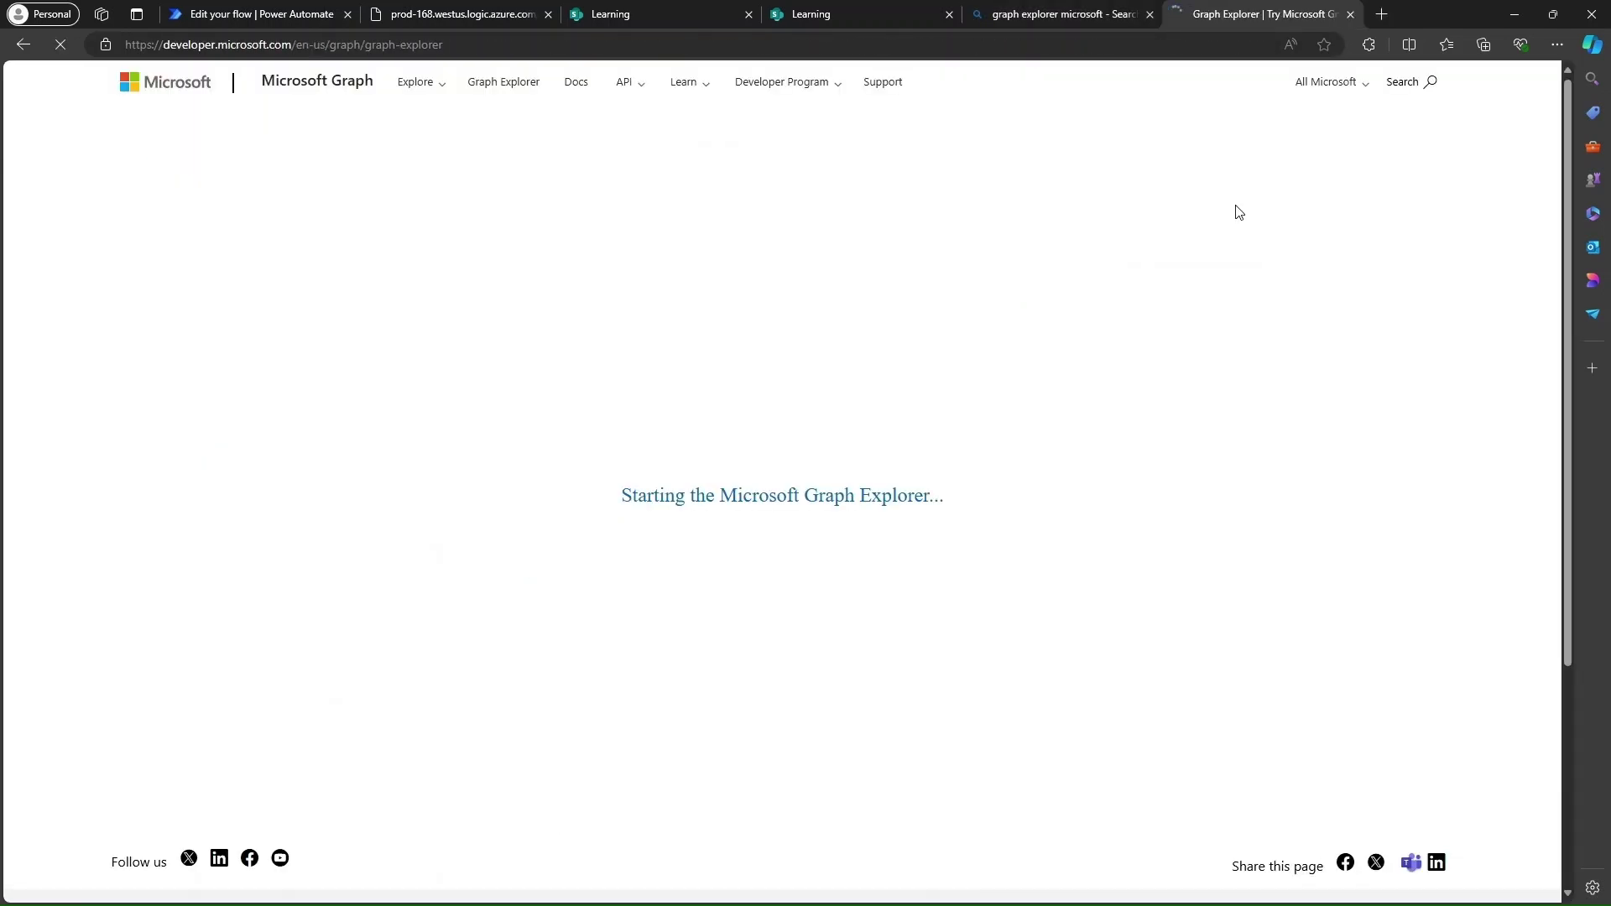
pyautogui.click(1062, 15)
pyautogui.click(923, 720)
pyautogui.click(1347, 11)
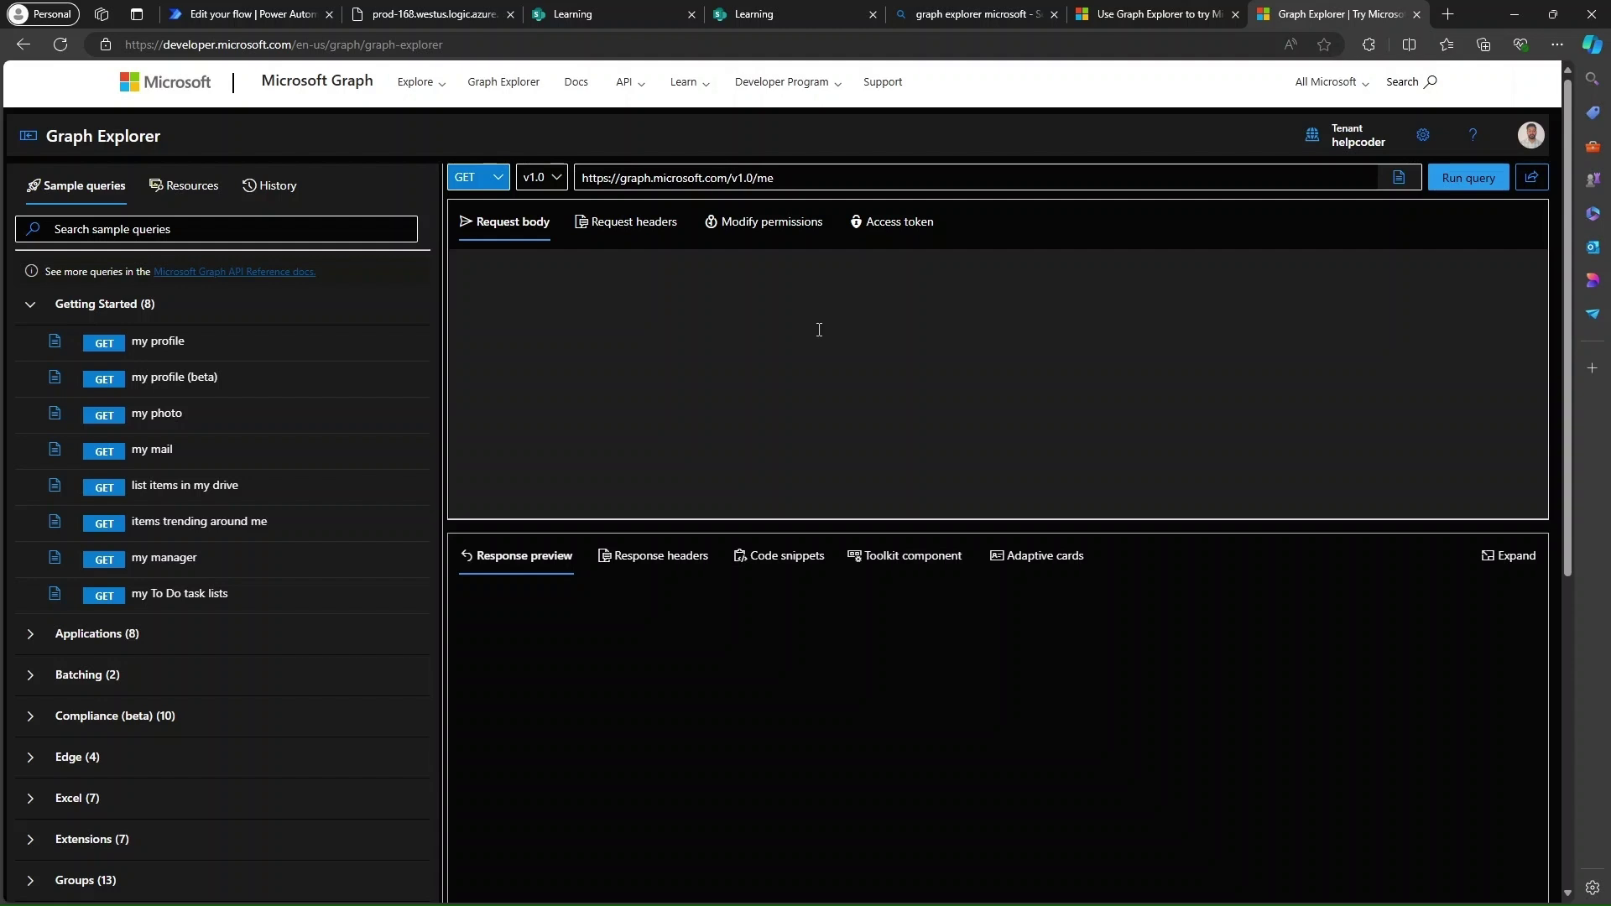
pyautogui.click(1479, 176)
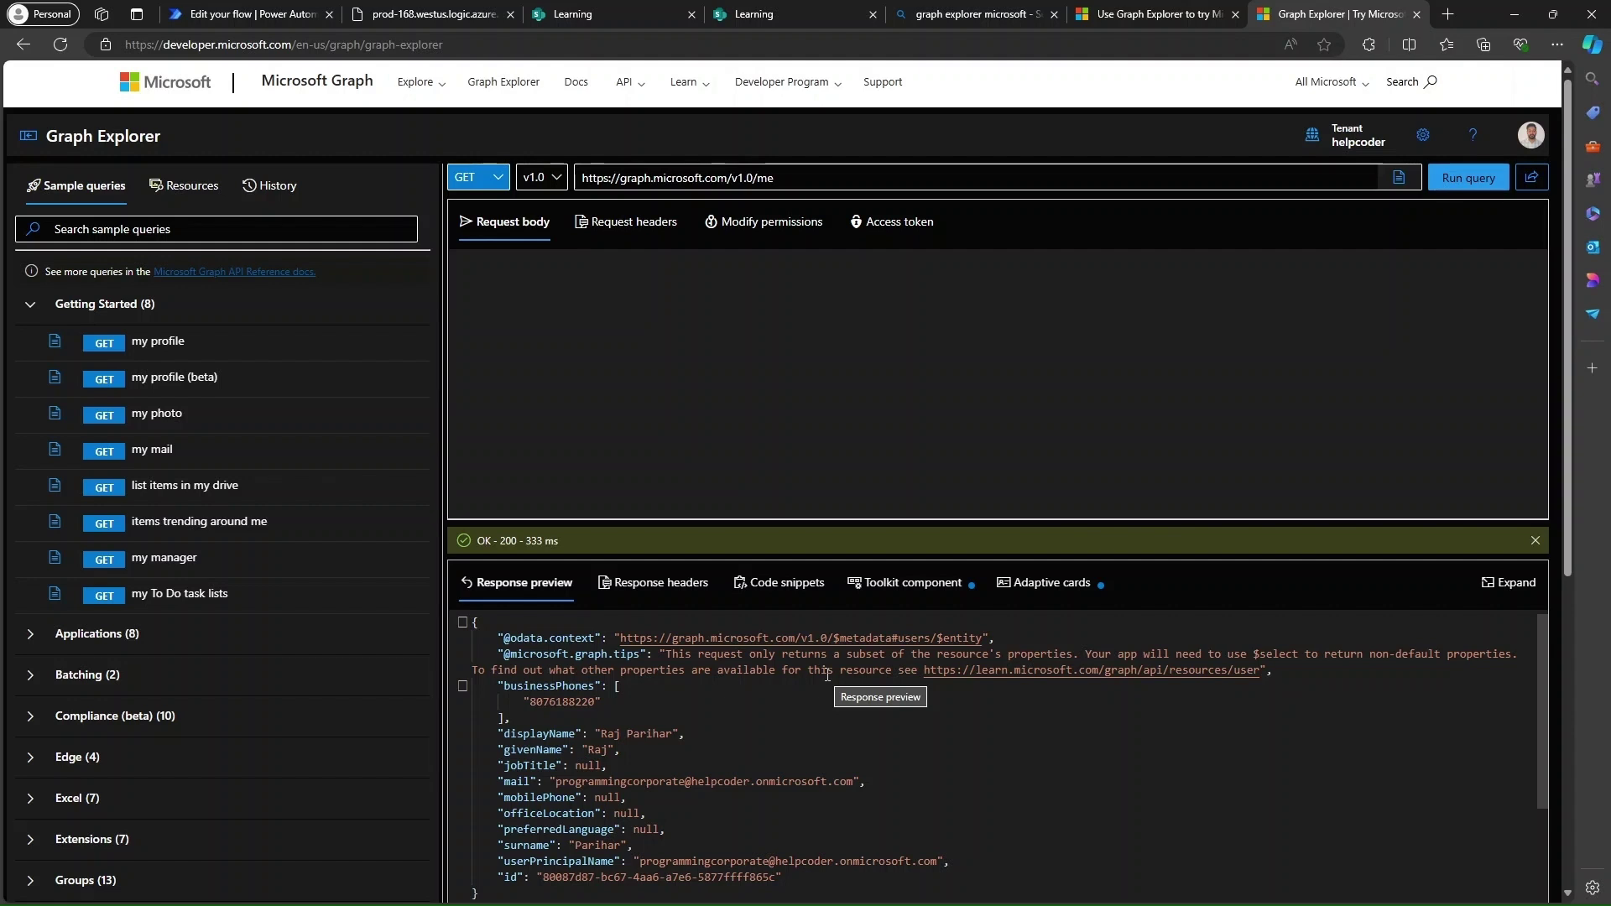
pyautogui.click(780, 178)
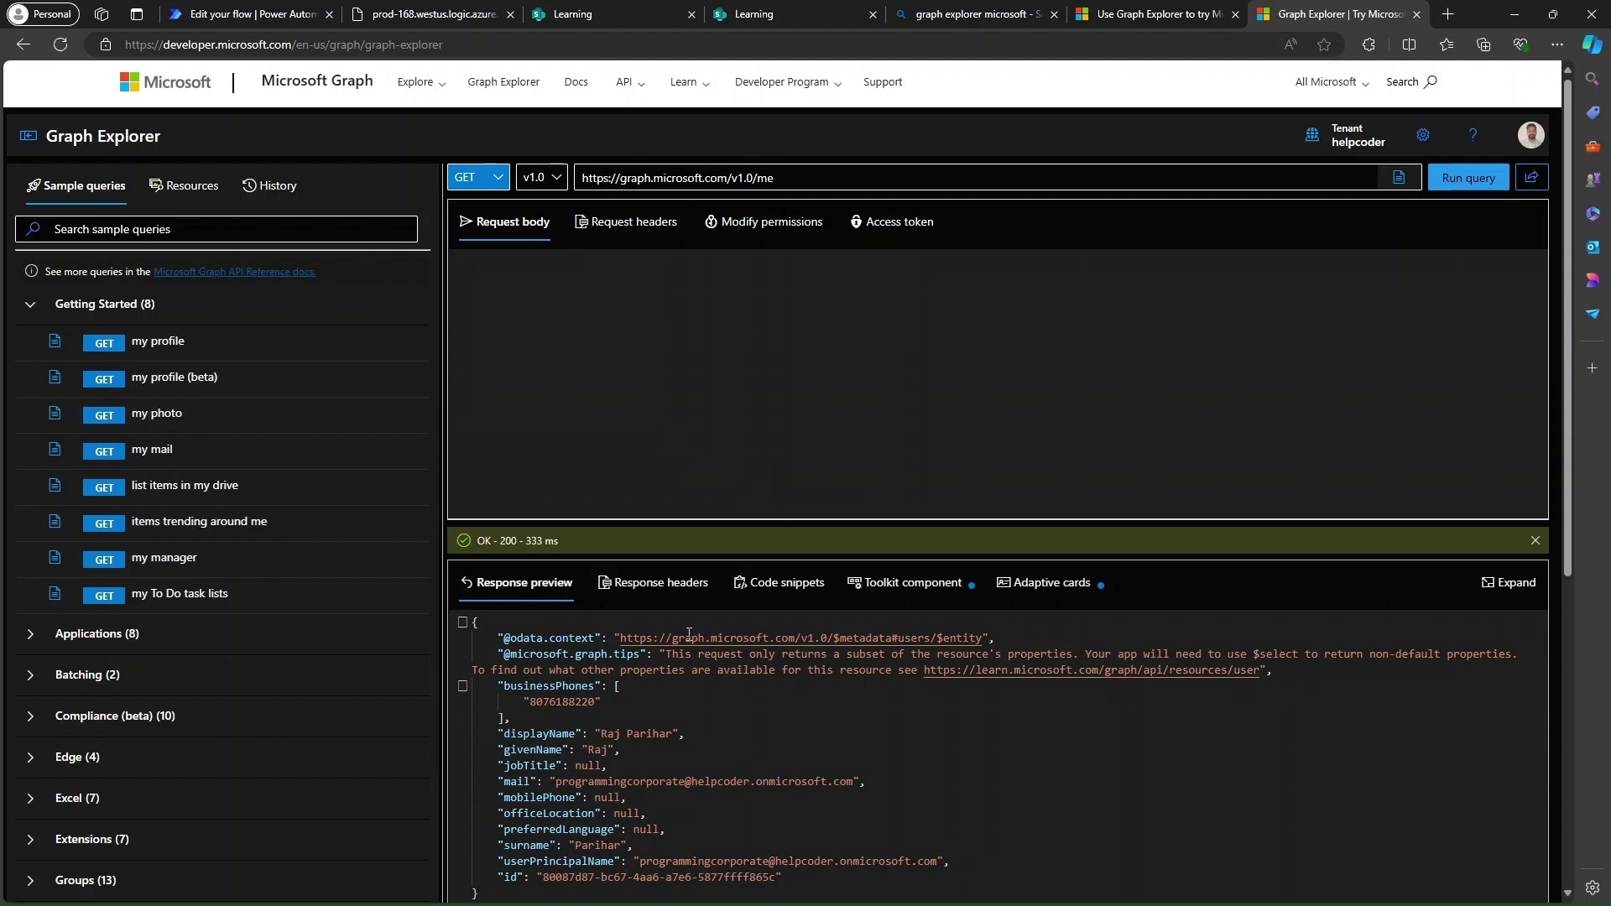
pyautogui.hotkey('ctrl', 'a')
pyautogui.write('https://graph.microsoft.com/v1.0/sites/7b599d9a-7c00-4f94-86bf-f5add640cf29/lists/31d00af9-b435-4daf-a6ec-1755d510c8af/items?$expand=fields($select=ID,Status,%20Issue)')
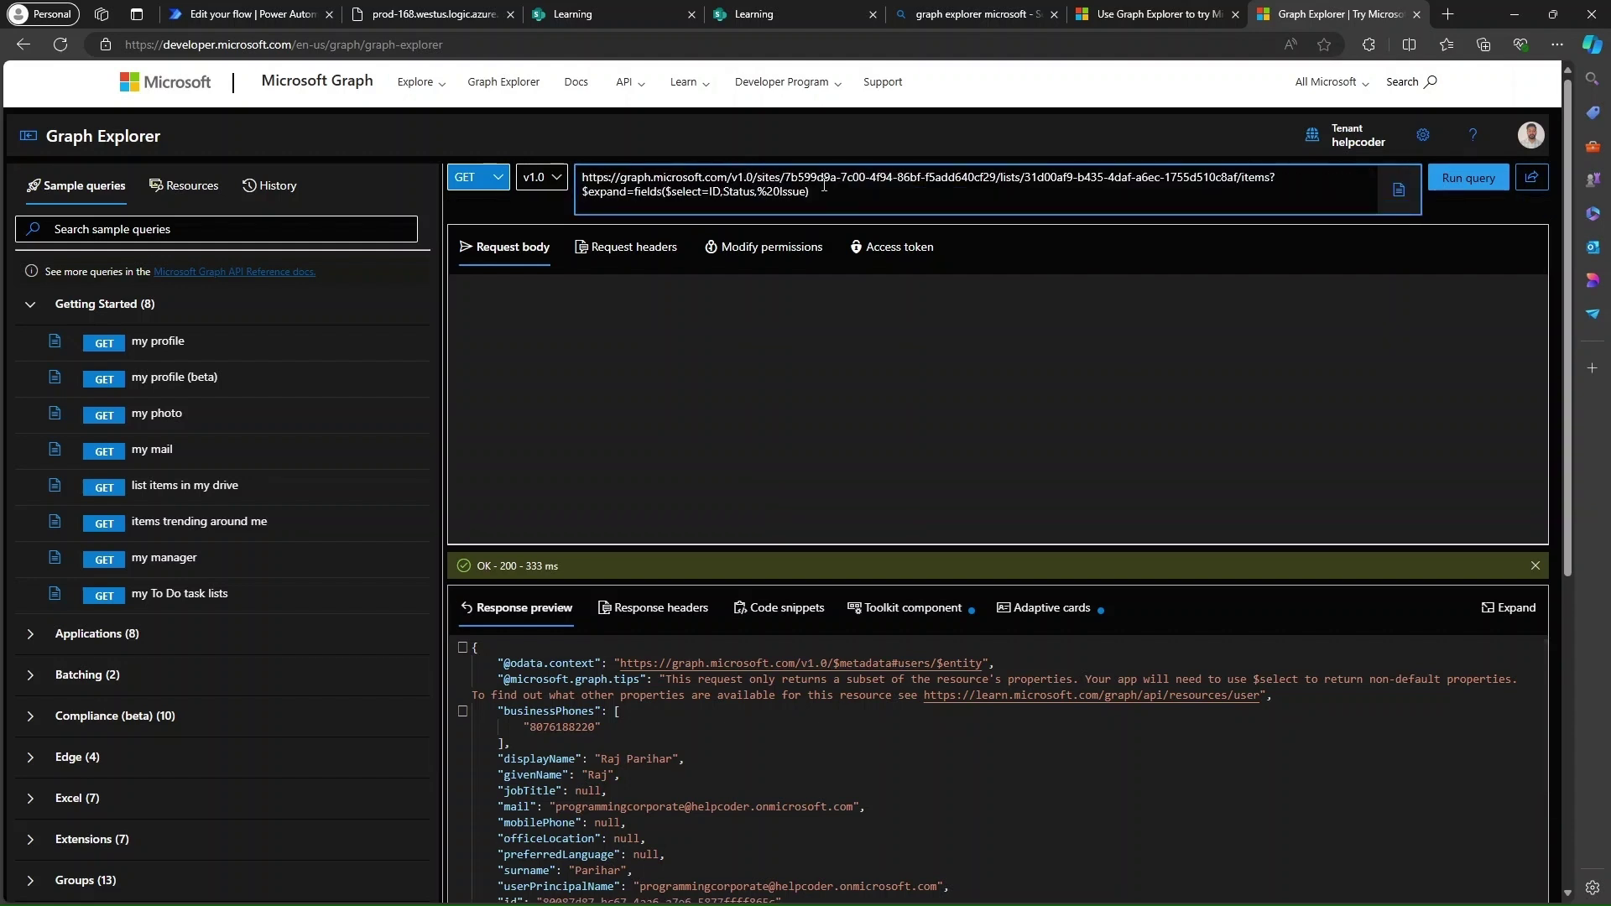
pyautogui.moveTo(784, 178); pyautogui.dragTo(985, 179)
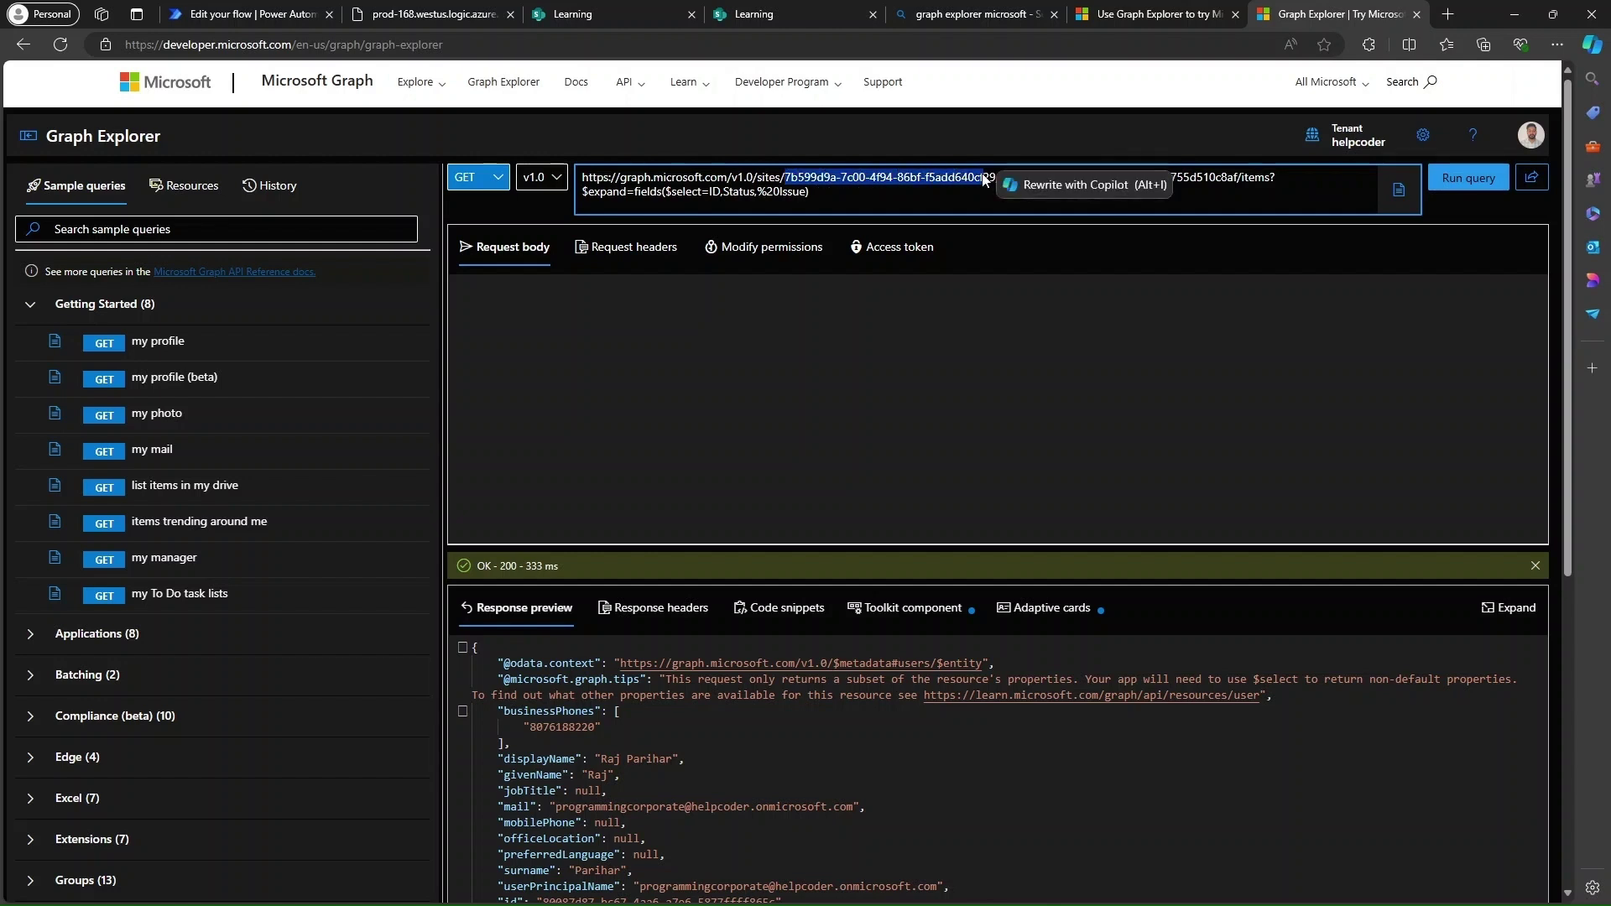
pyautogui.click(853, 179)
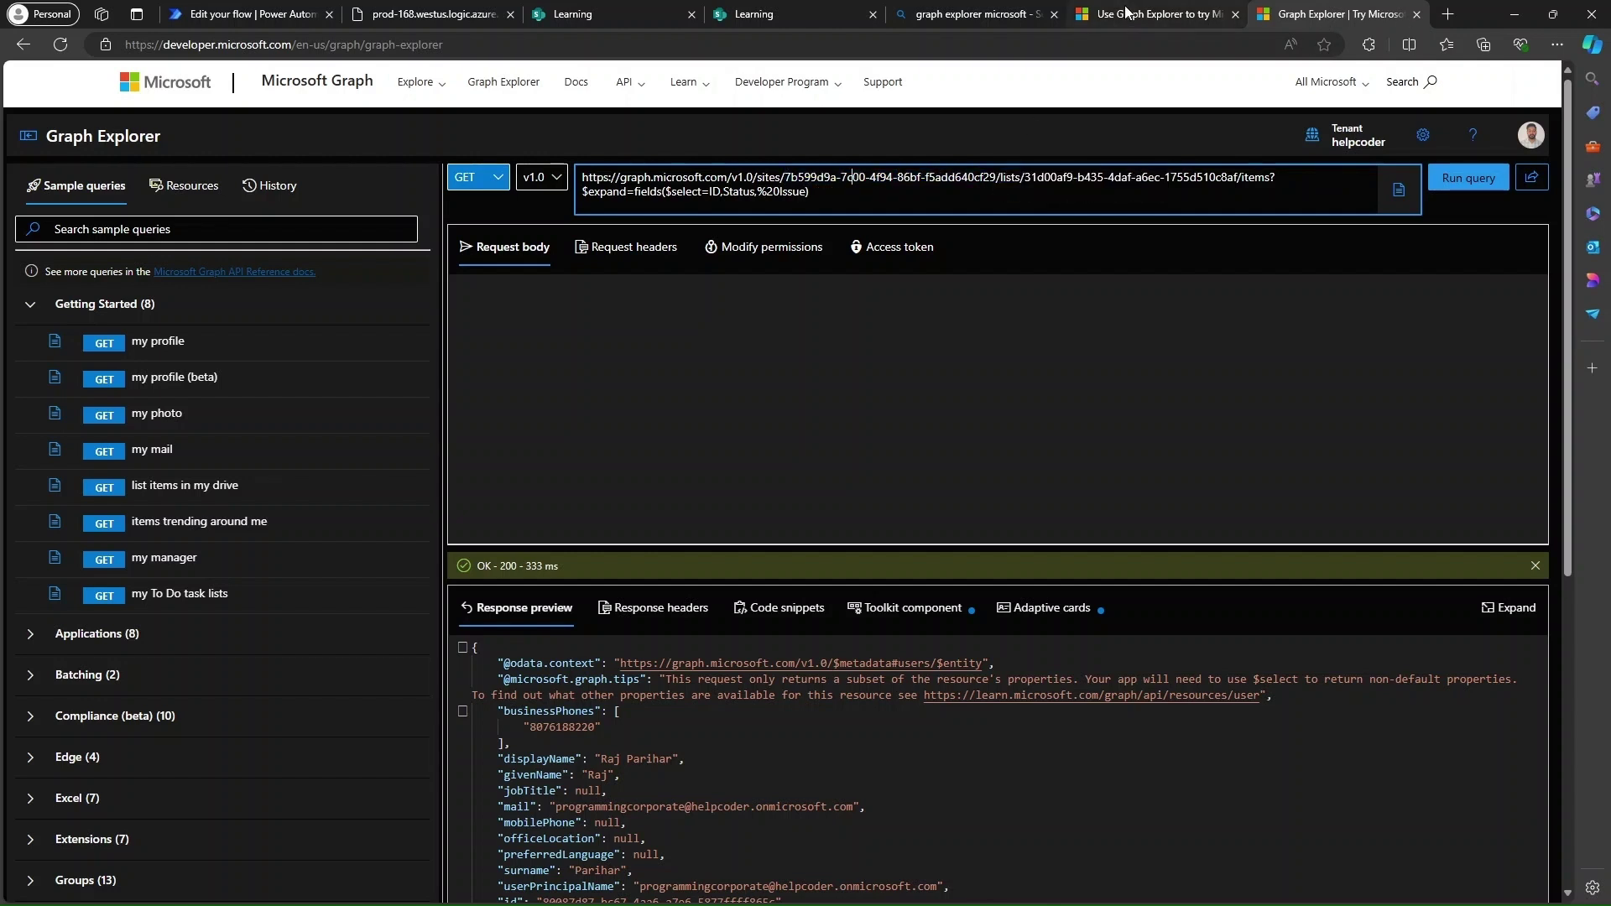
# Step: Copy the Learning site's base URL from the SharePoint list page and open it in a new browser tab with _api/site appended
pyautogui.click(805, 14)
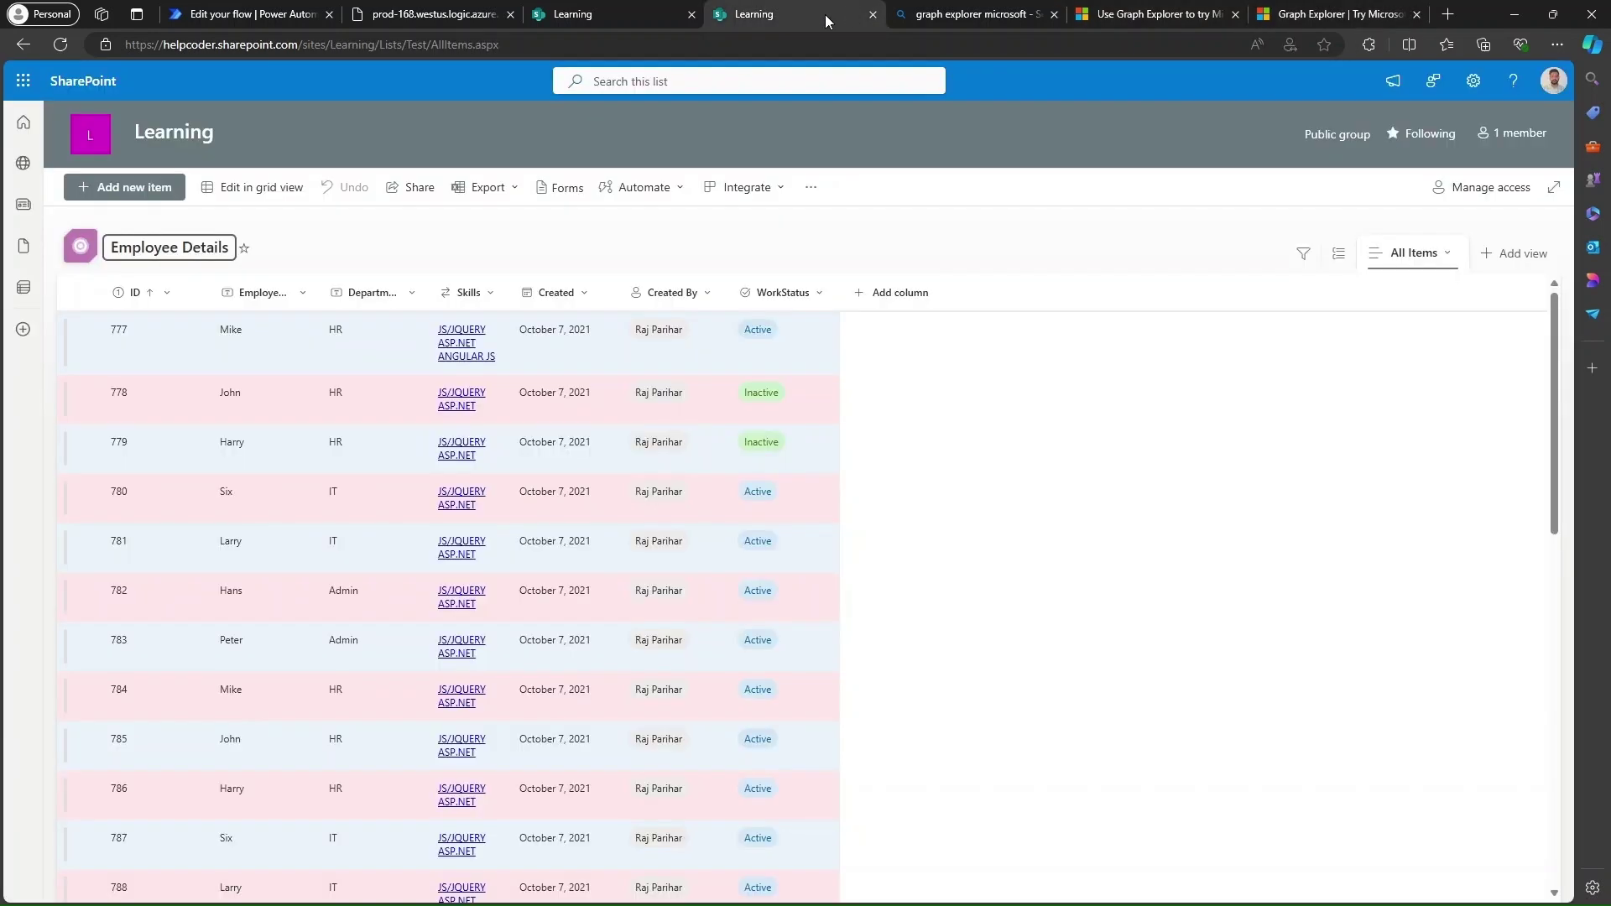
pyautogui.moveTo(375, 44); pyautogui.dragTo(84, 34)
pyautogui.hotkey('ctrl', 'c')
pyautogui.click(1449, 14)
pyautogui.hotkey('ctrl', 'v')
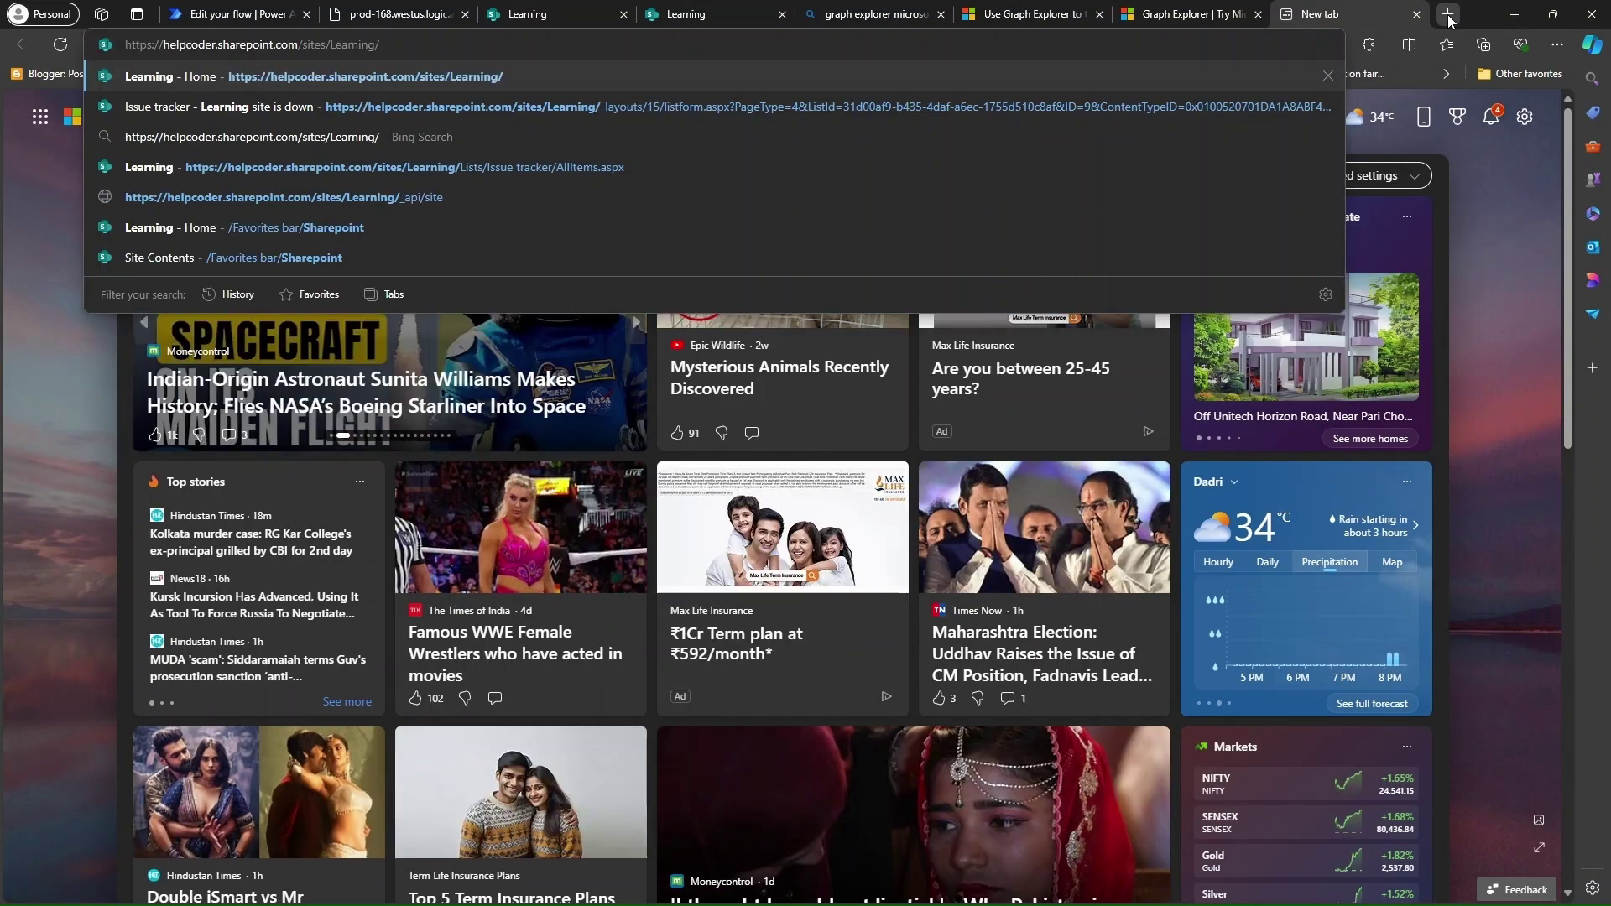
pyautogui.write('_a')
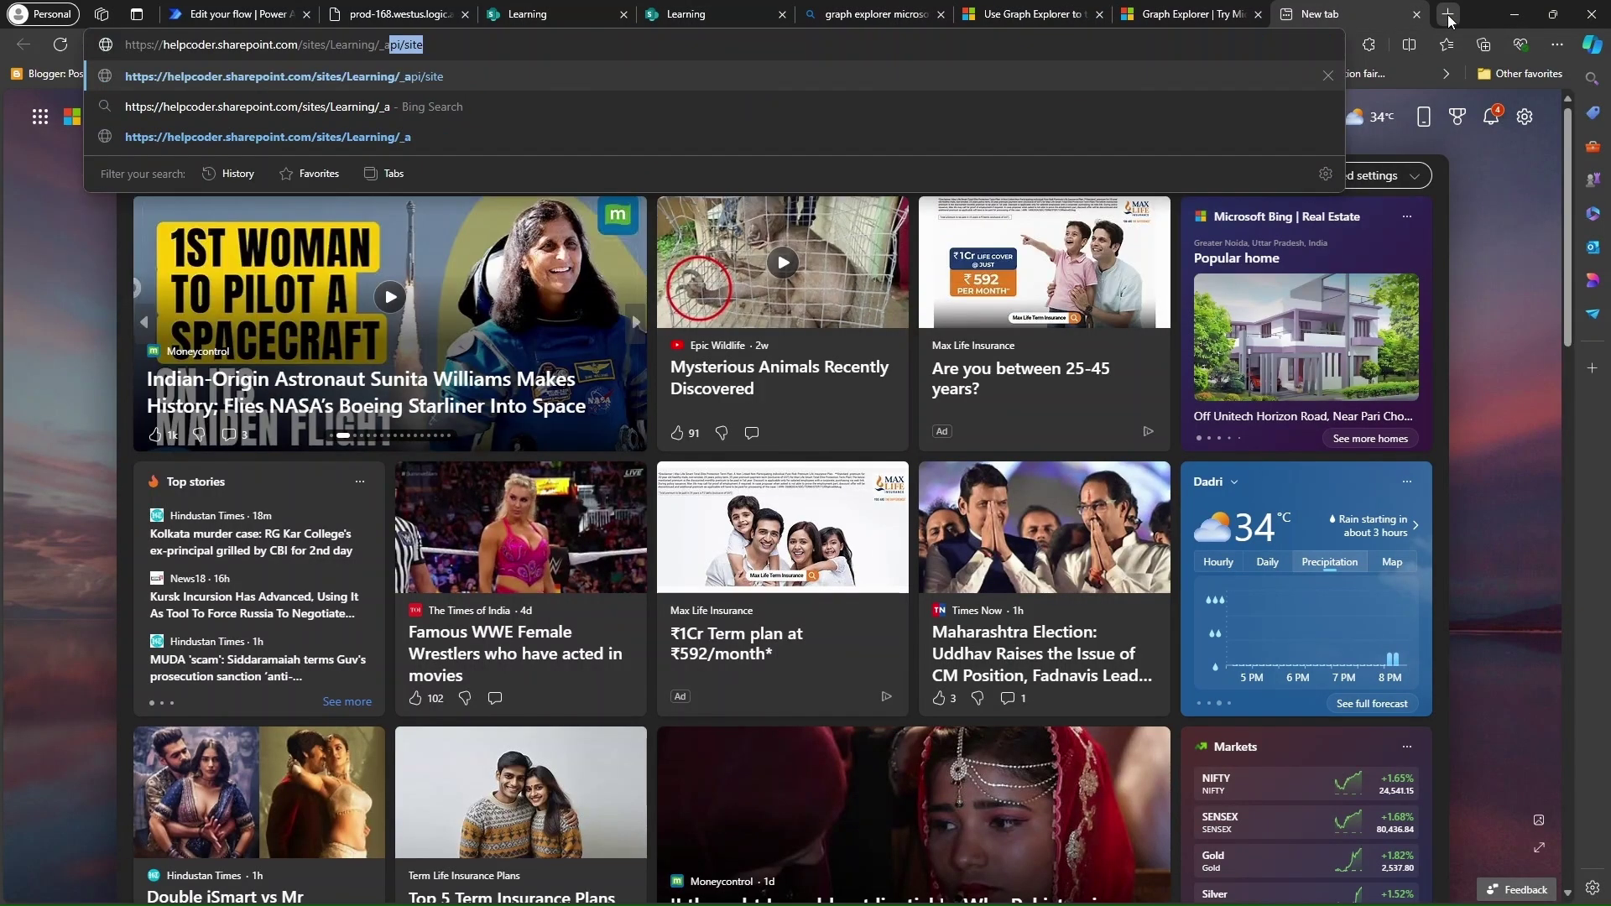
pyautogui.press('Return')
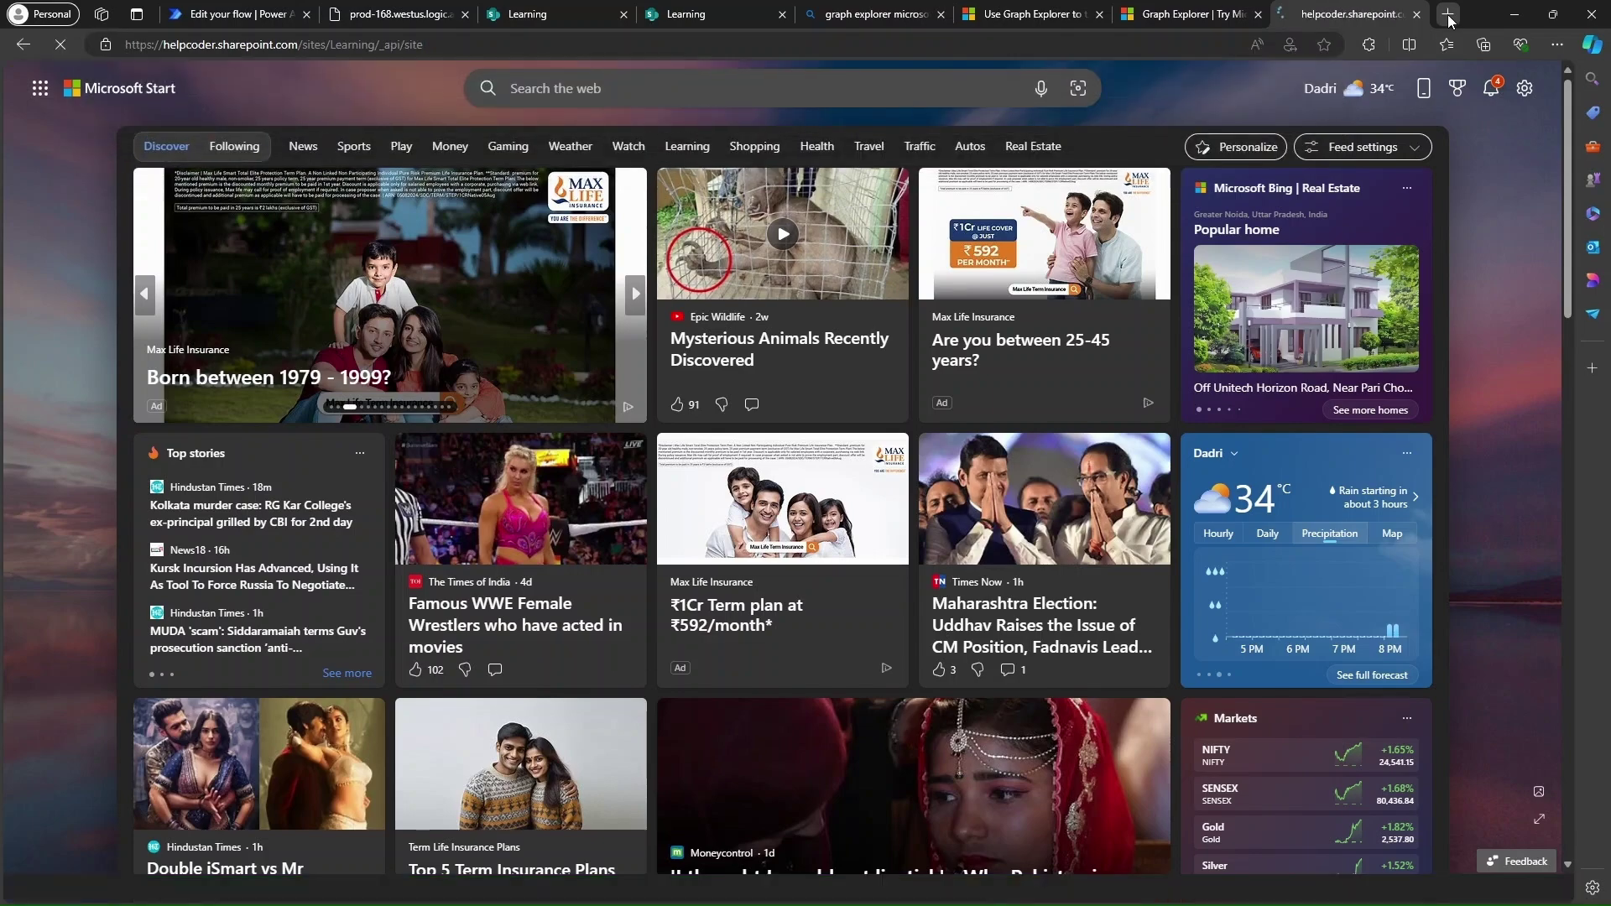
# Step: Find "d:id" in the site API response, highlight the site's GUID, and return to Graph Explorer
pyautogui.hotkey('ctrl', 'f')
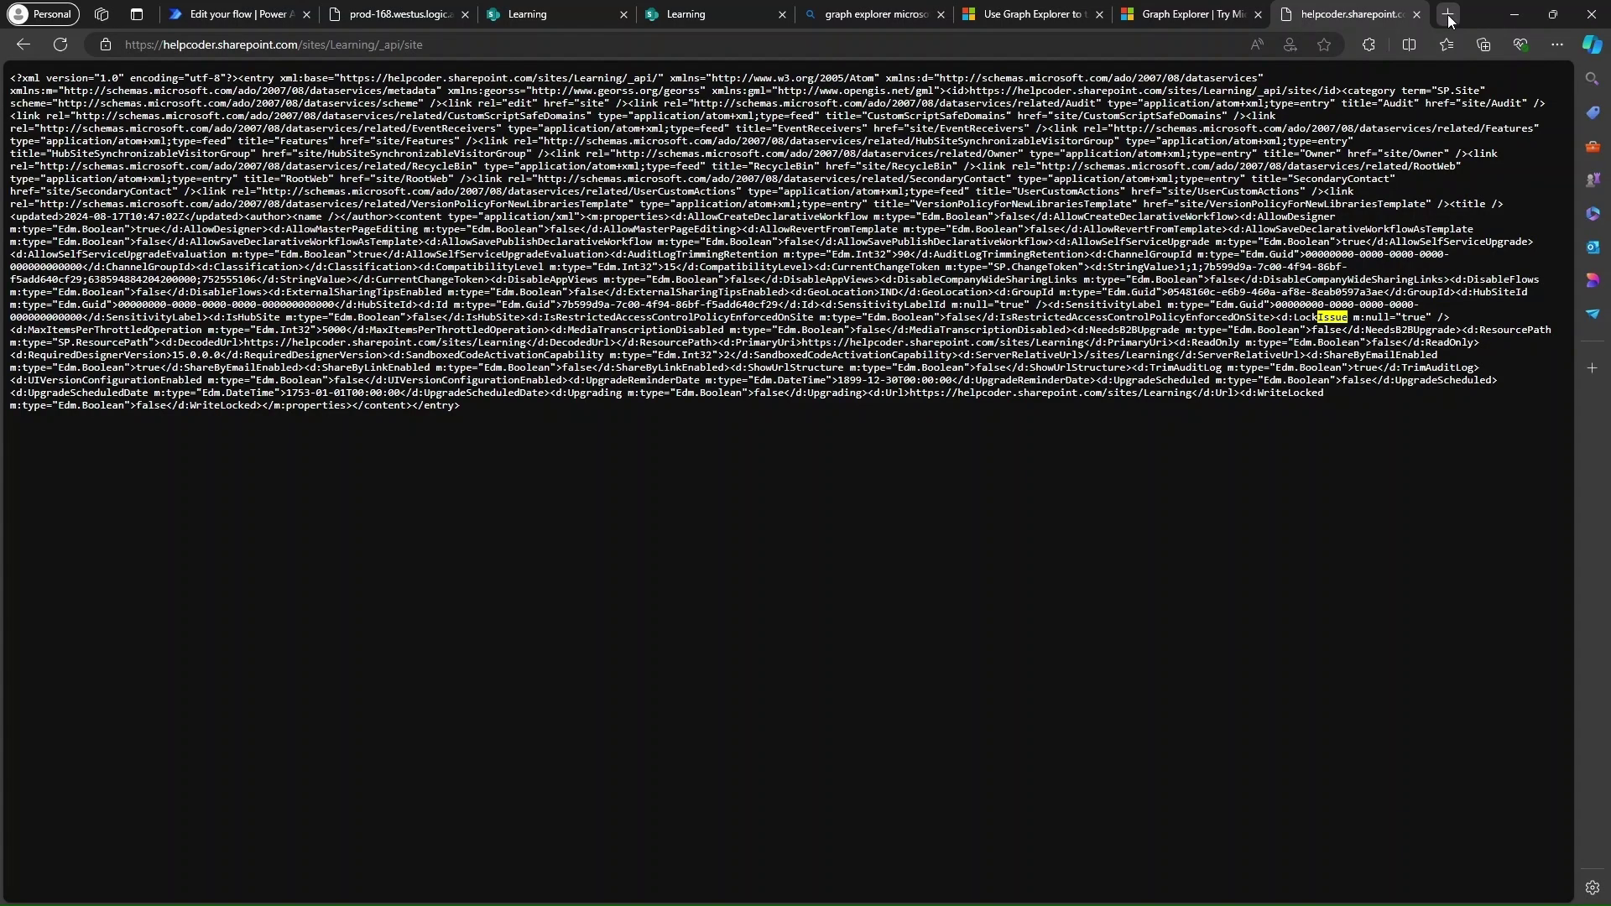
pyautogui.write('d:')
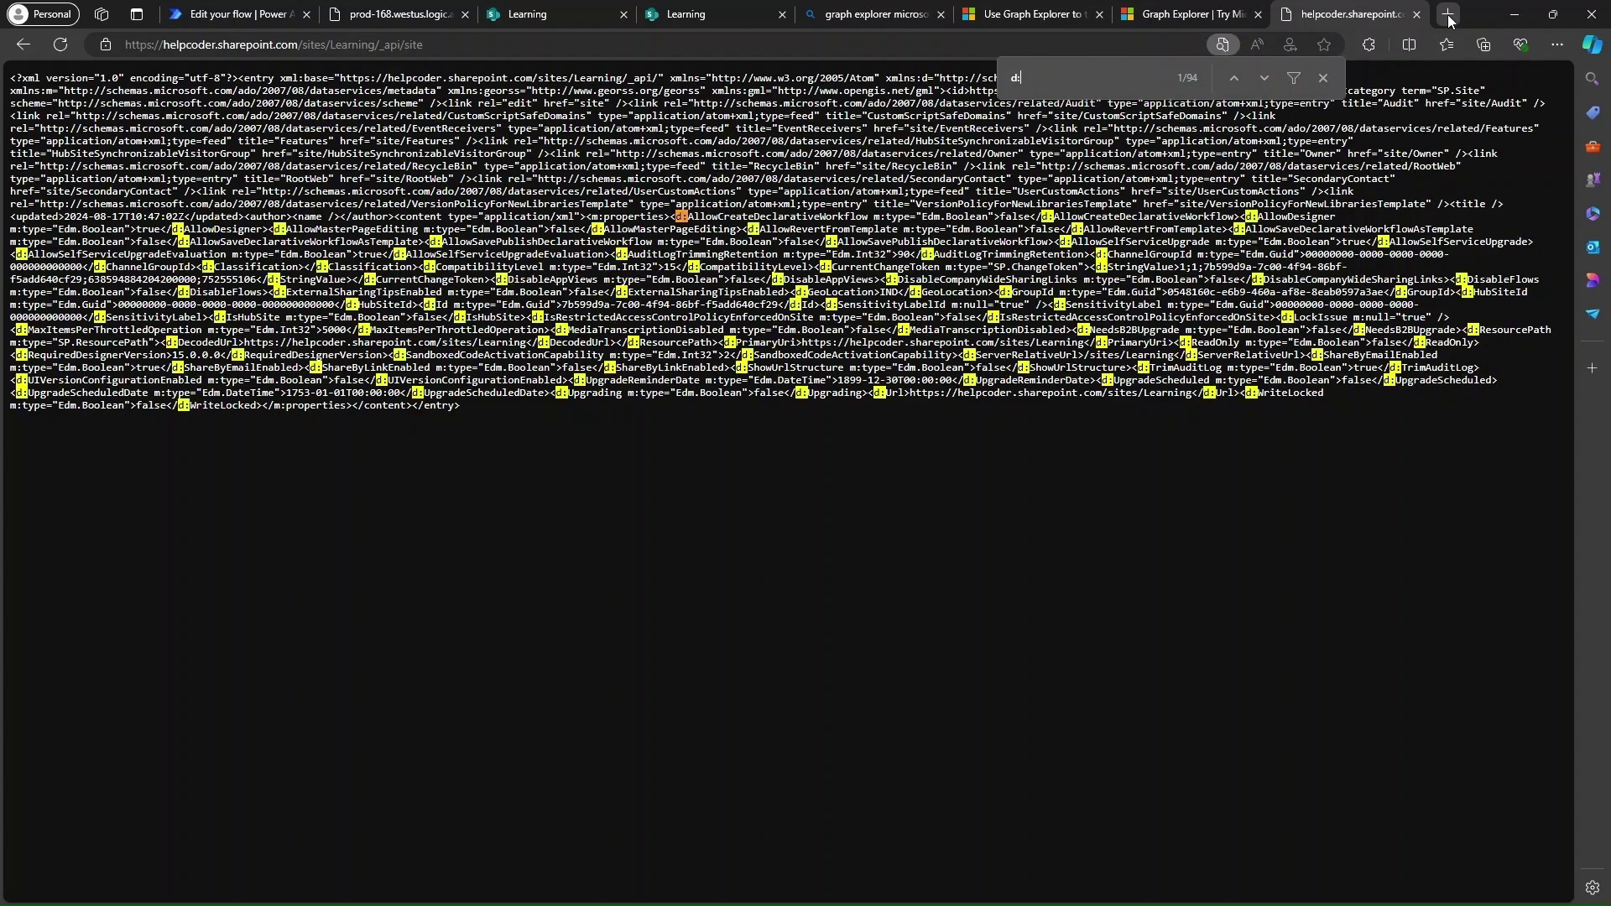
pyautogui.write('id')
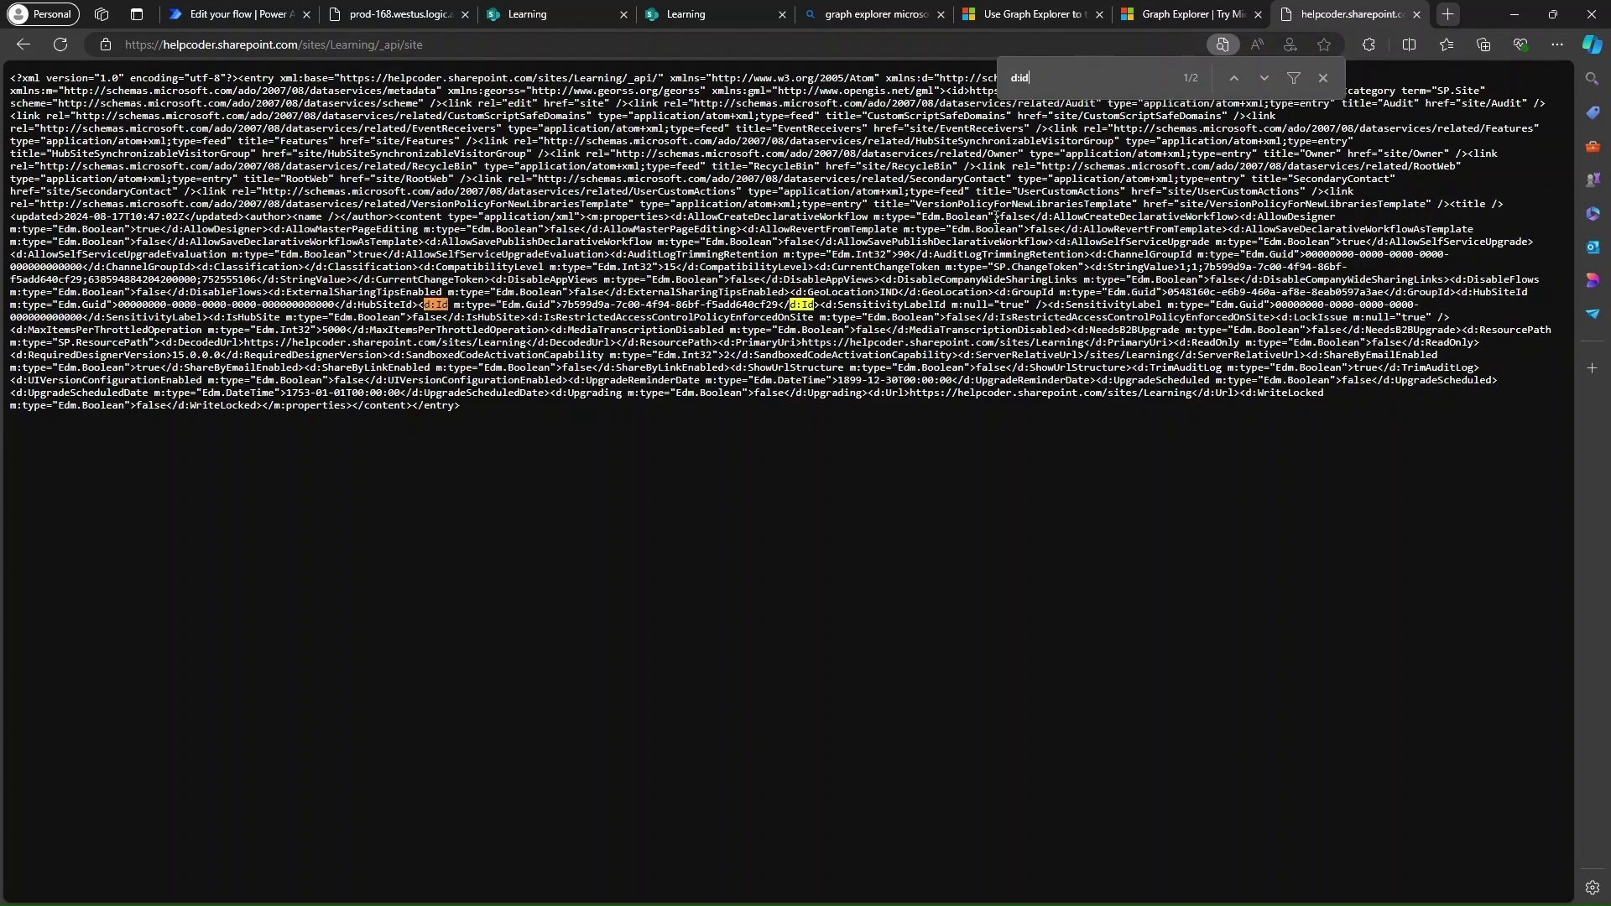
pyautogui.moveTo(564, 304); pyautogui.dragTo(776, 306)
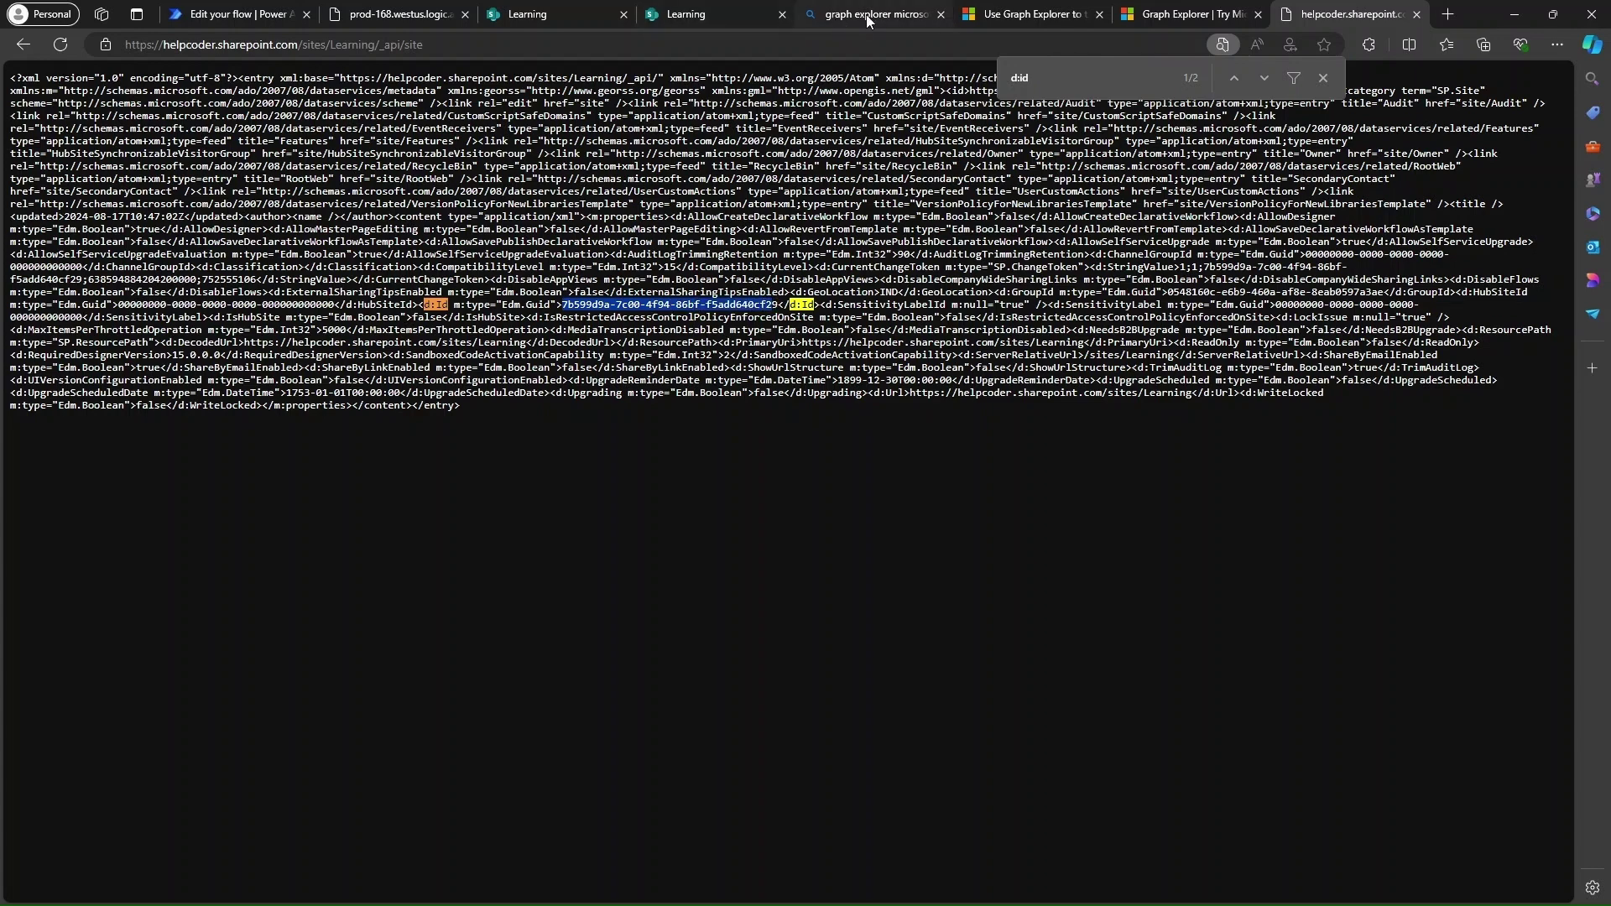
pyautogui.click(1015, 7)
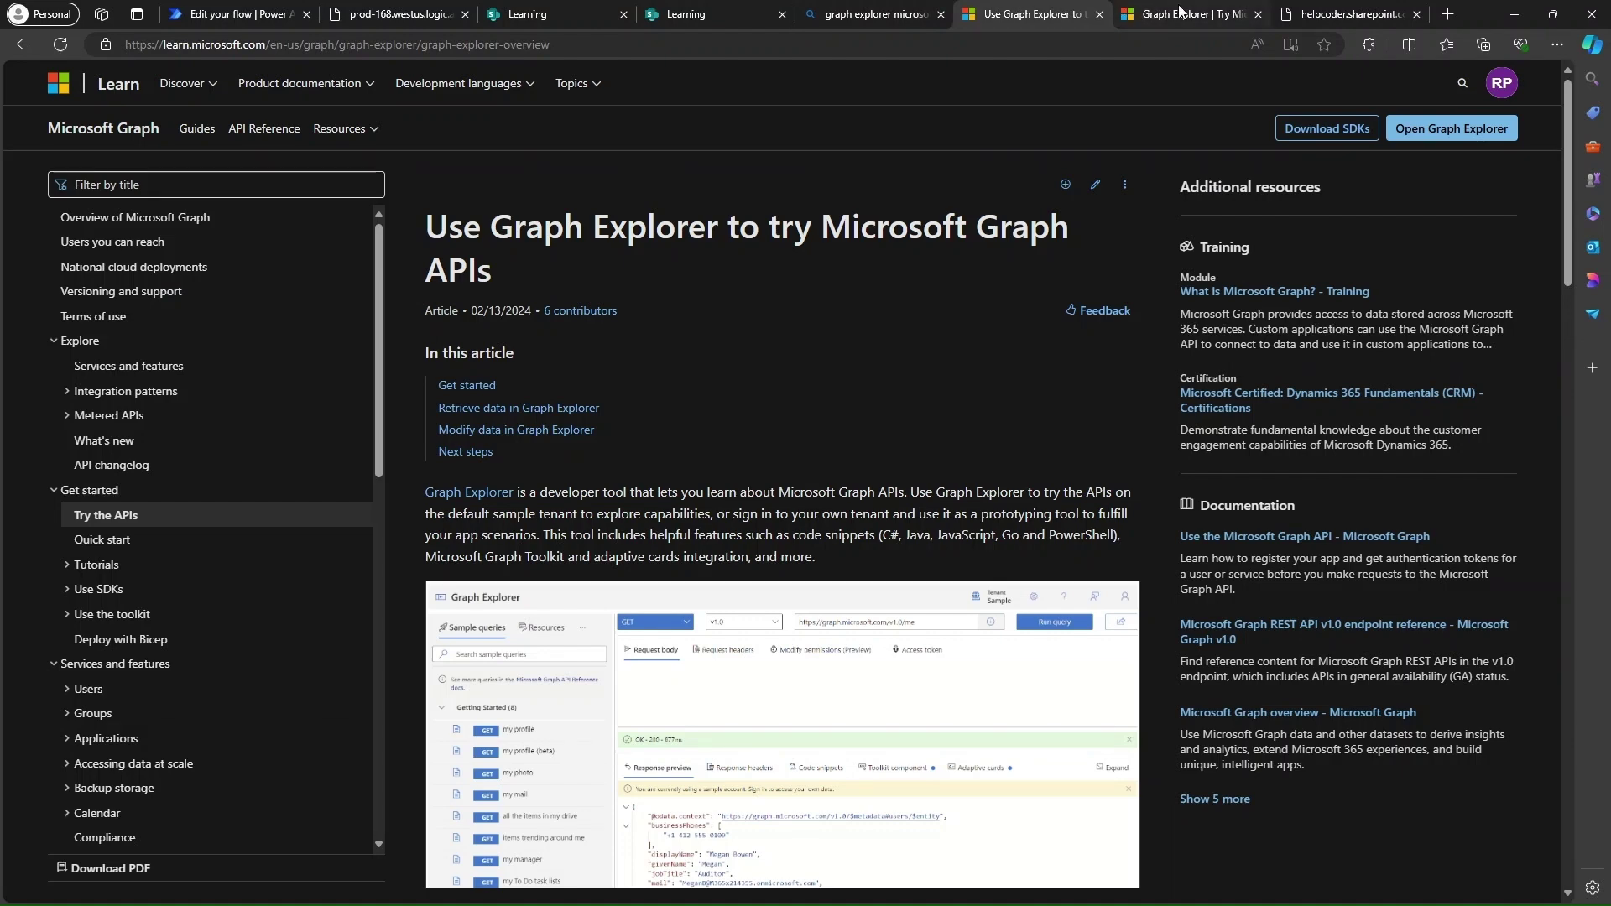
pyautogui.click(1174, 12)
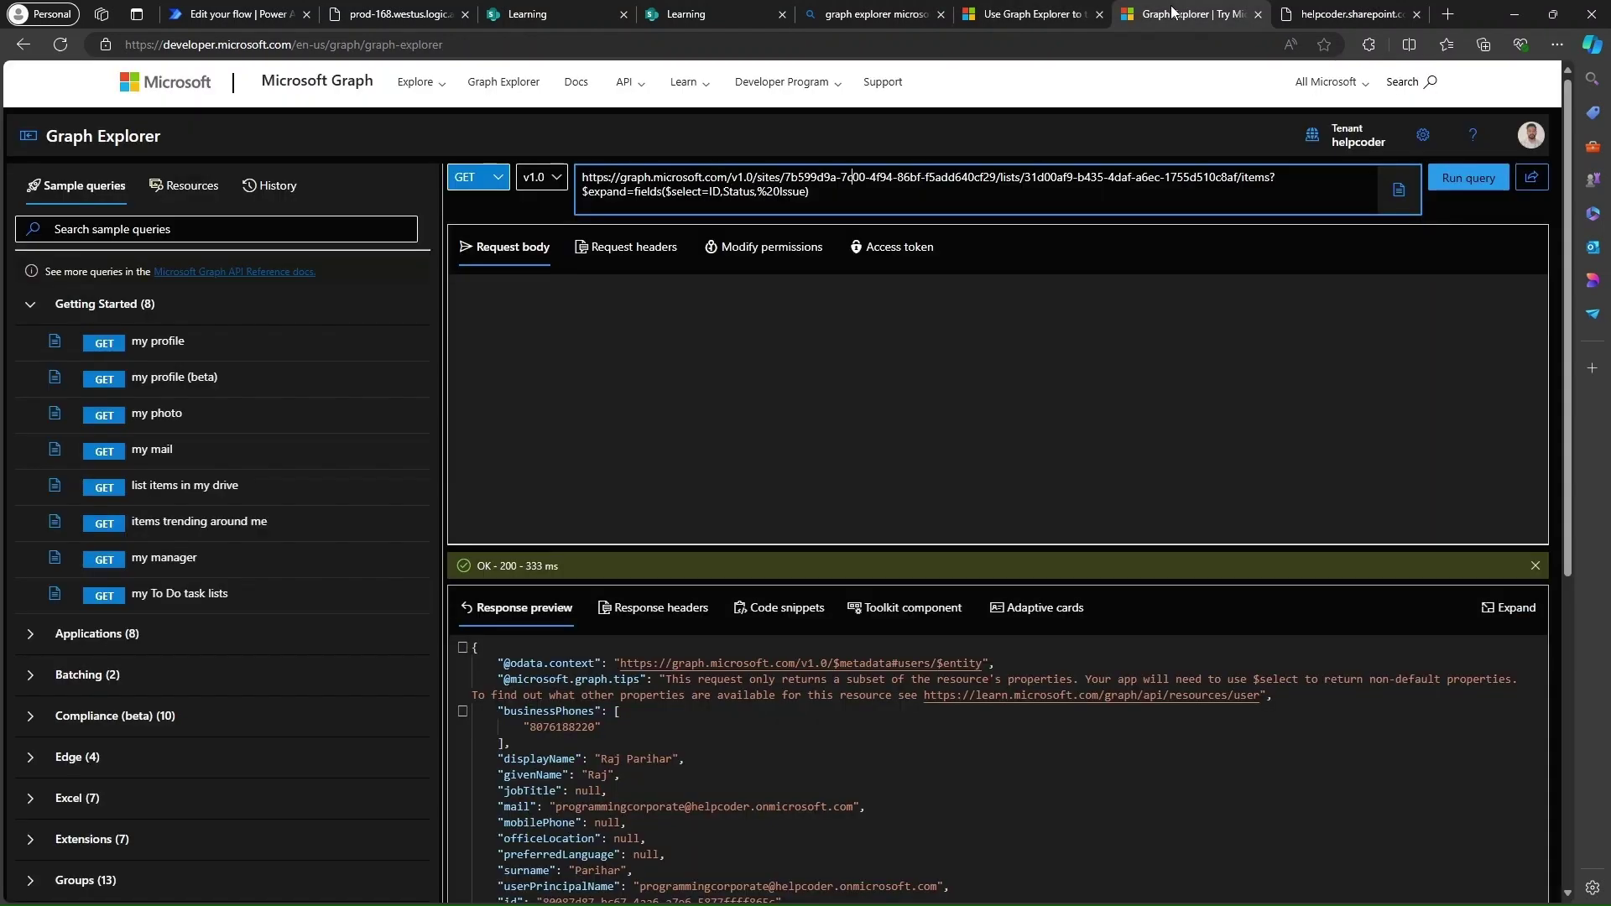
# Step: Highlight the site GUID in the Graph Explorer query URL
pyautogui.click(1099, 14)
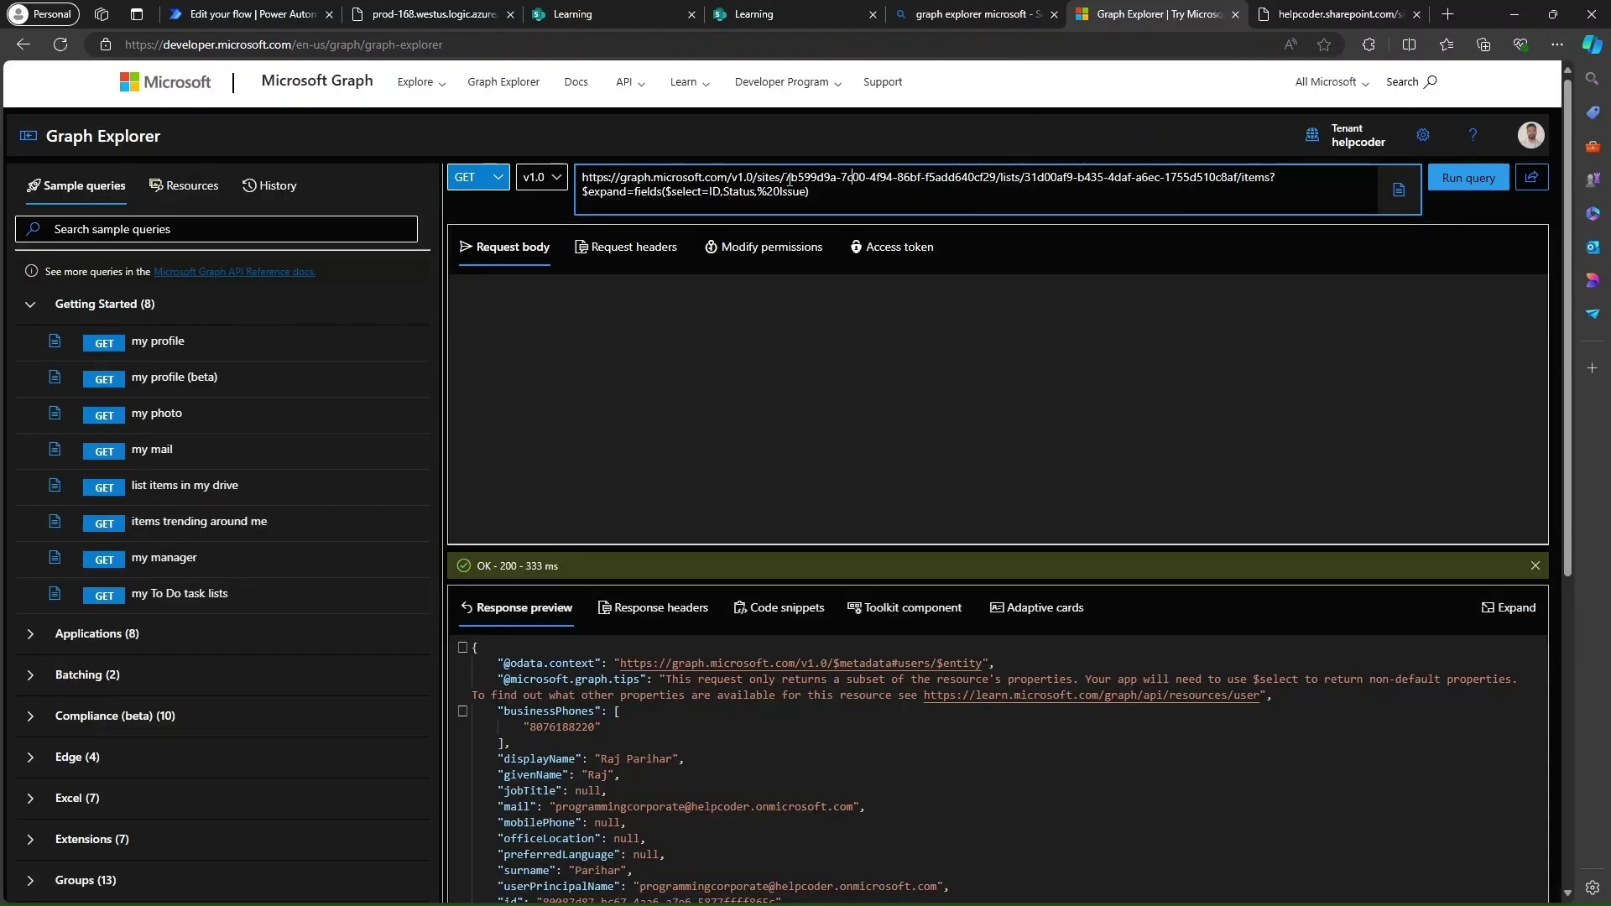
pyautogui.moveTo(789, 179); pyautogui.dragTo(993, 173)
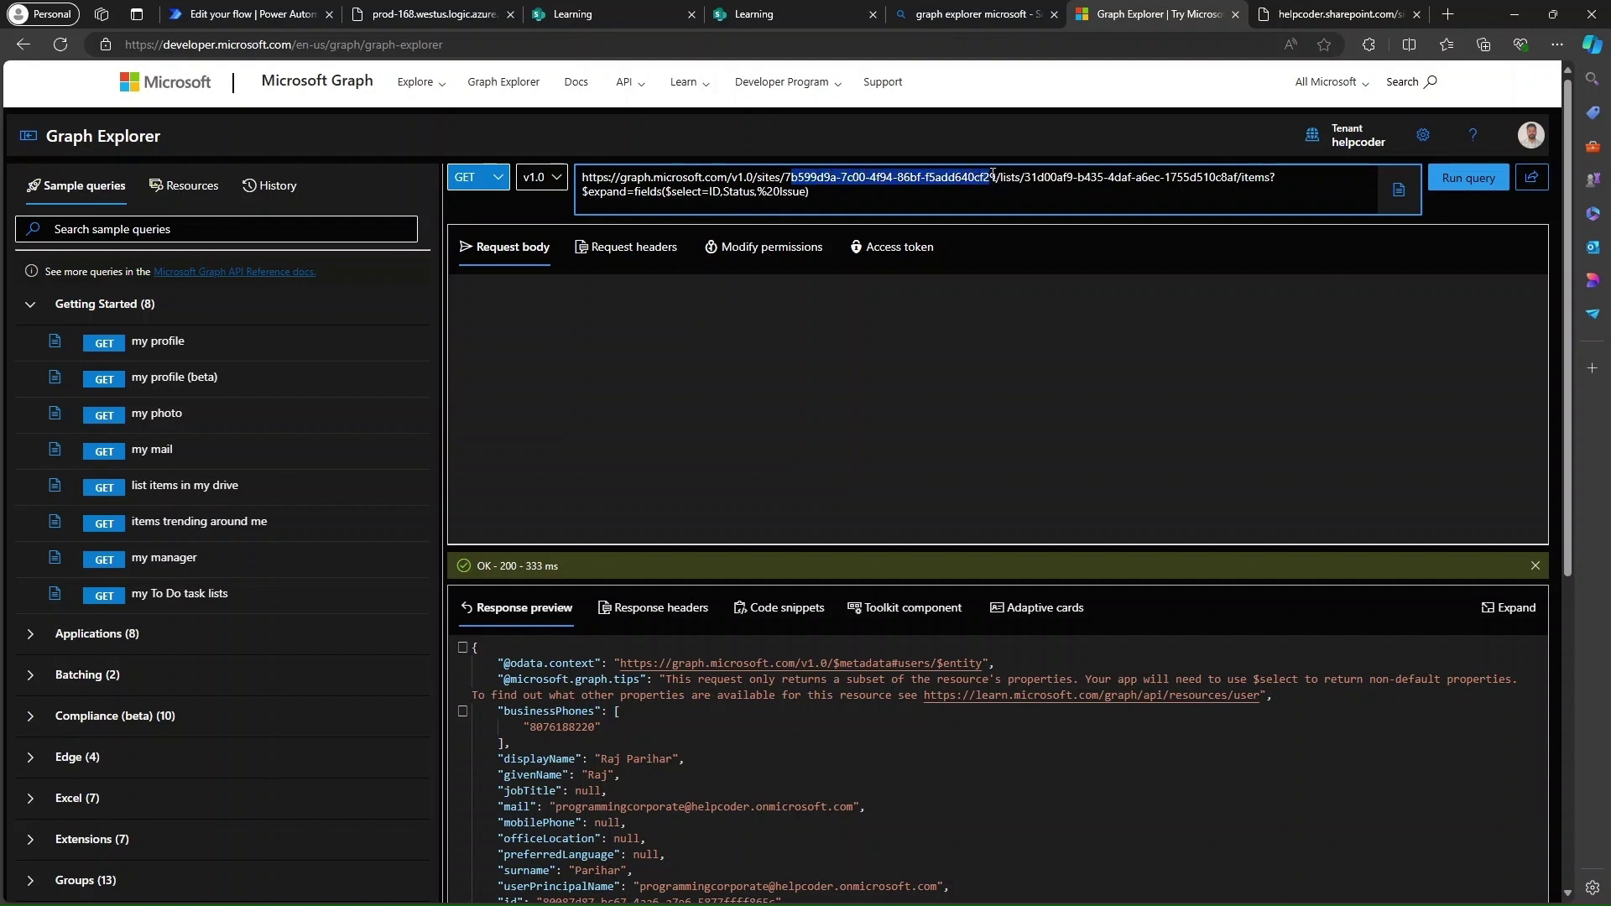
pyautogui.click(993, 175)
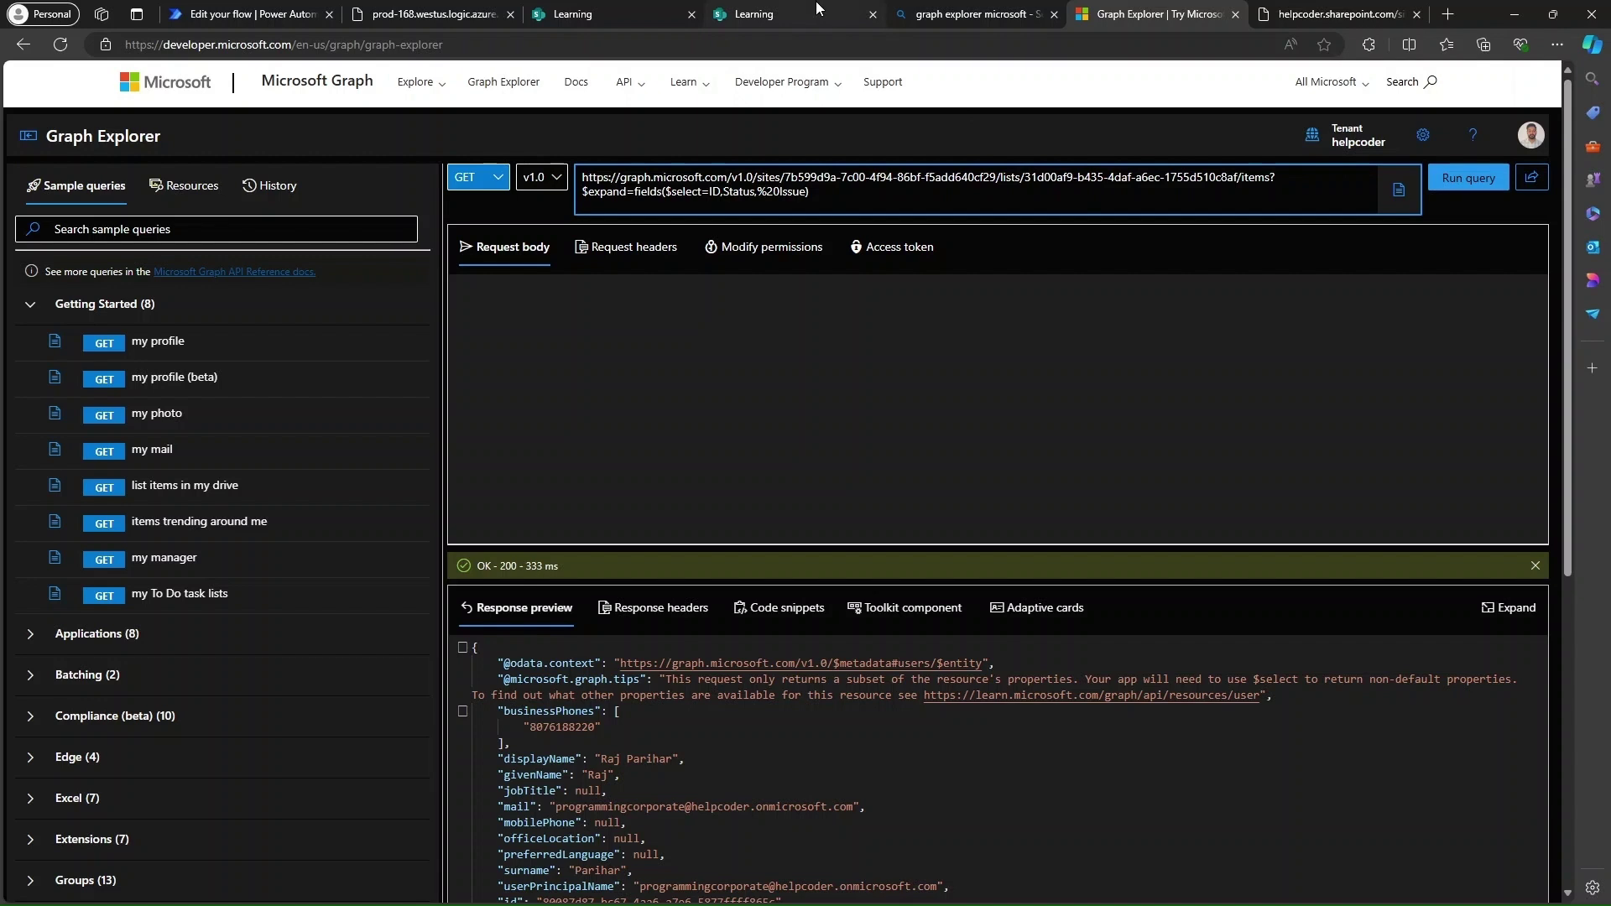
# Step: Open the Employee Details list settings in SharePoint, highlight the list GUID between %7B and %7D in the address, and return to Graph Explorer
pyautogui.click(793, 14)
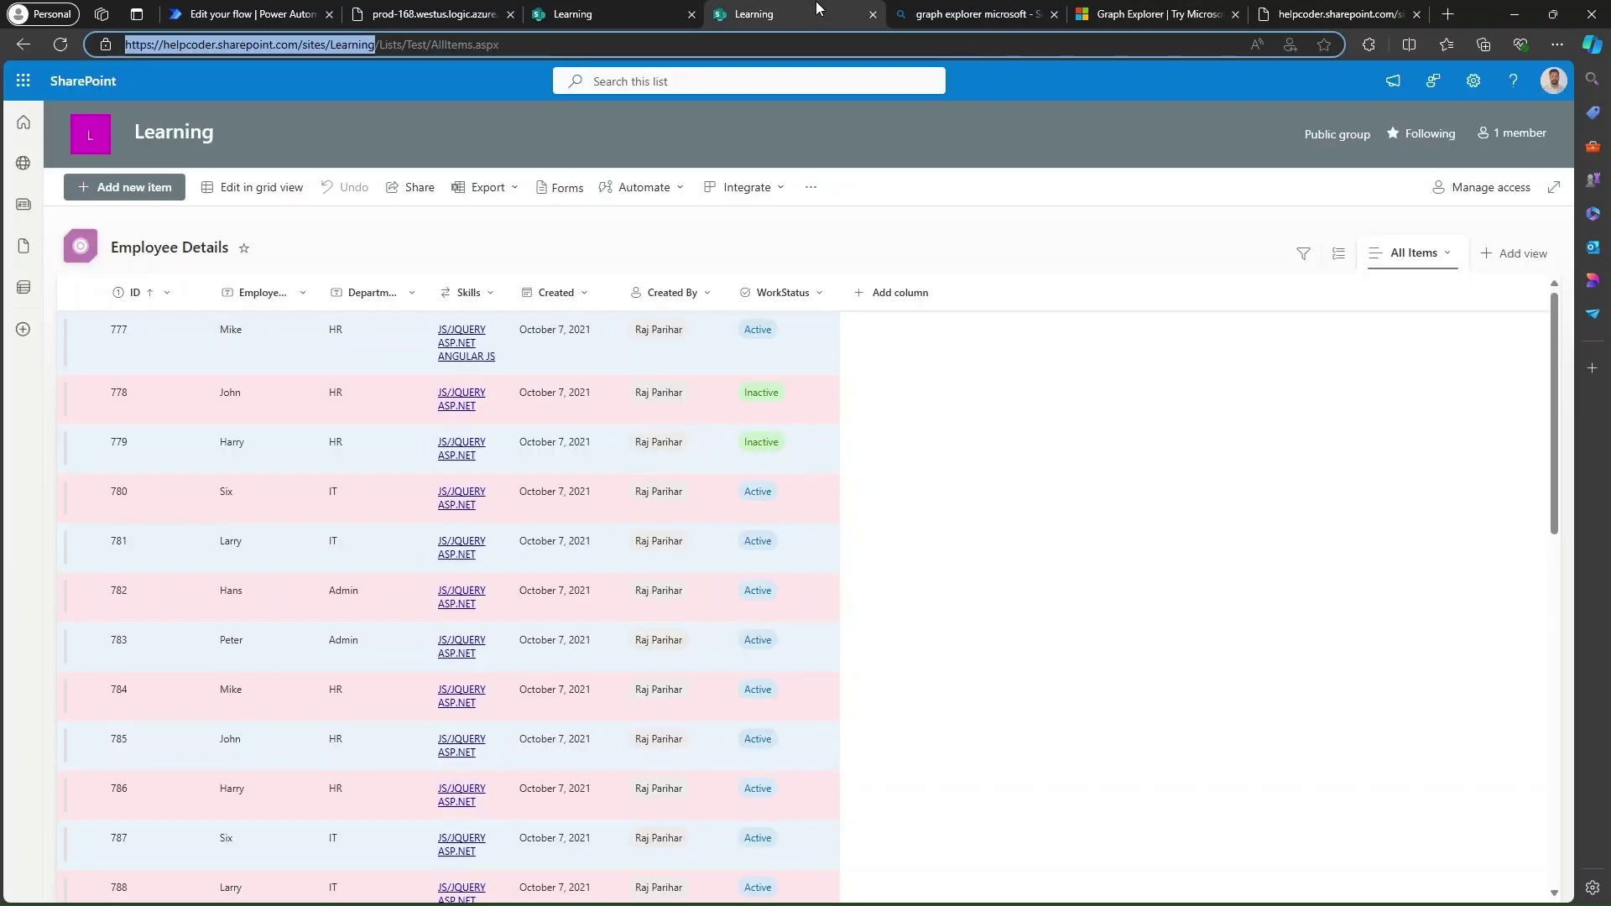
pyautogui.click(1474, 82)
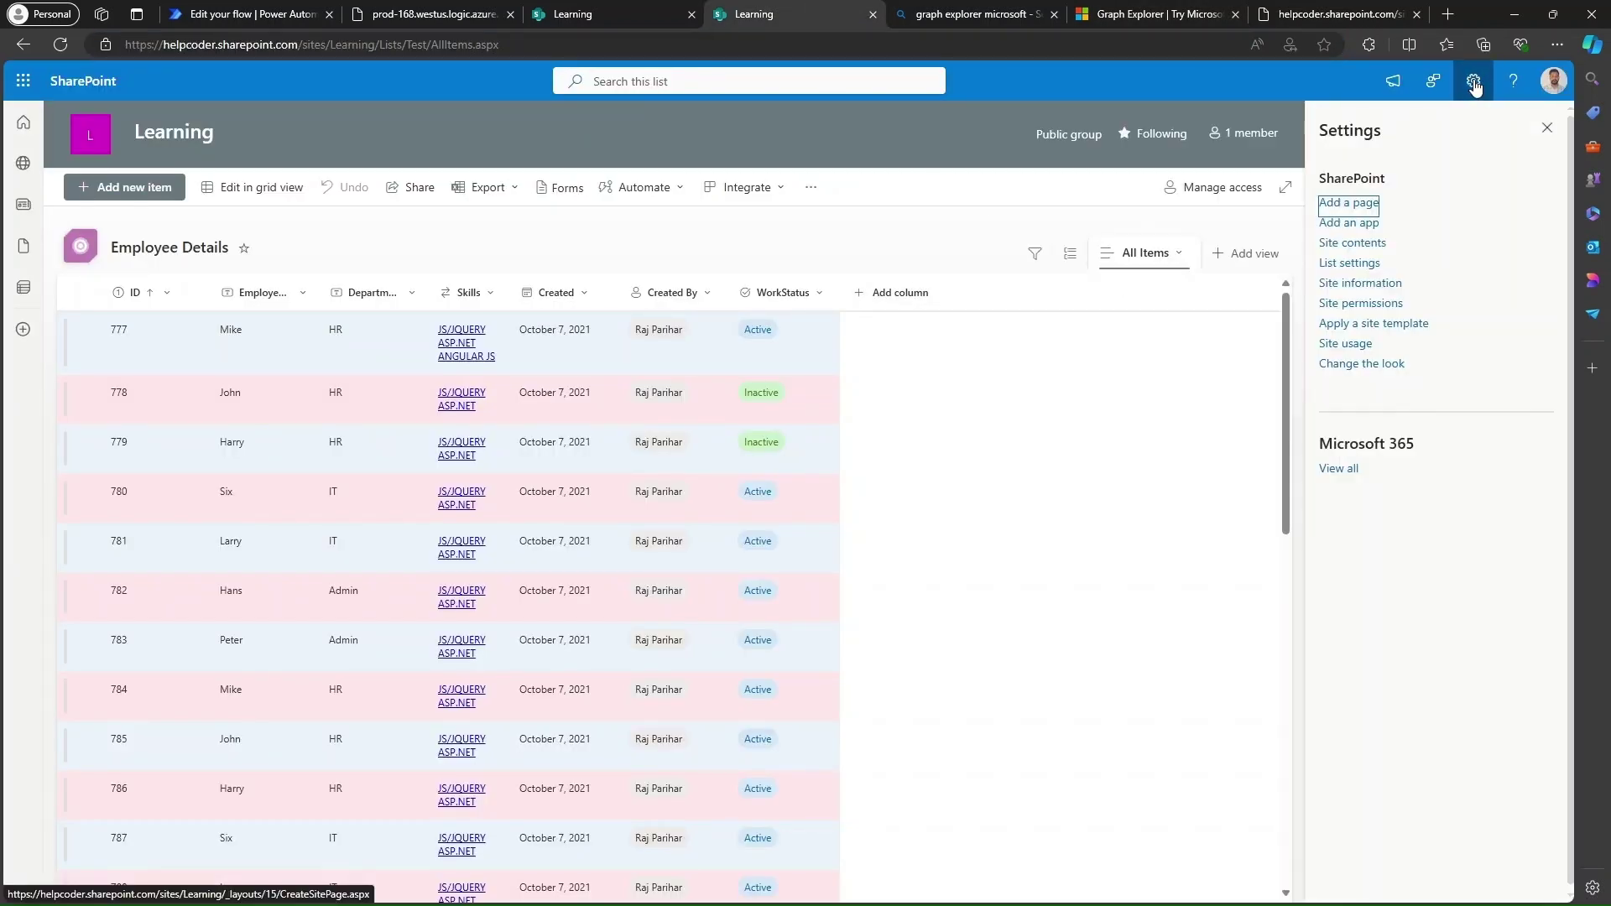
pyautogui.click(1368, 266)
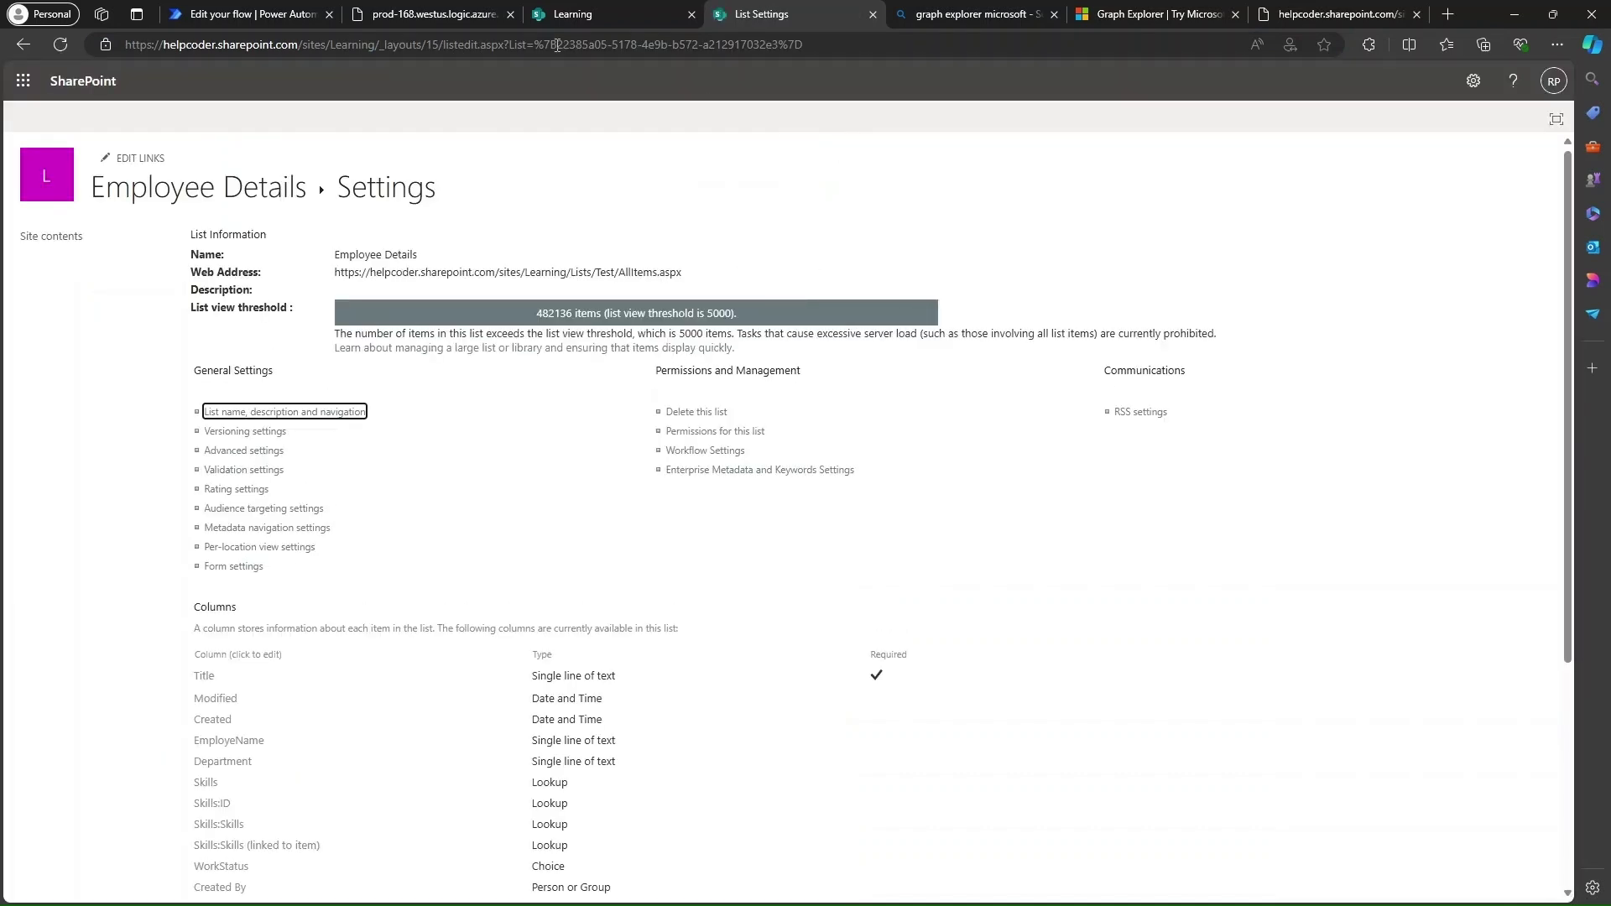
pyautogui.moveTo(557, 45); pyautogui.dragTo(773, 45)
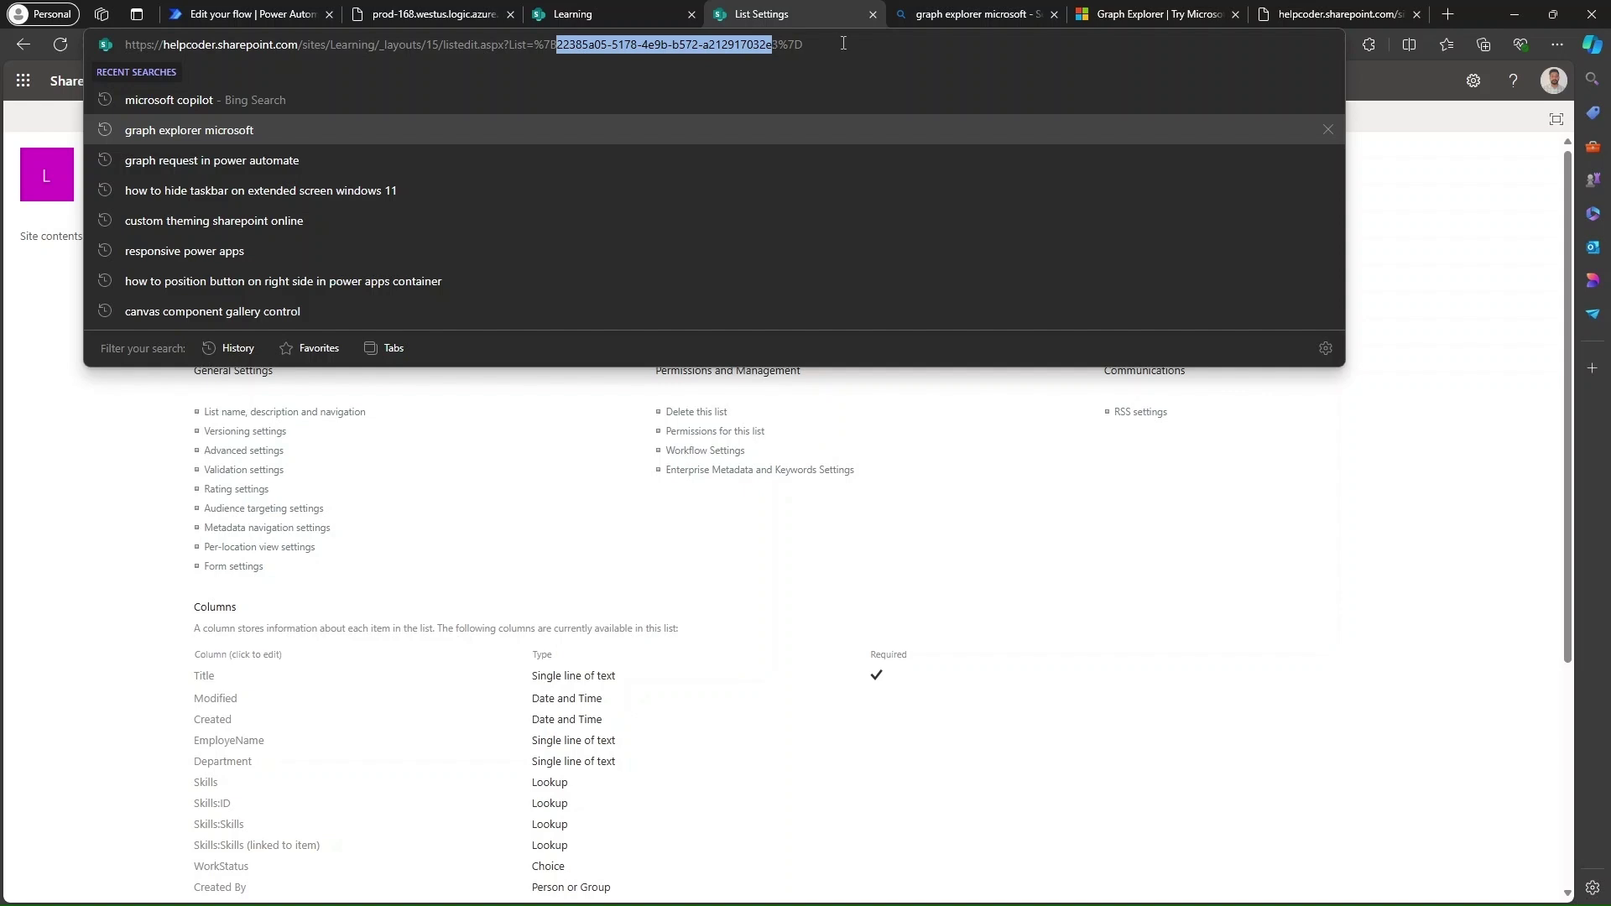
pyautogui.moveTo(842, 44); pyautogui.dragTo(787, 45)
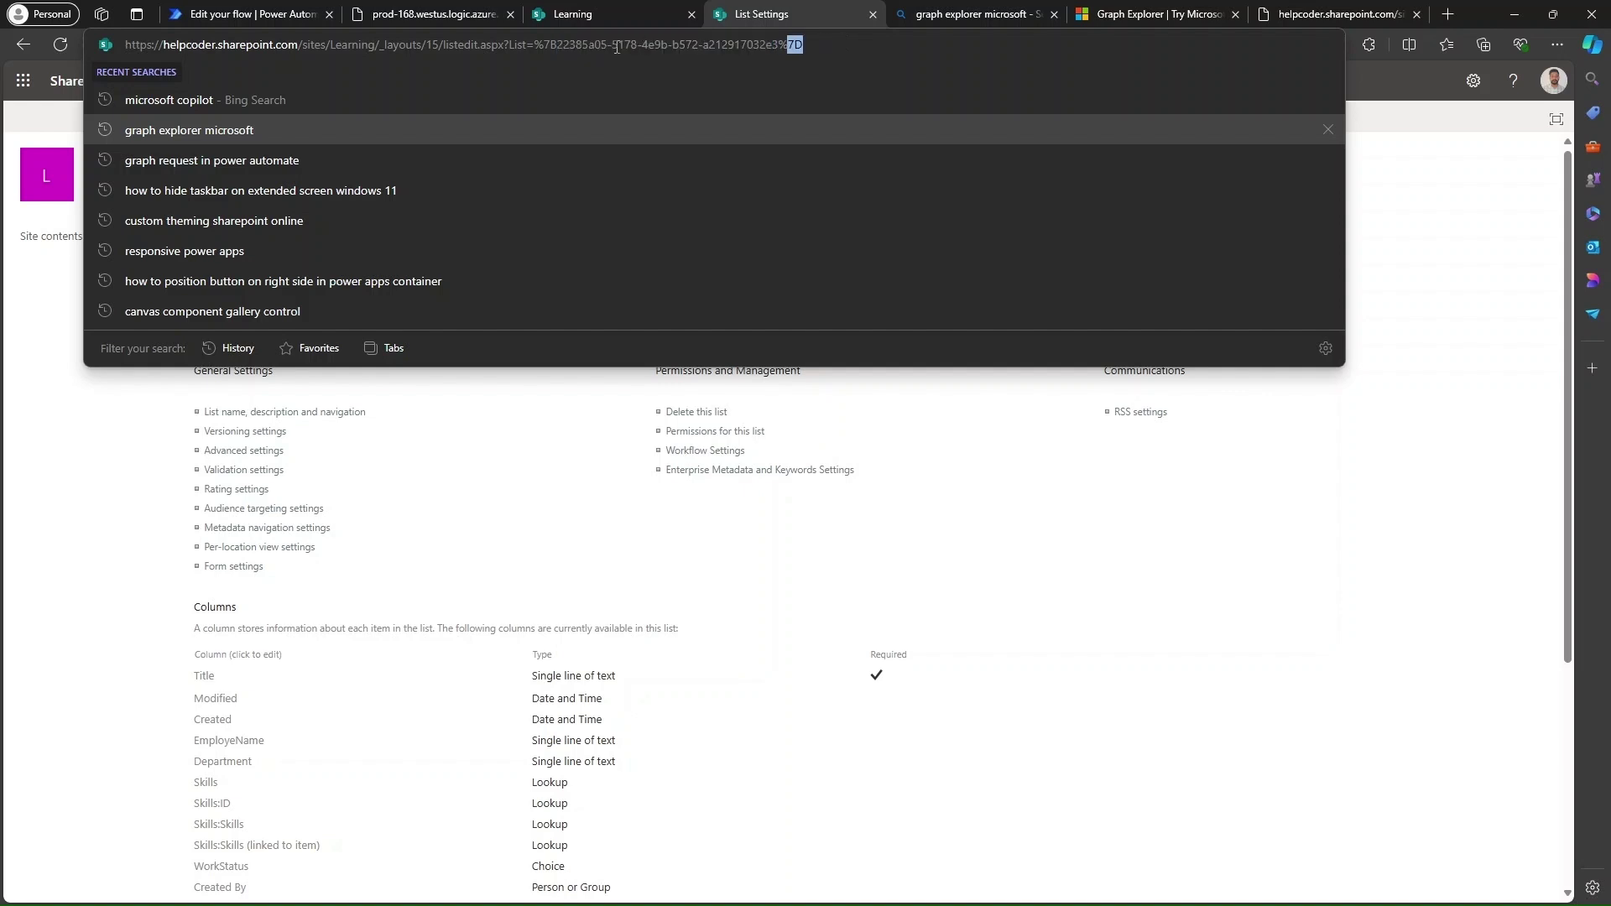
pyautogui.moveTo(536, 46); pyautogui.dragTo(555, 47)
pyautogui.click(1112, 6)
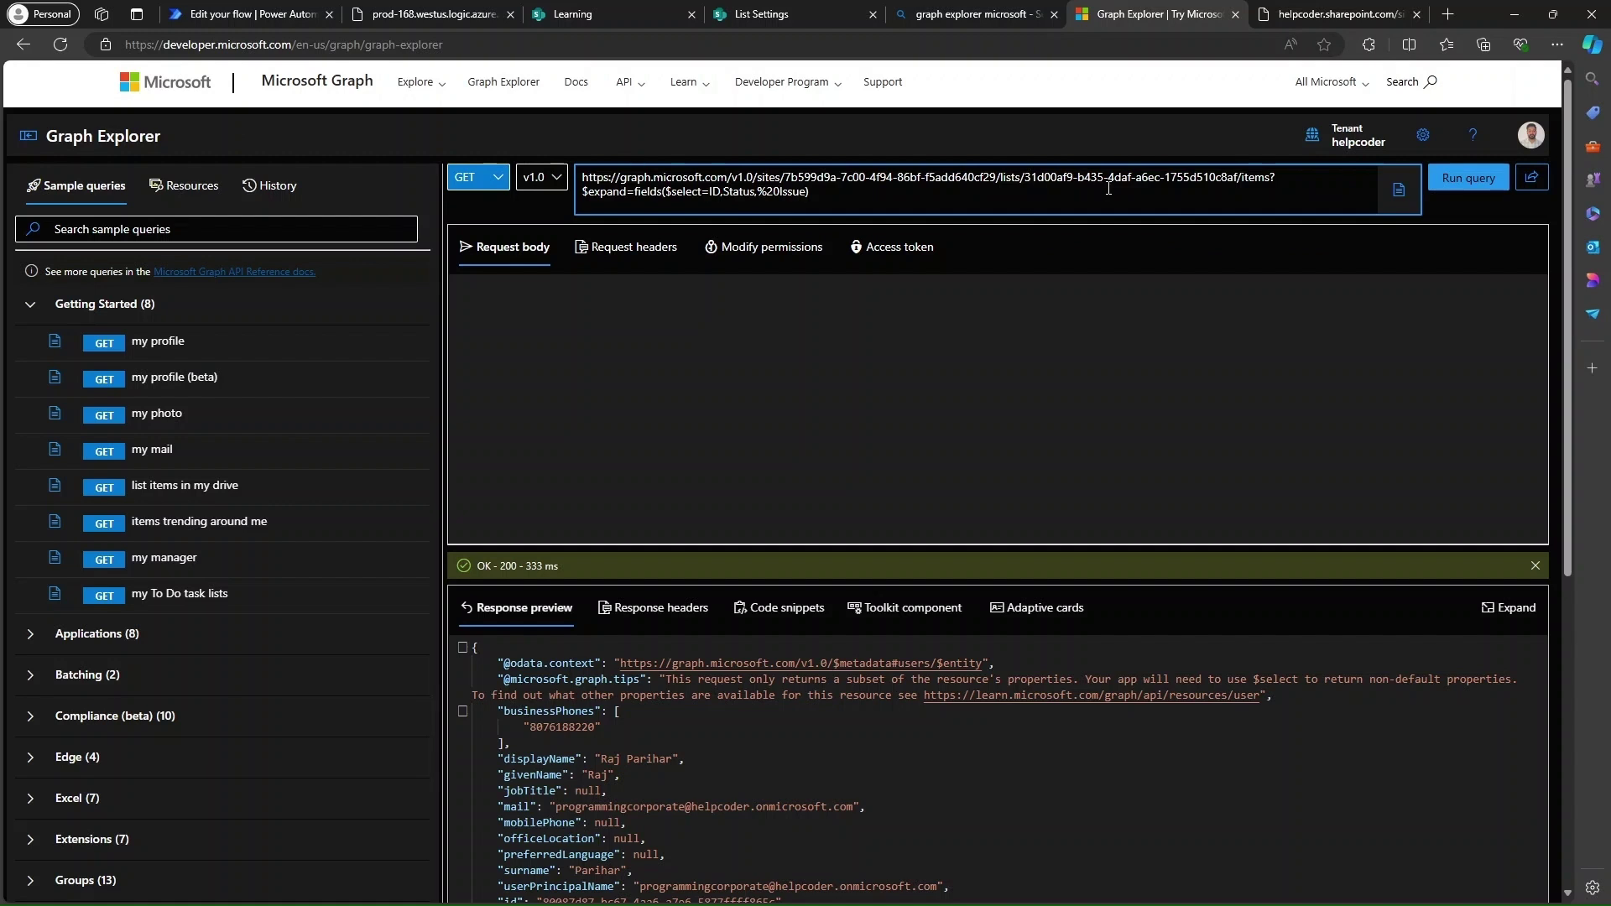
# Step: Remove the Issue column from the query so it ends with $expand=fields($select=ID,Status), and run it
pyautogui.doubleClick(1186, 177)
pyautogui.click(1015, 193)
pyautogui.doubleClick(1267, 179)
pyautogui.click(654, 192)
pyautogui.moveTo(767, 191); pyautogui.dragTo(803, 191)
pyautogui.press('BackSpace')
pyautogui.press('BackSpace')
pyautogui.press('BackSpace')
pyautogui.click(1461, 187)
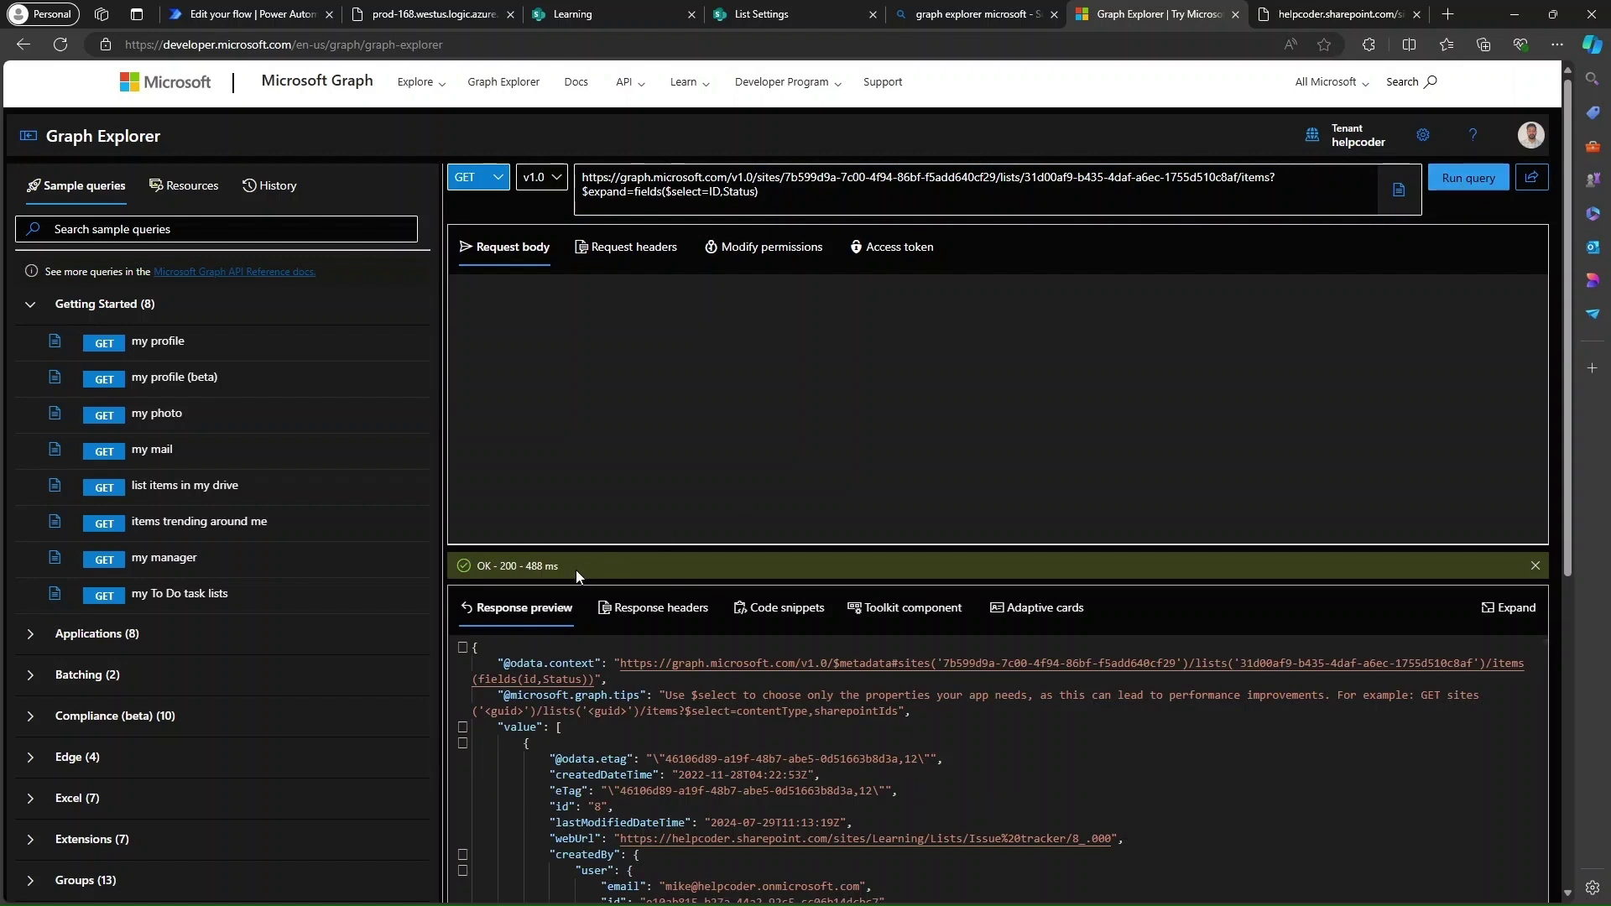
# Step: Examine the response preview and highlight the first item's fields block with its id and Status
pyautogui.scroll(-2, 699, 723)
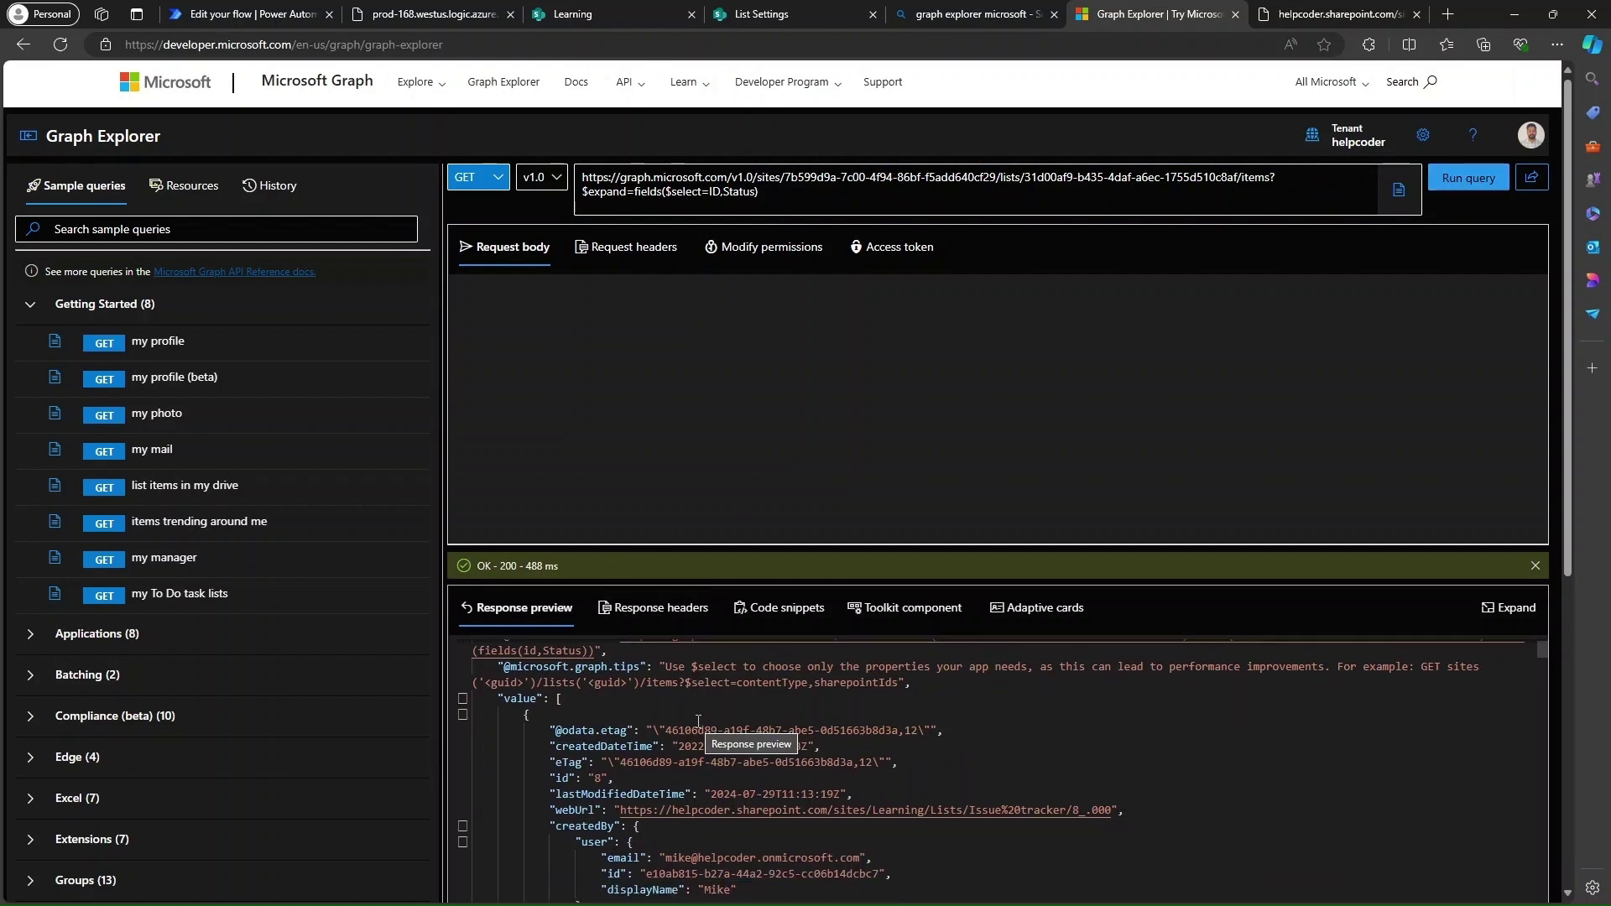
pyautogui.scroll(-3, 699, 723)
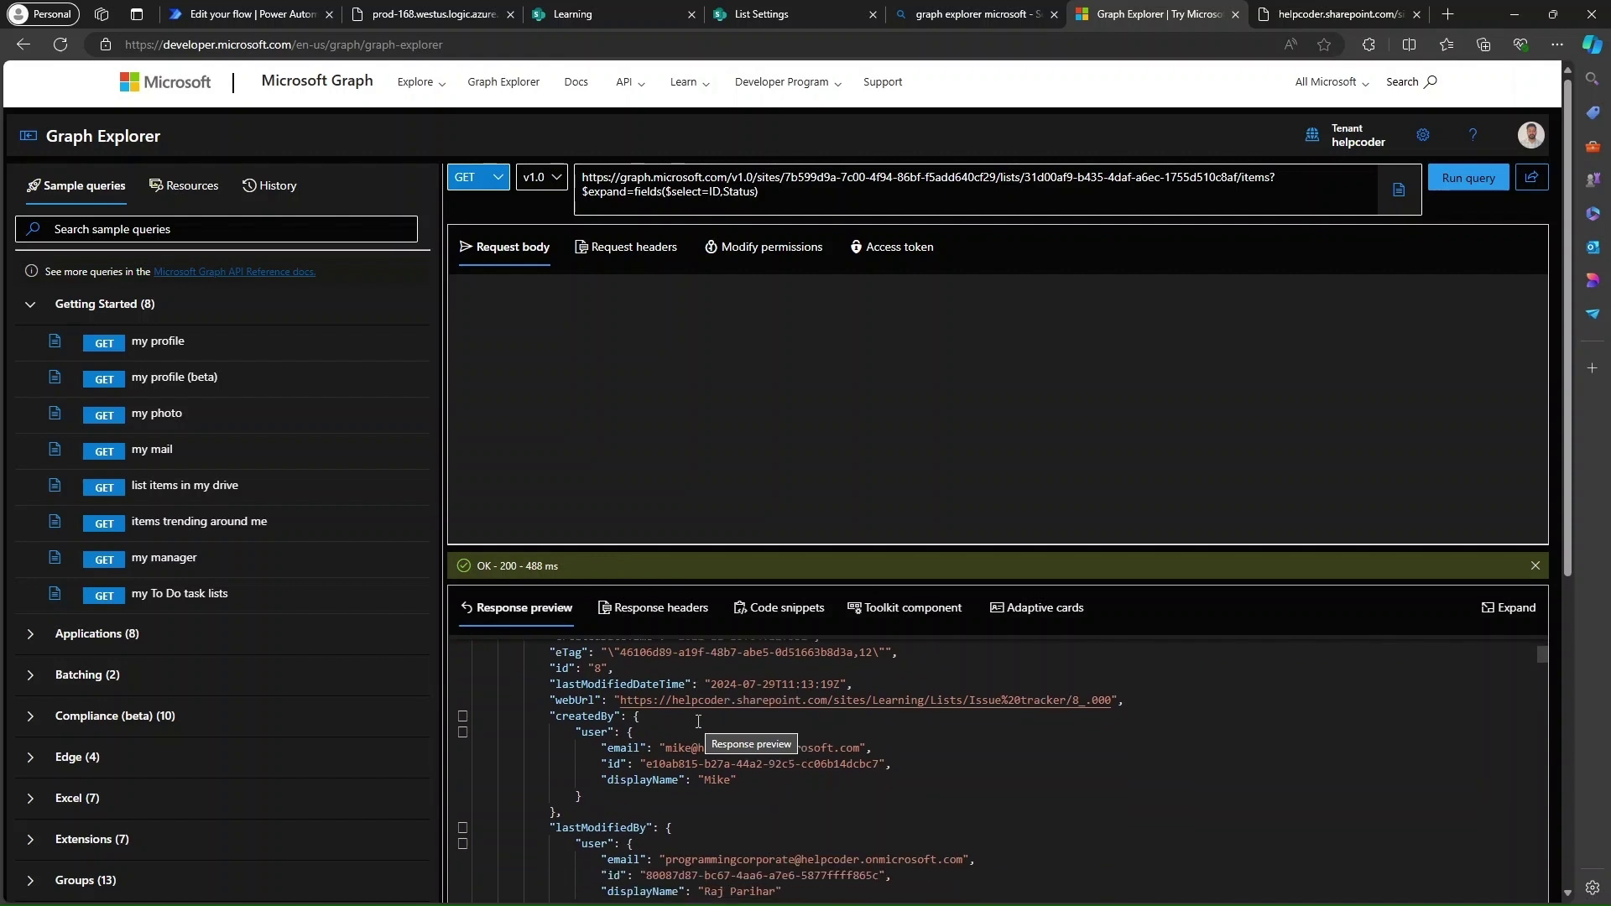
pyautogui.scroll(-3, 699, 723)
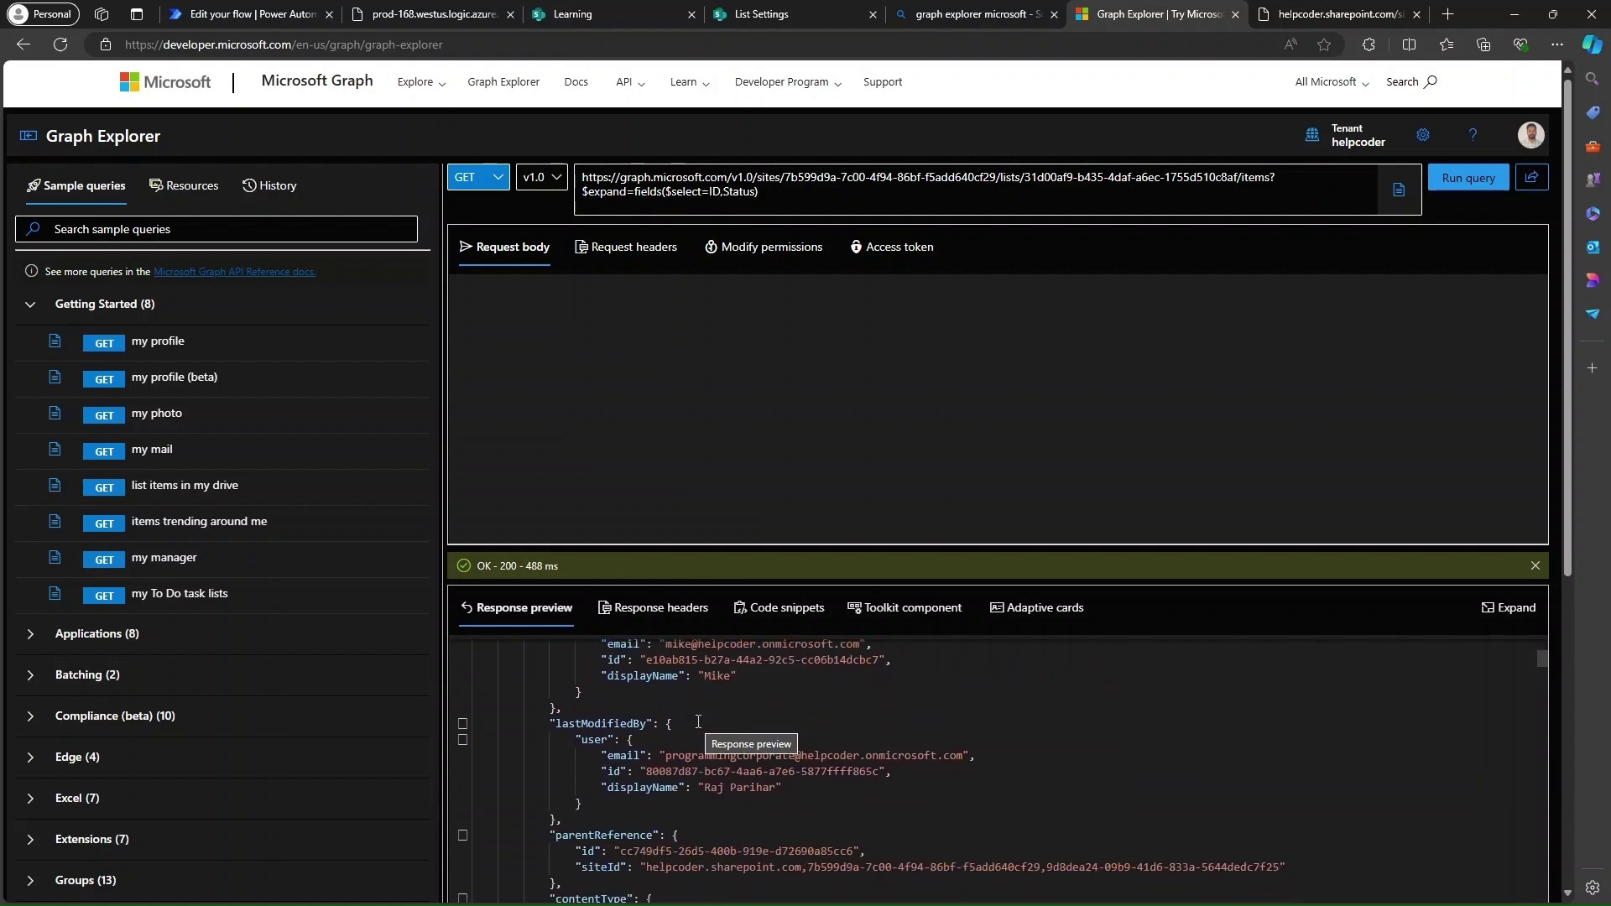
pyautogui.scroll(-5, 698, 722)
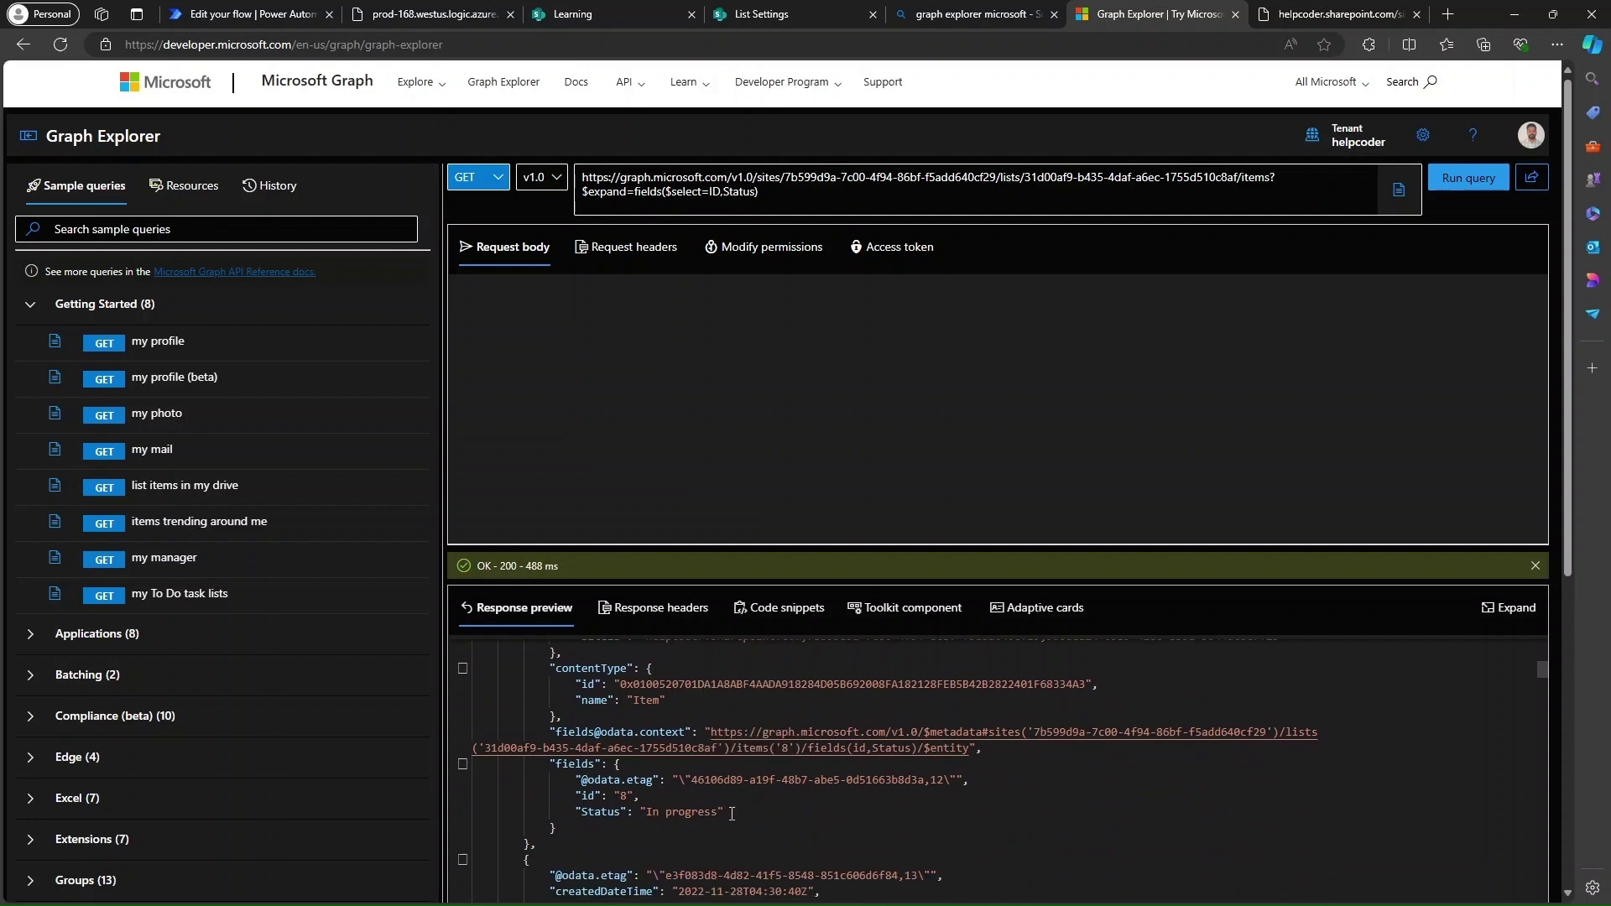
pyautogui.click(725, 811)
pyautogui.moveTo(723, 812); pyautogui.dragTo(550, 763)
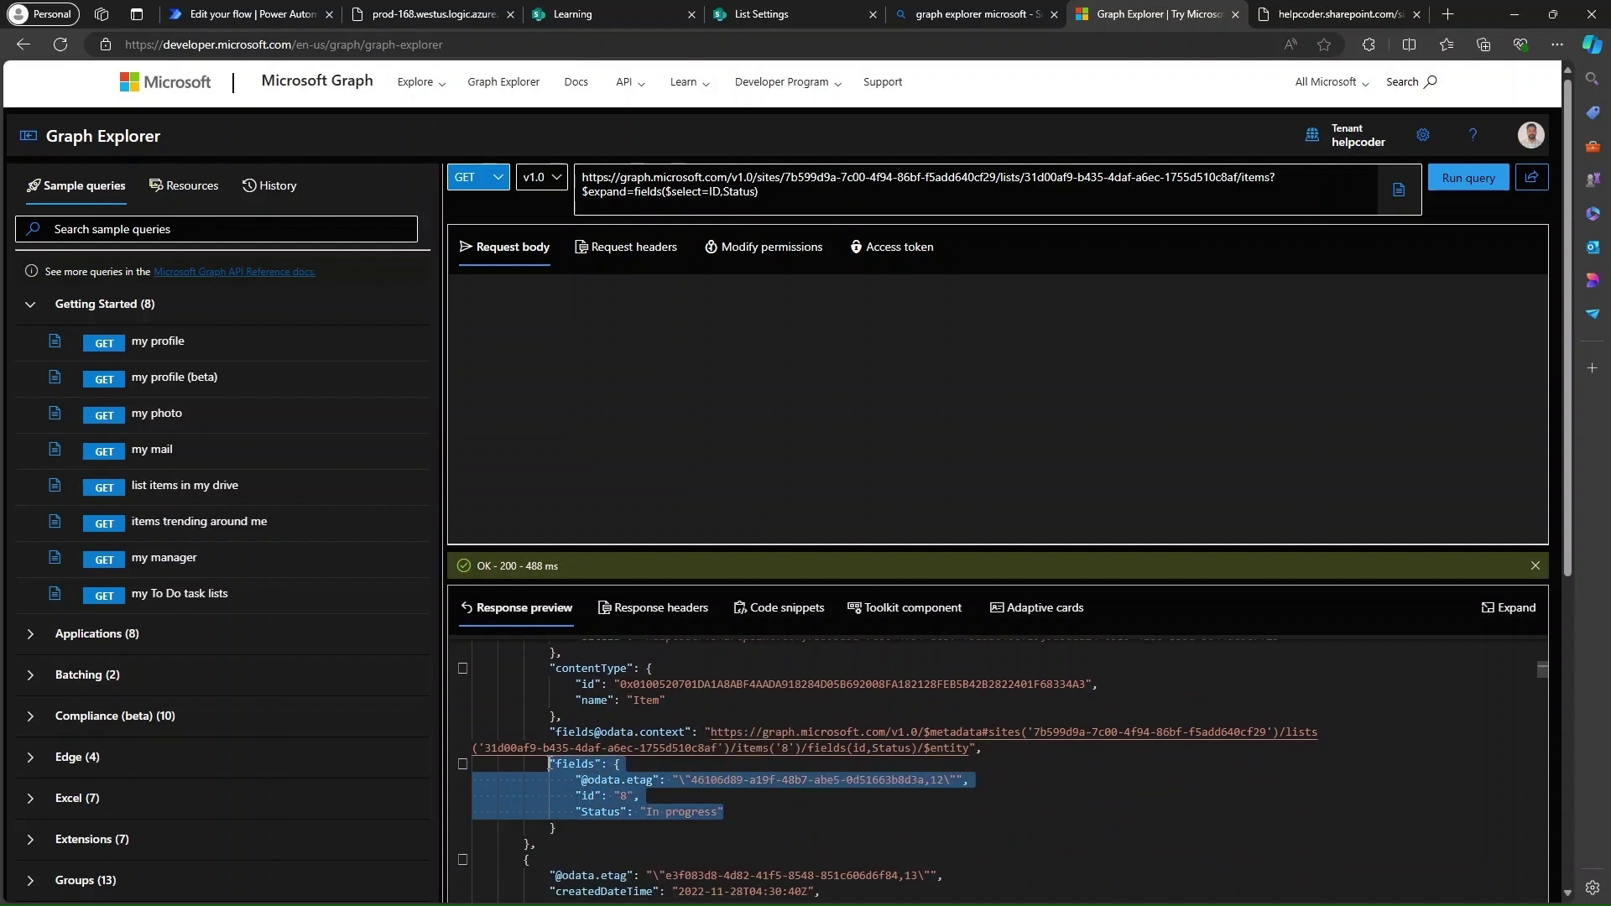
pyautogui.click(620, 780)
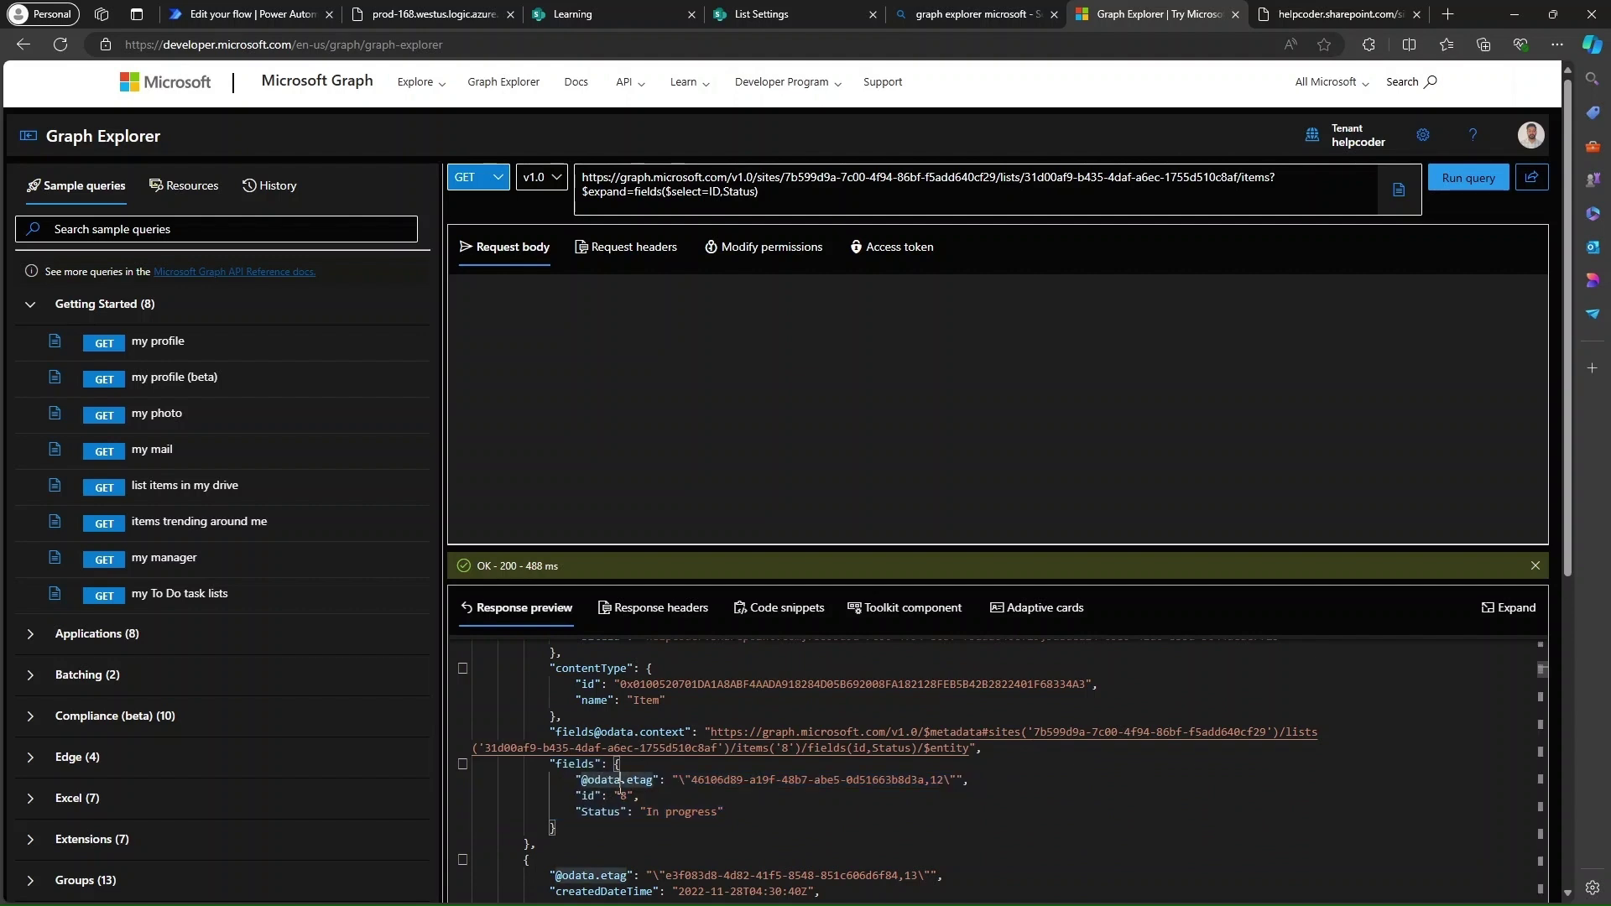
# Step: Copy the full Graph query URL into the request URL of the flow's Invoke an HTTP request action in Power Automate, and collapse the action
pyautogui.tripleClick(763, 193)
pyautogui.hotkey('ctrl', 'c')
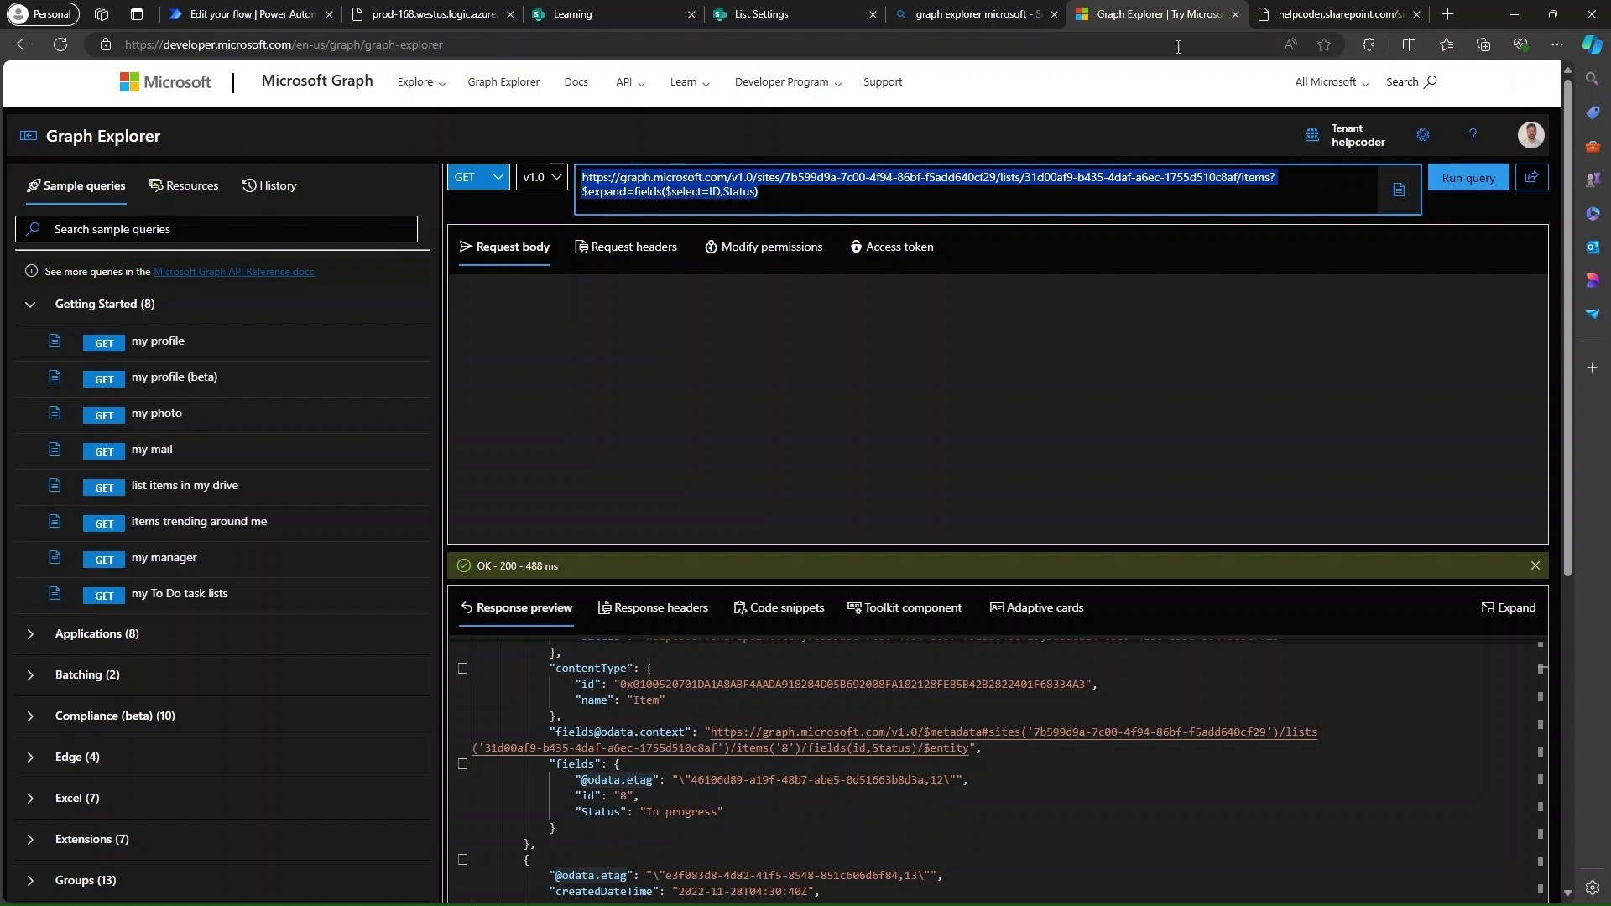
pyautogui.click(241, 15)
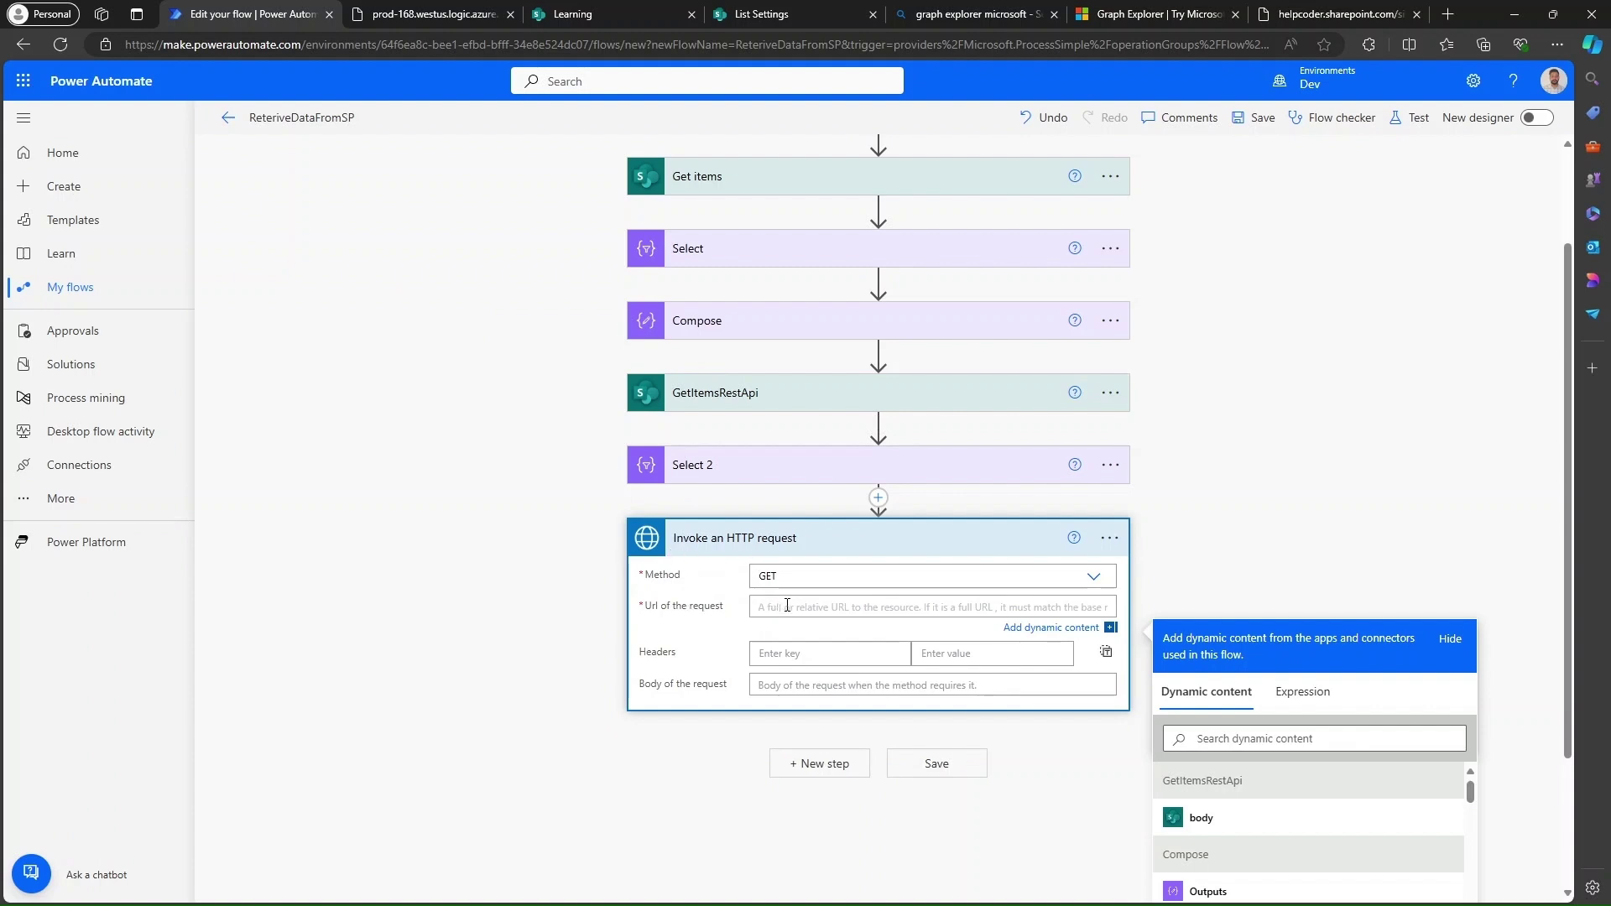
pyautogui.hotkey('ctrl', 'v')
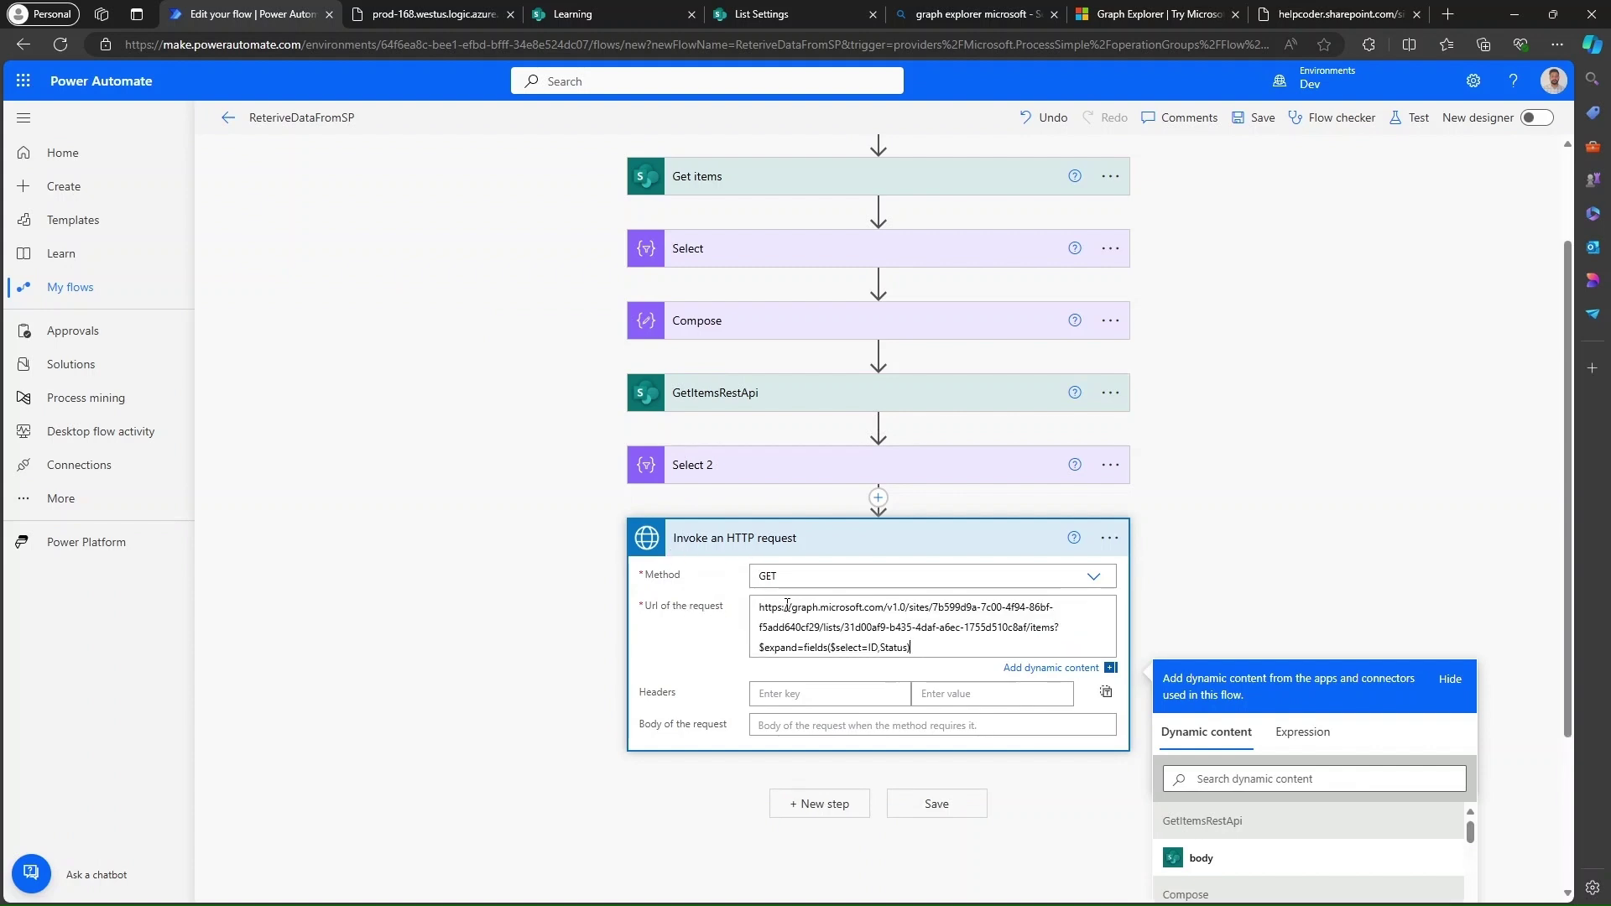
pyautogui.click(820, 551)
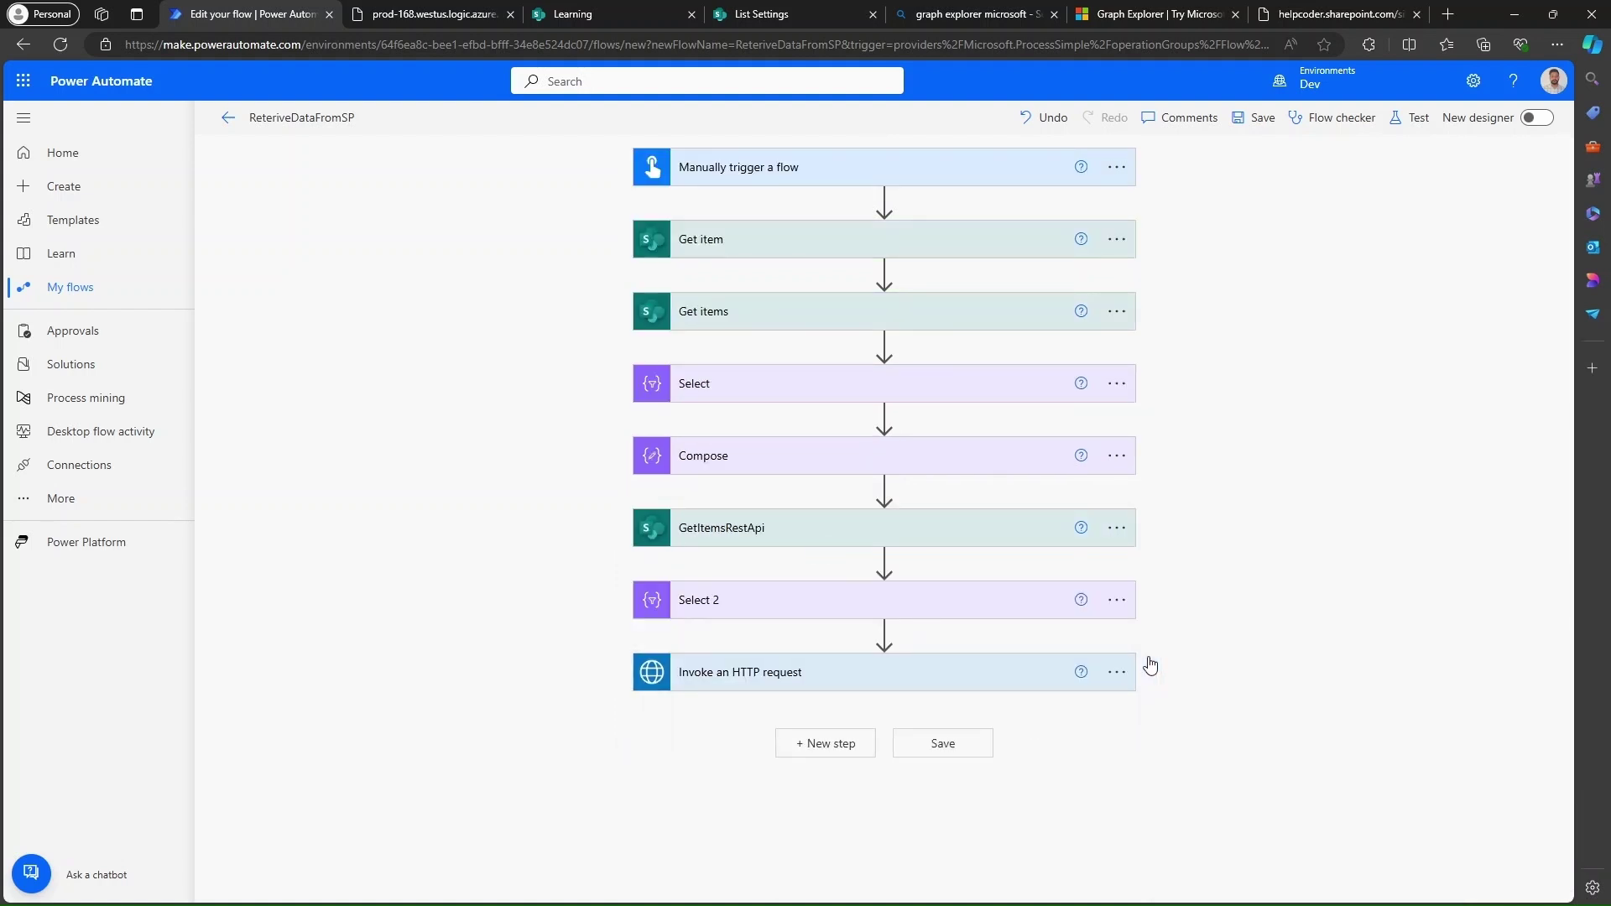
# Step: Rename the Invoke an HTTP request action as GraphApi
pyautogui.click(1118, 678)
pyautogui.click(1192, 578)
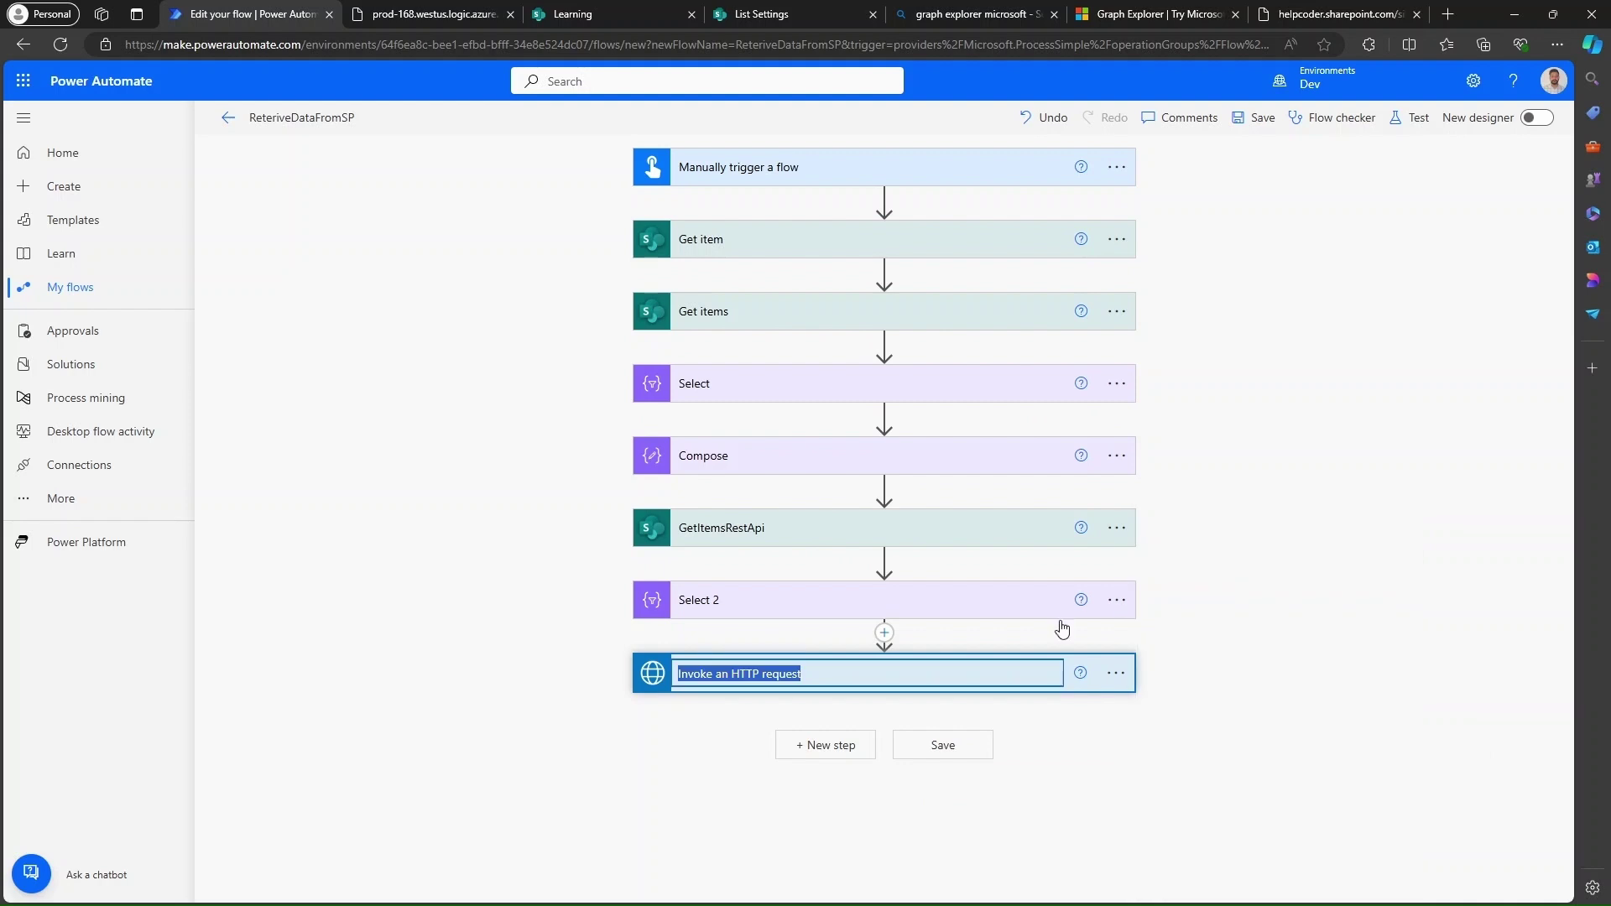
pyautogui.write('GraphApi')
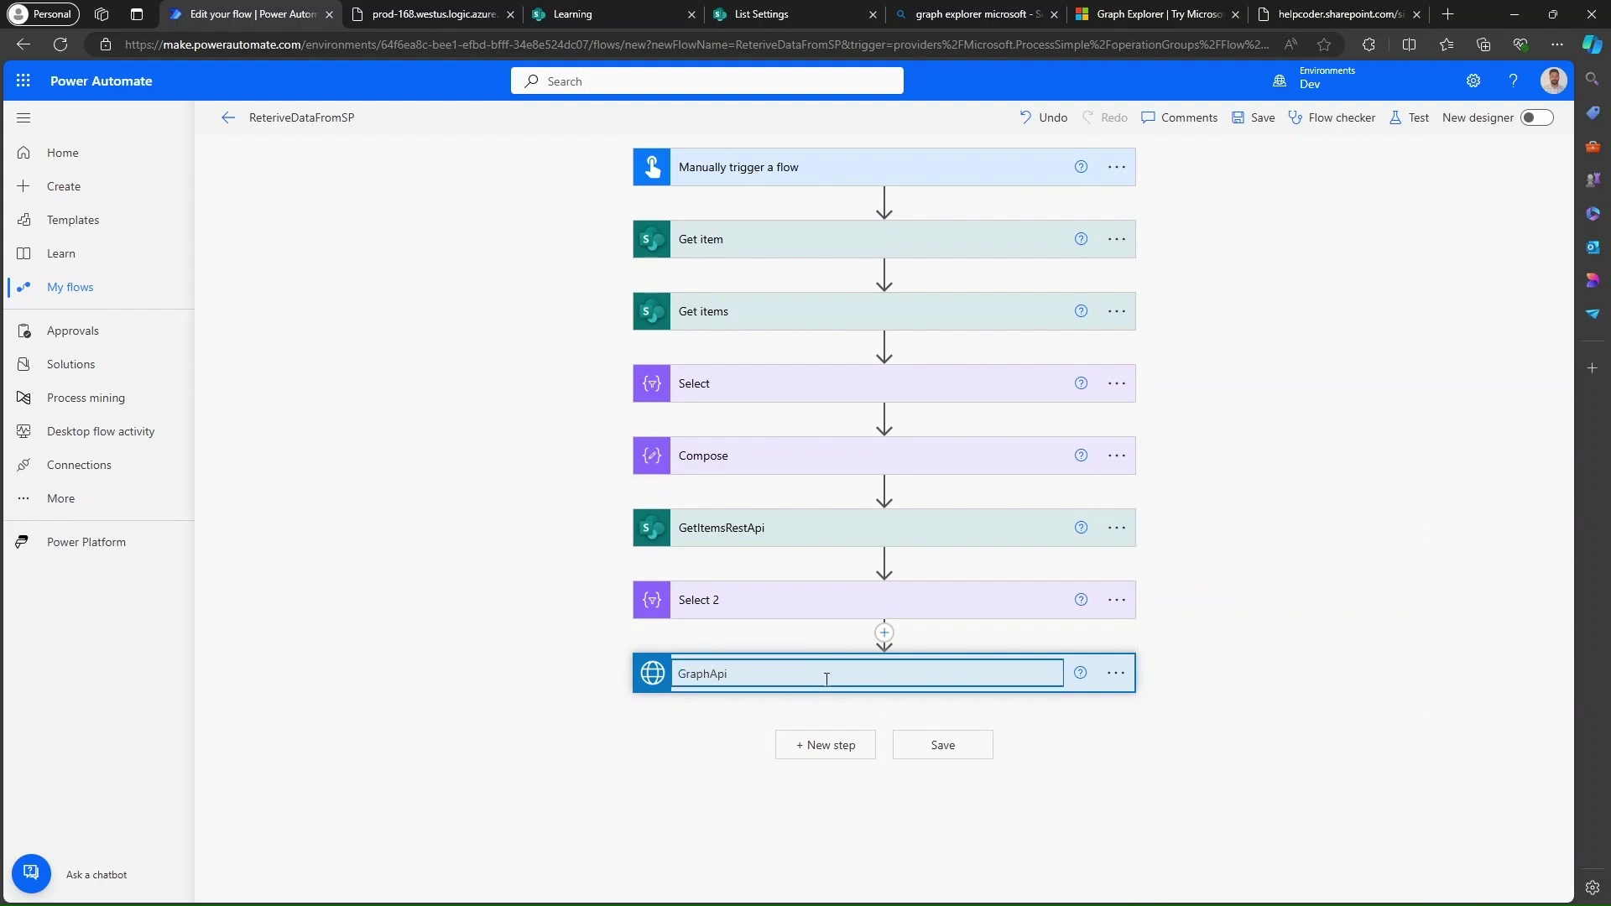
pyautogui.press('Return')
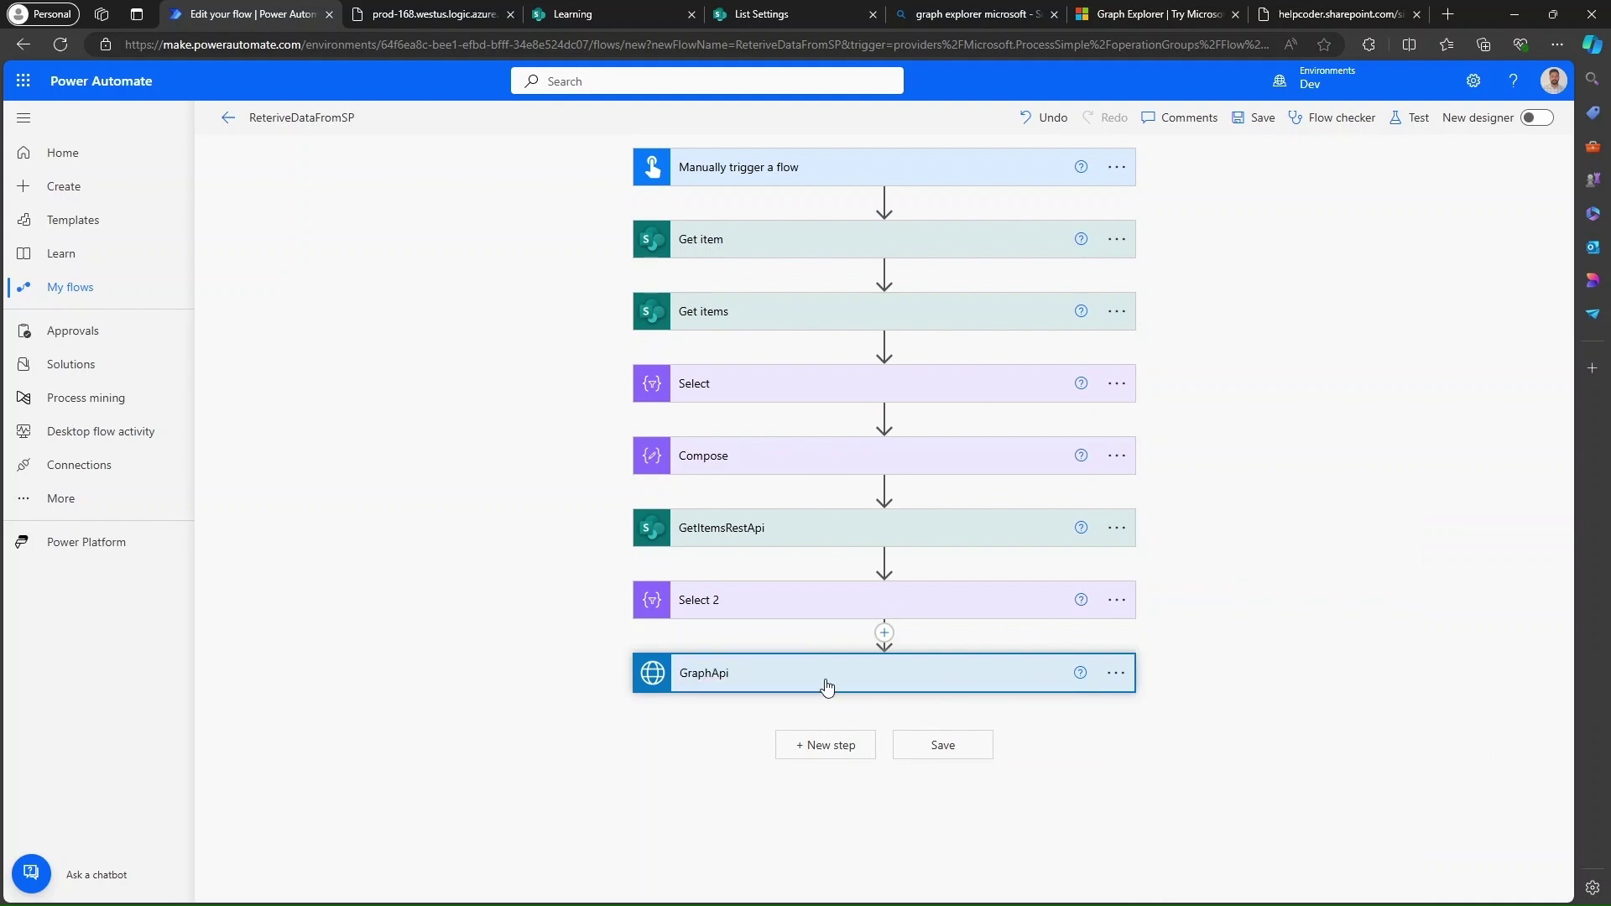
# Step: Add a Data Operation Select action after the GraphApi action
pyautogui.click(849, 740)
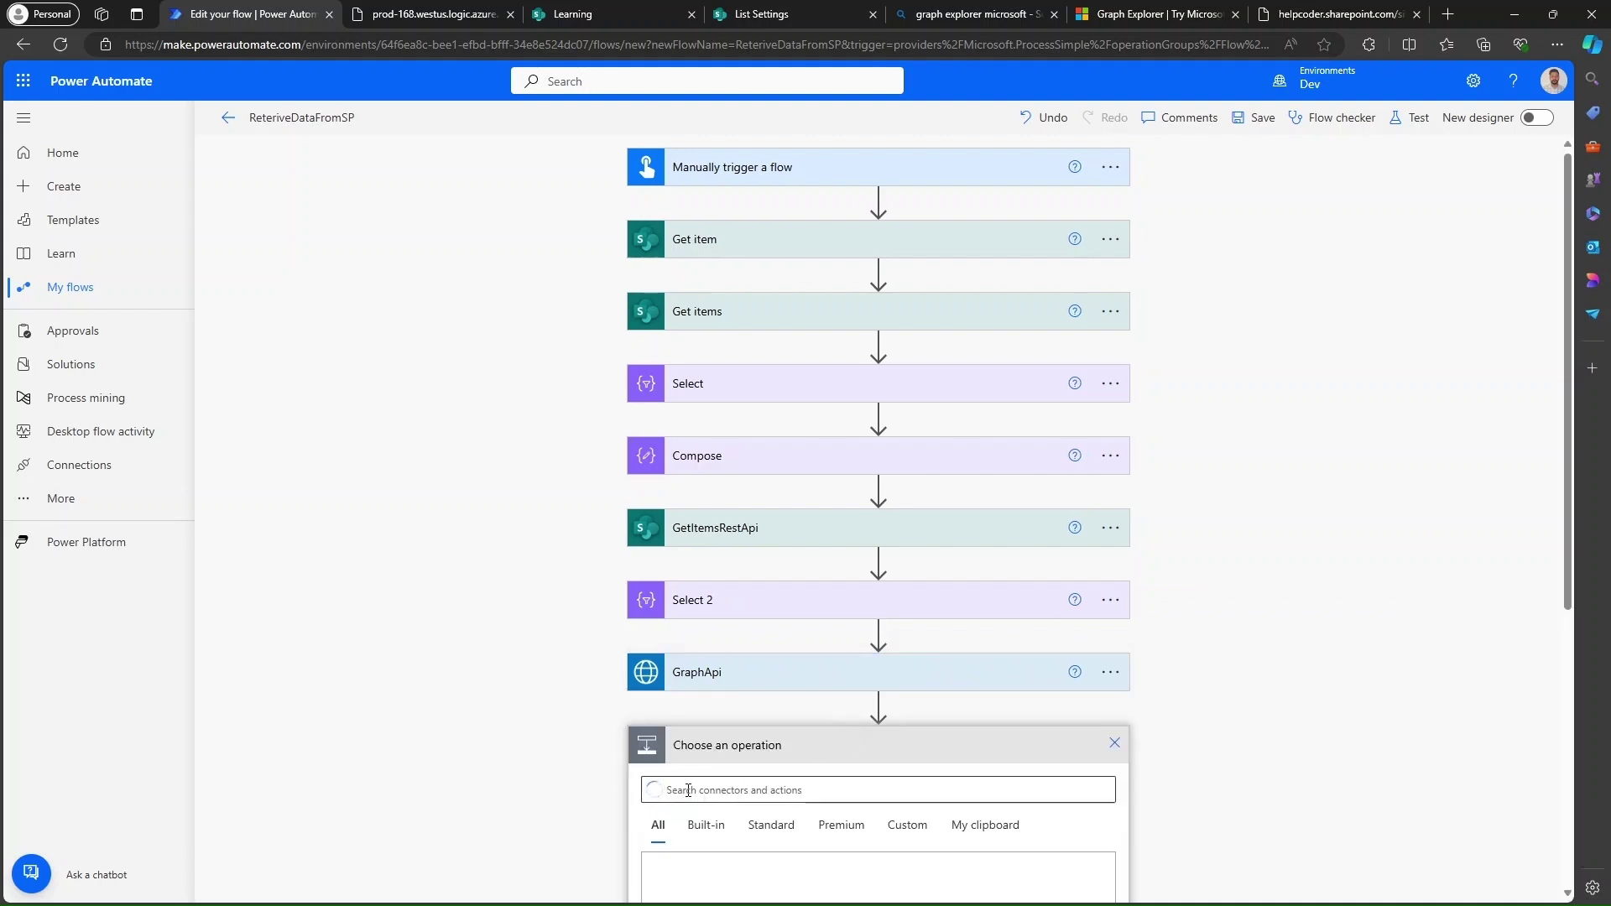
pyautogui.write('sel')
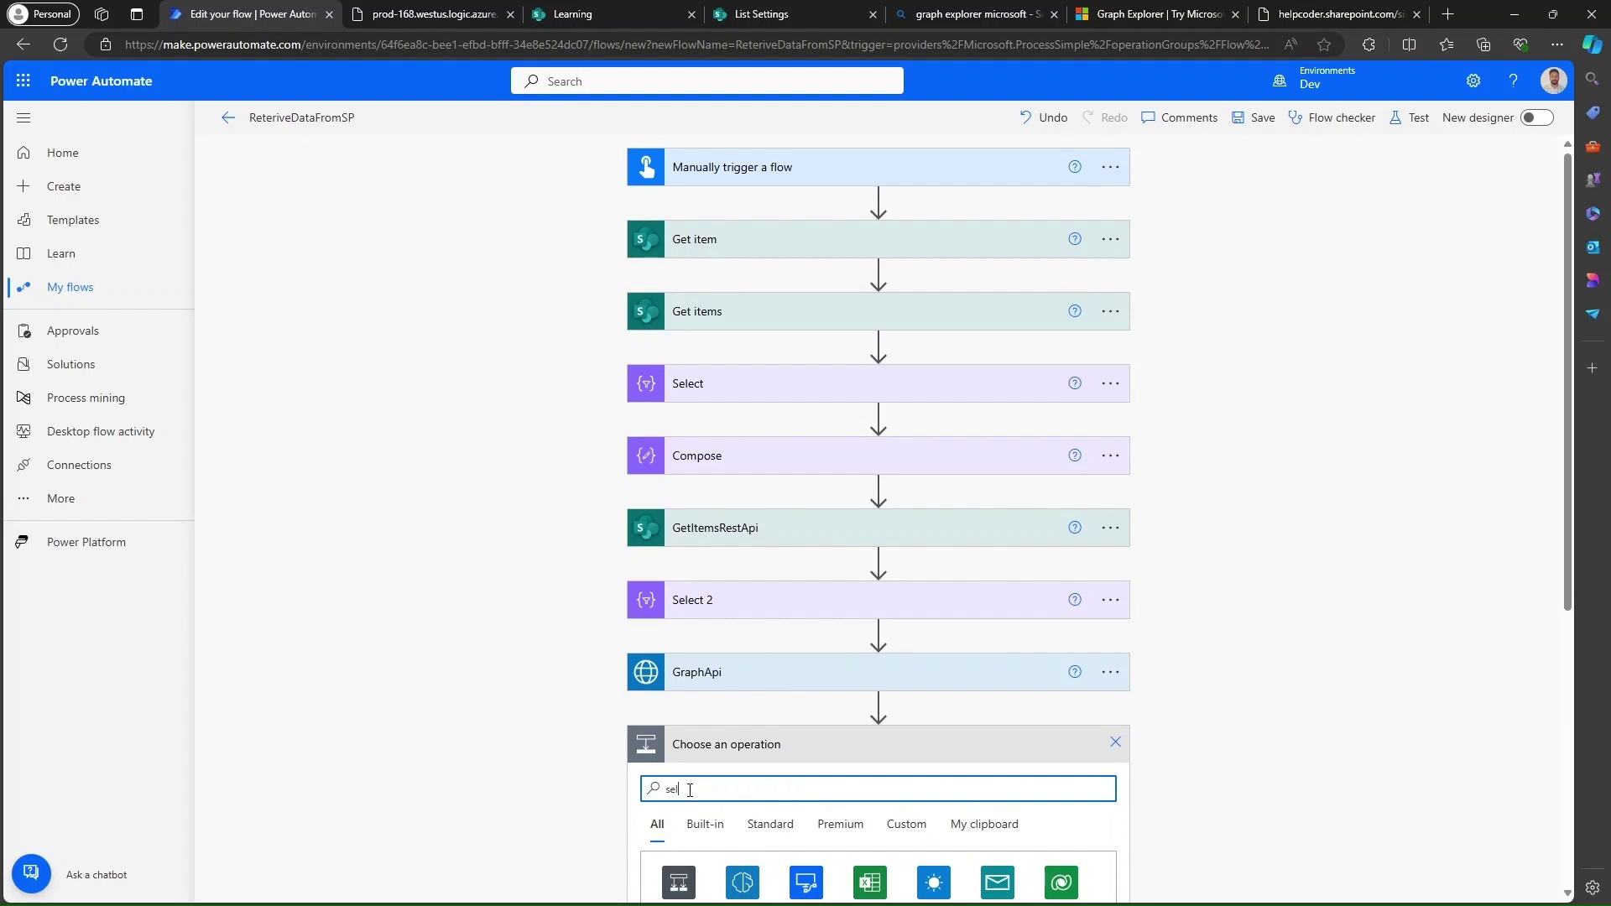
pyautogui.write('ect')
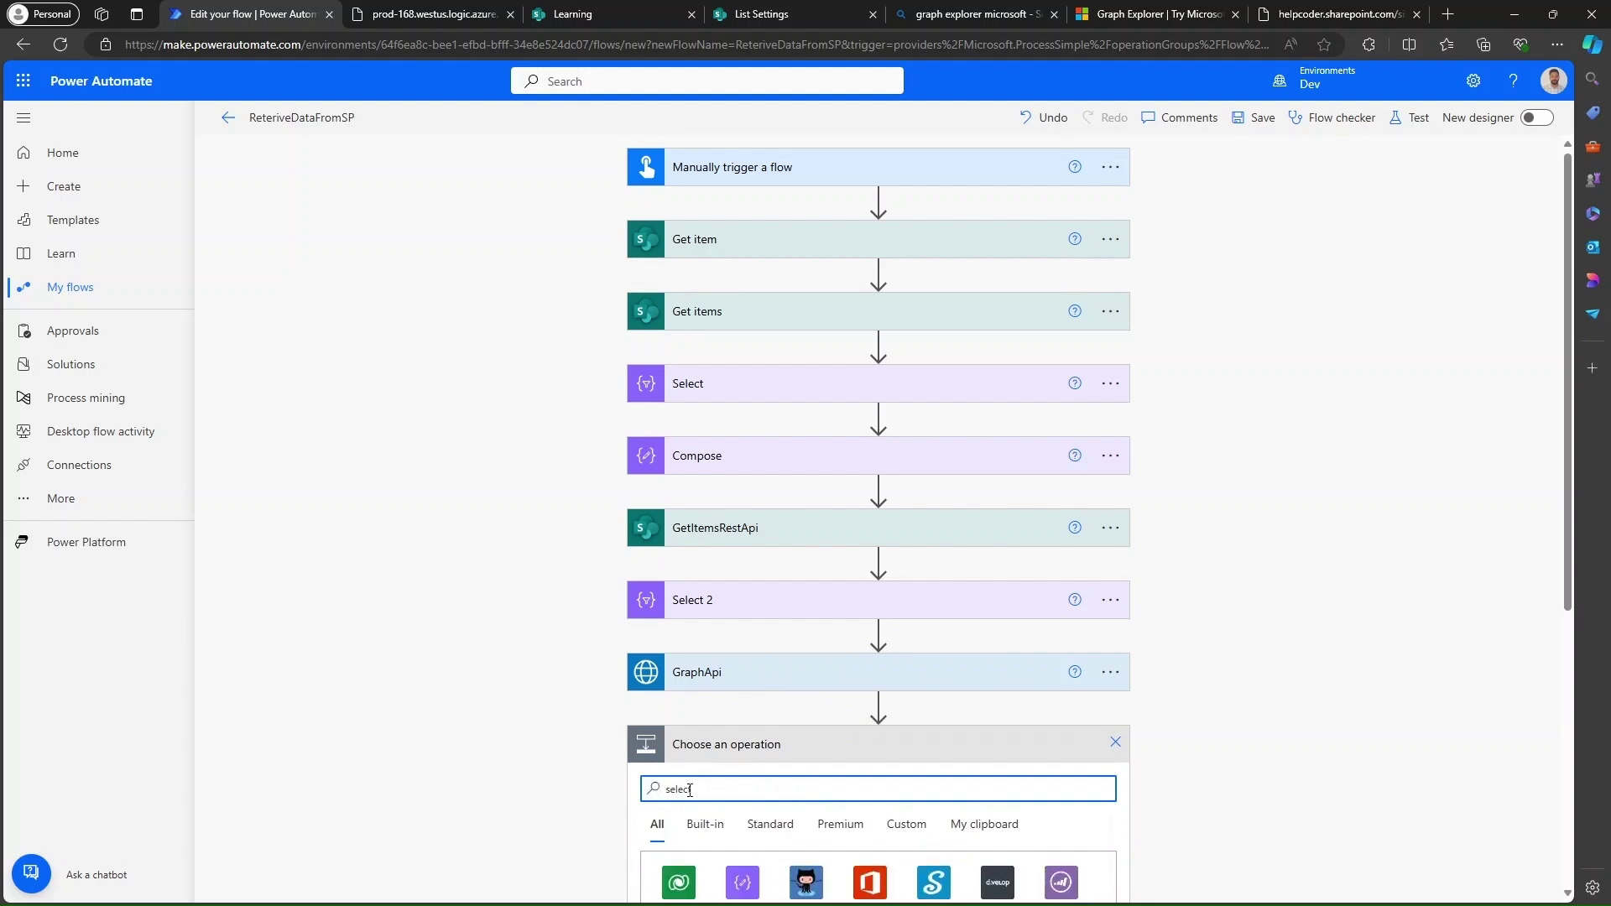
pyautogui.scroll(-2, 689, 789)
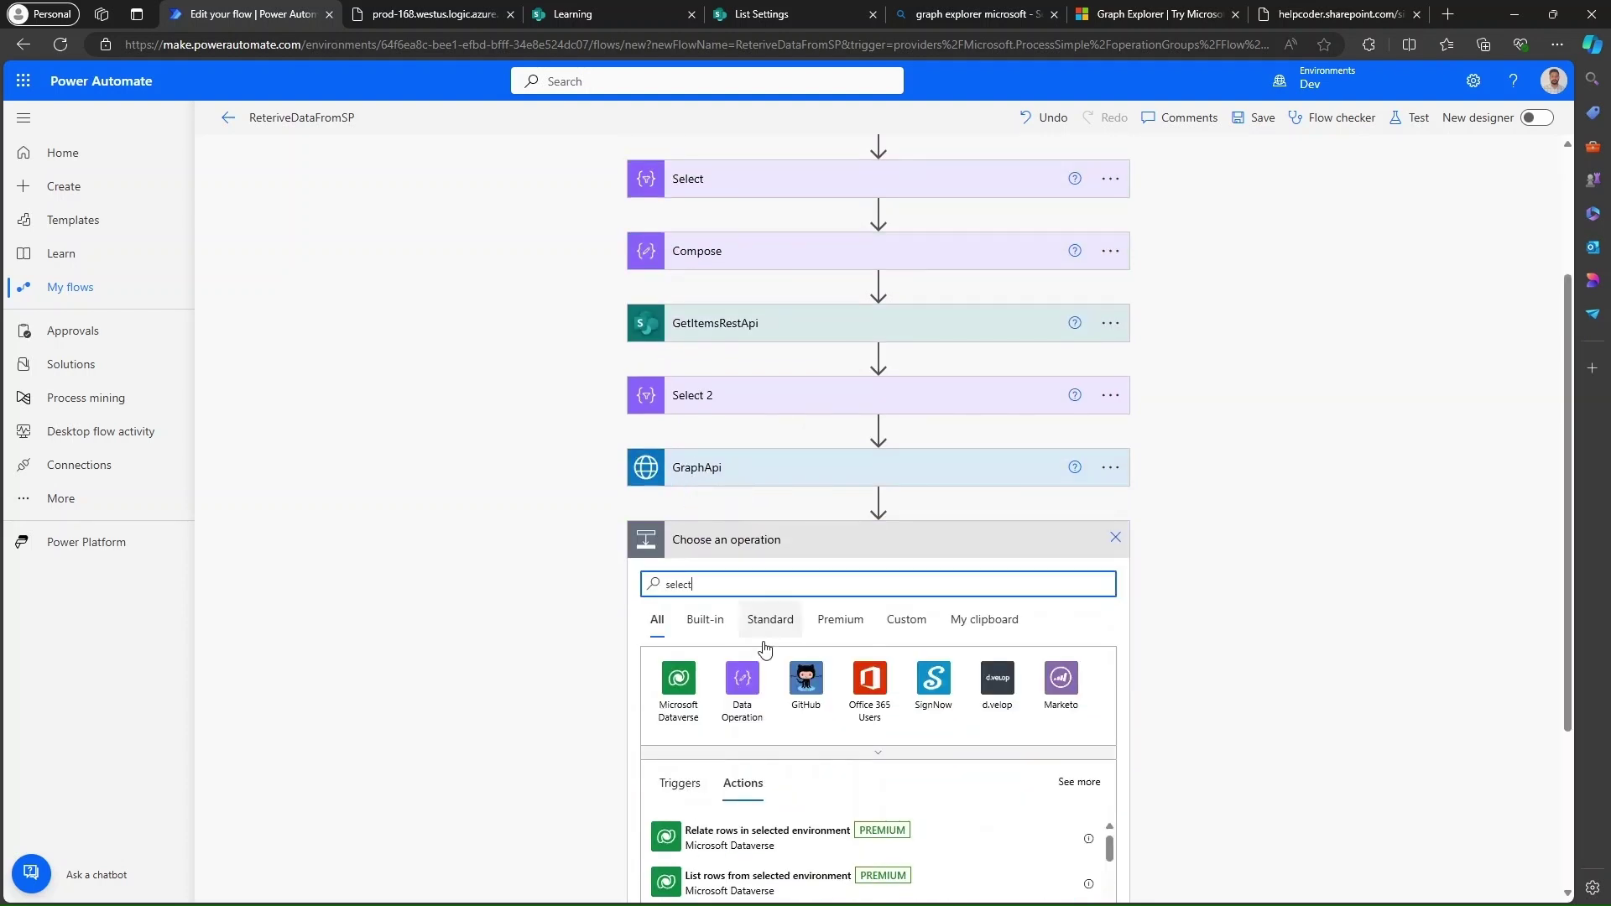
pyautogui.scroll(-1, 744, 671)
pyautogui.click(742, 579)
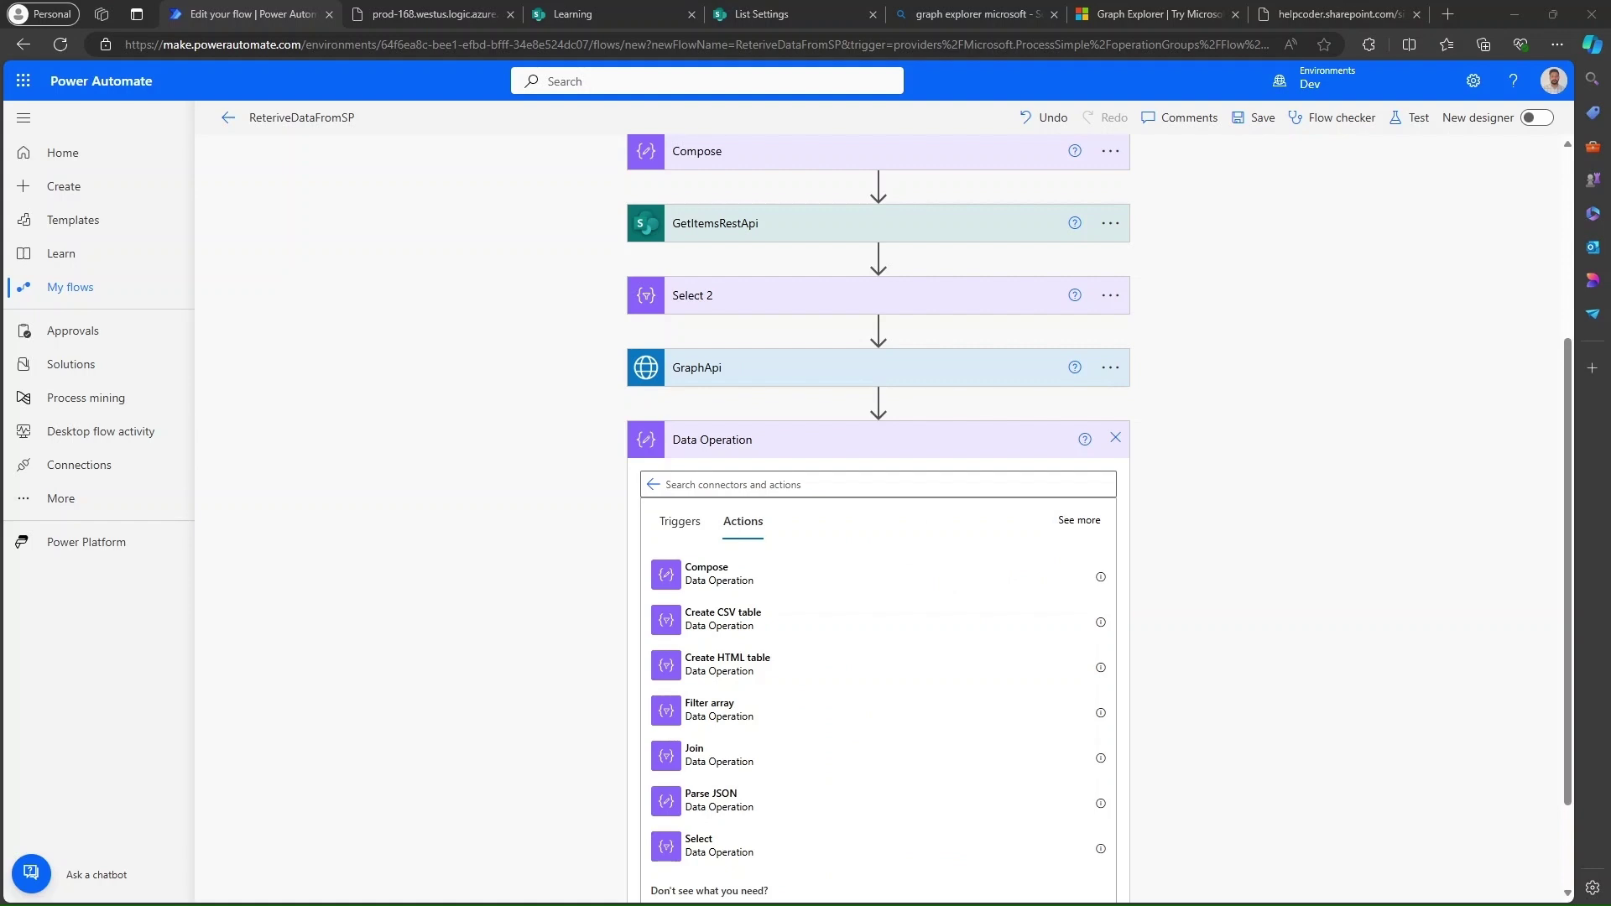
pyautogui.click(719, 487)
pyautogui.click(712, 850)
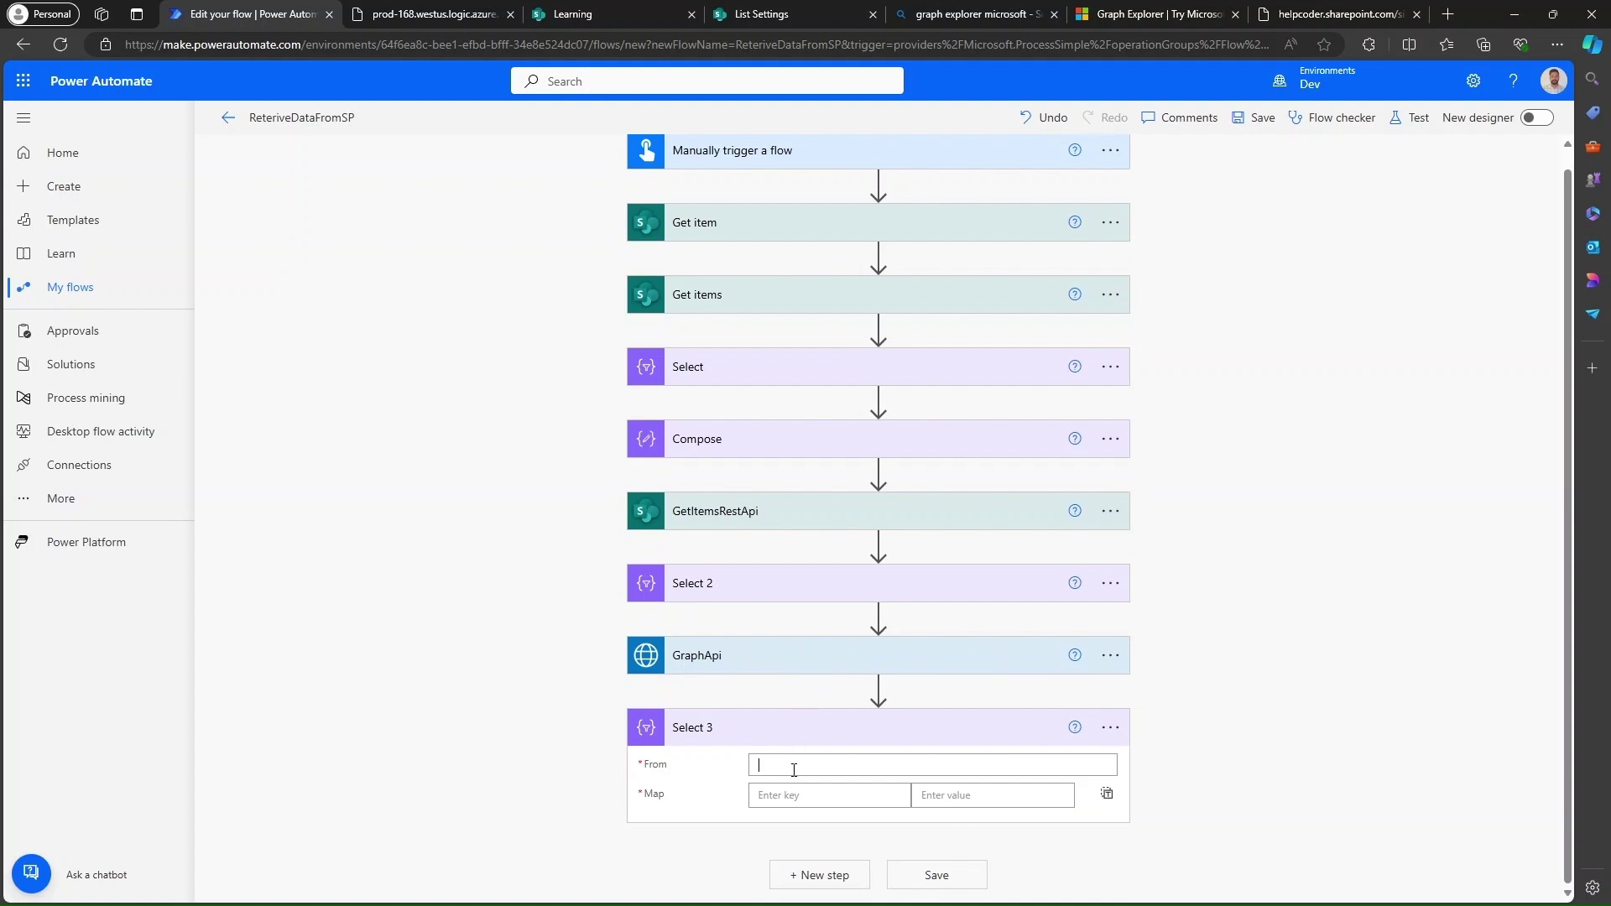
# Step: Set the From input of the Select 3 action to the expression body('GraphApi')?['value']
pyautogui.click(794, 769)
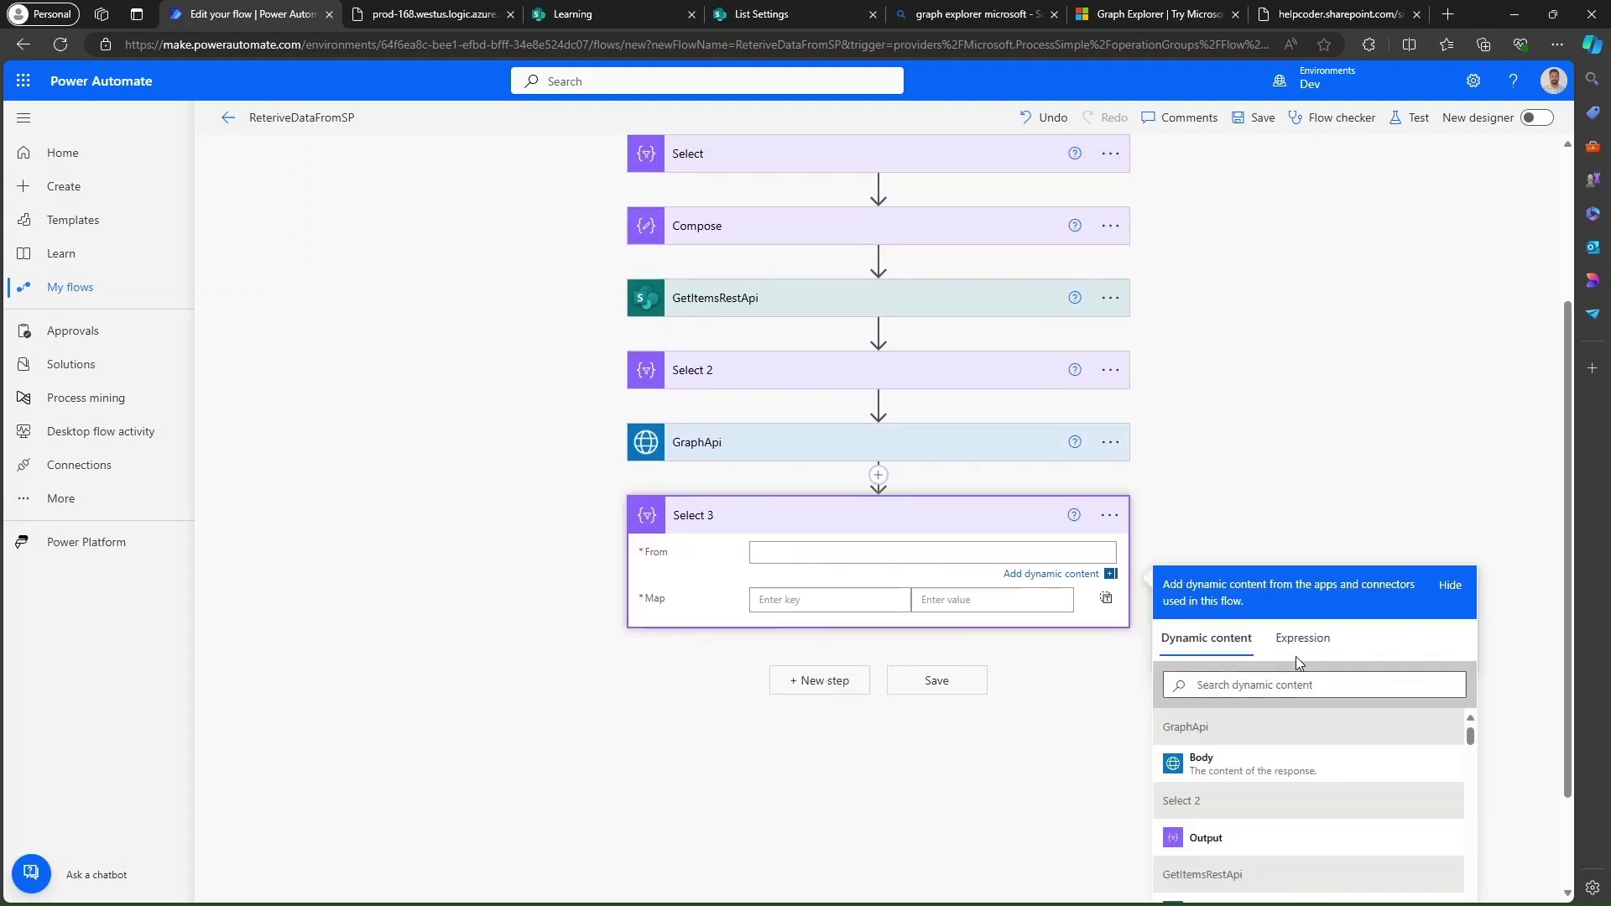
pyautogui.click(1312, 641)
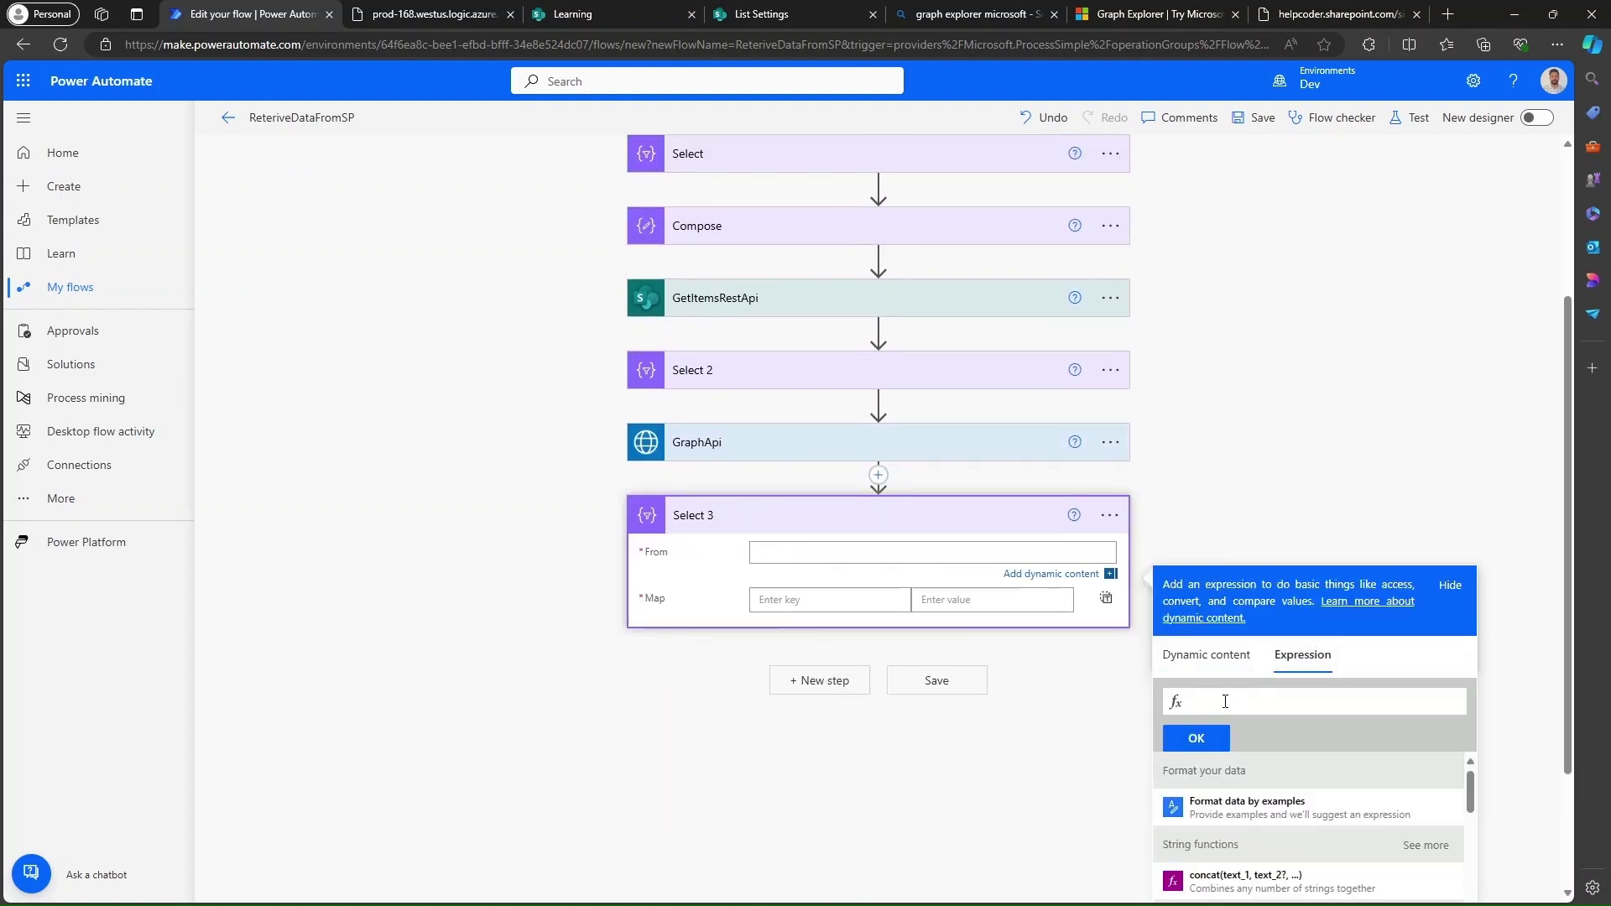
pyautogui.write('body')
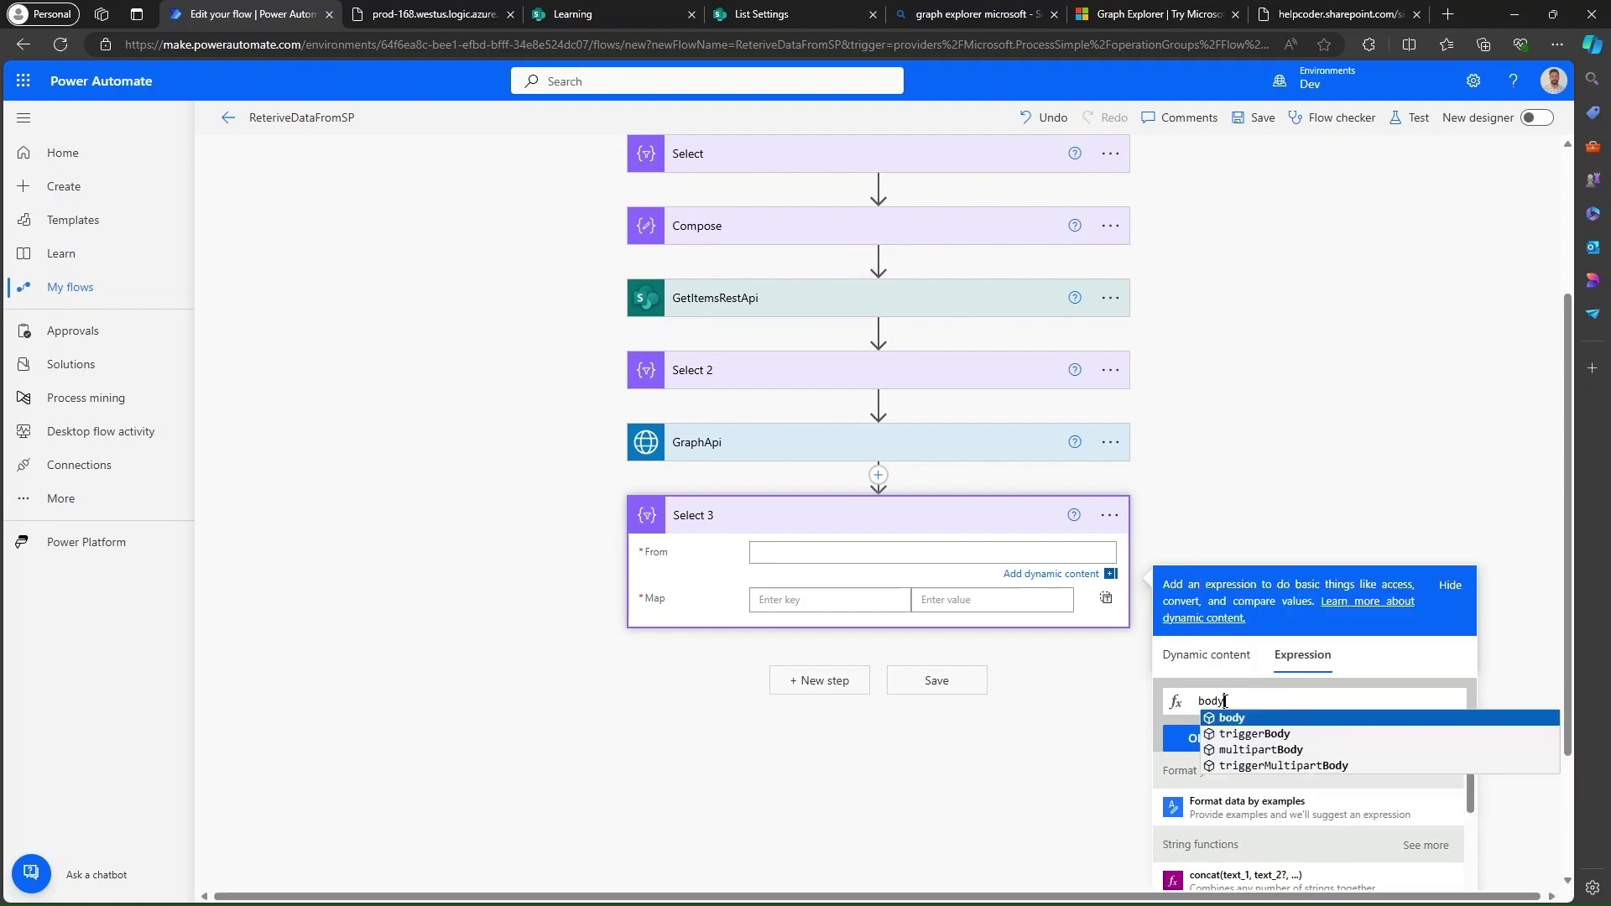
pyautogui.write('(')
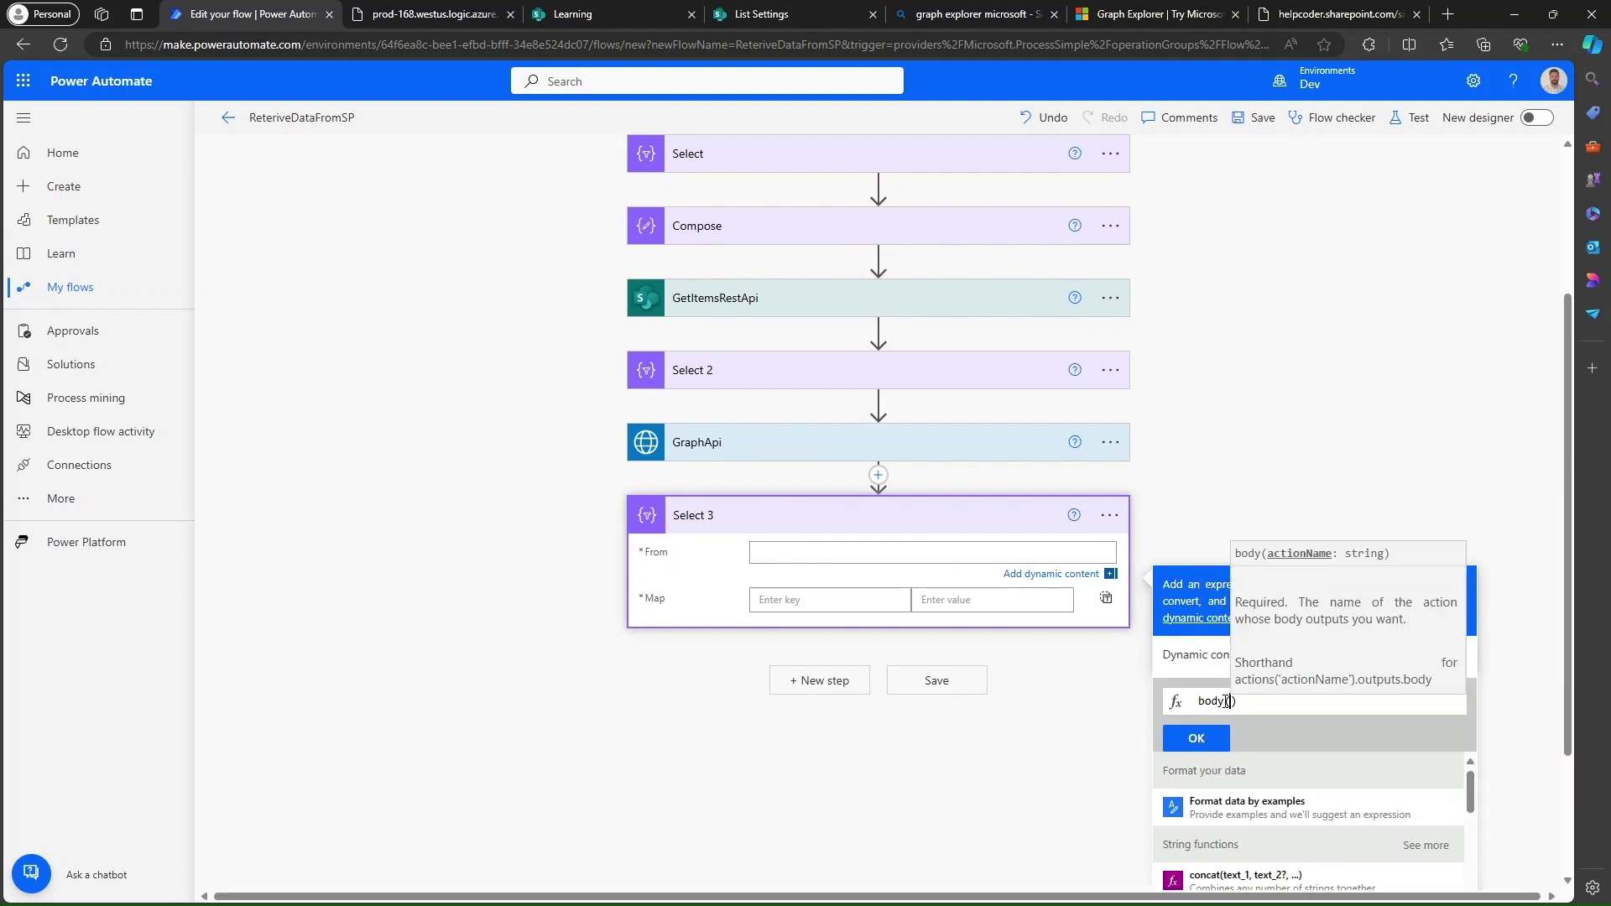
pyautogui.write("'")
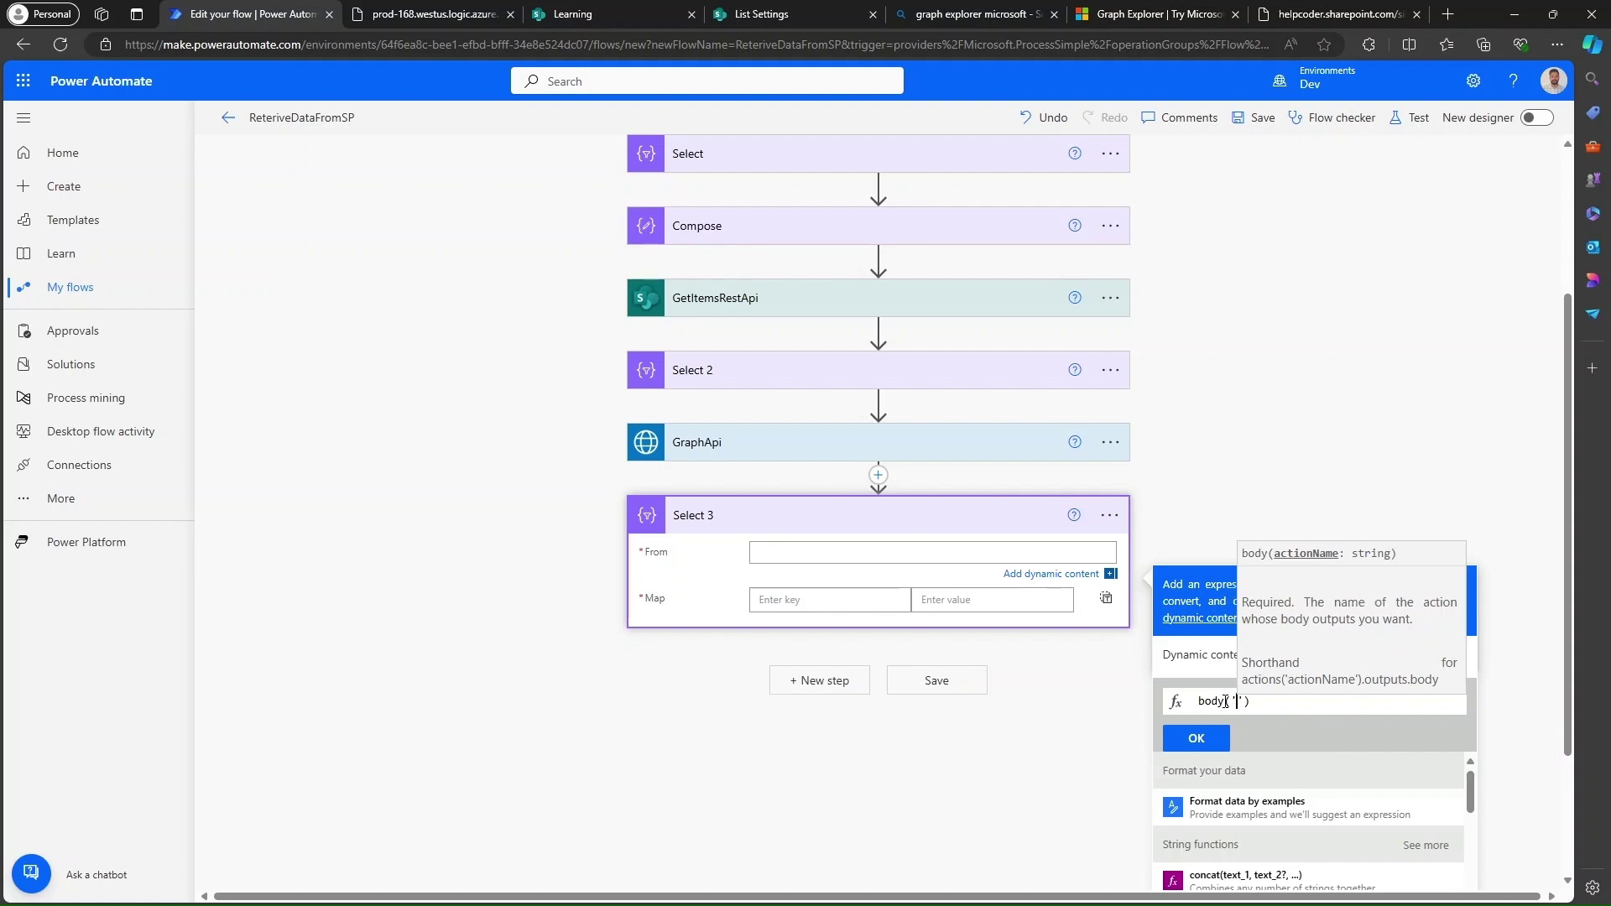
pyautogui.write('Grap')
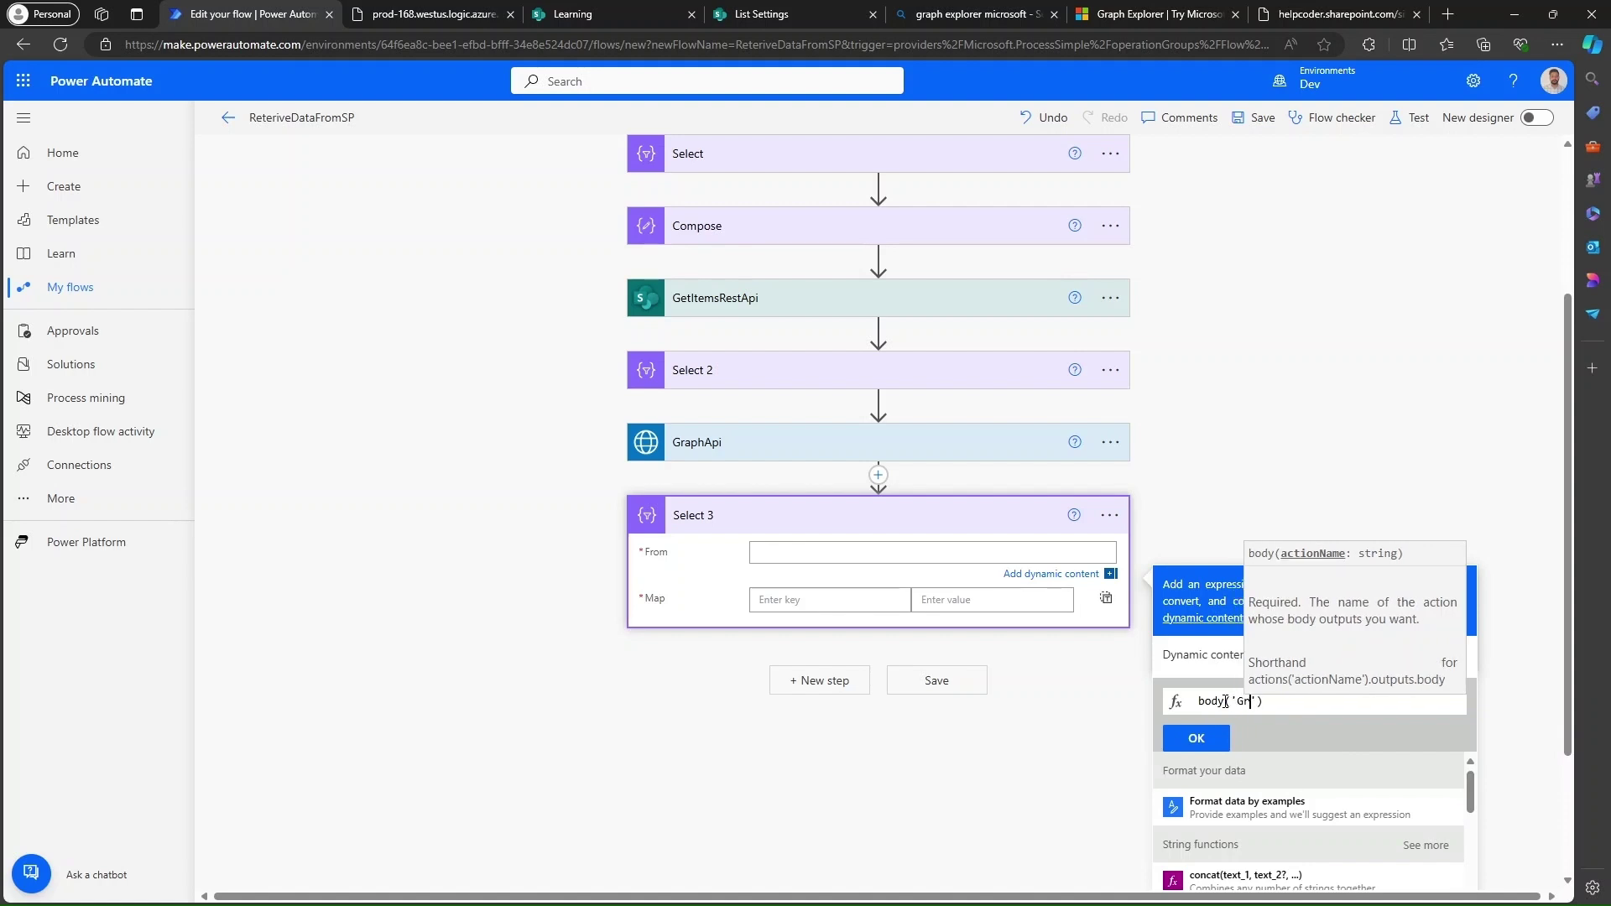
pyautogui.write('hA')
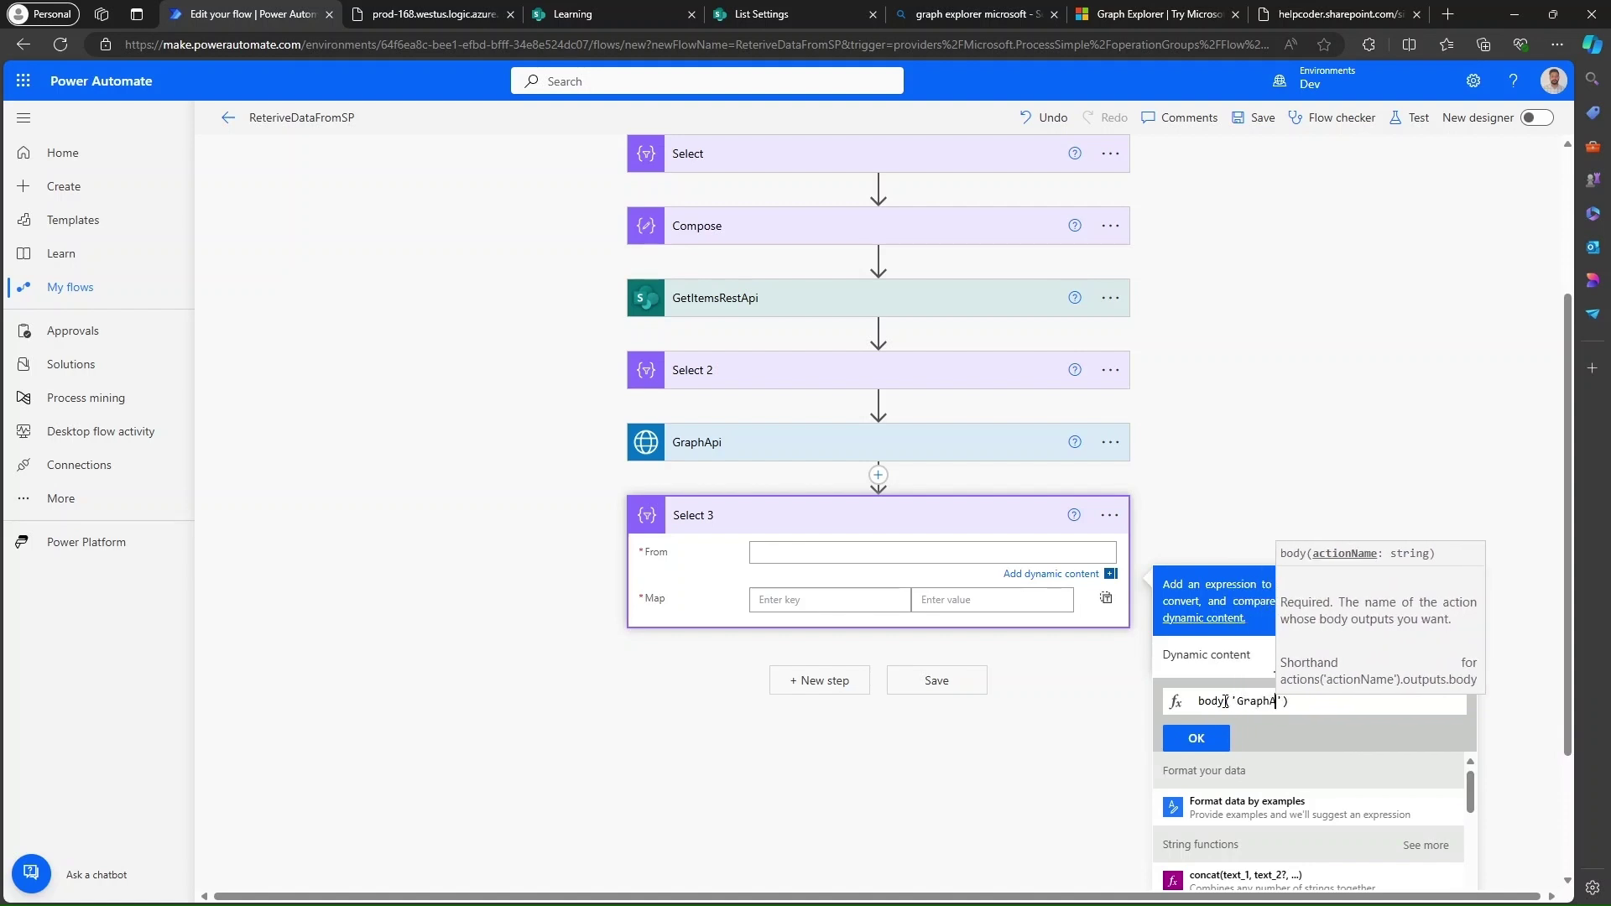
pyautogui.write("pi')")
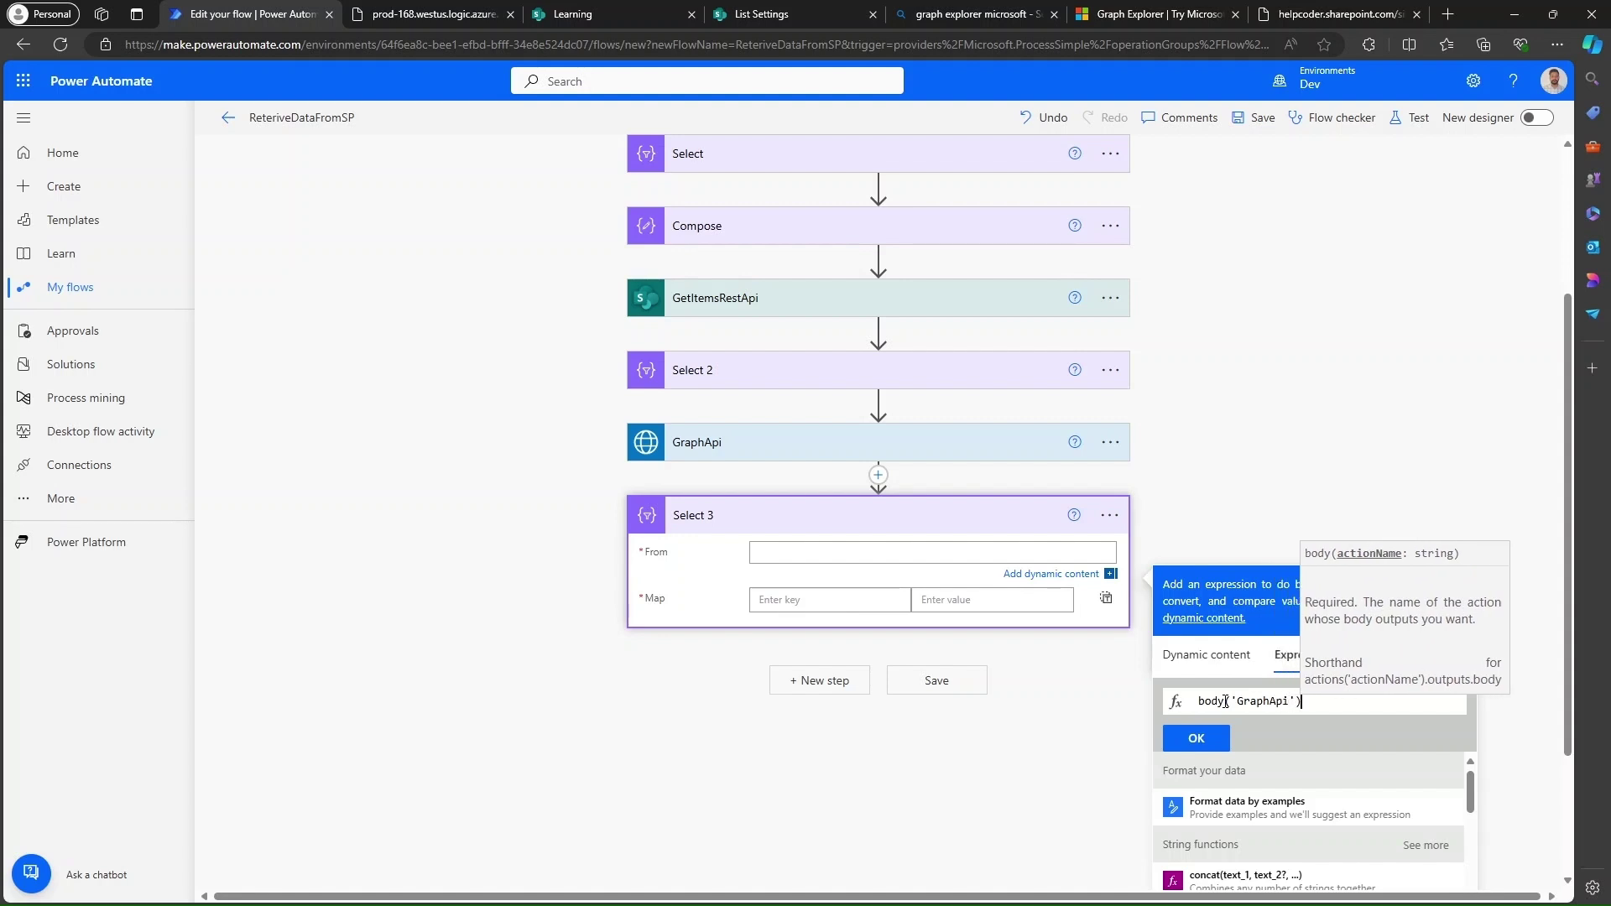
pyautogui.write('?')
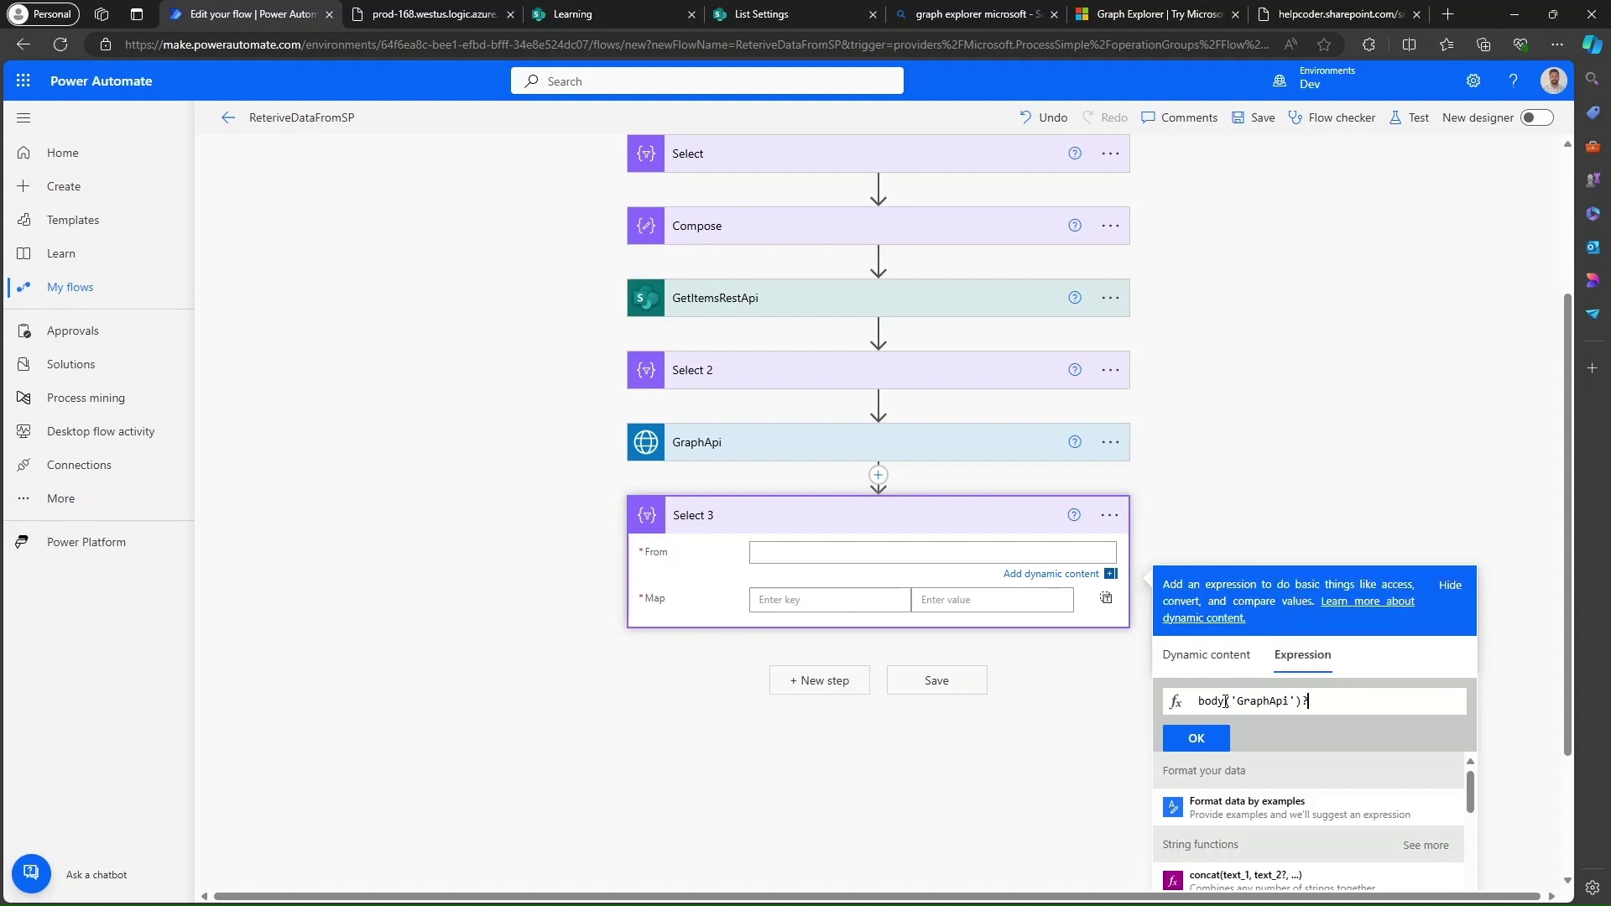
pyautogui.write("['value")
pyautogui.click(1198, 739)
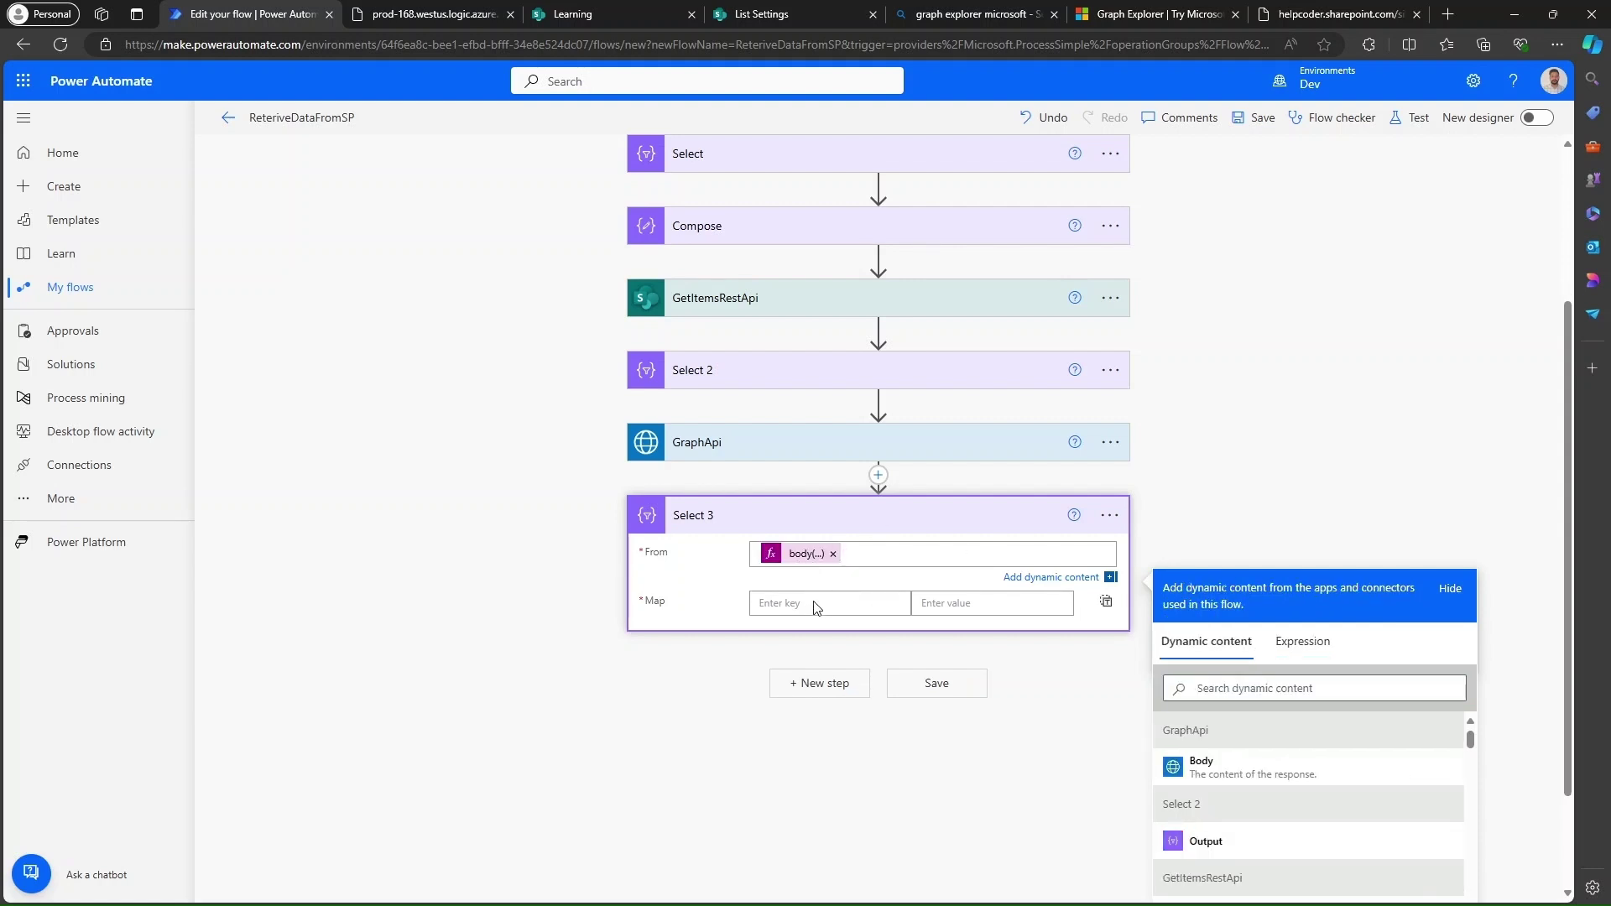
# Step: Switch the Select 3 action's Map to text mode and set it to the expression item()?['ID']
pyautogui.click(1106, 601)
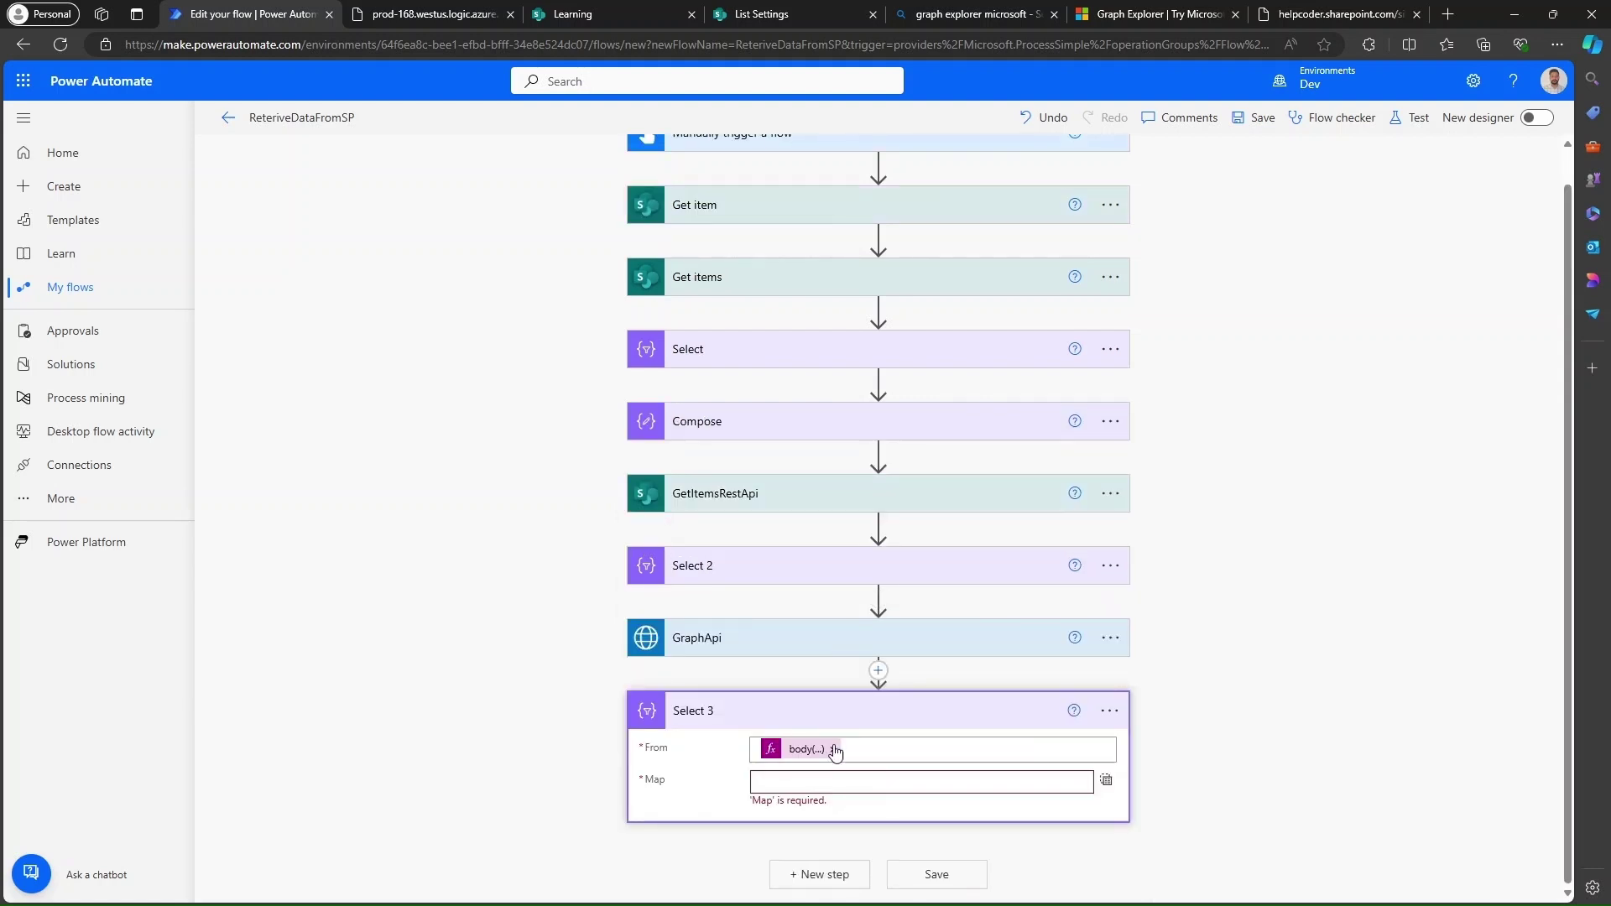
pyautogui.click(787, 780)
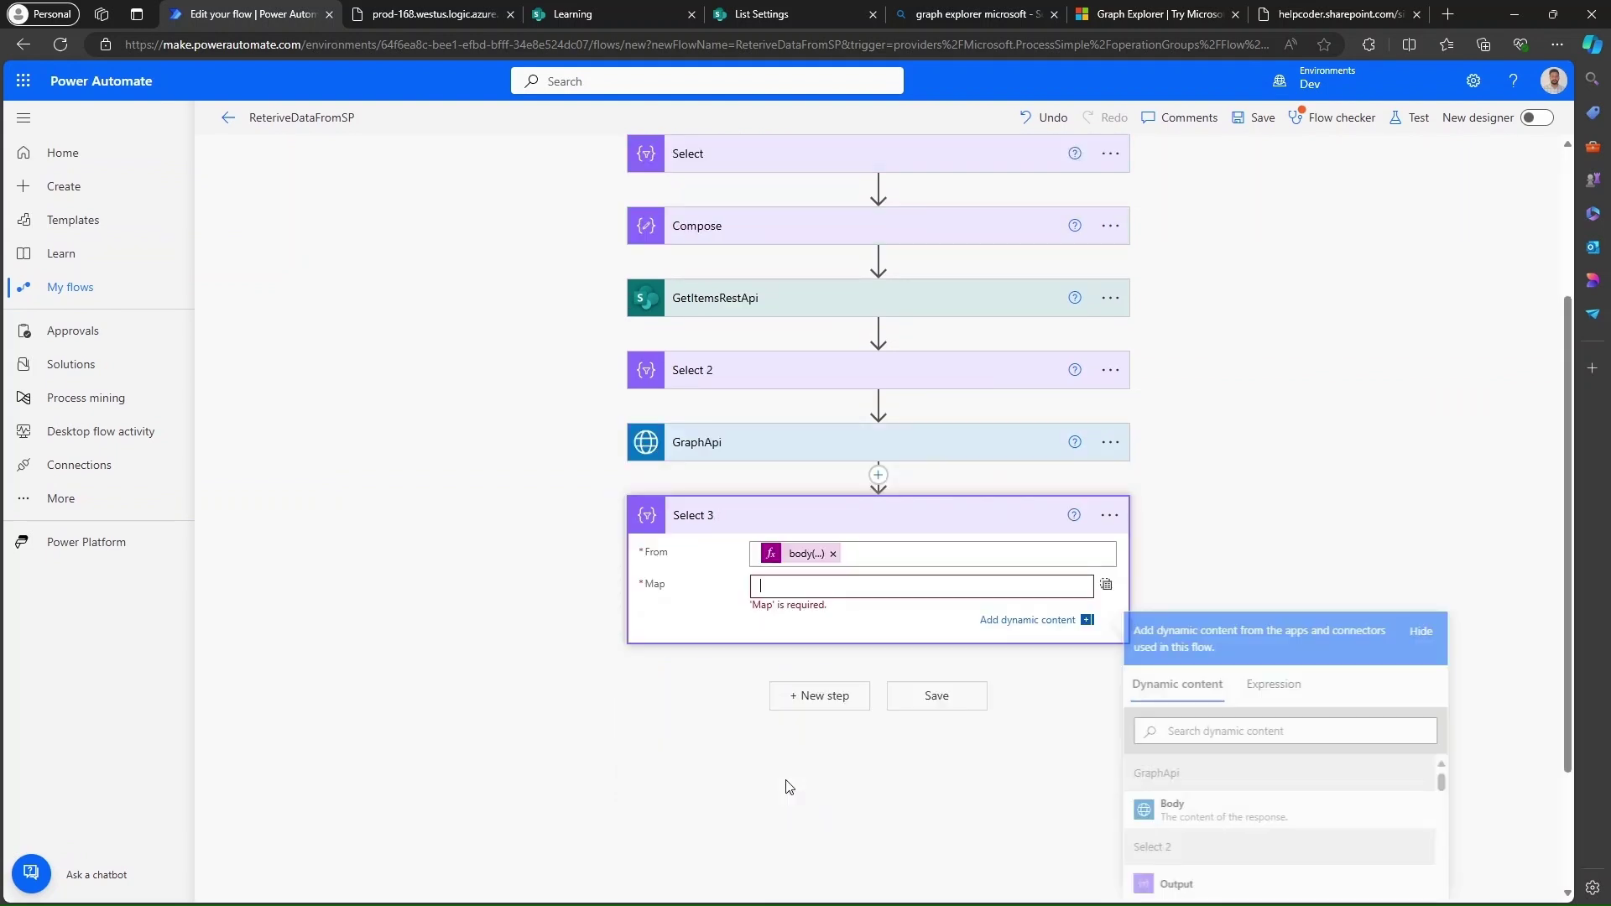
pyautogui.click(1277, 683)
pyautogui.write('i')
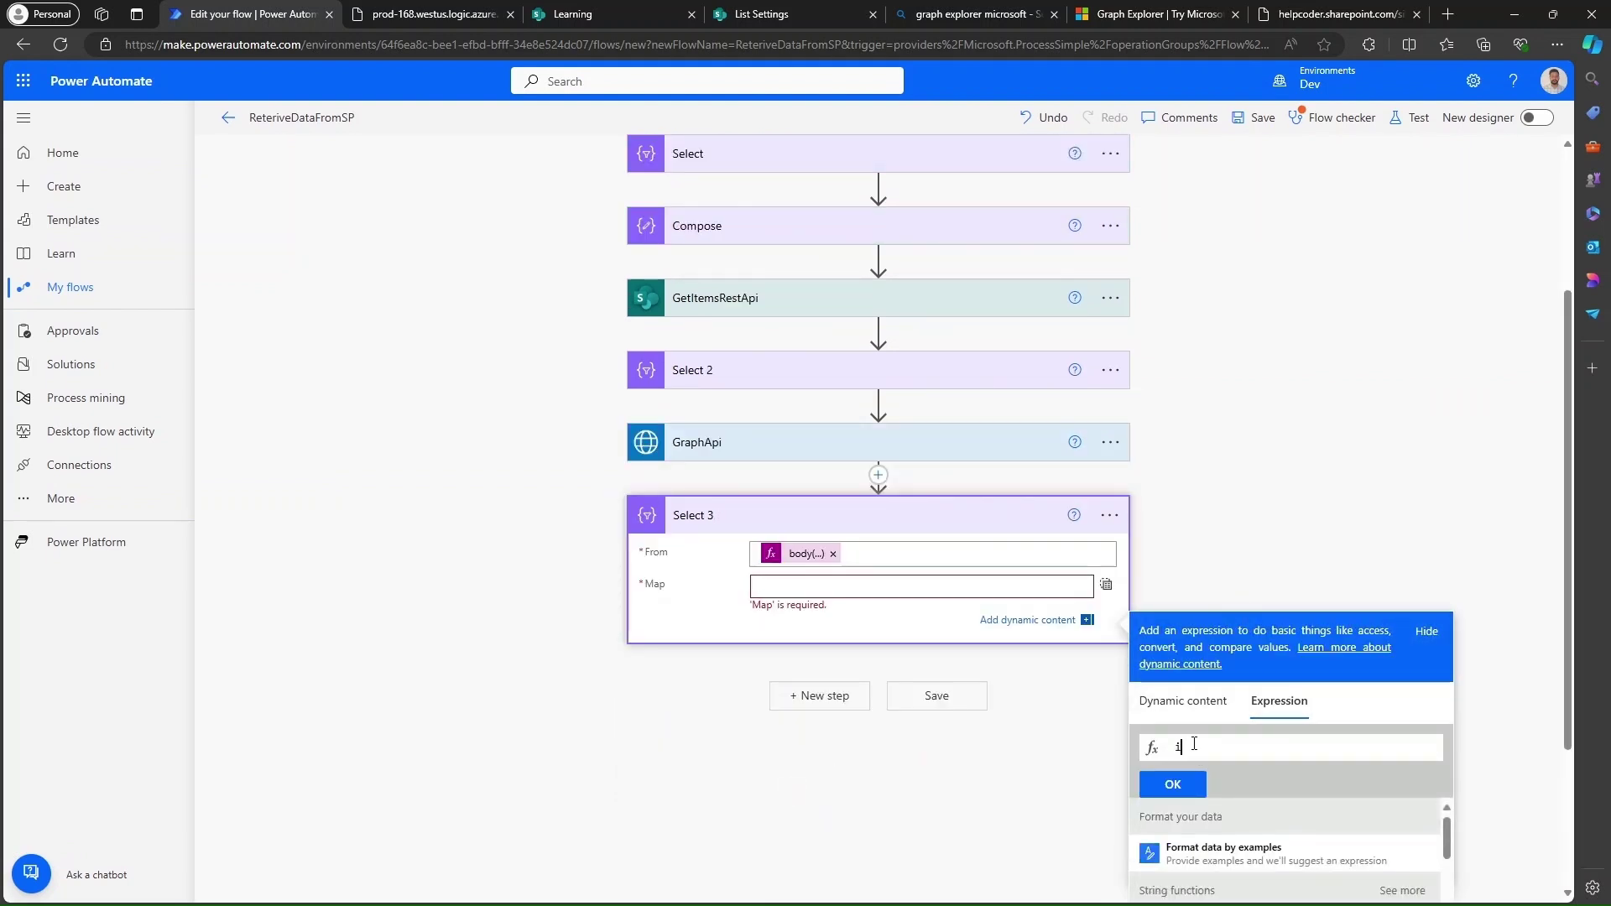
pyautogui.write("tem()?['ID")
pyautogui.click(1195, 784)
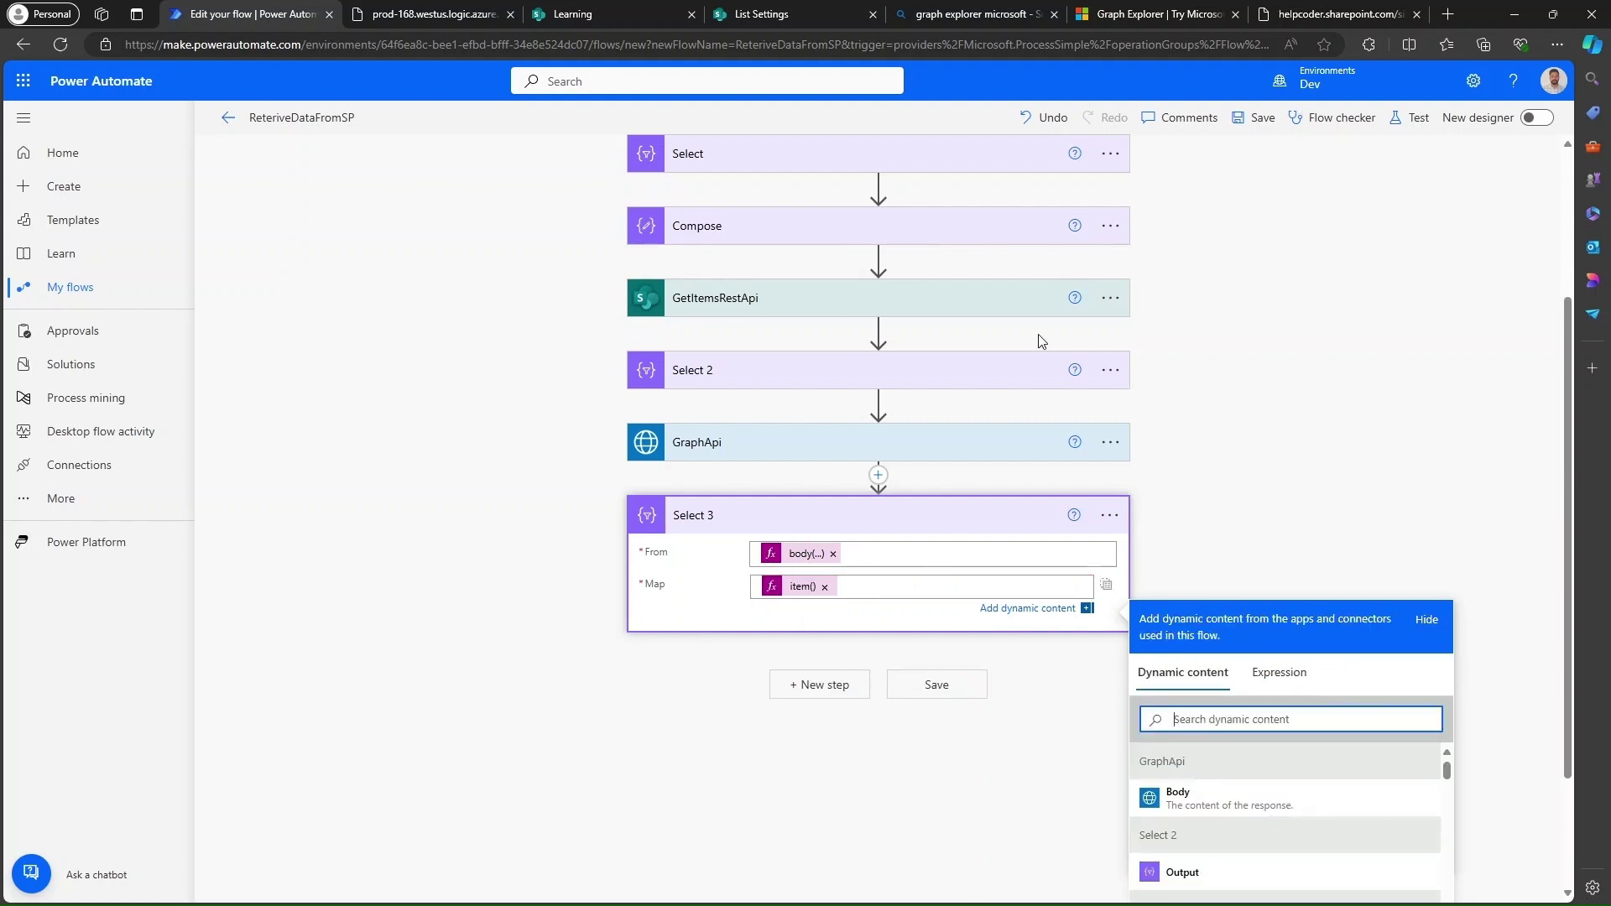
# Step: Save the flow and run it as a manual test
pyautogui.click(1416, 123)
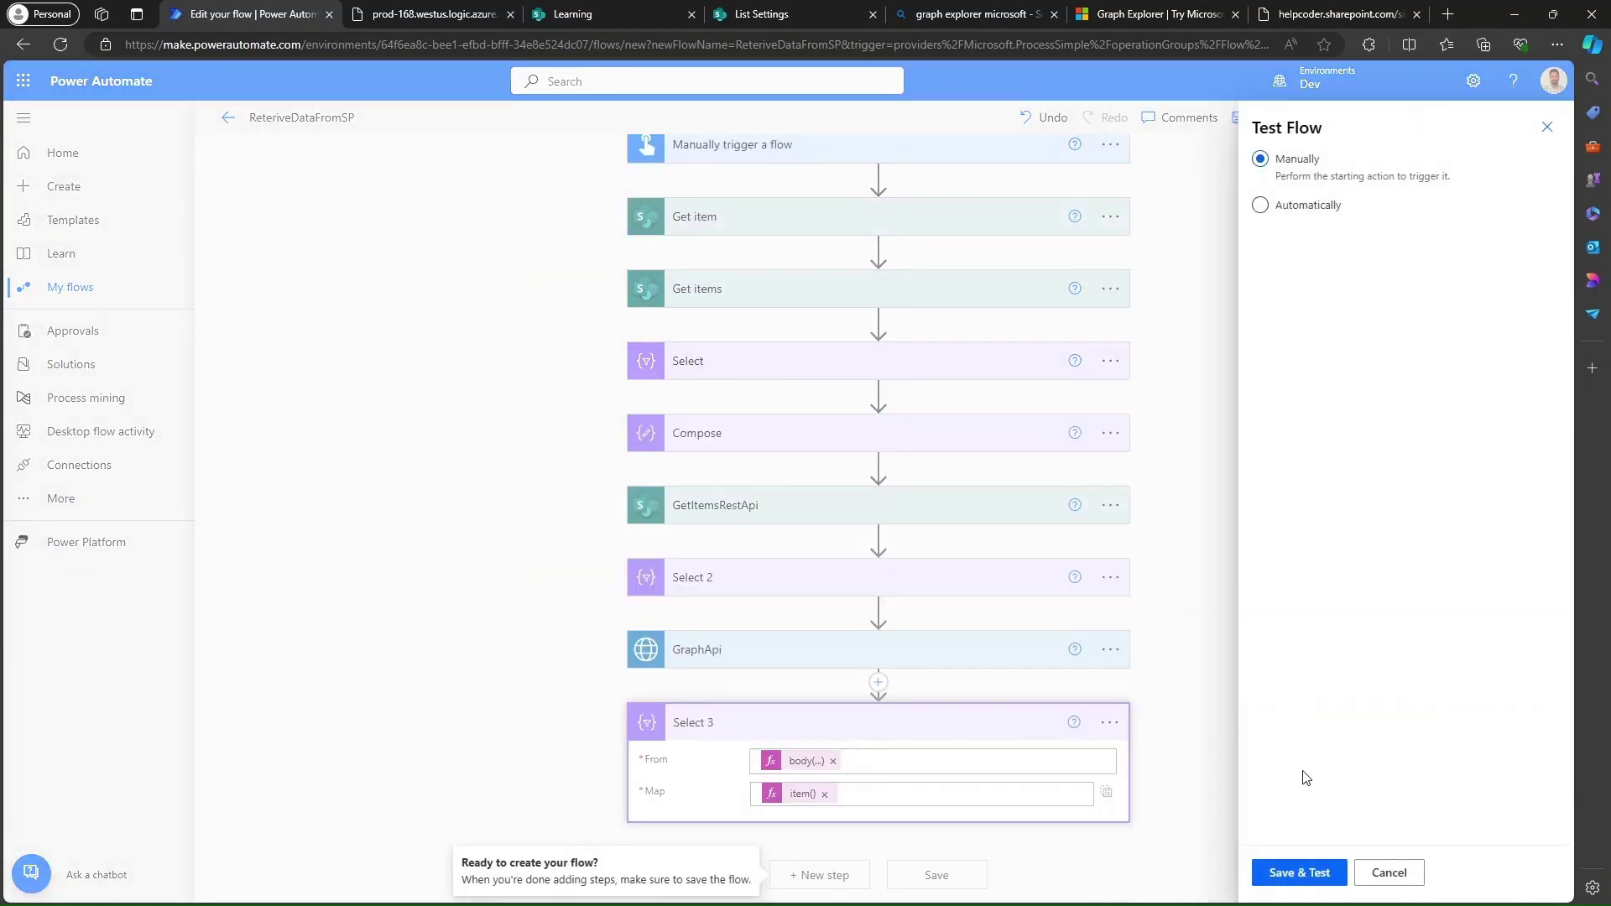
pyautogui.click(1296, 869)
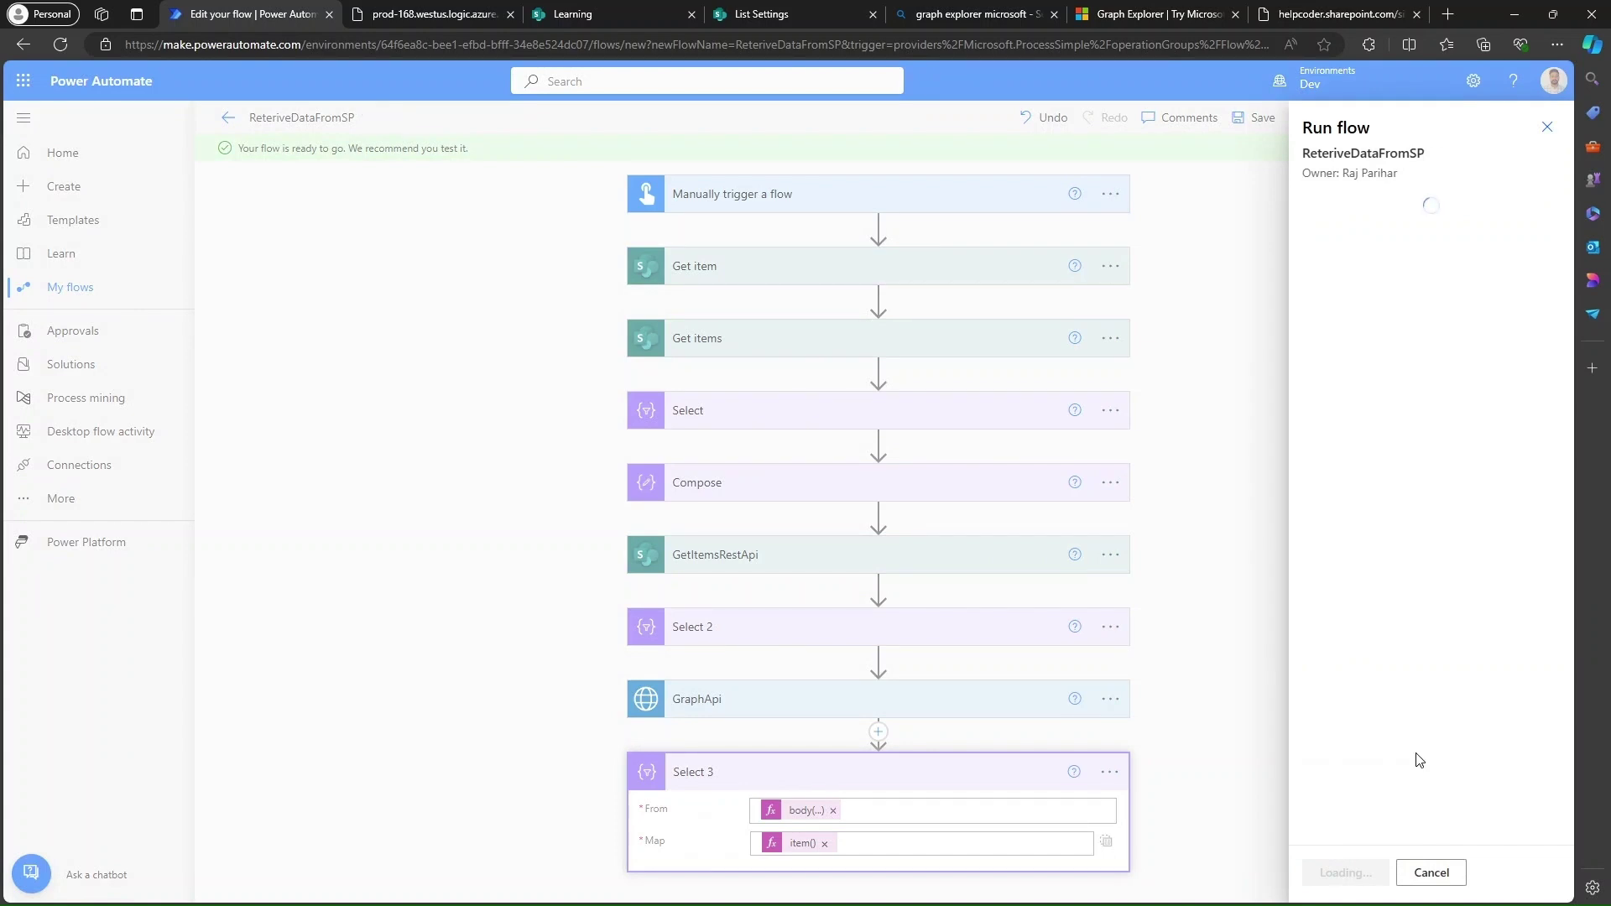
pyautogui.click(1344, 872)
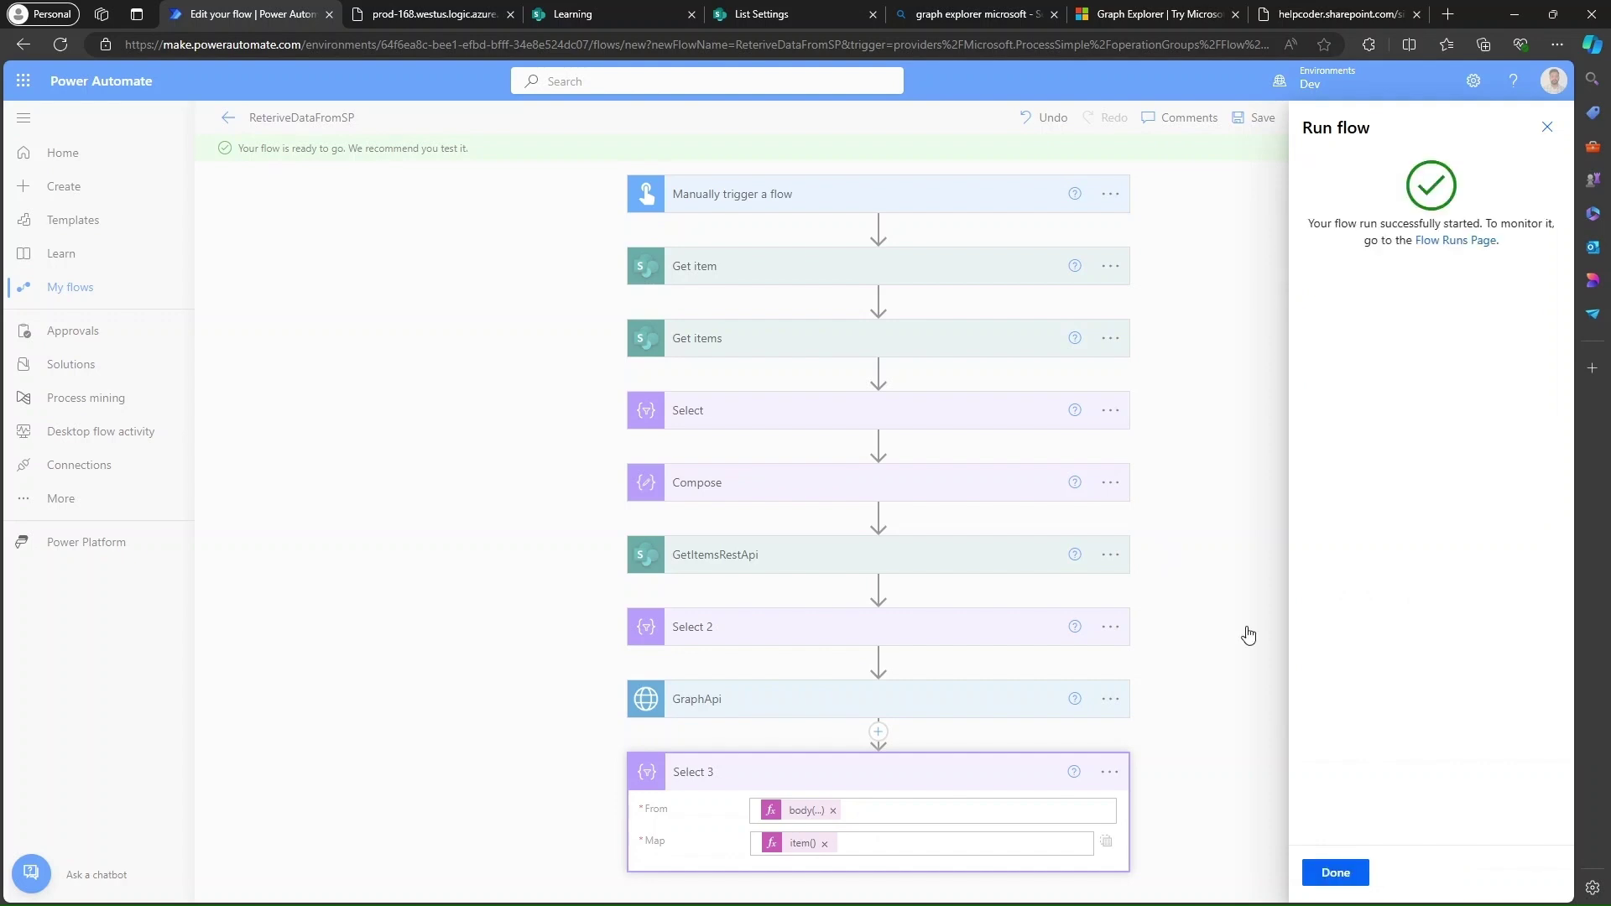
pyautogui.click(1341, 873)
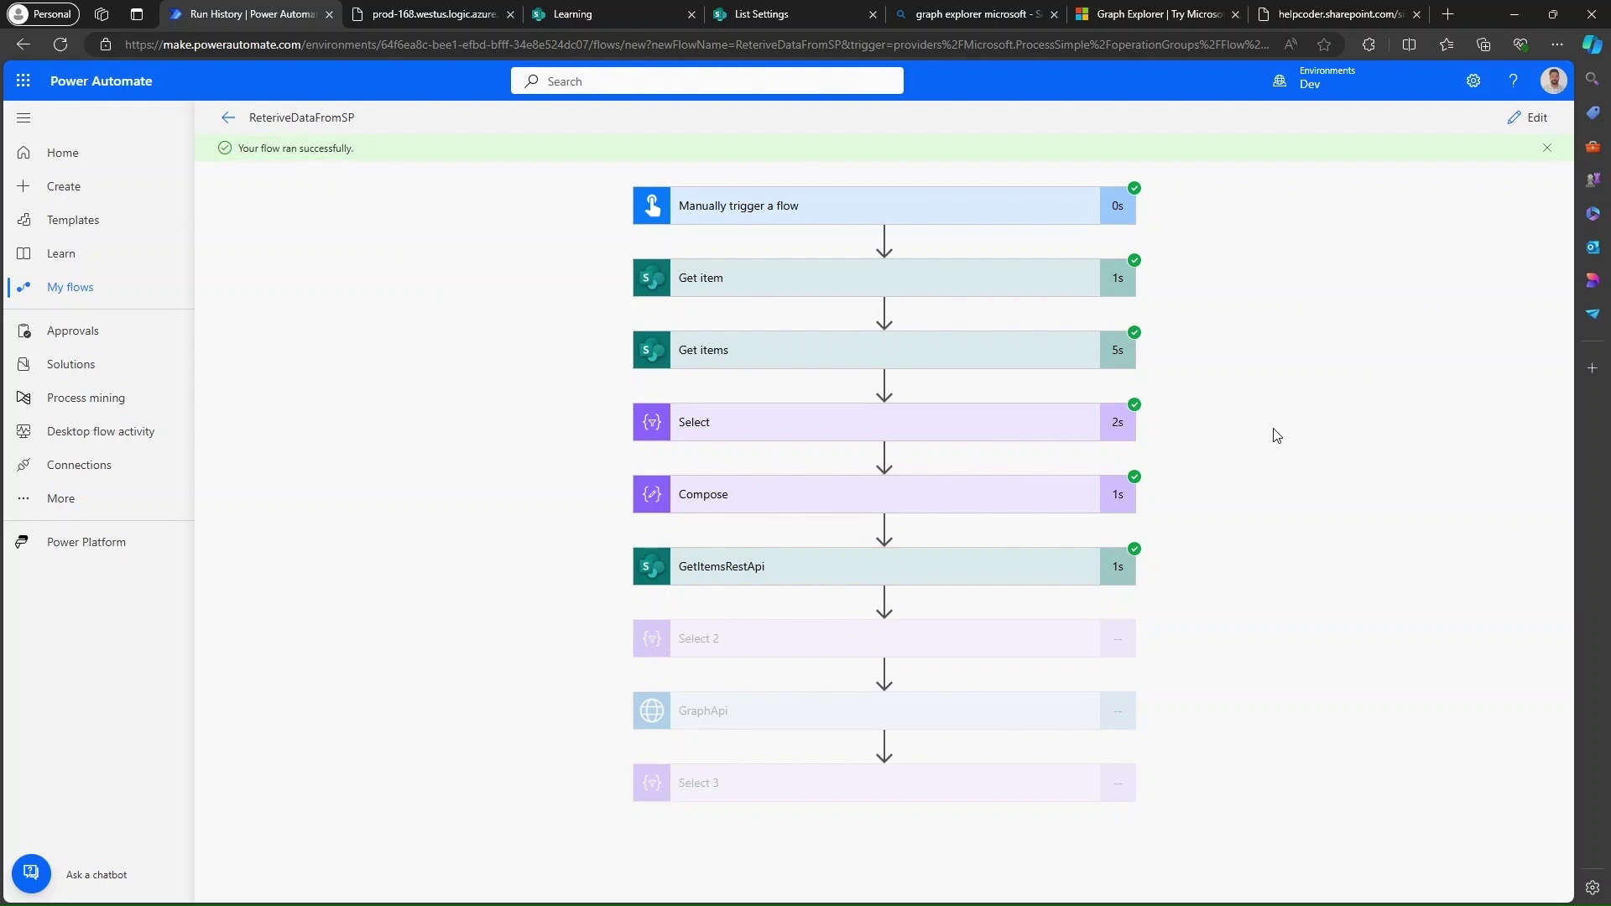
# Step: Expand the Select 3 action in the run results and examine its input items and the output body
pyautogui.click(781, 780)
pyautogui.scroll(-5, 526, 626)
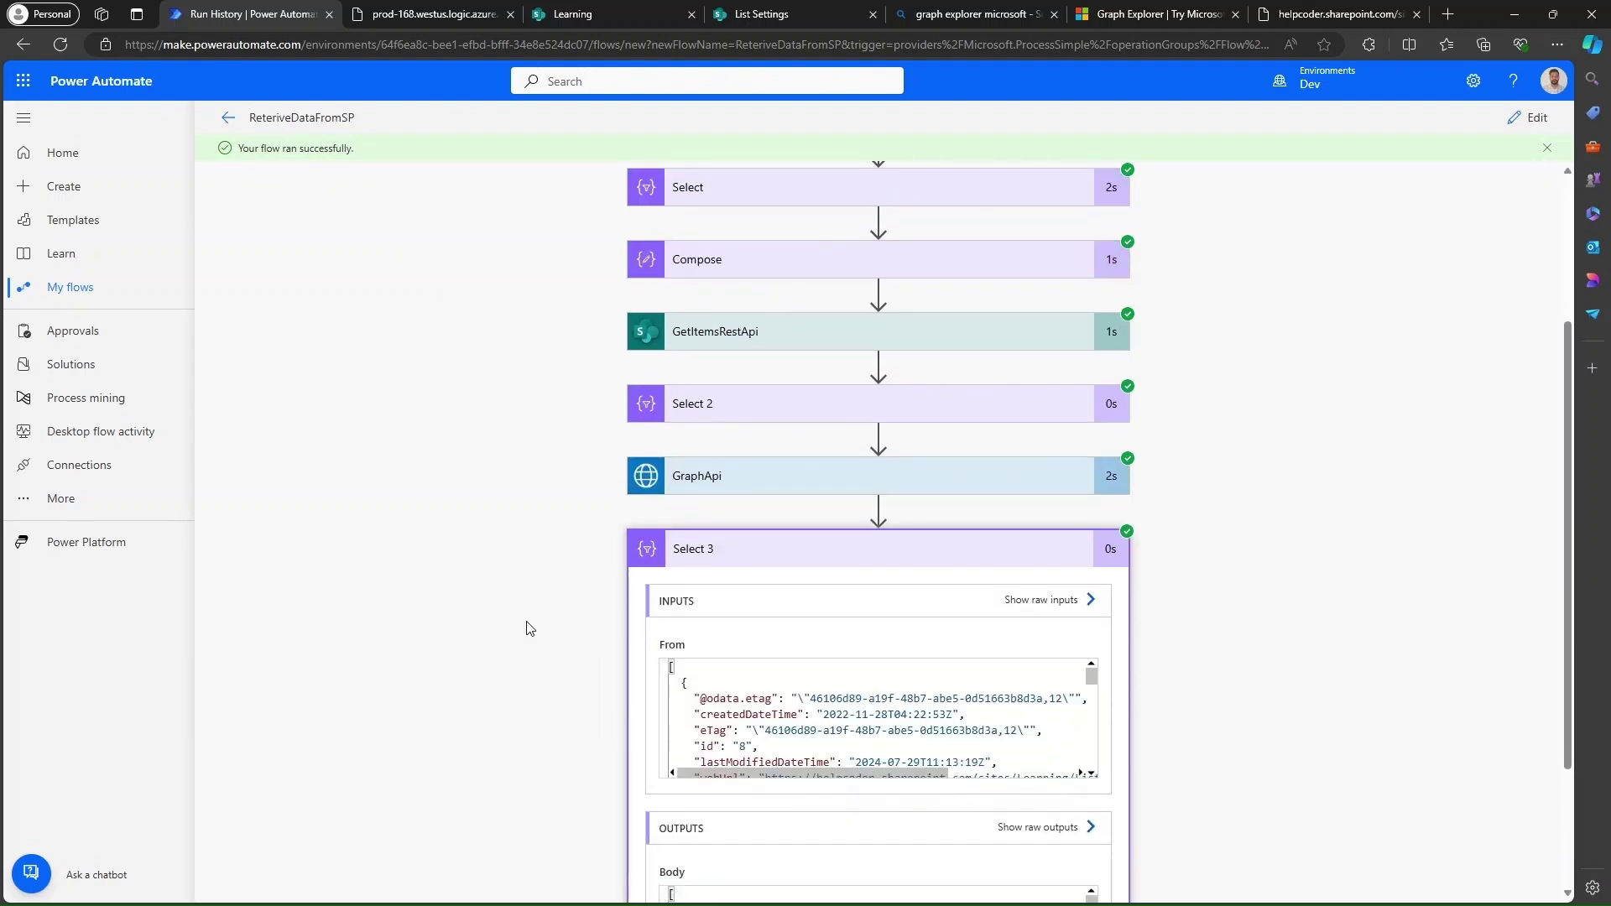
pyautogui.scroll(-3, 712, 759)
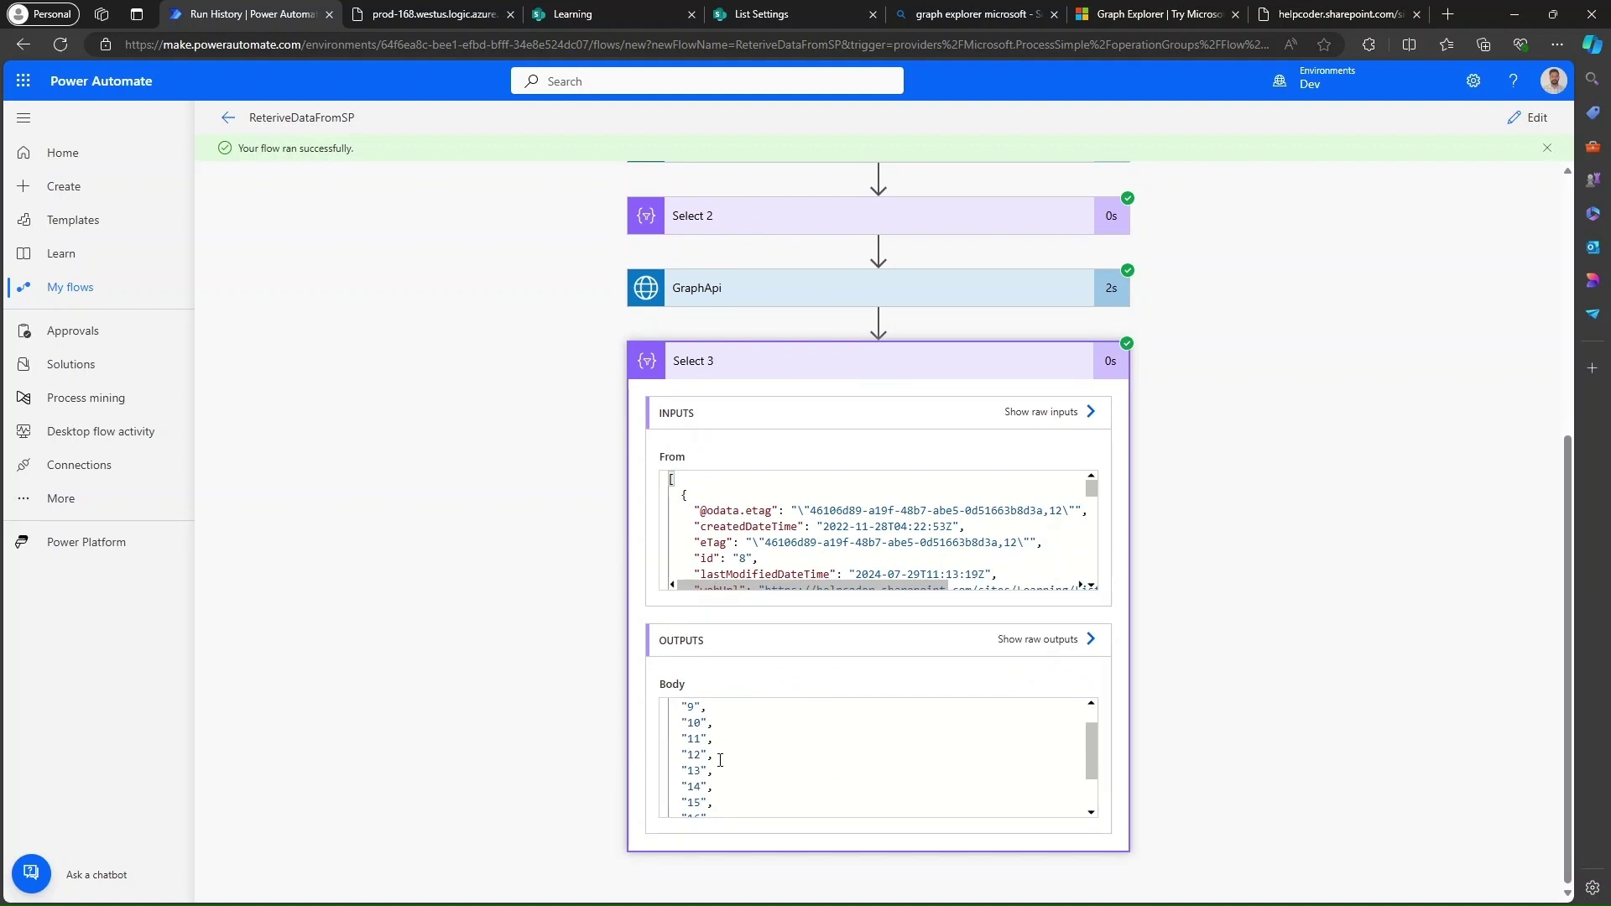
pyautogui.scroll(4, 720, 760)
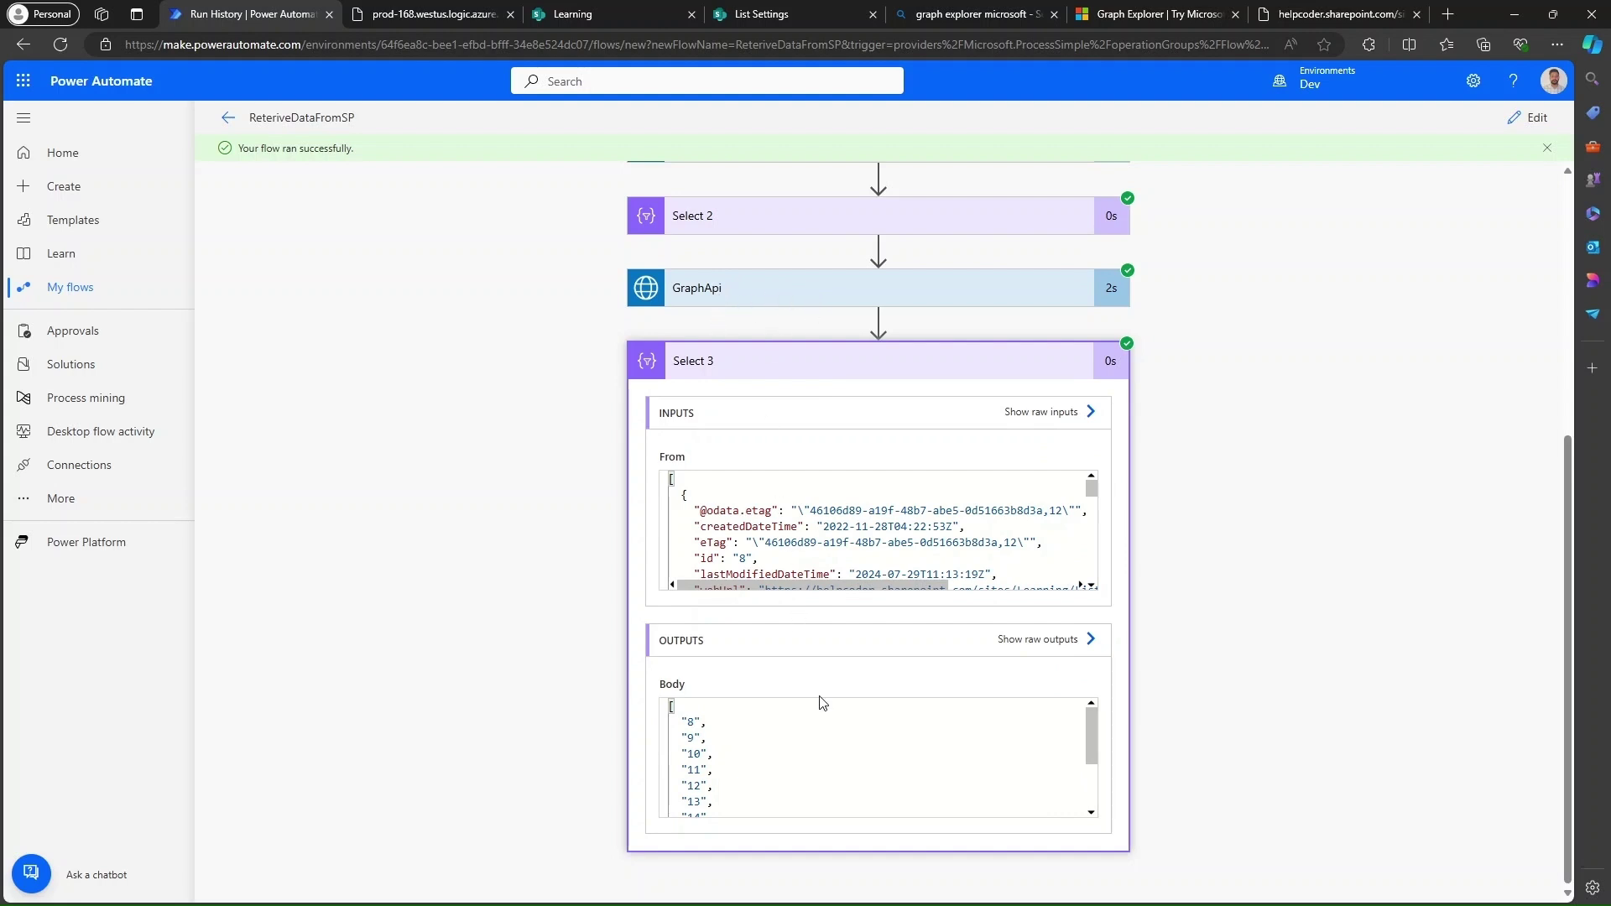
pyautogui.scroll(1, 1274, 485)
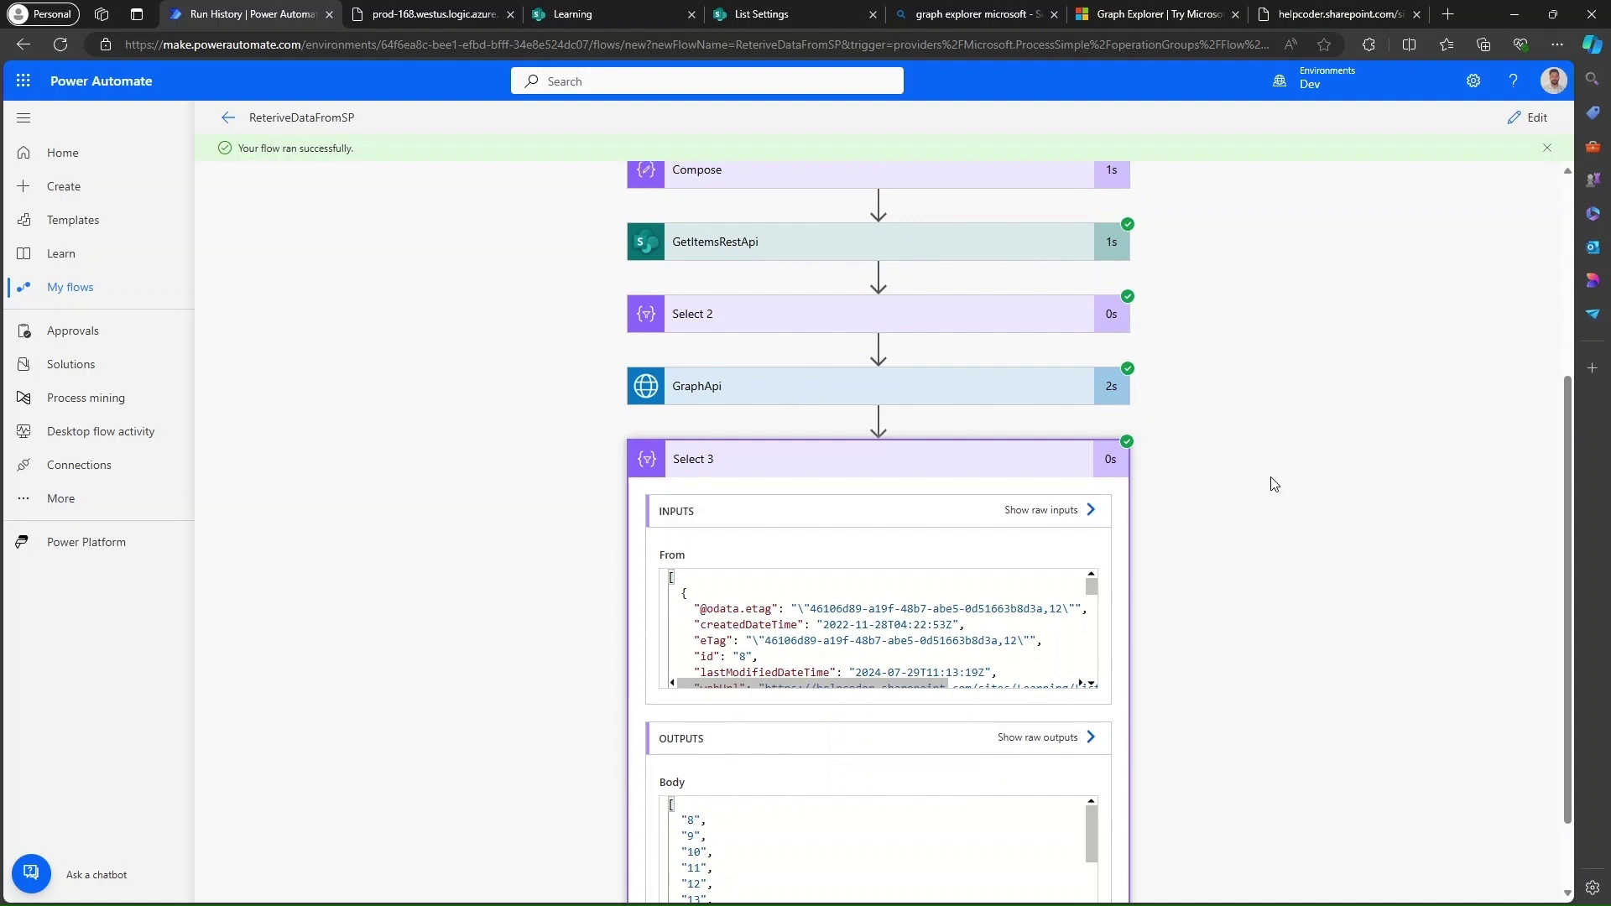
pyautogui.scroll(4, 1274, 485)
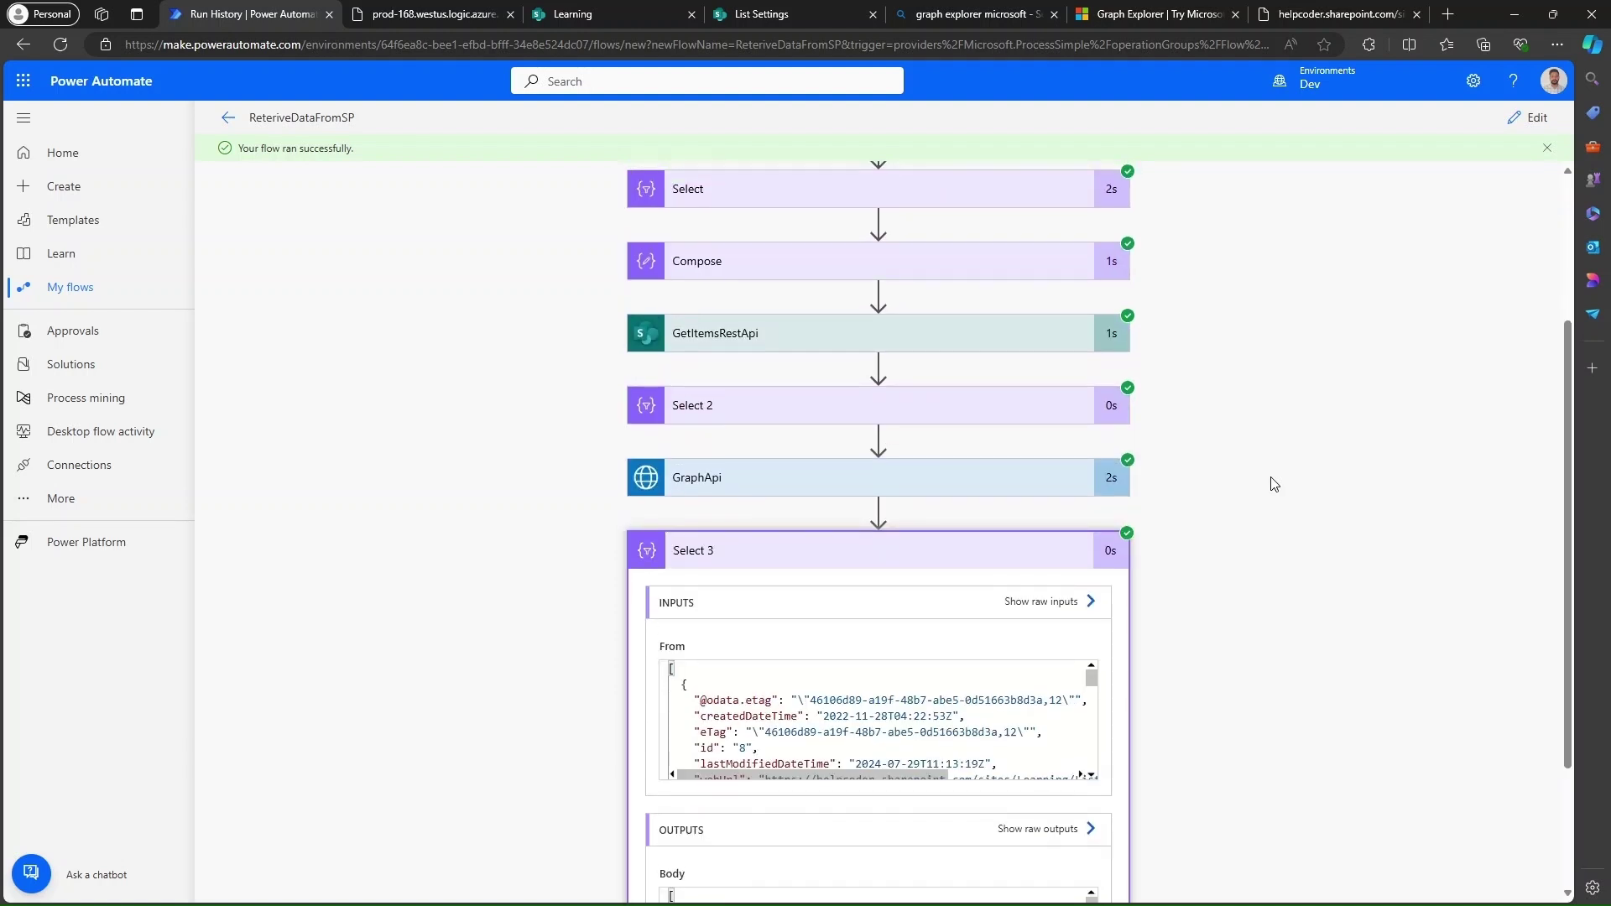